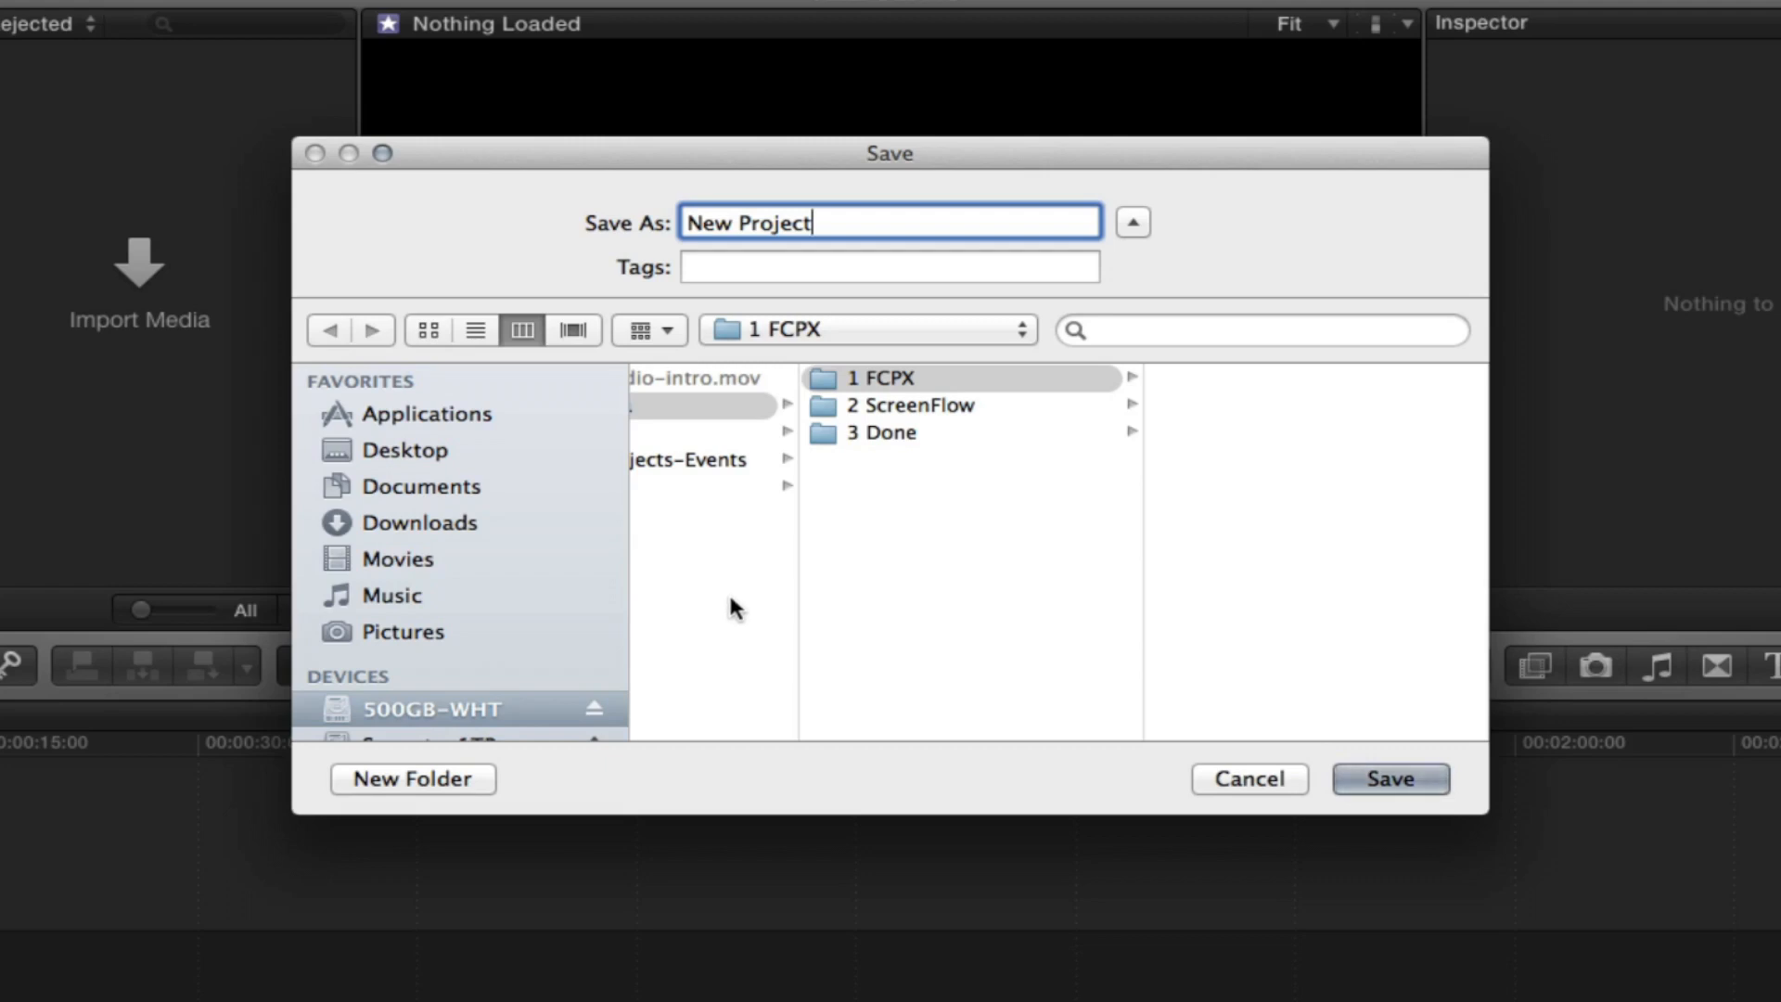
Step: Save the new library as New Project in the 1 FCPX folder inside Import Media
scroll(730, 609, "left", 3)
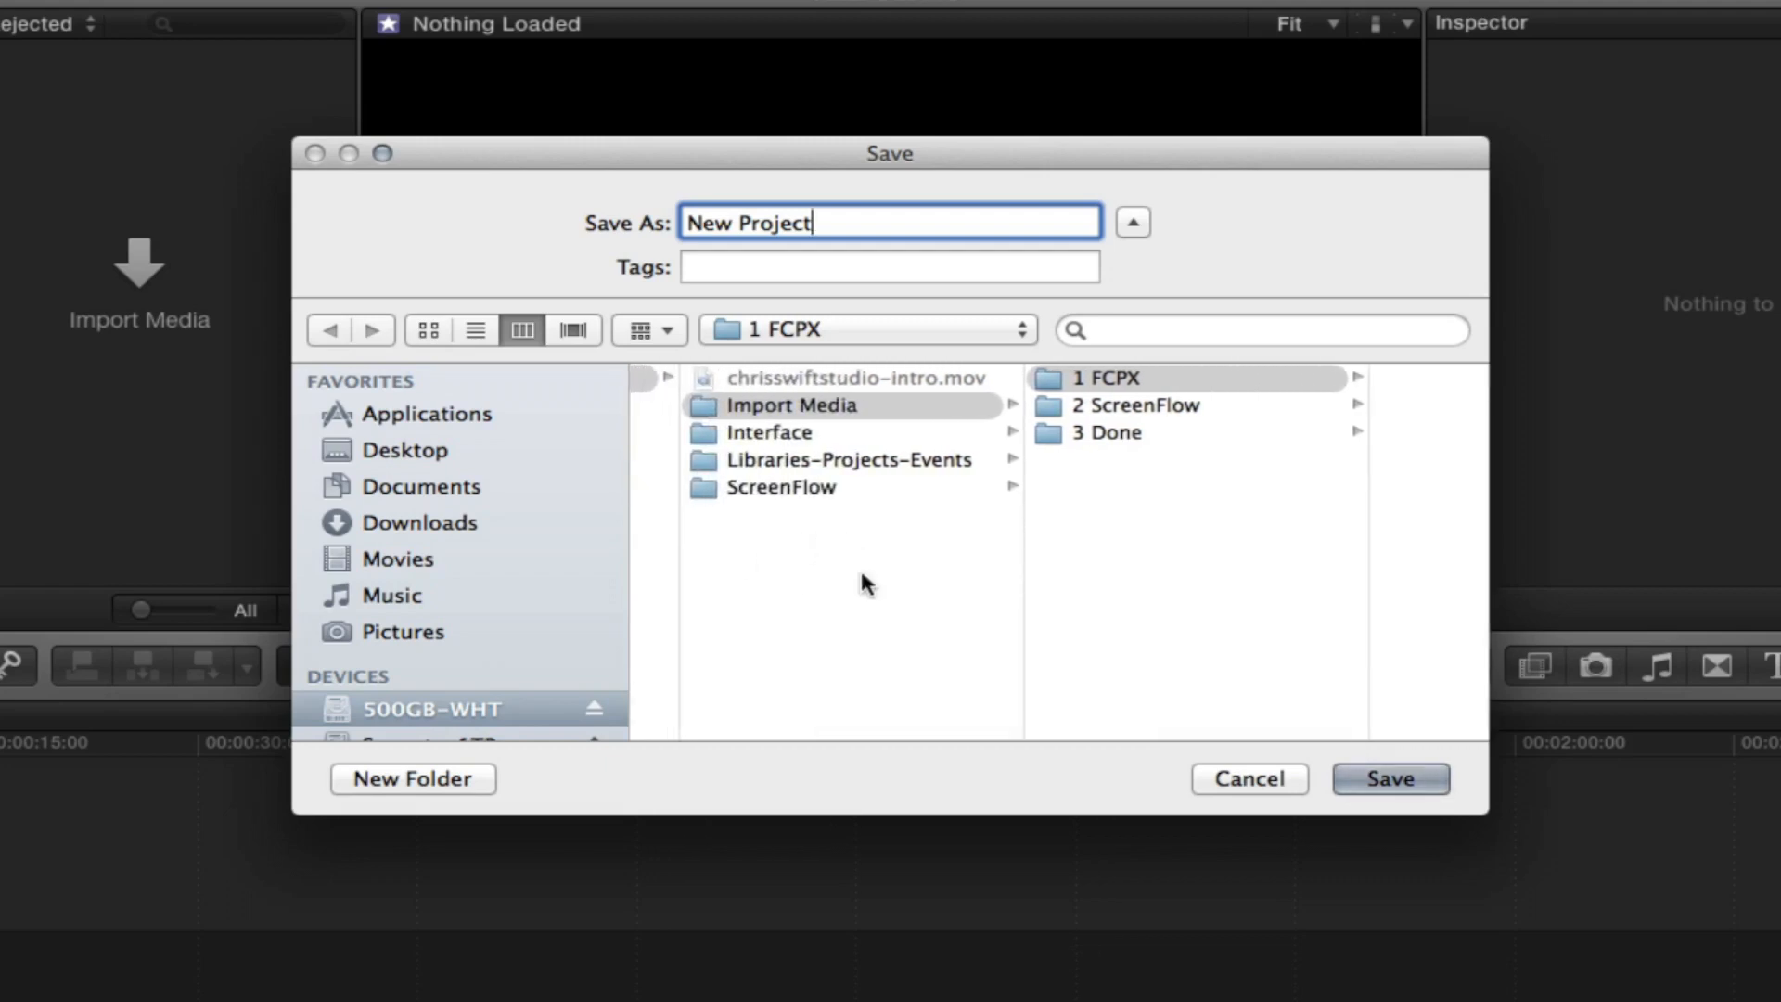
scroll(858, 584, "left", 5)
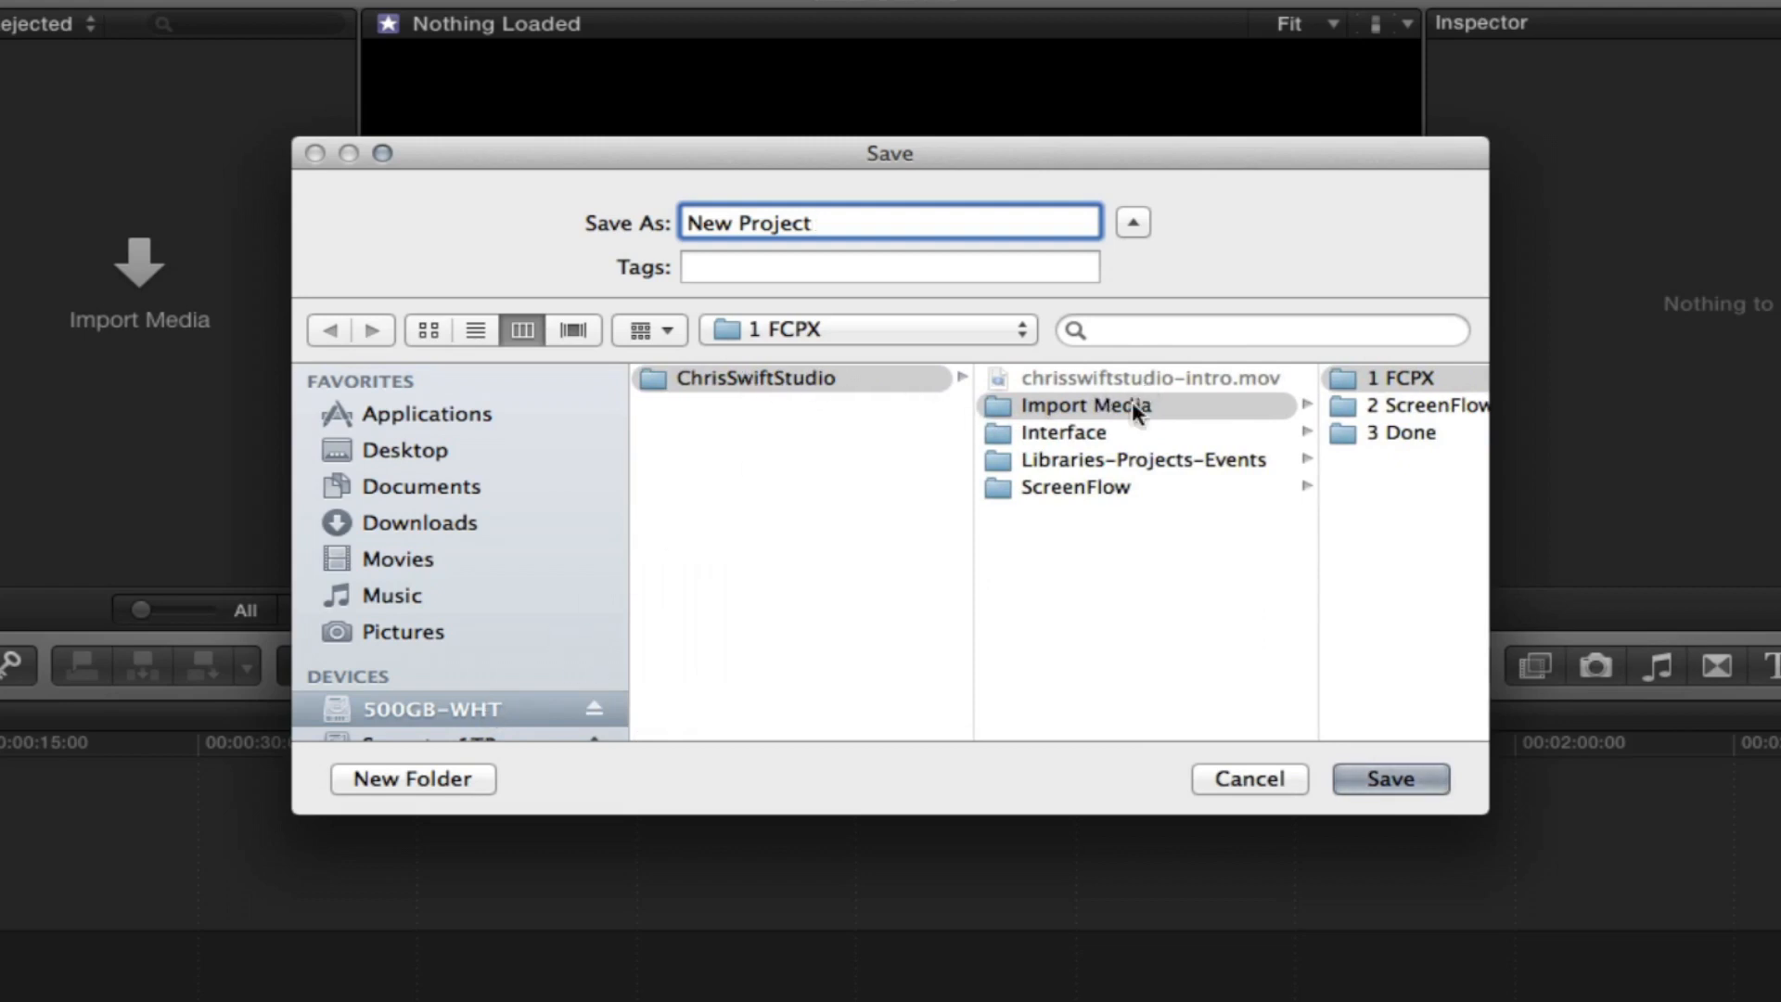
left_click(992, 406)
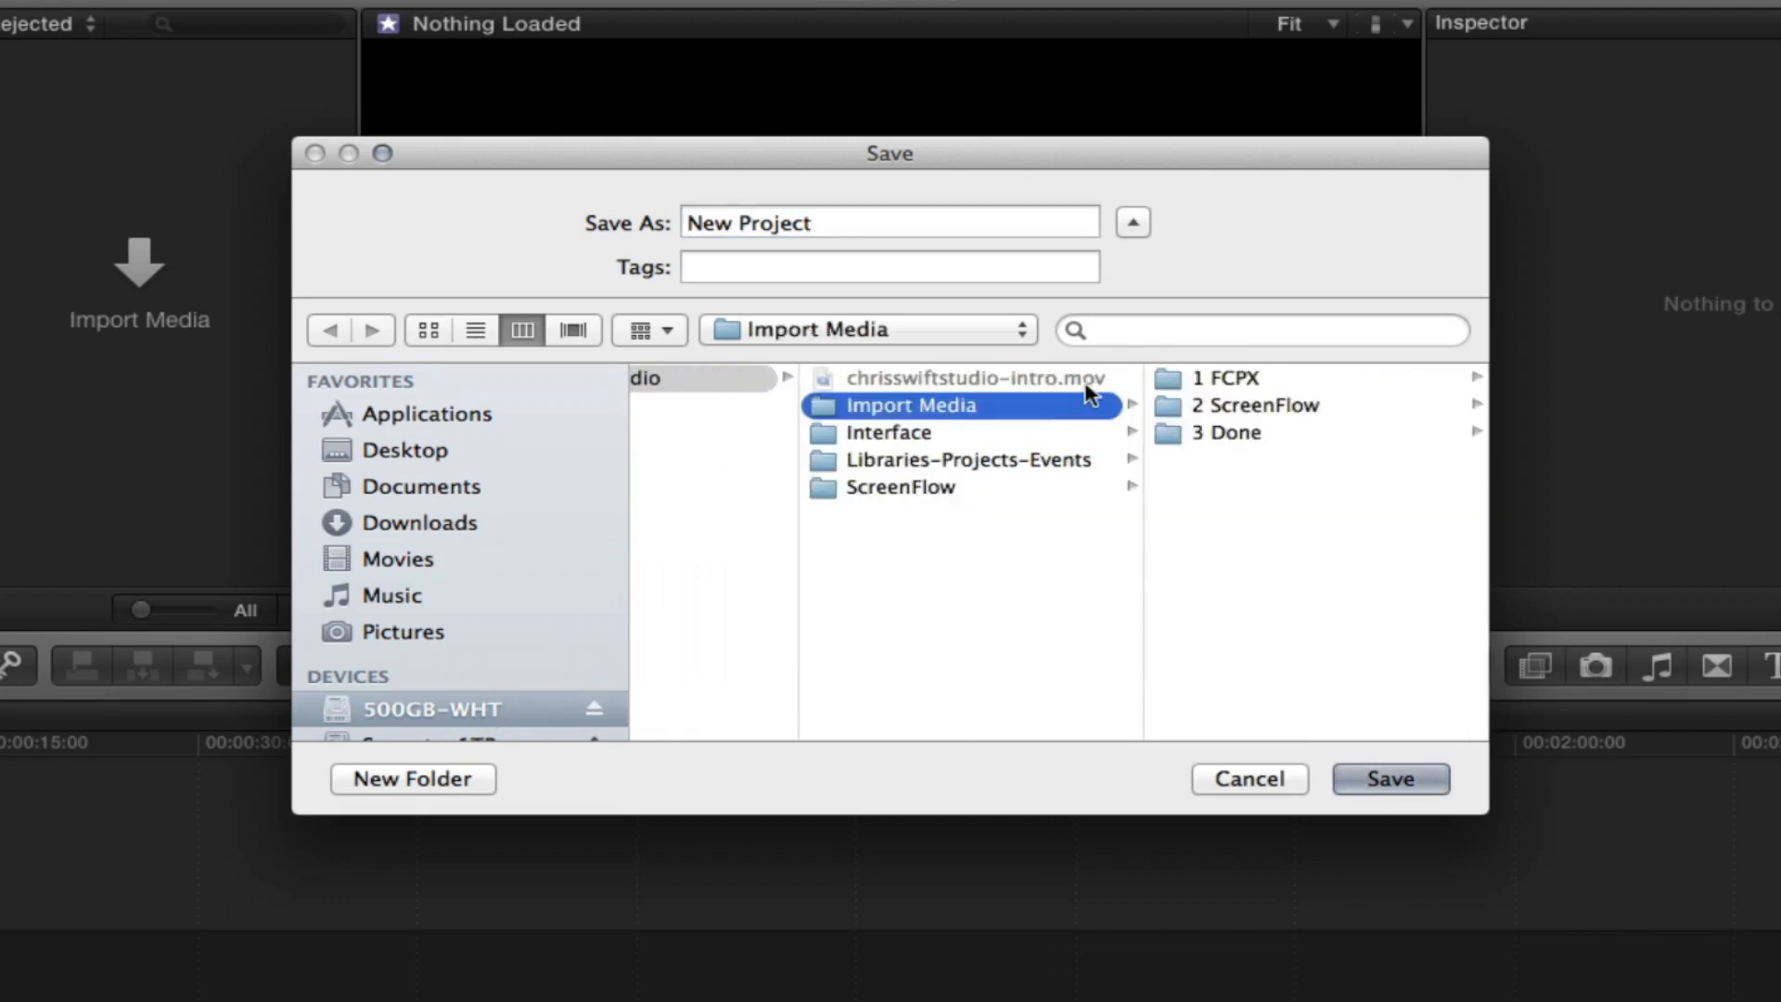
left_click(1167, 376)
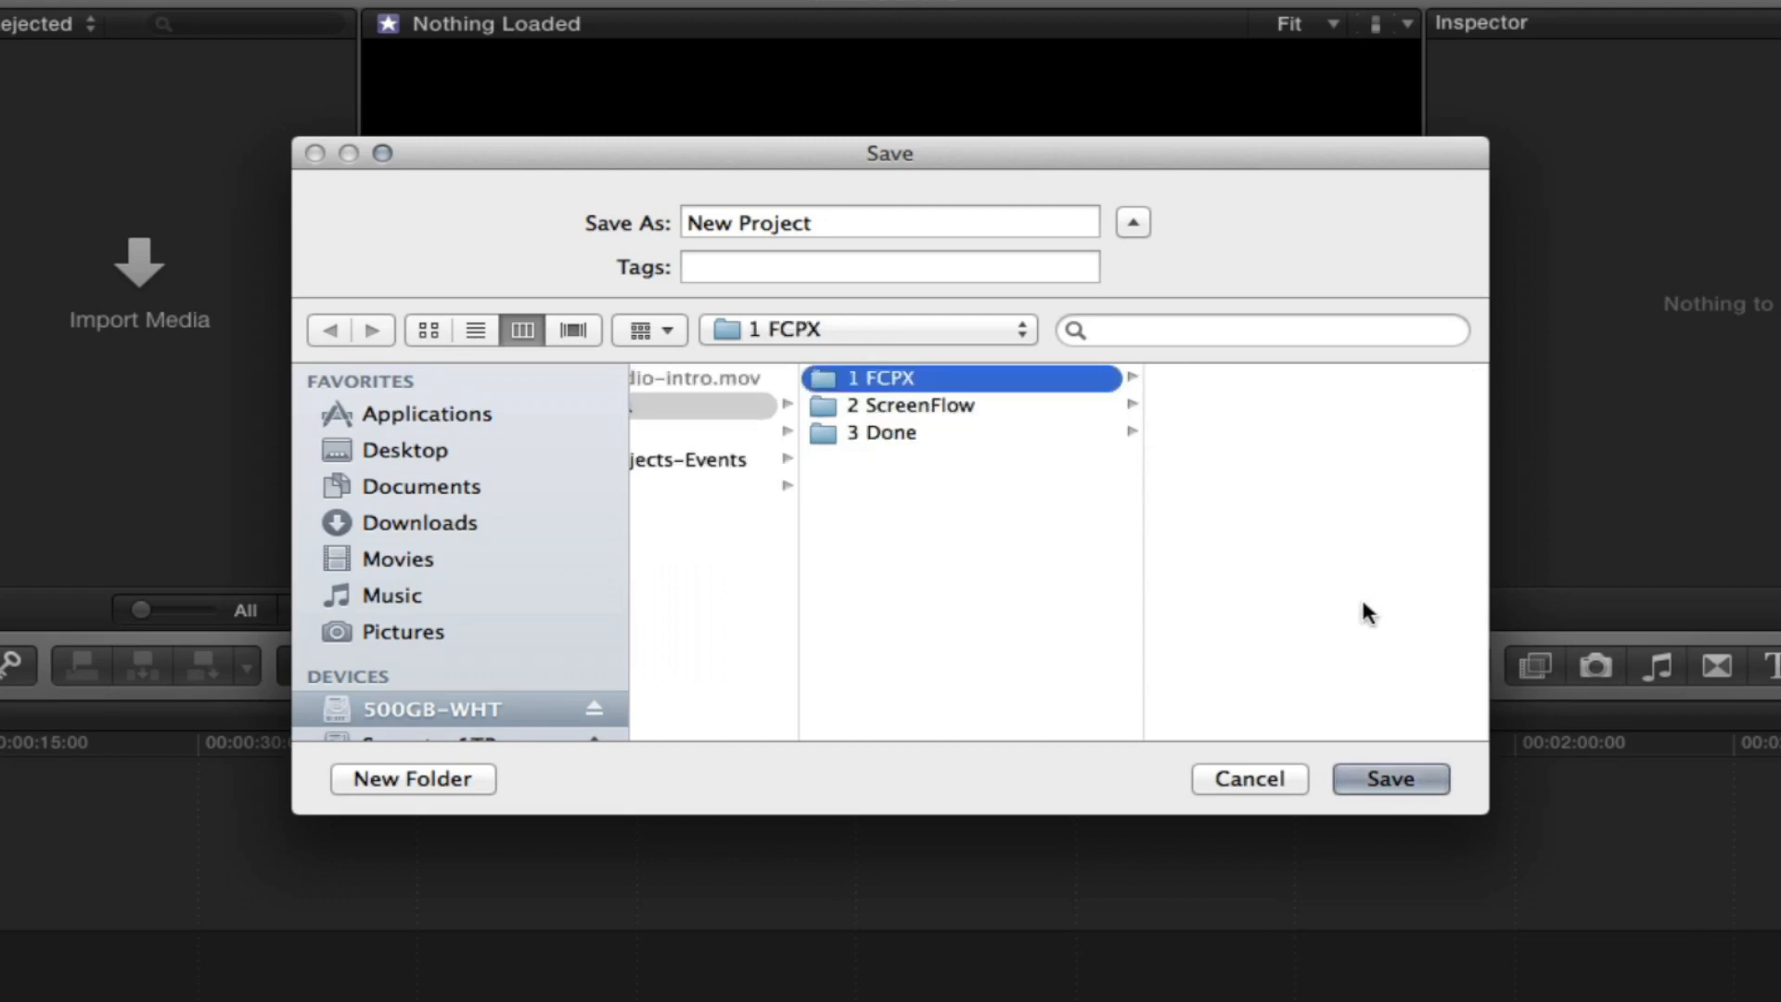
left_click(1416, 782)
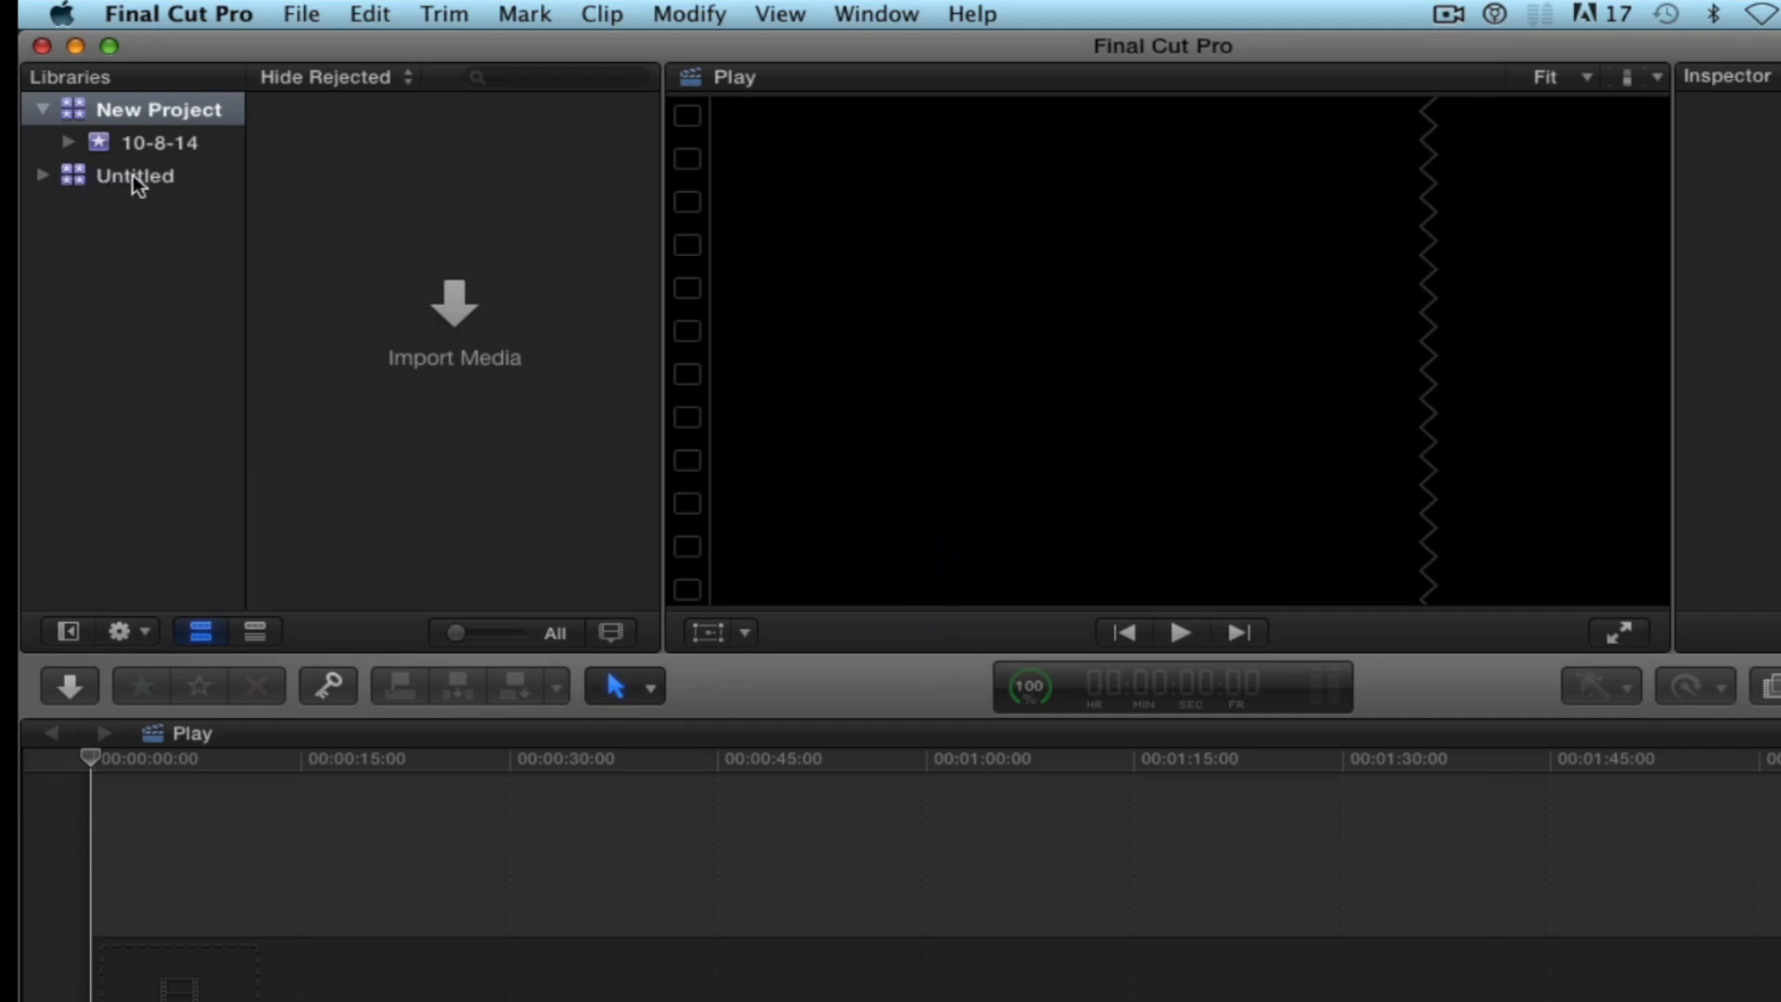
Step: Close the Untitled library, leaving the New Project library open
left_click(302, 16)
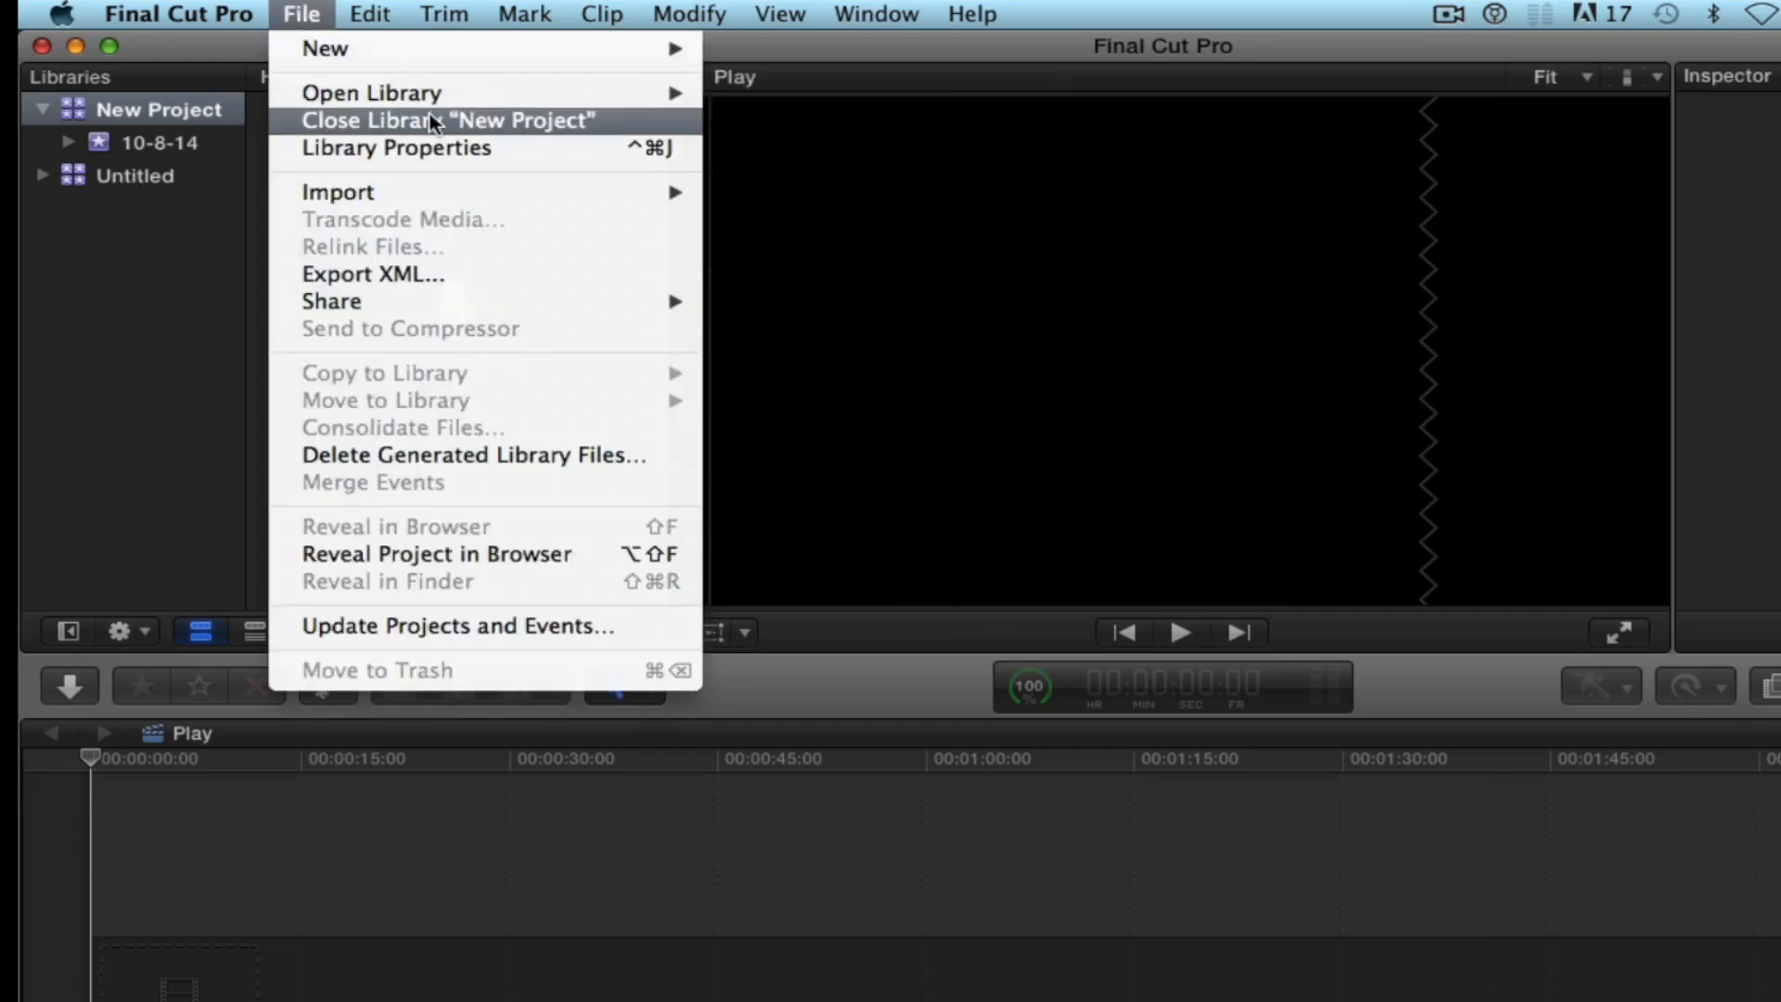
left_click(144, 176)
left_click(144, 176)
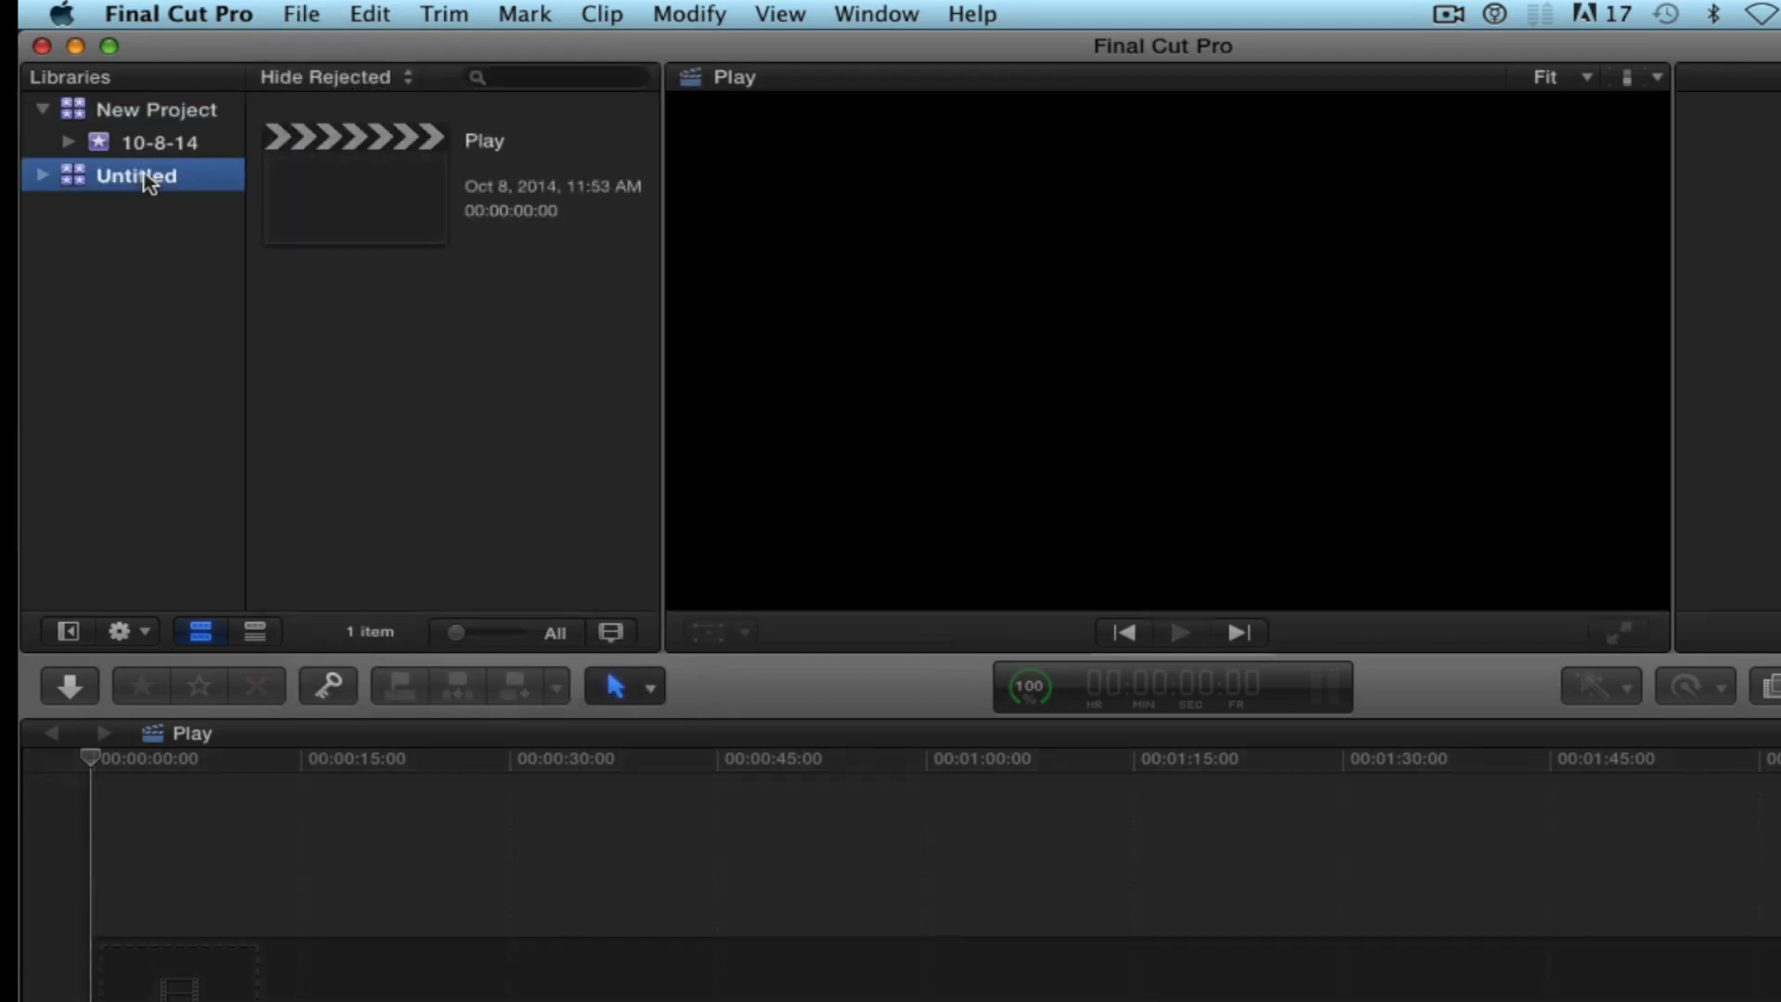
left_click(297, 15)
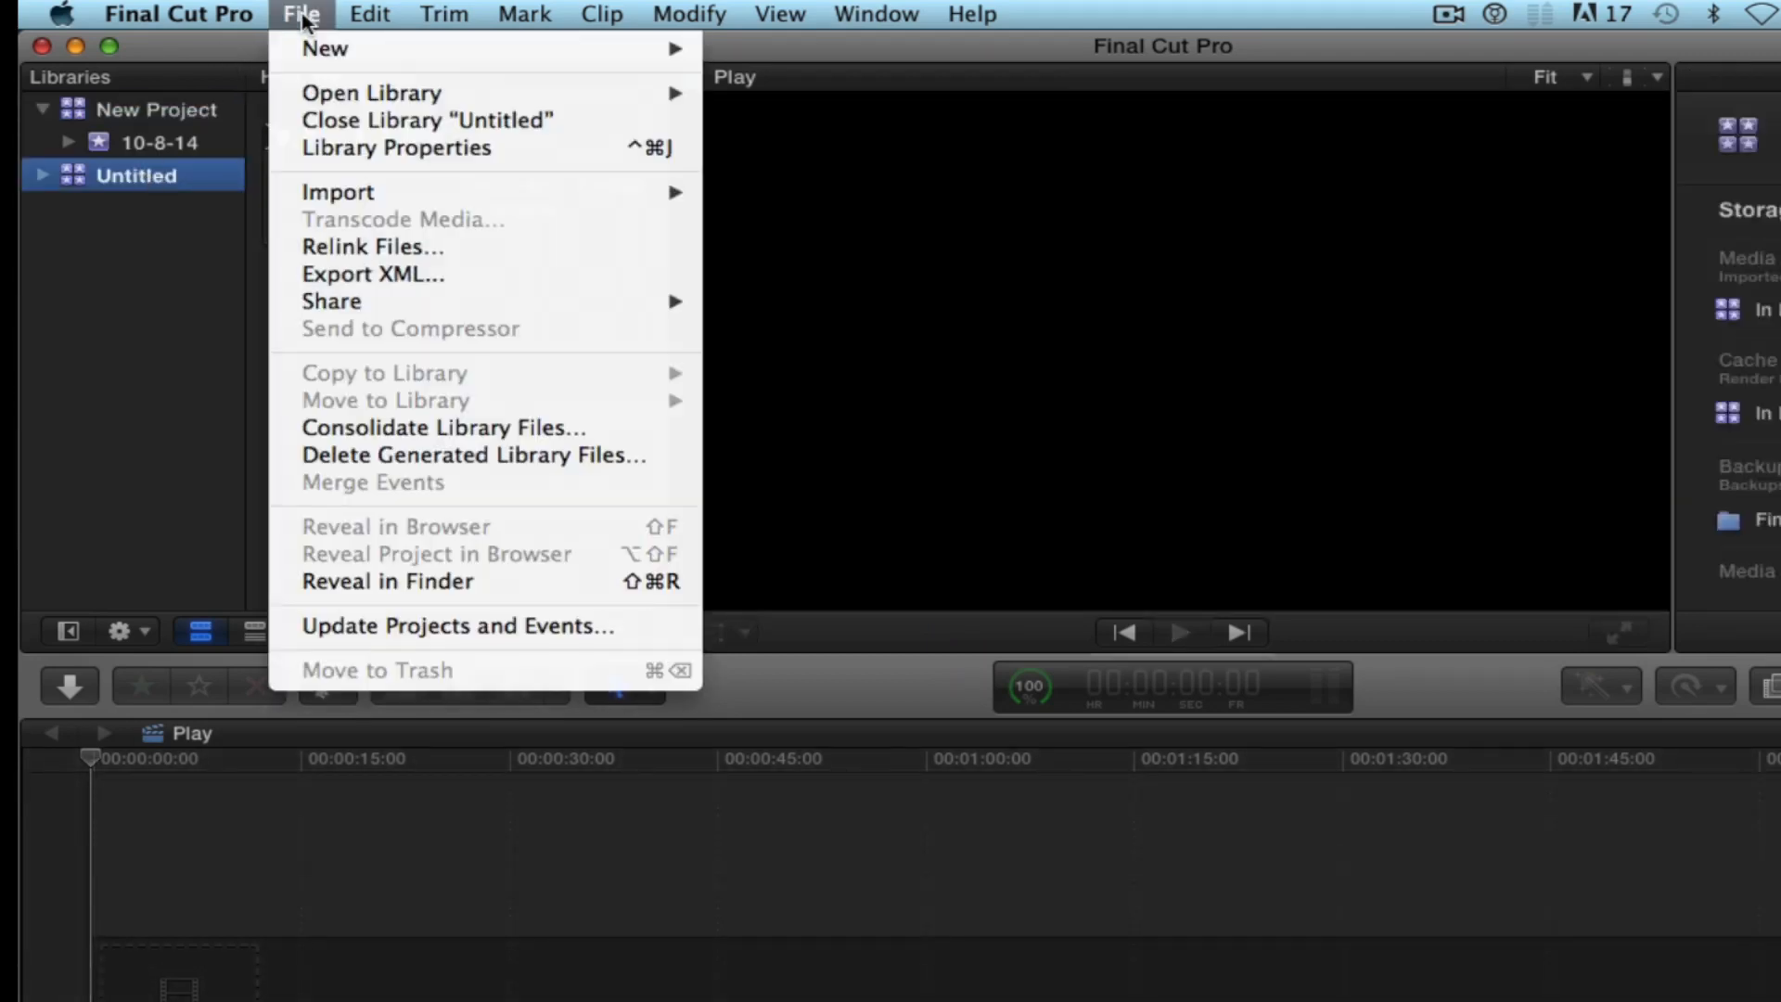
left_click(430, 124)
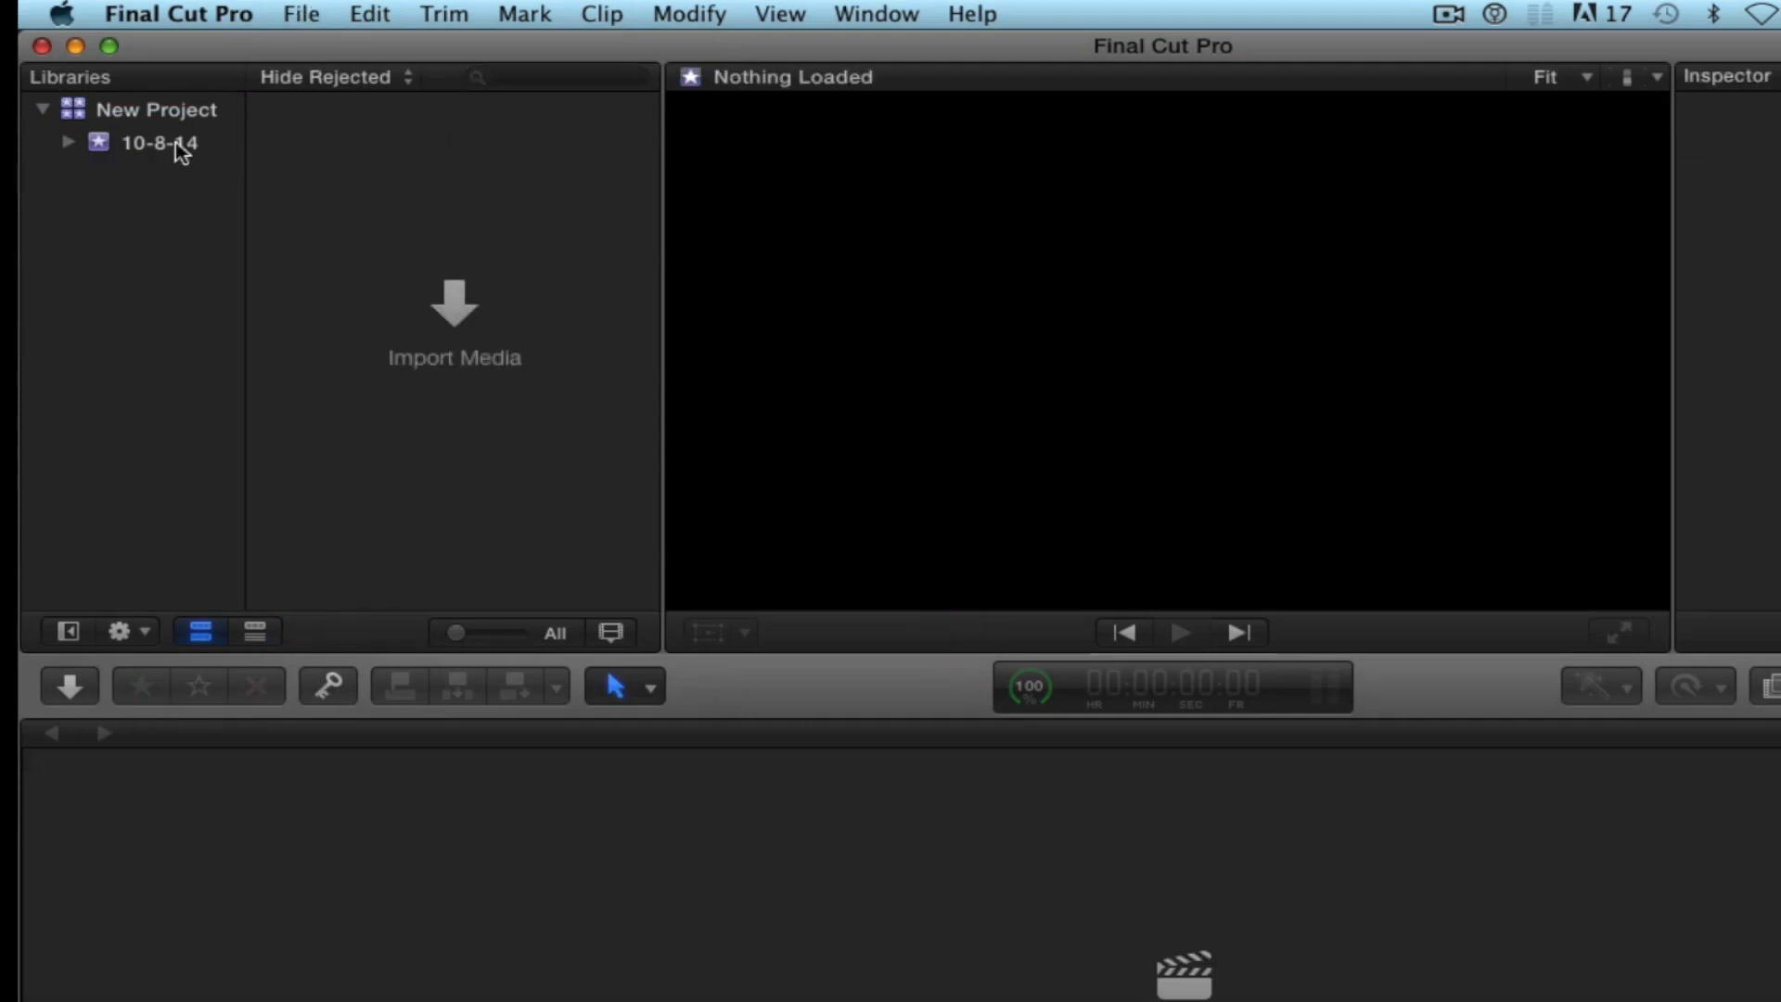
Step: Create a project named New Proj in the 10-8-14 event
left_click(157, 145)
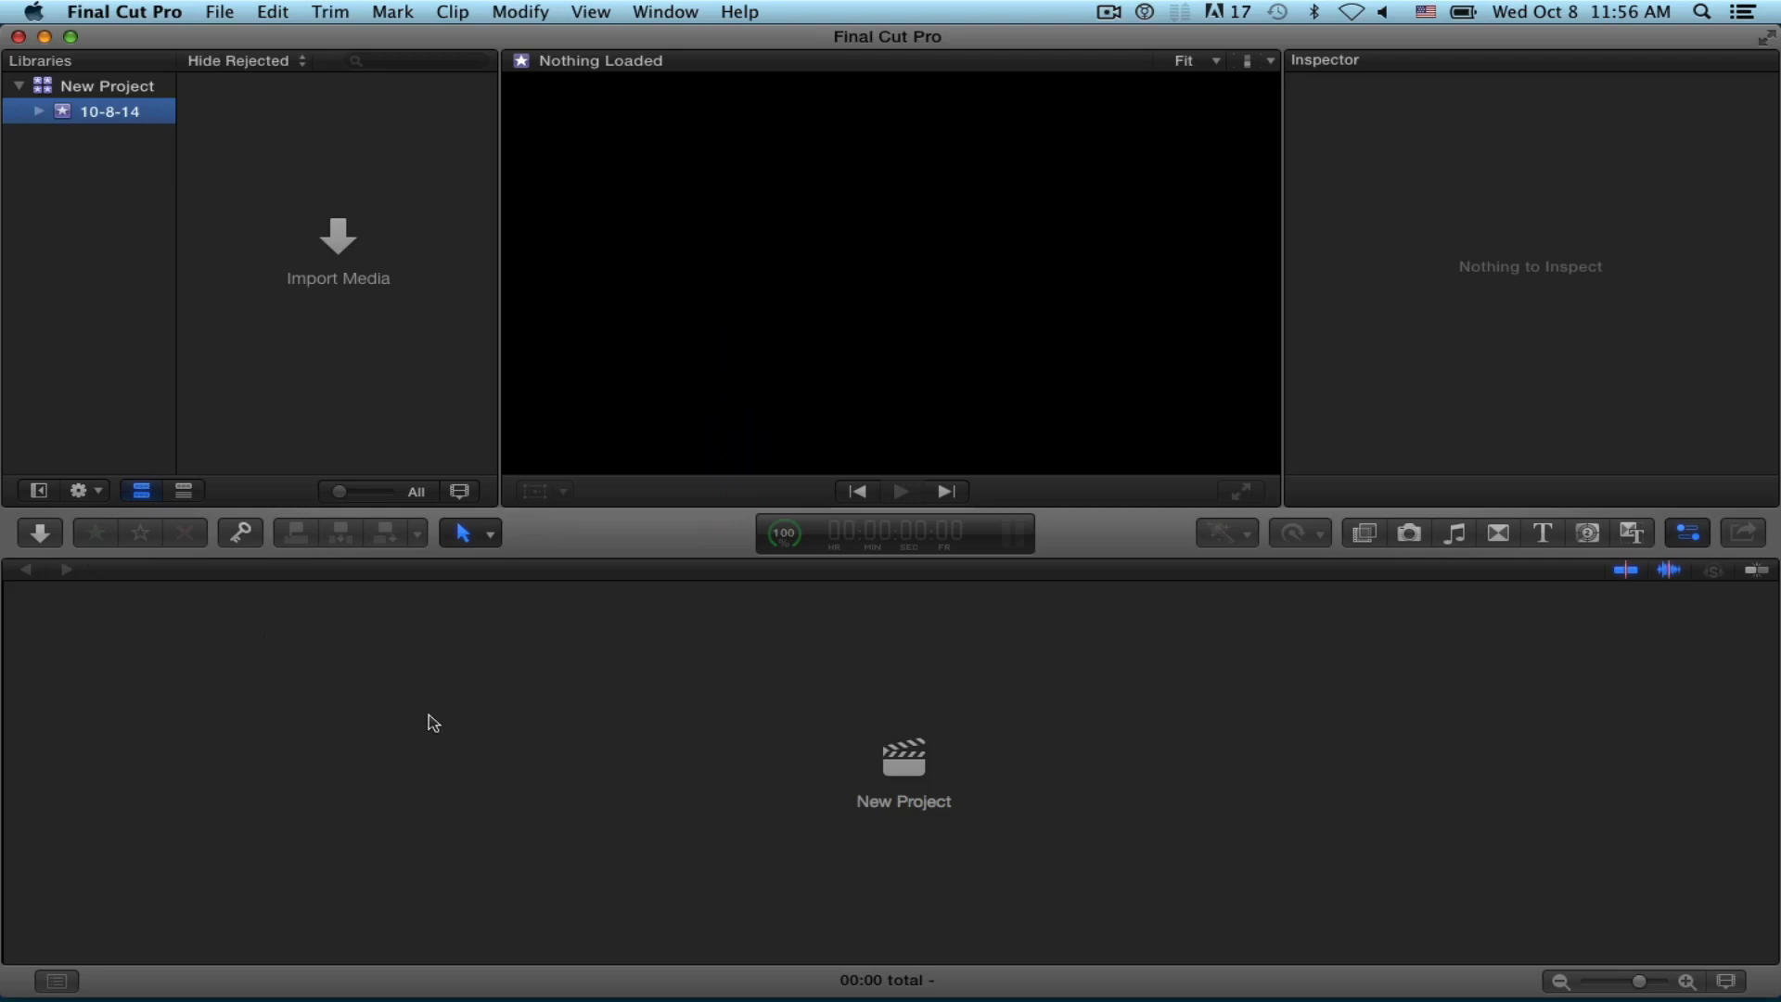
left_click(897, 776)
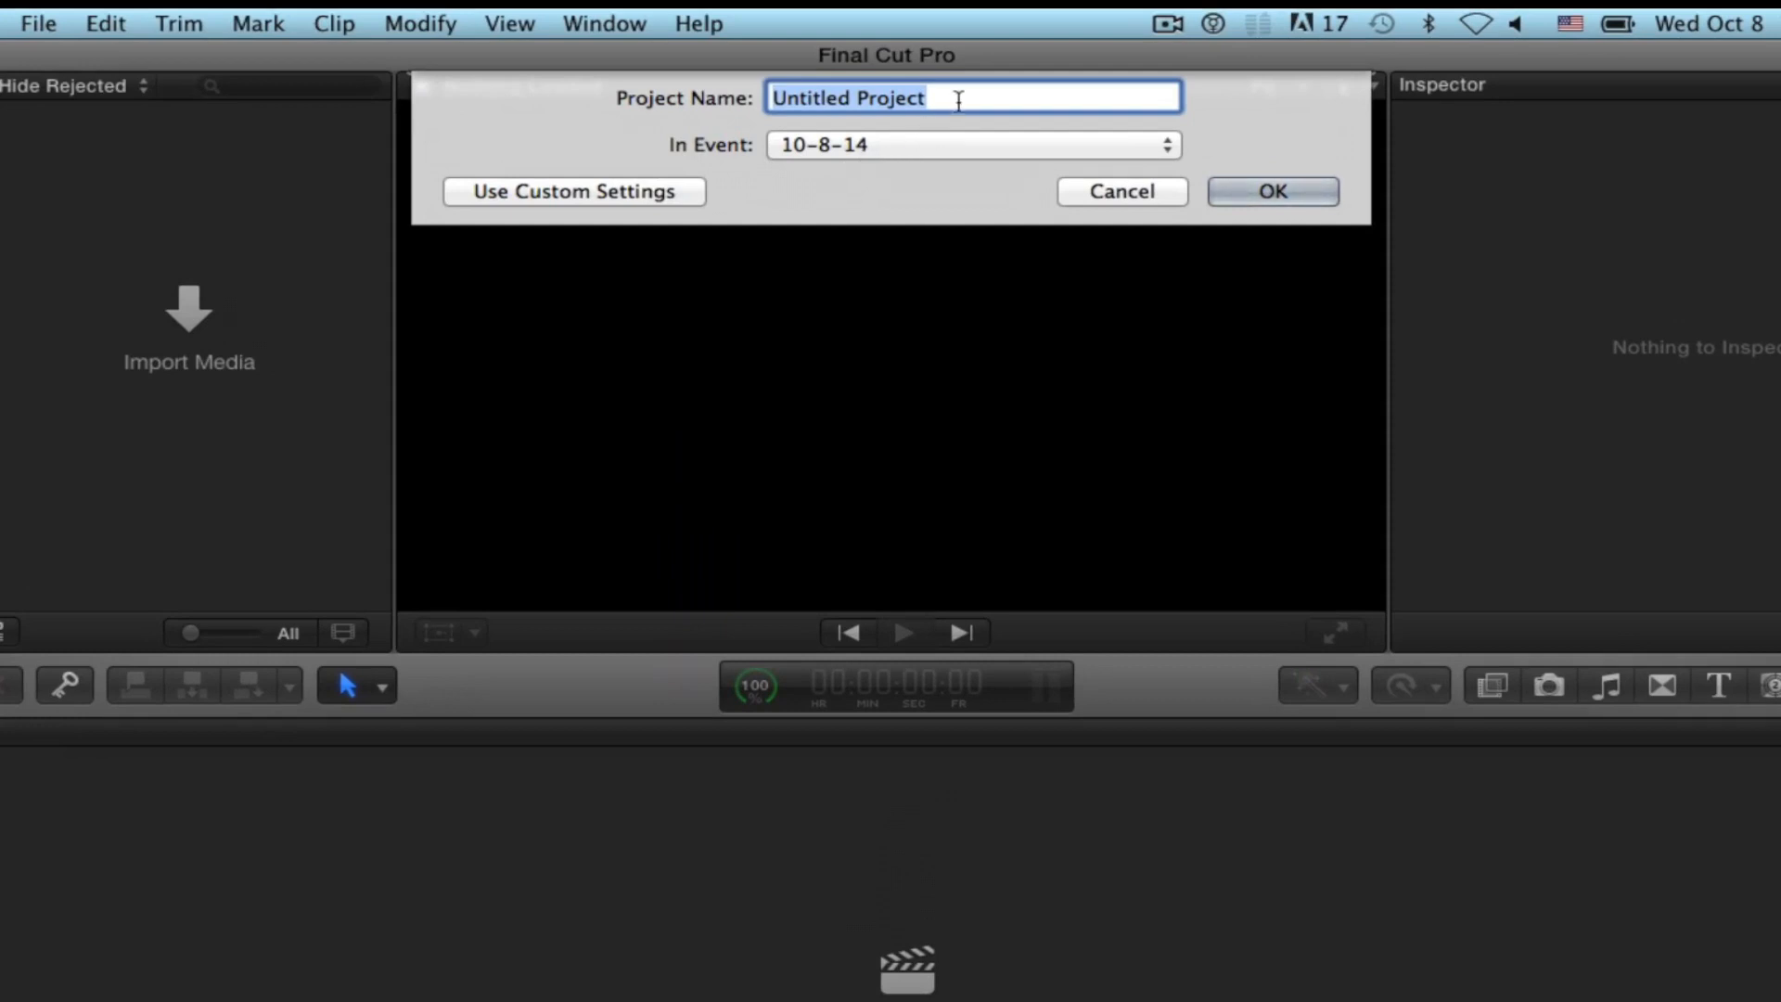
type("New Proj")
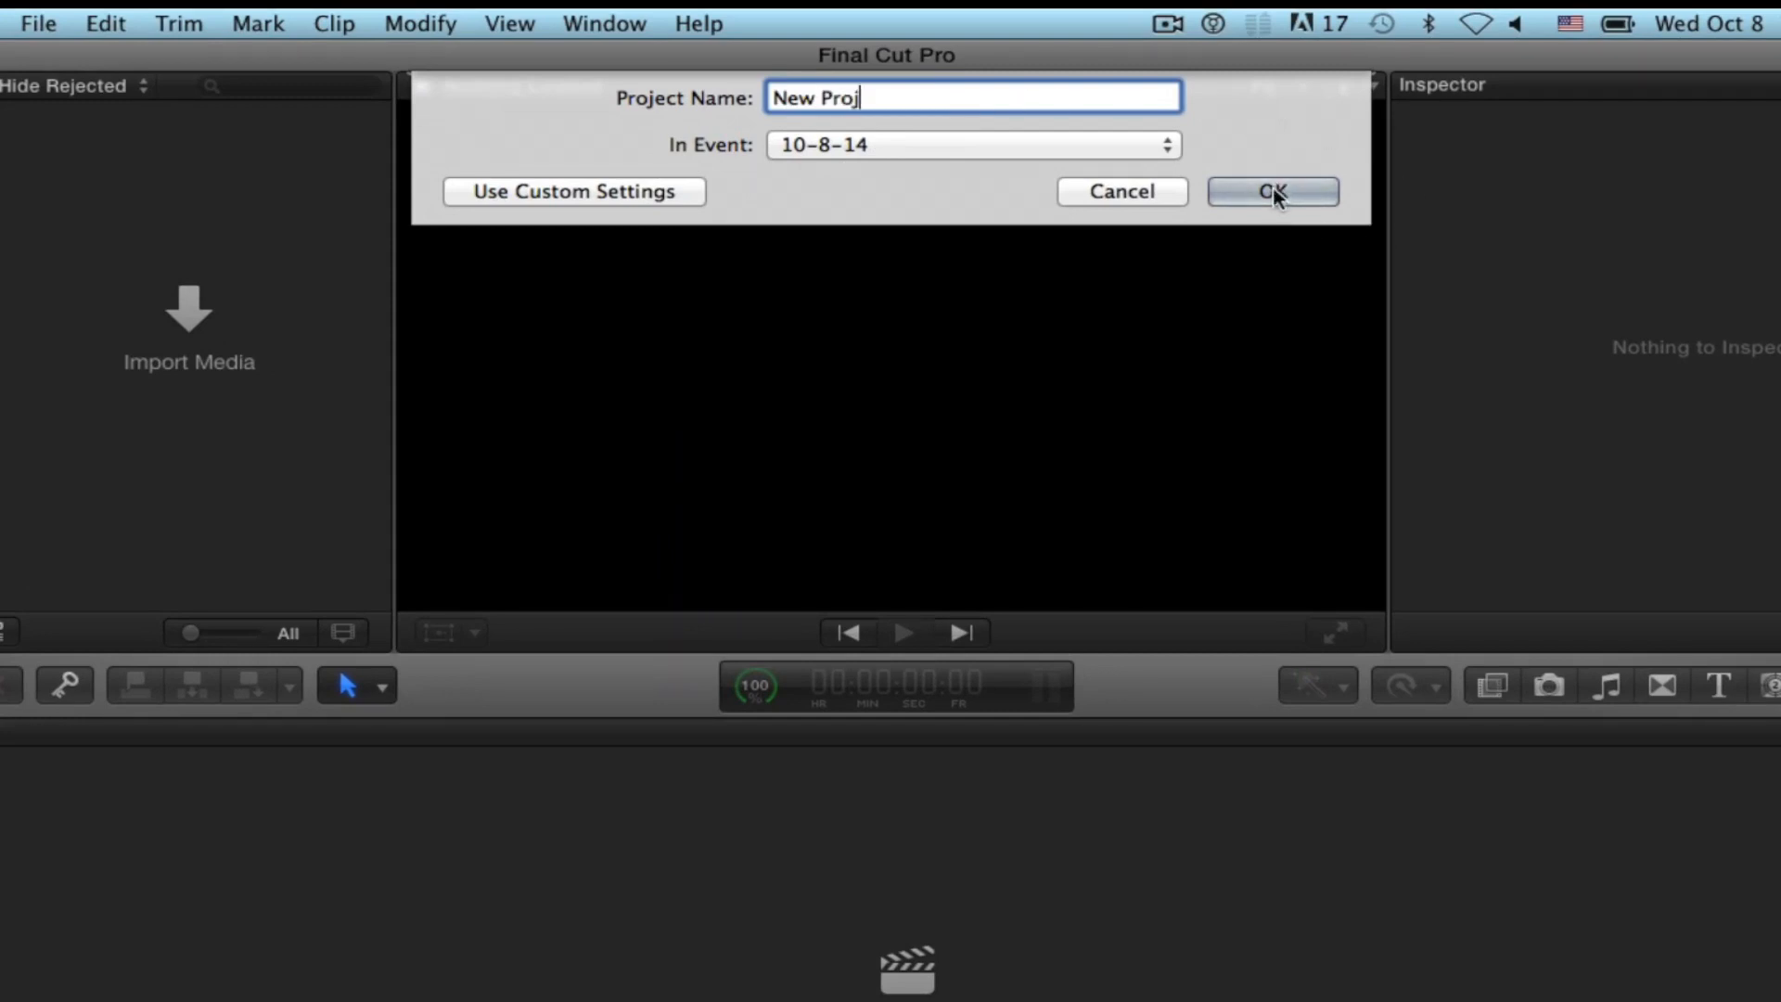
left_click(1266, 187)
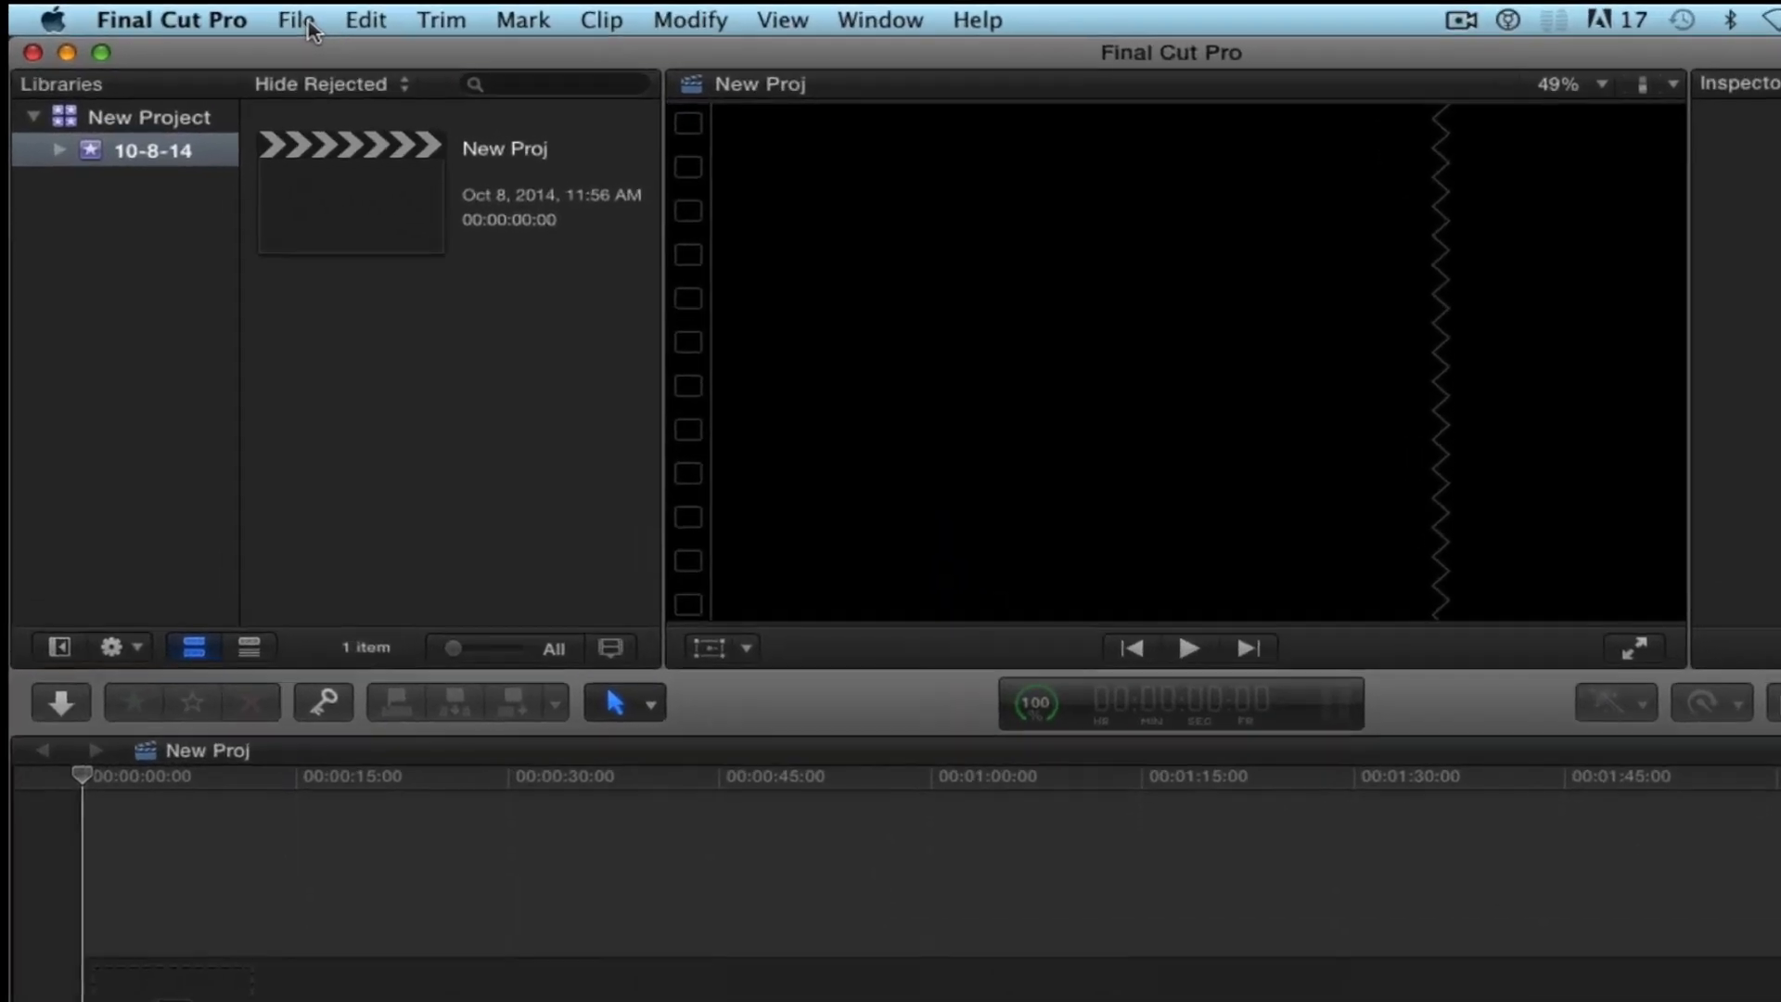
left_click(221, 12)
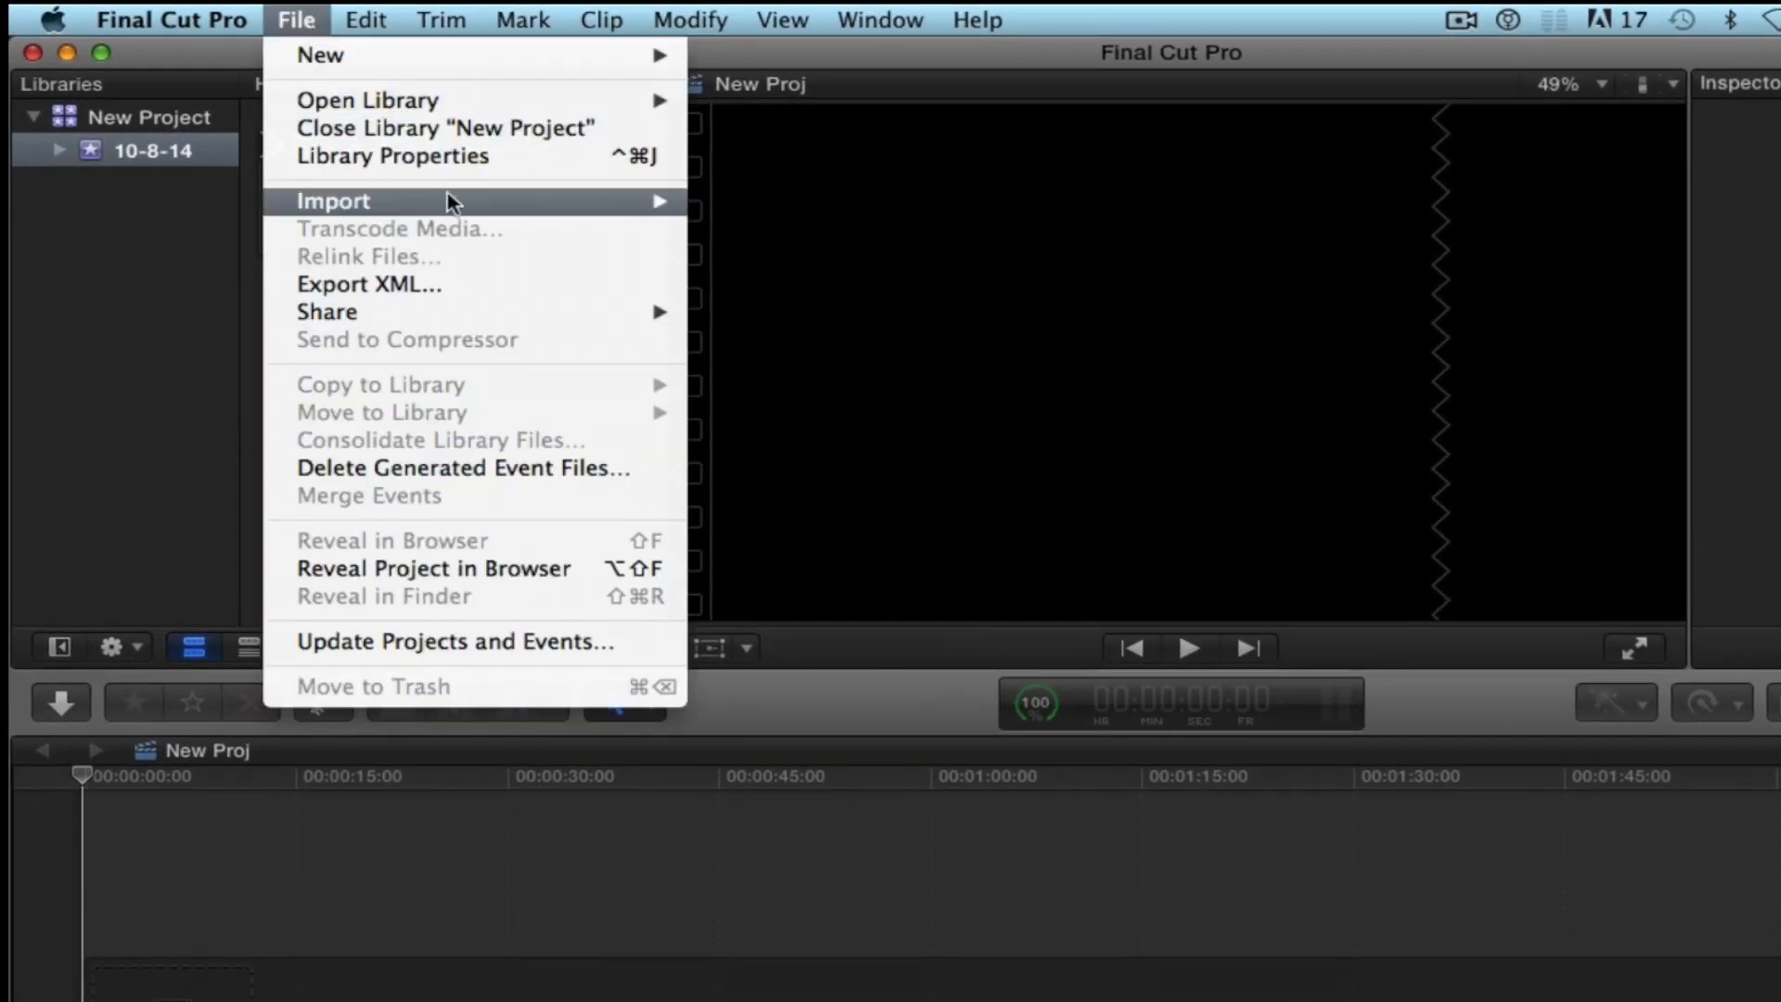
mouse_move(485, 202)
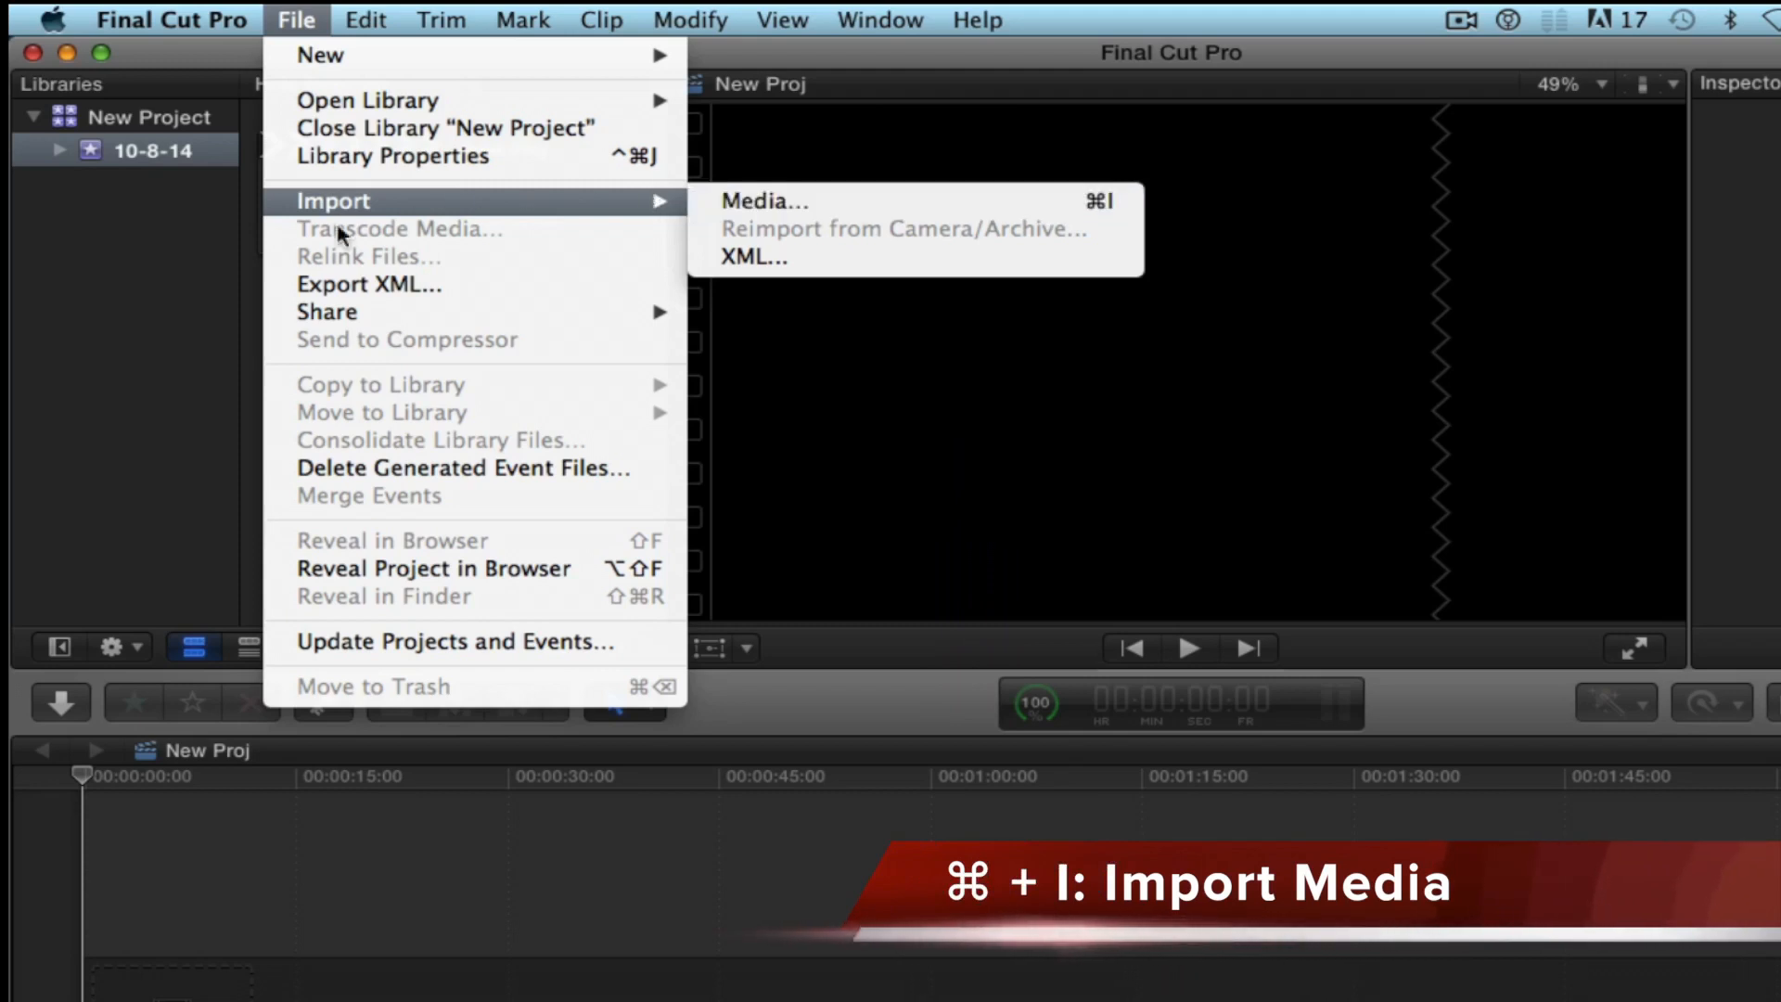
left_click(182, 431)
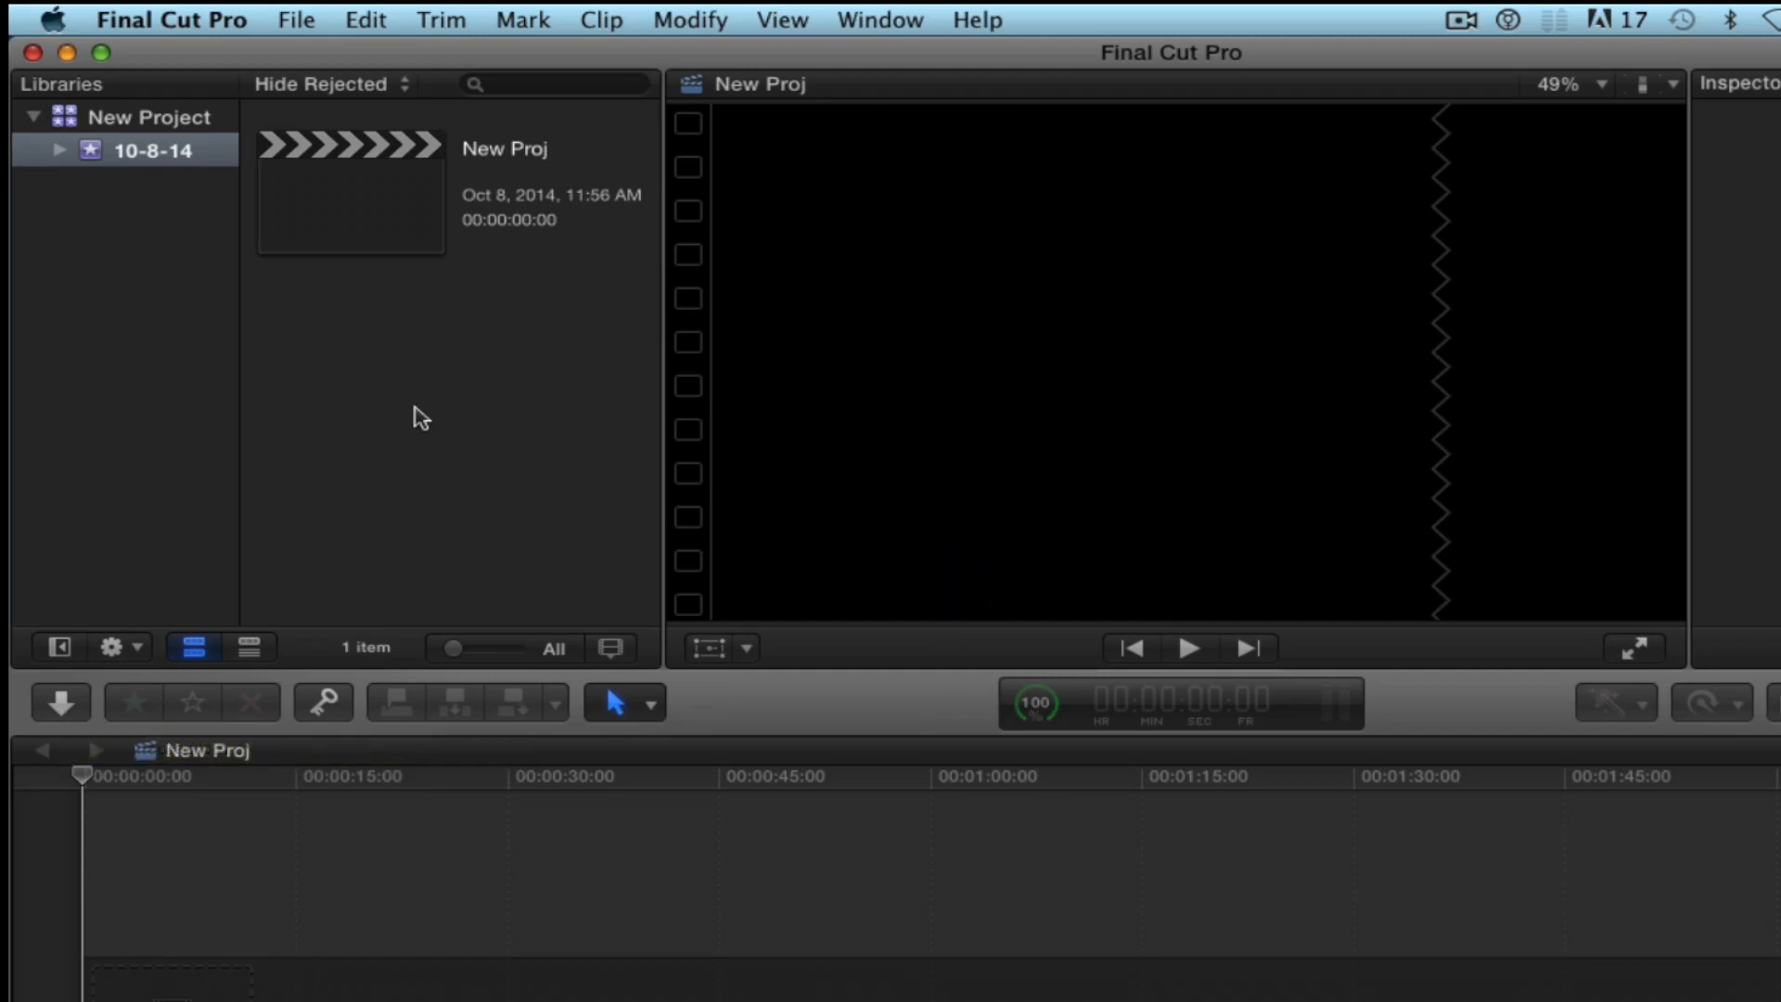
Step: Start a media import and browse Seagate-1TB to the MOV folder under Final Cut Video Files, 2014-08, Sports-Day-Parade
key("super+i")
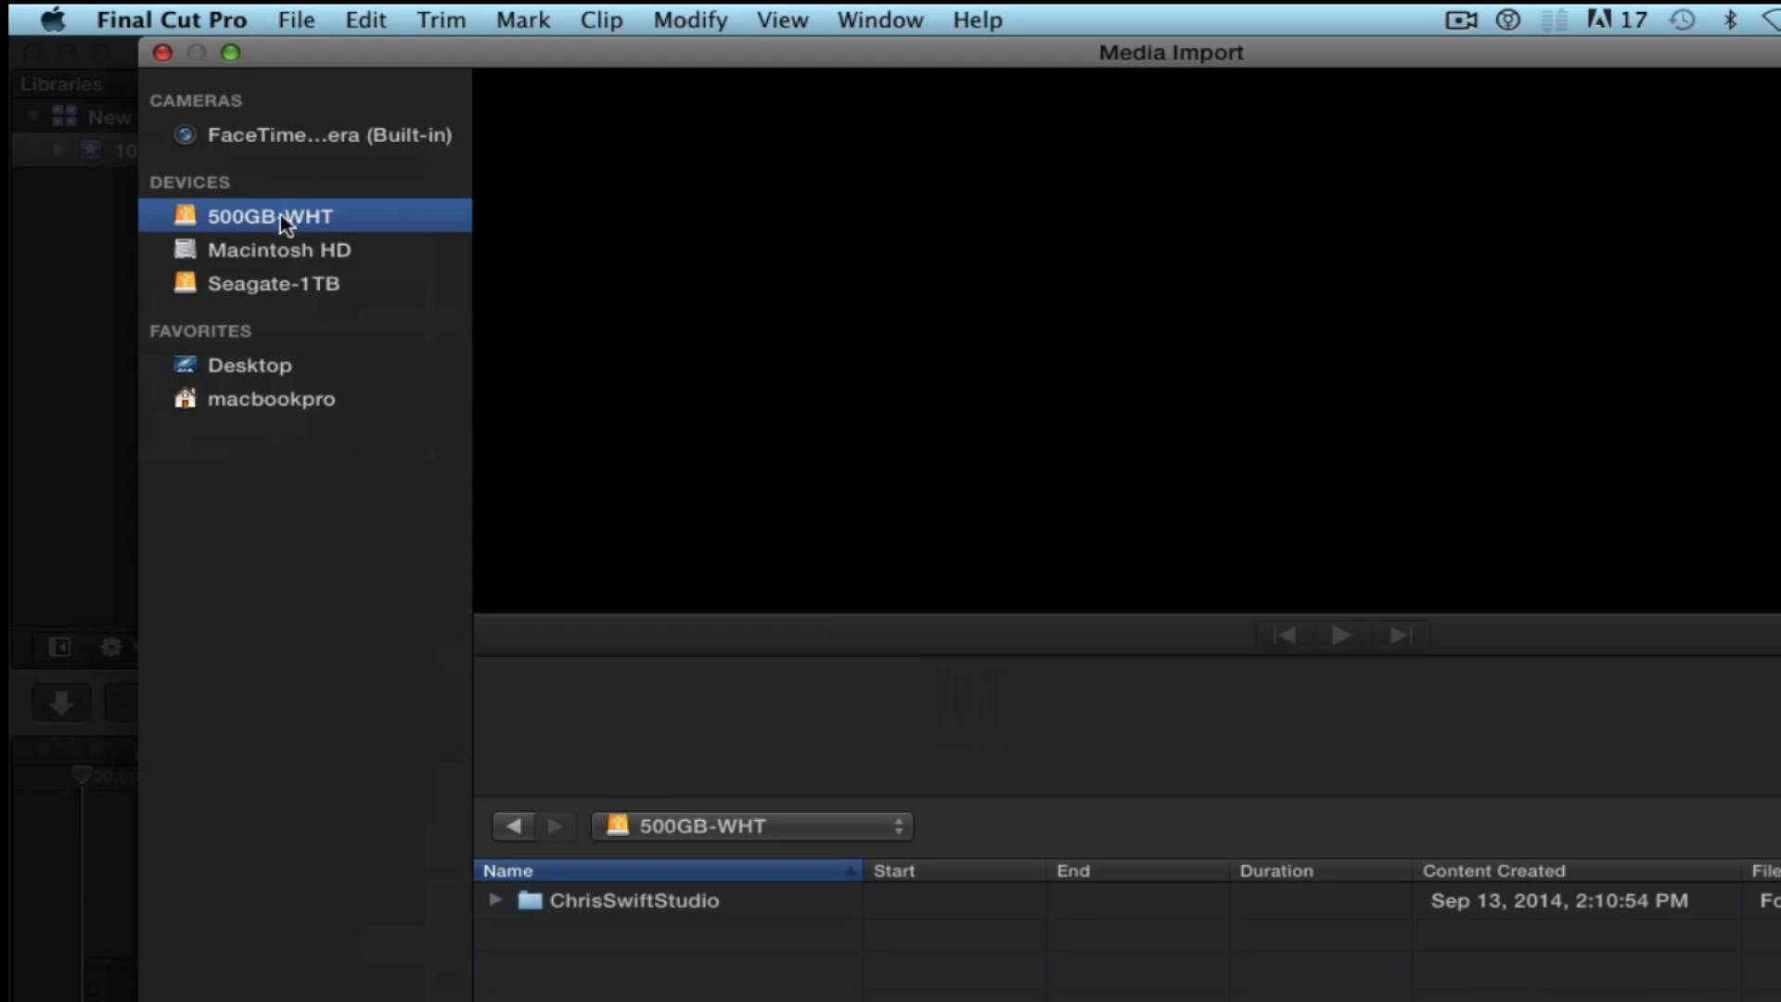
left_click(239, 290)
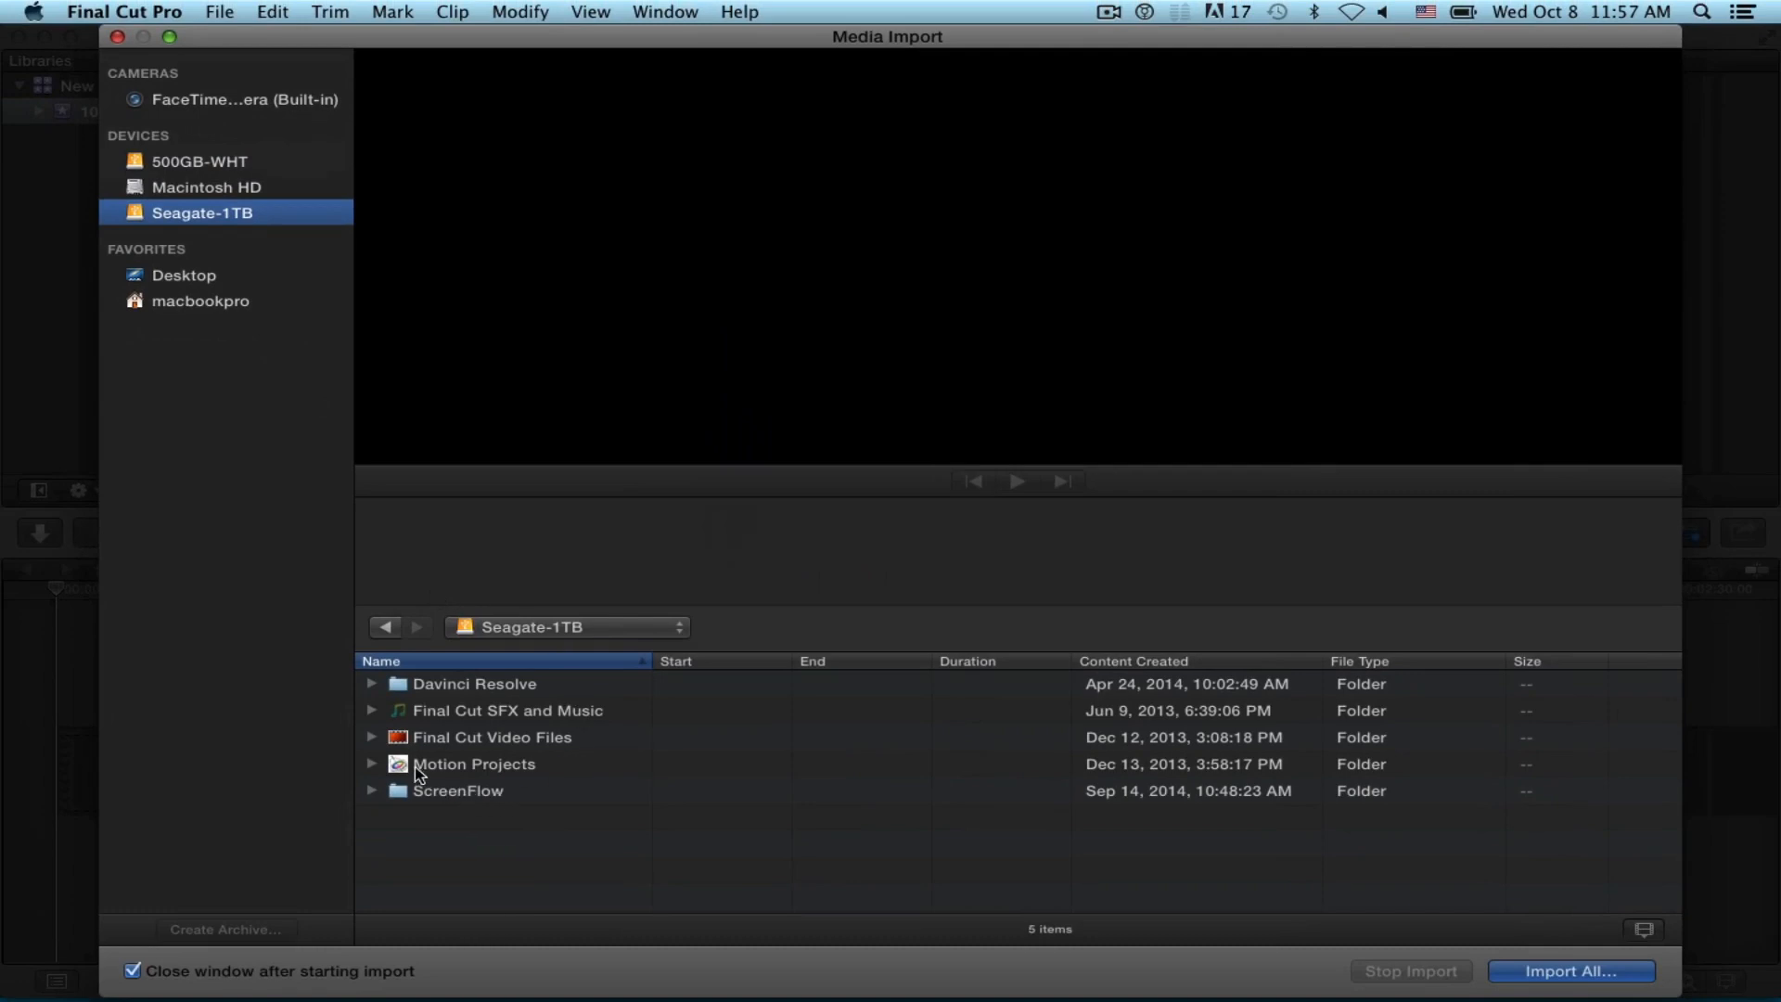
left_click(372, 738)
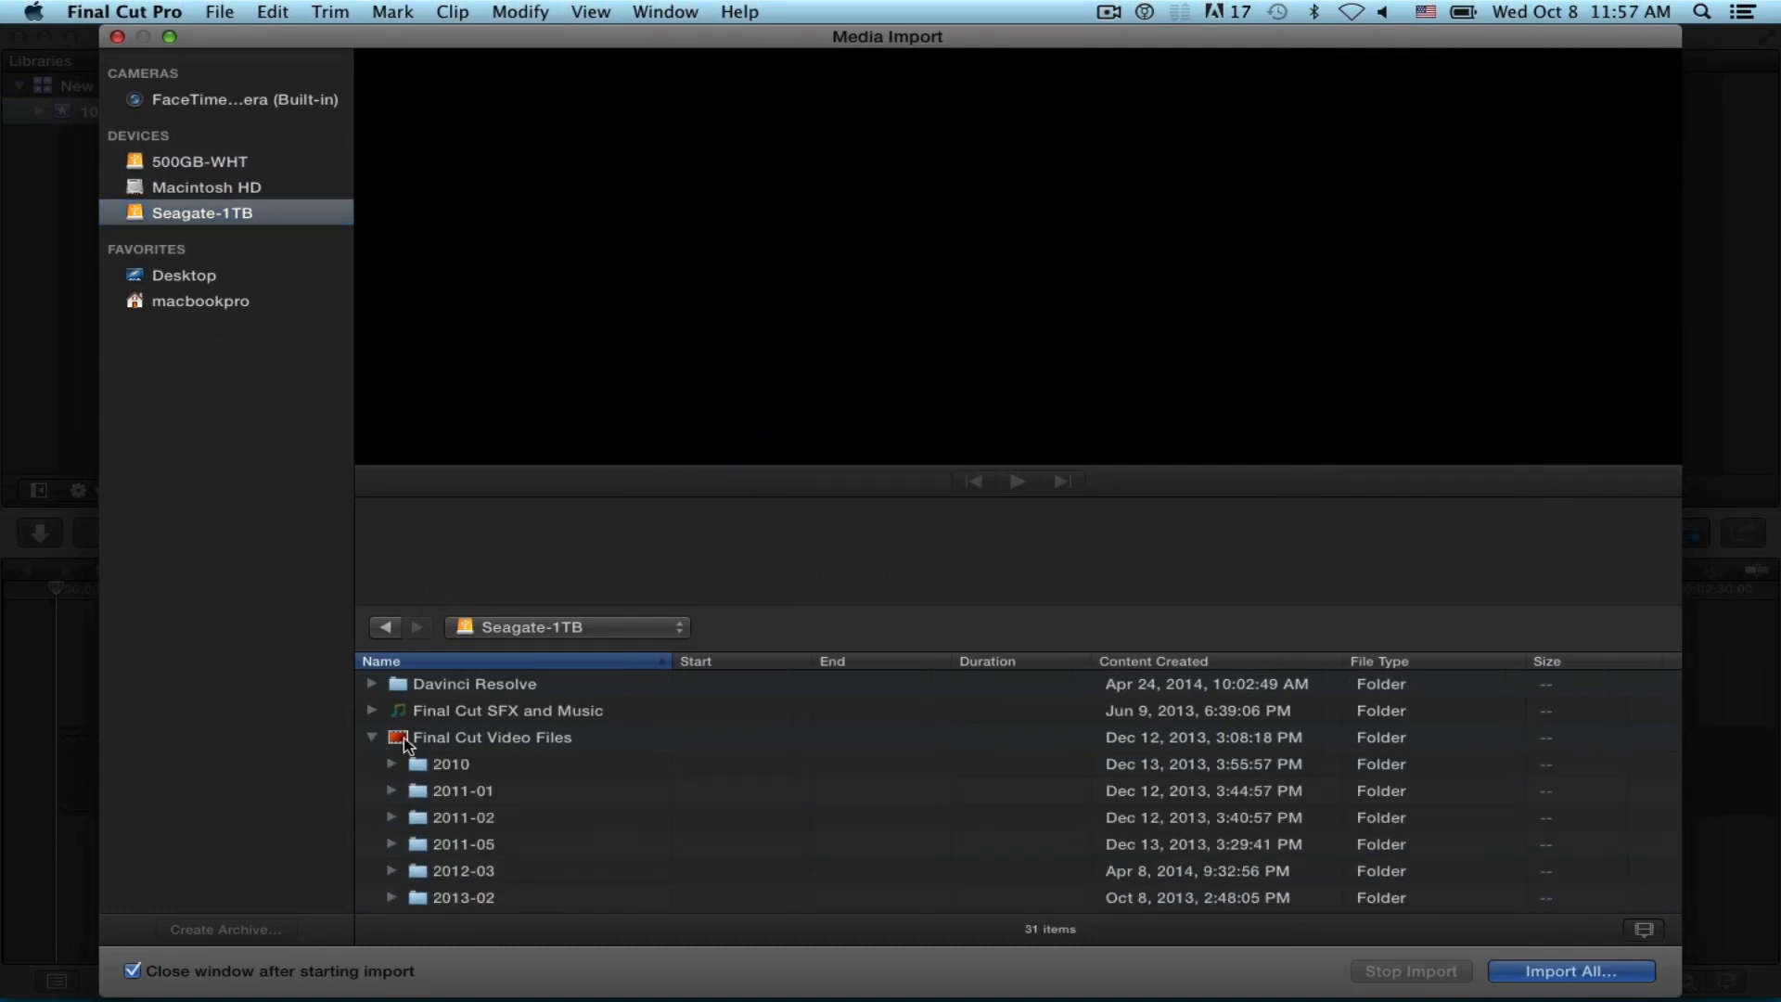
scroll(537, 786, "down", 10)
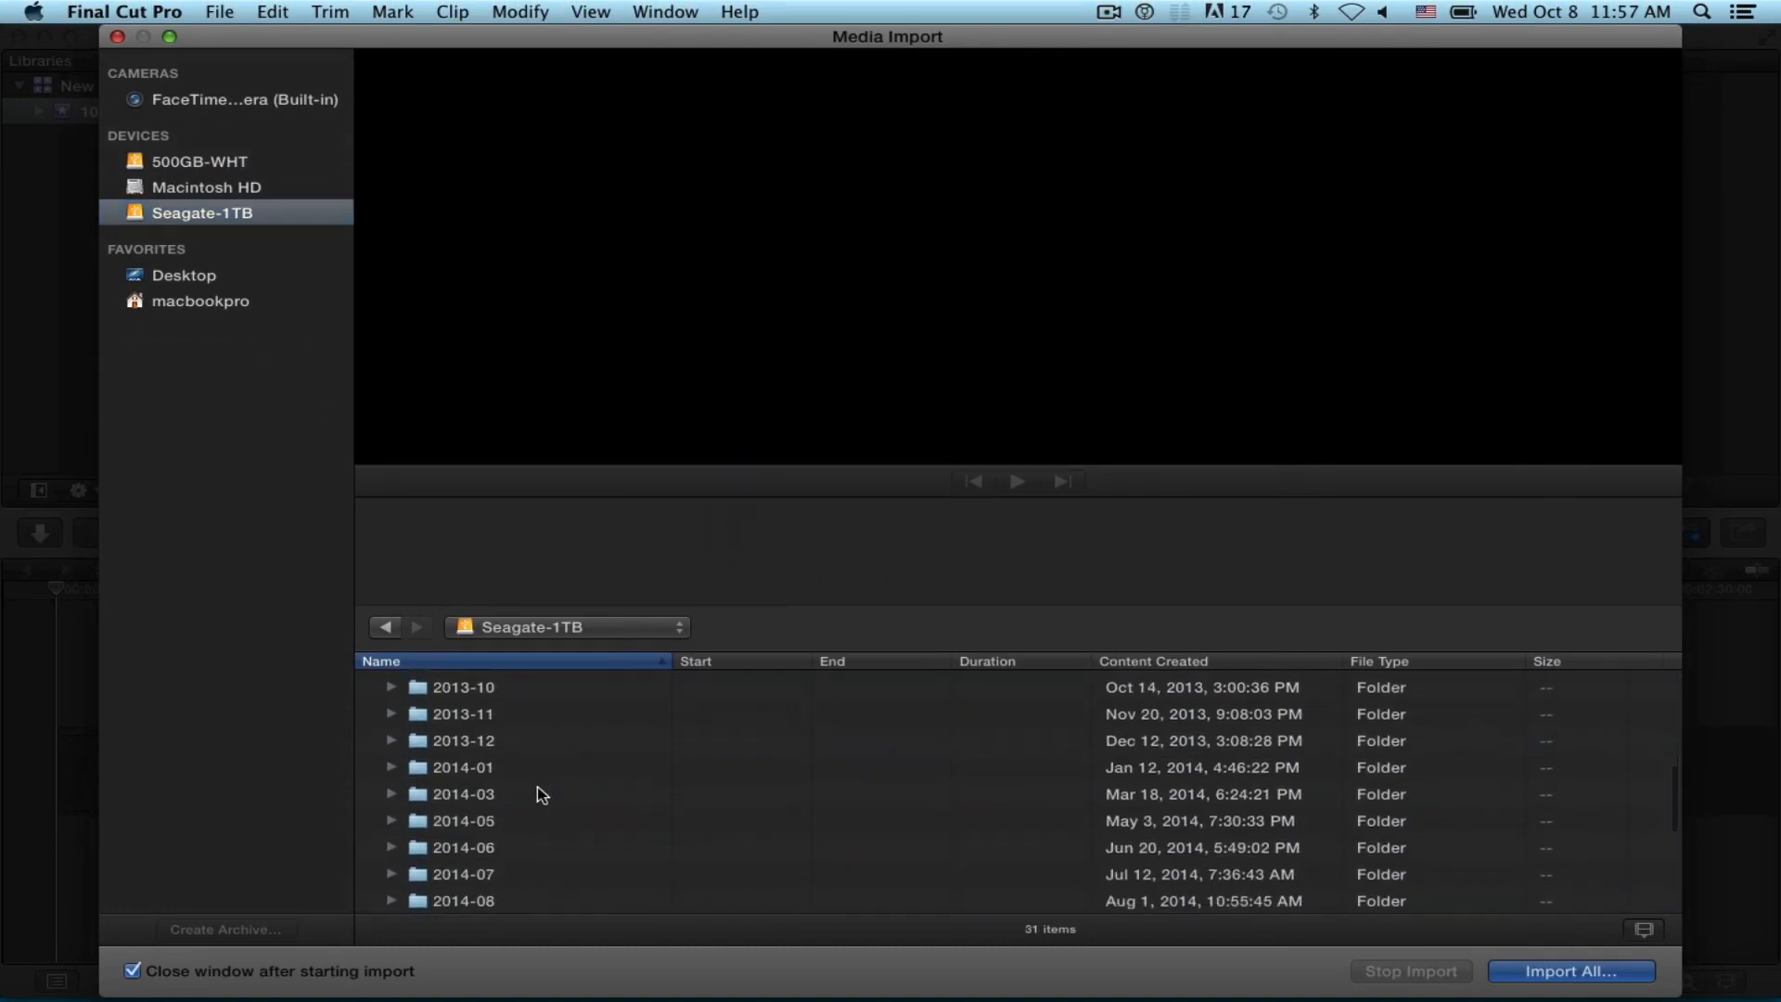
scroll(537, 786, "down", 2)
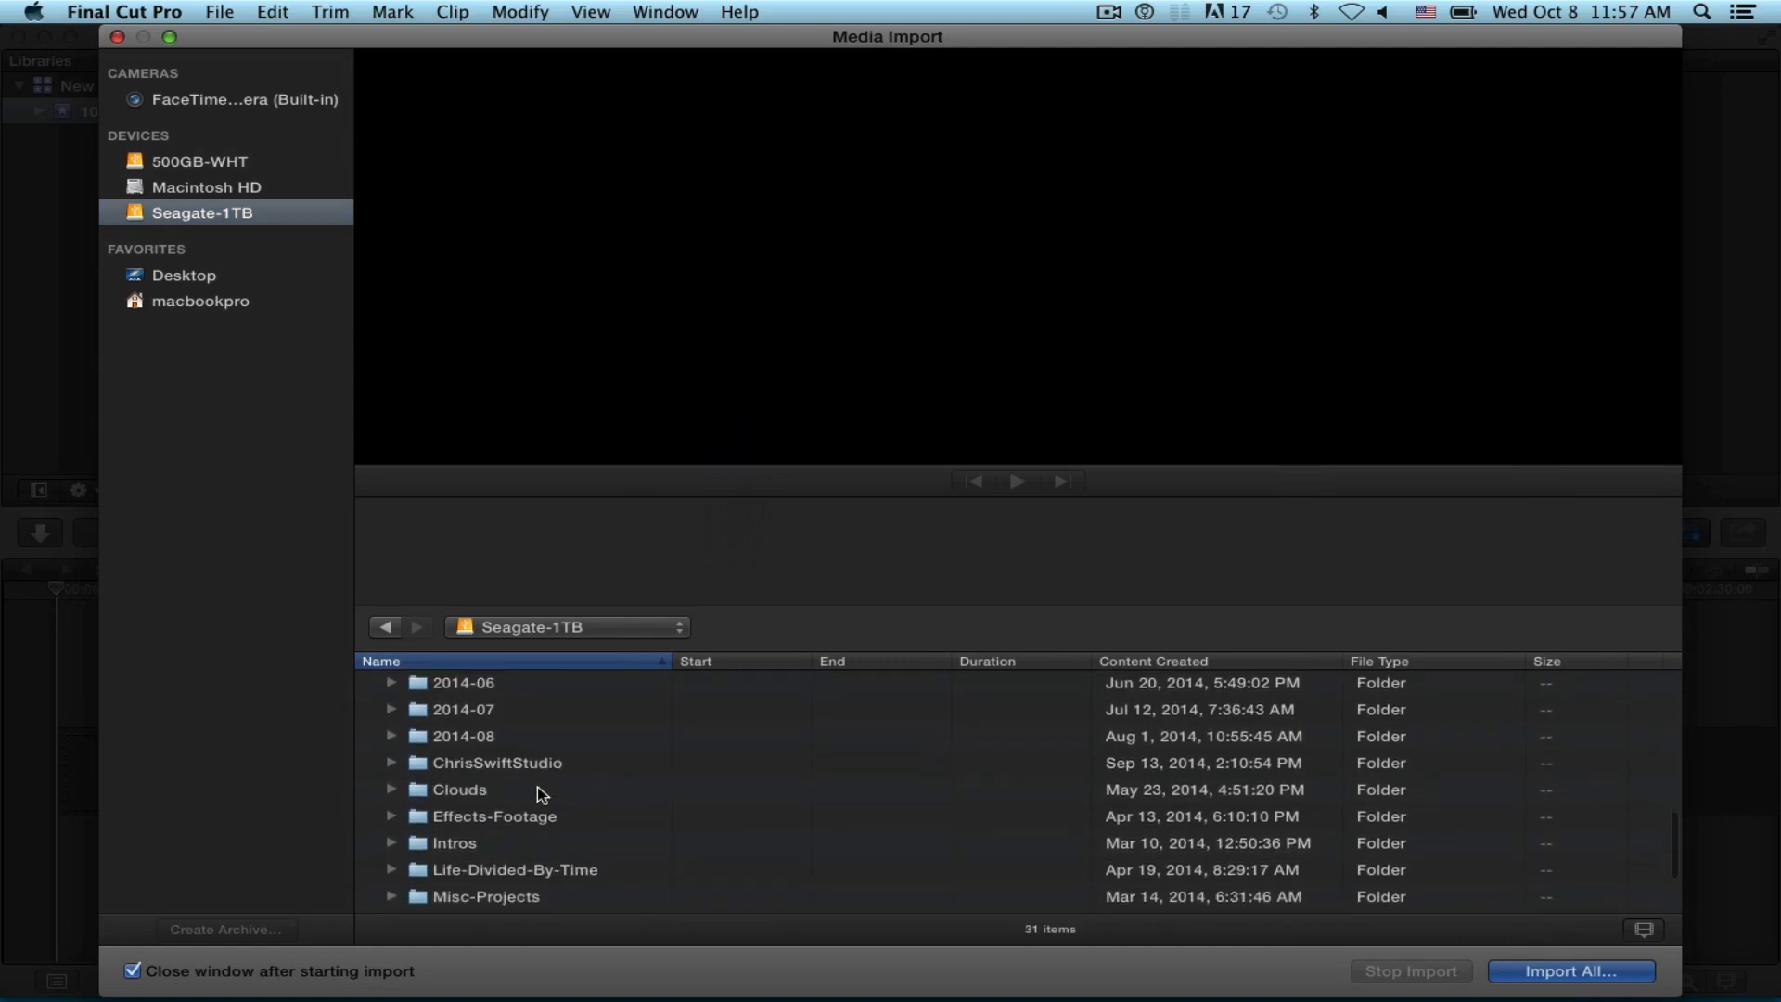
left_click(392, 735)
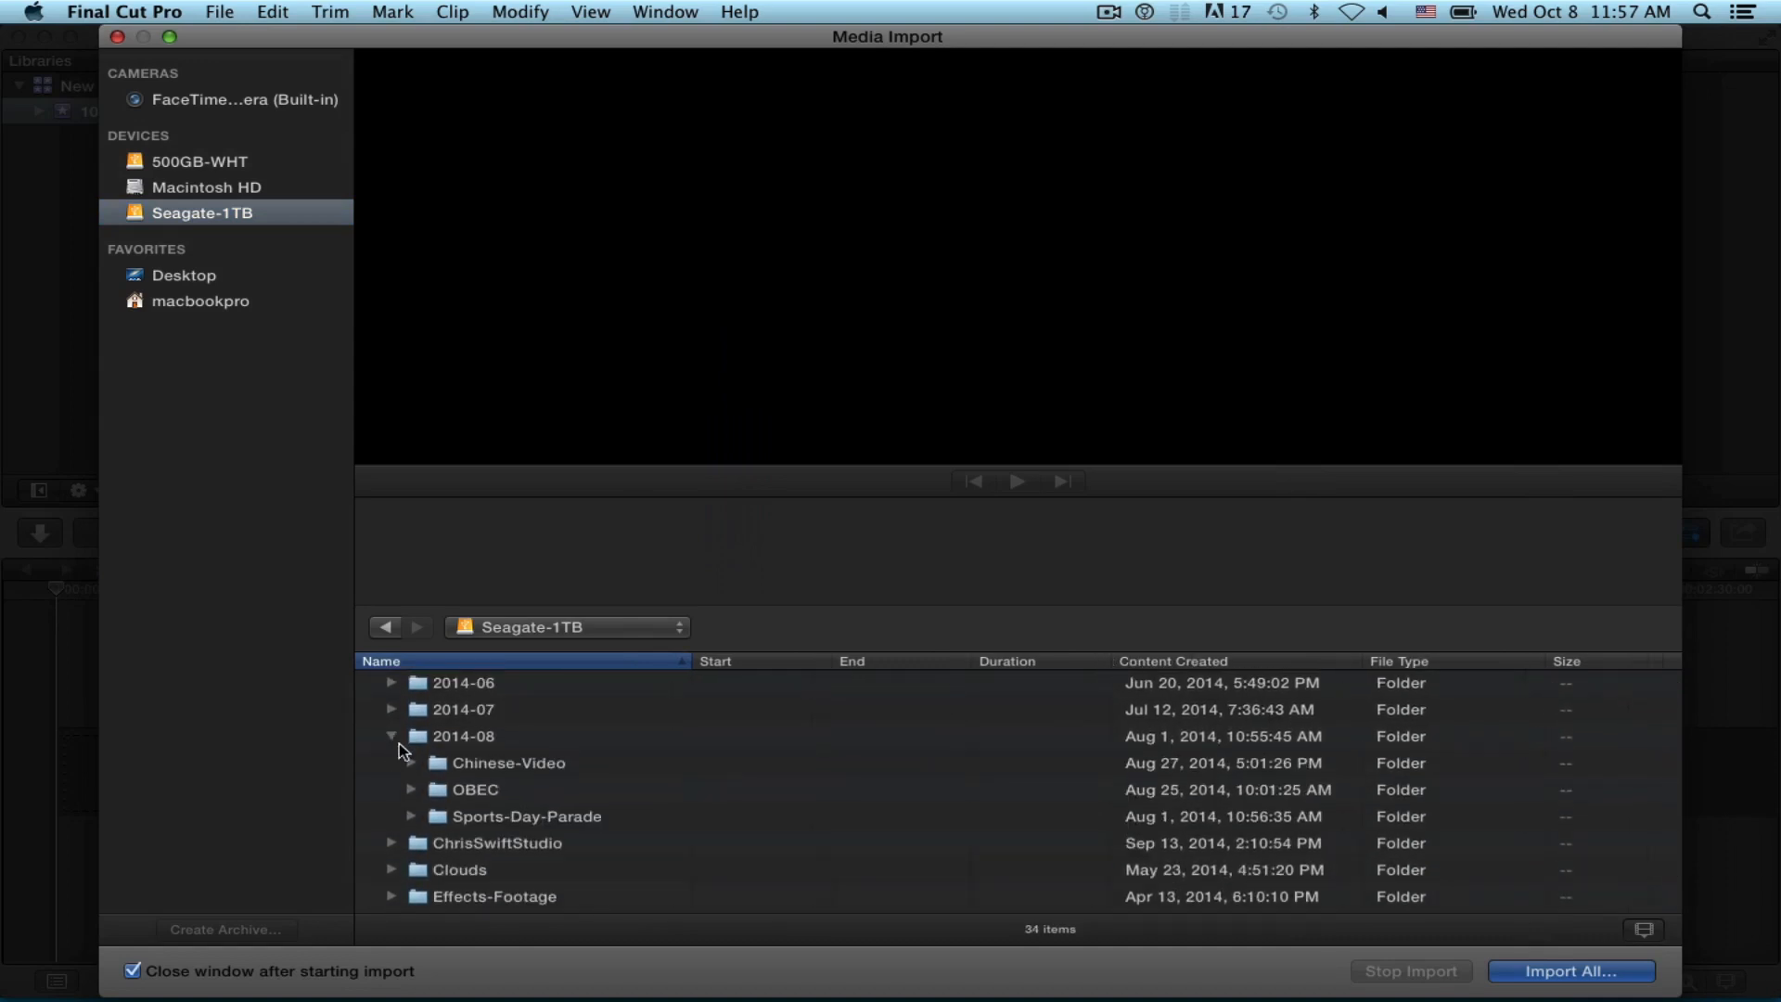
left_click(411, 816)
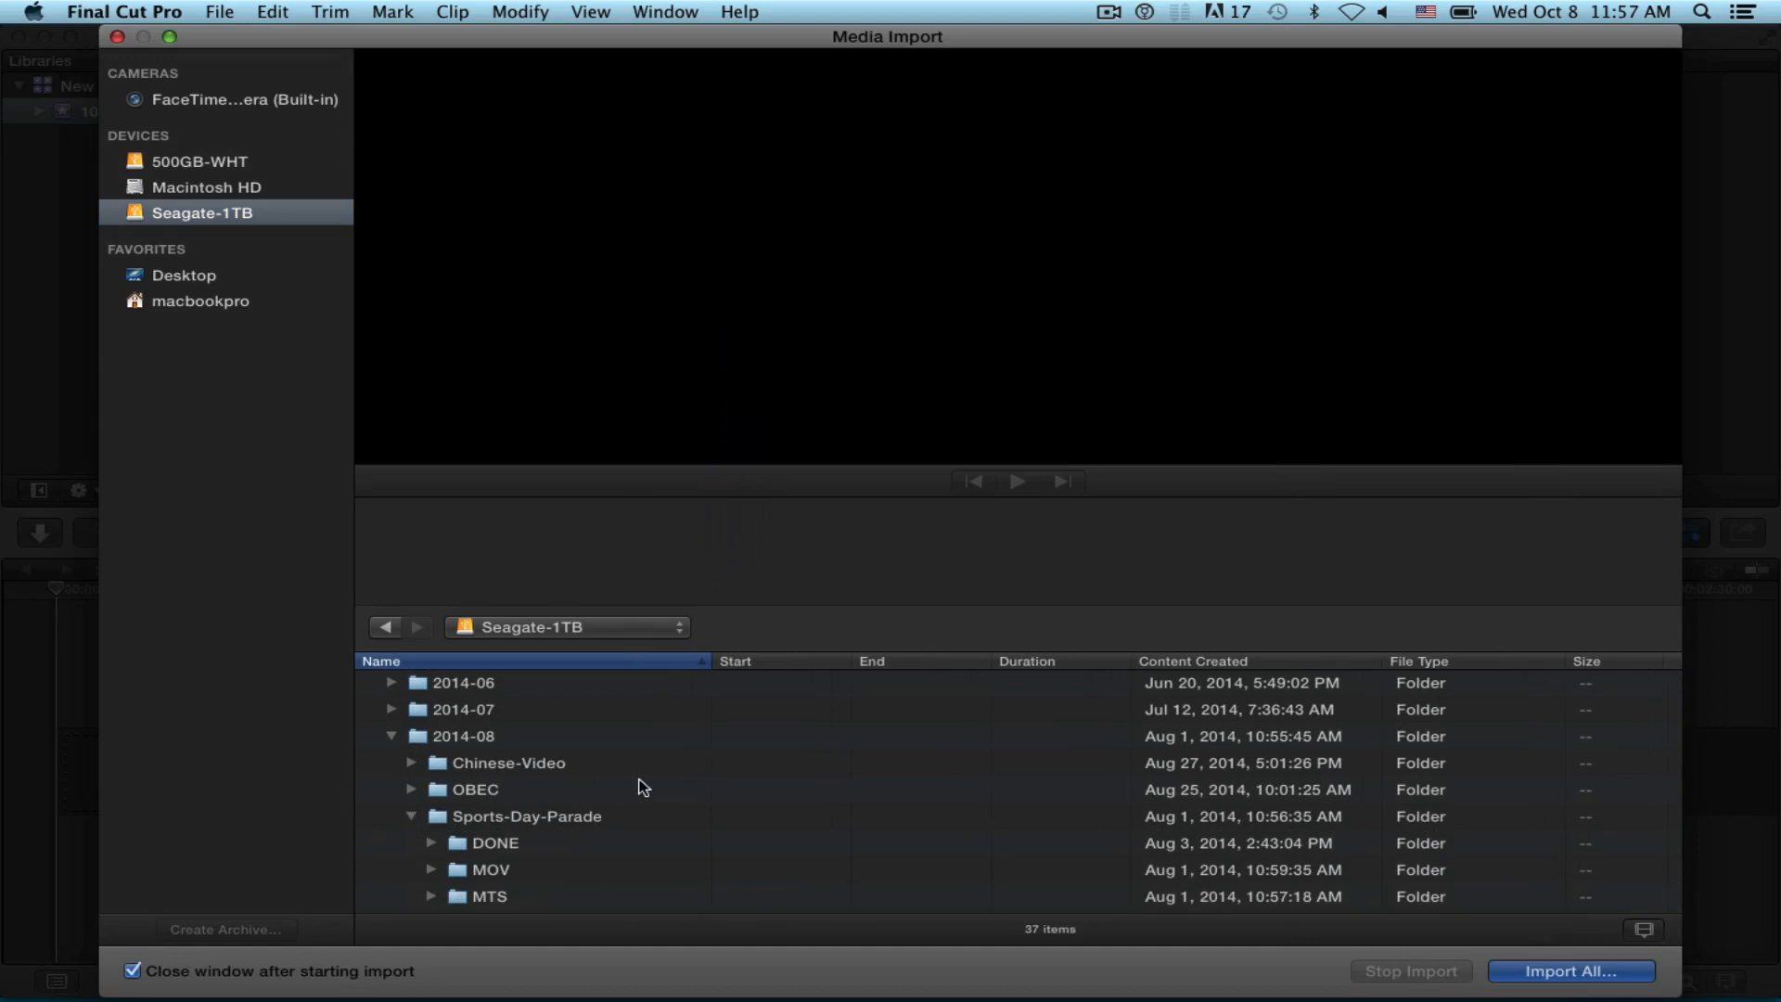
scroll(692, 778, "down", 3)
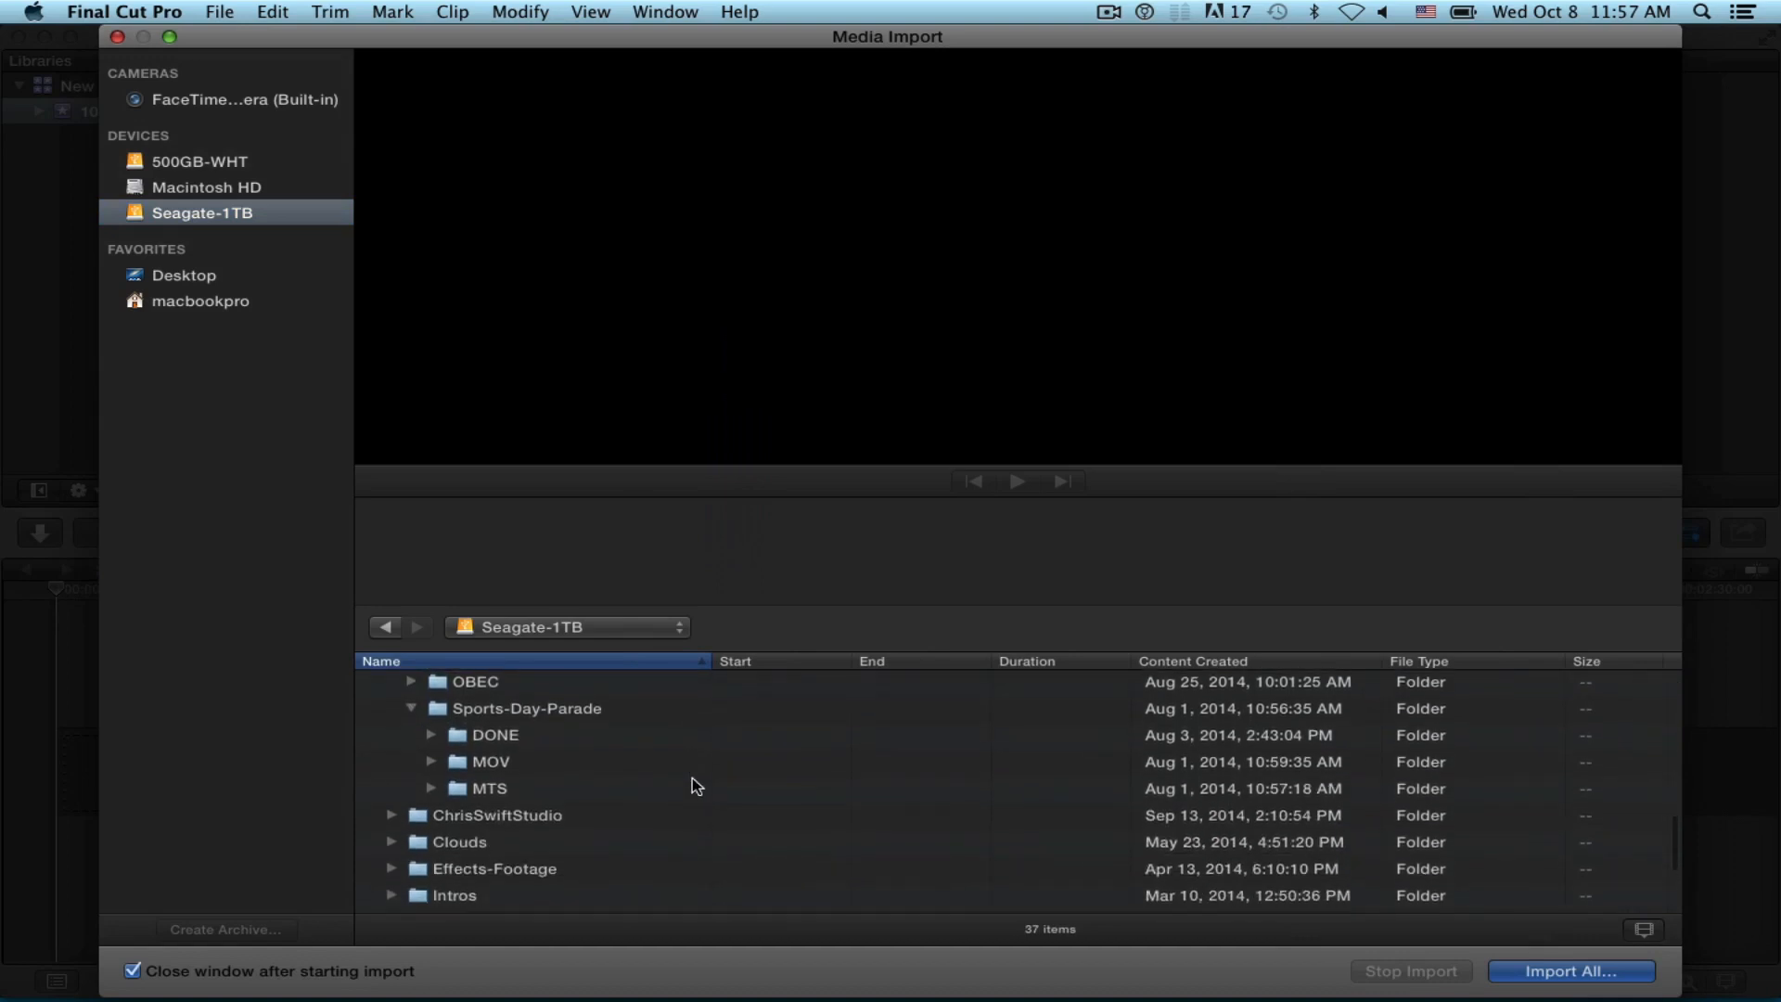
left_click(432, 760)
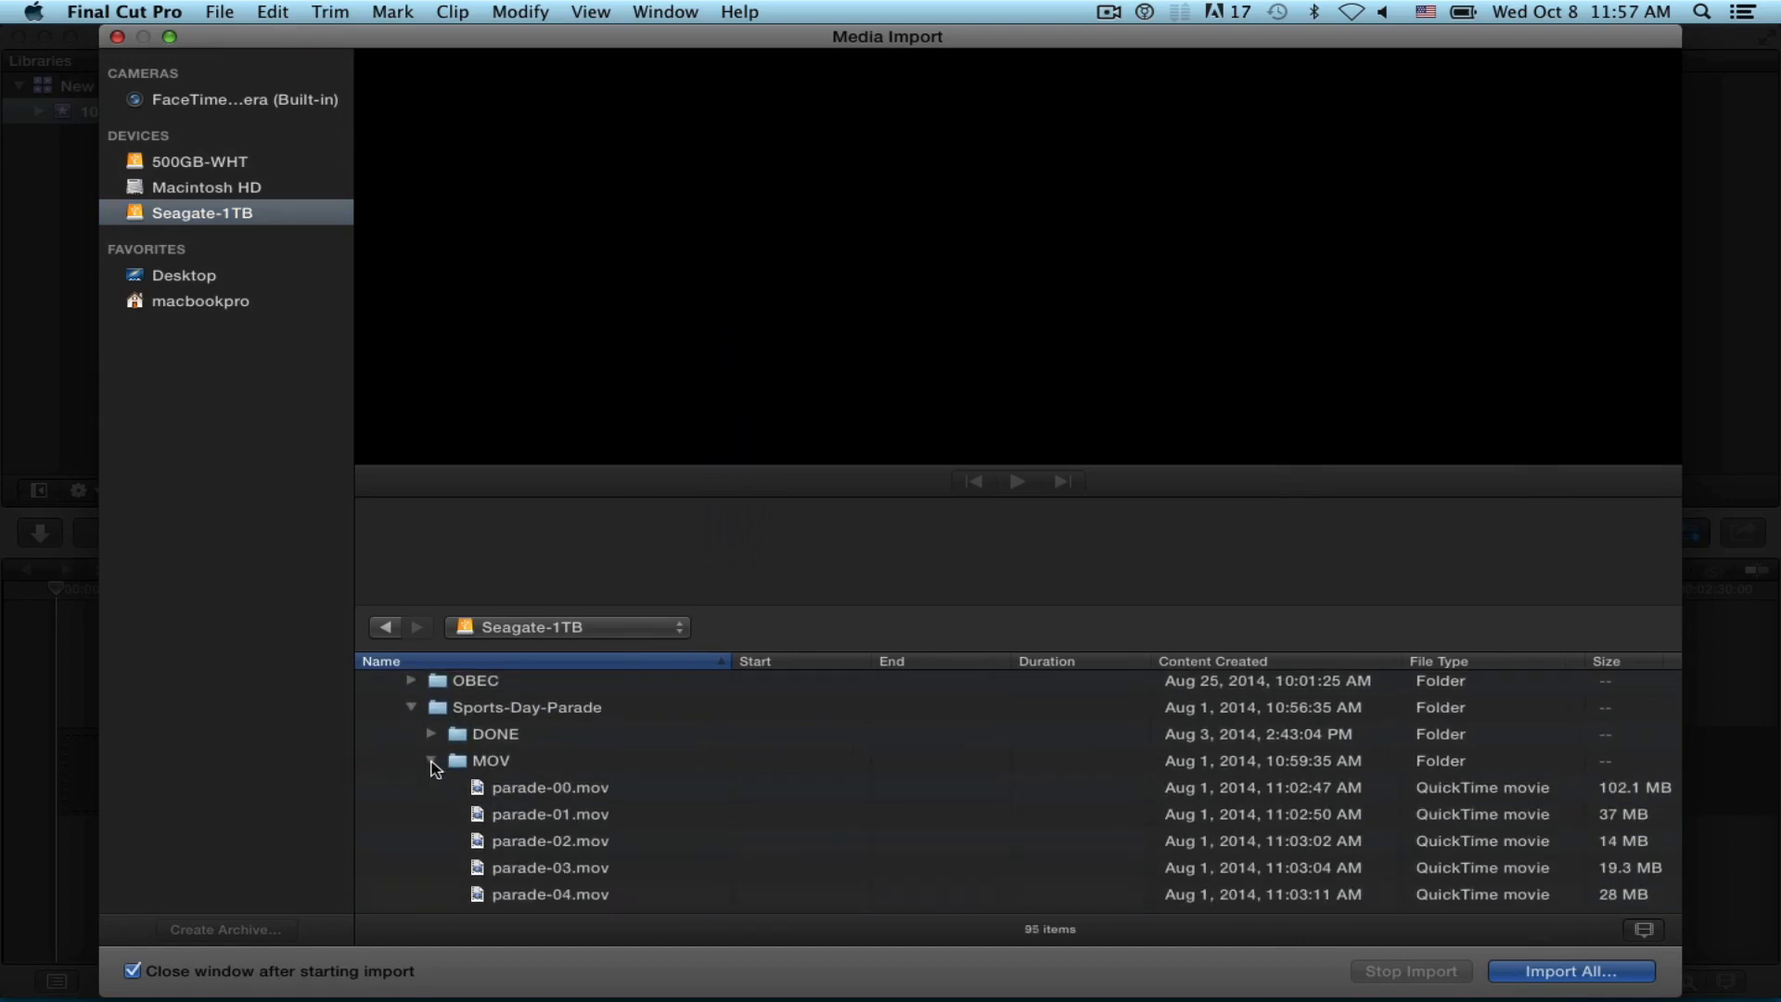
Step: Select the clips parade-03.mov through parade-09.mov for import
scroll(693, 761, "down", 5)
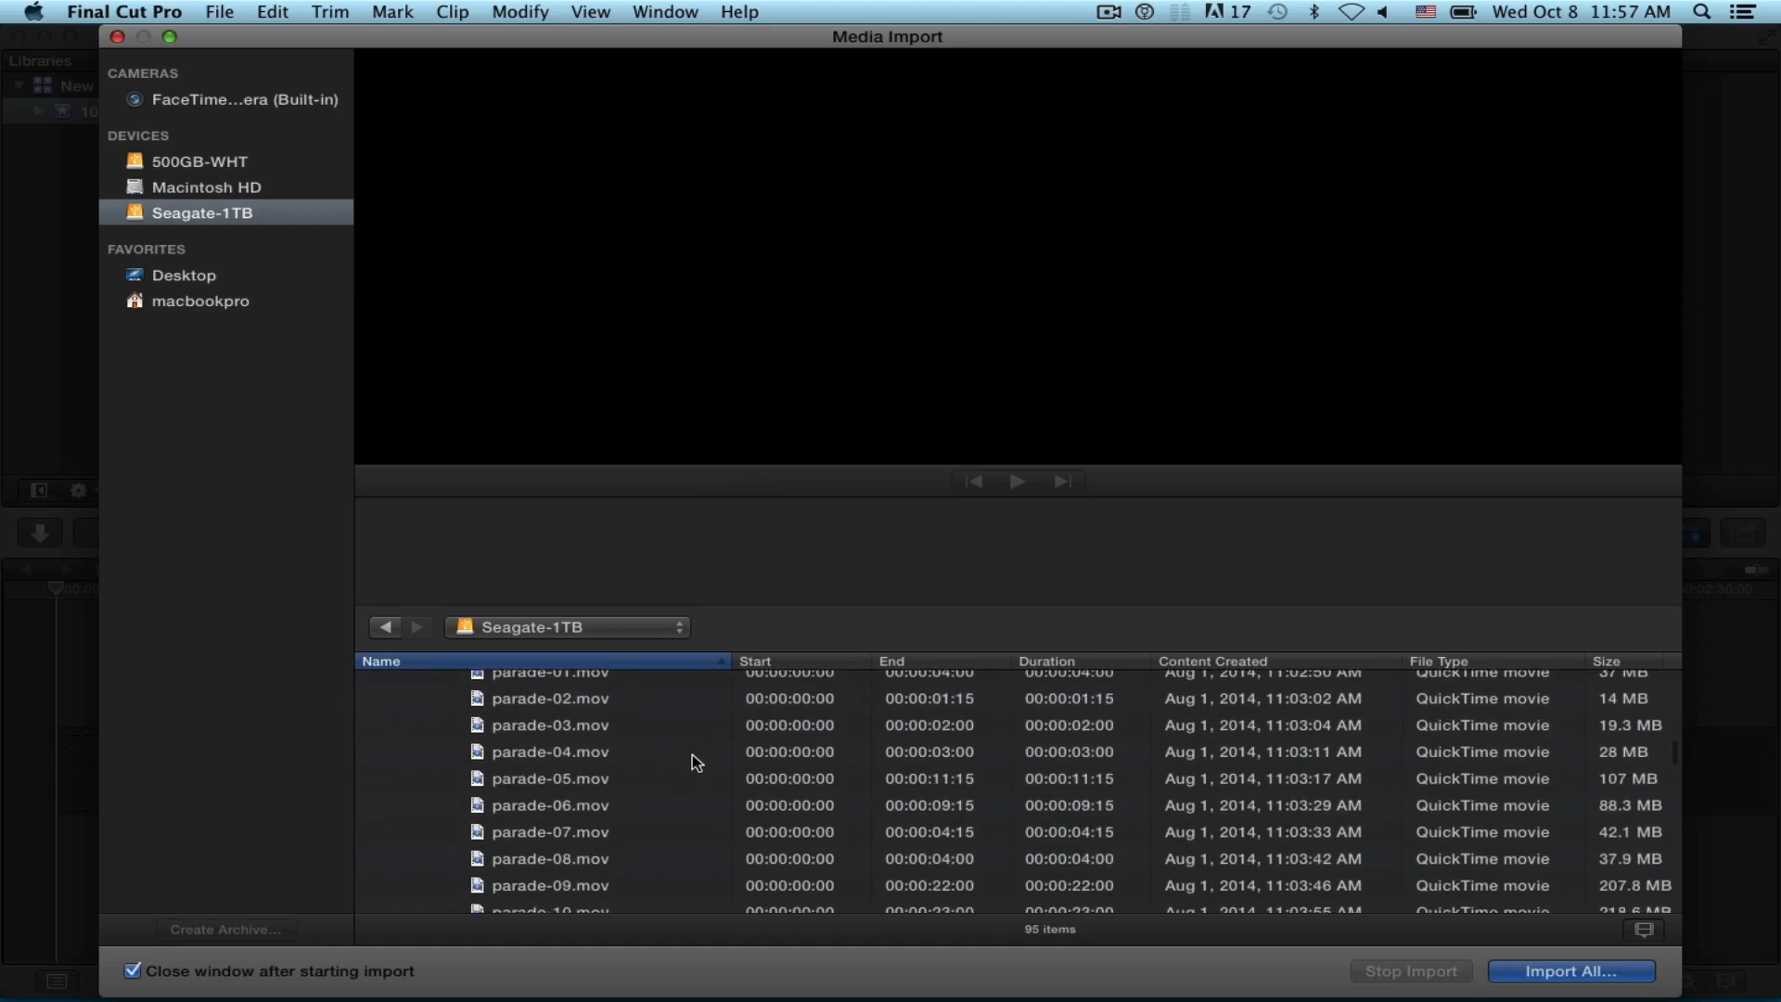
left_click(526, 733)
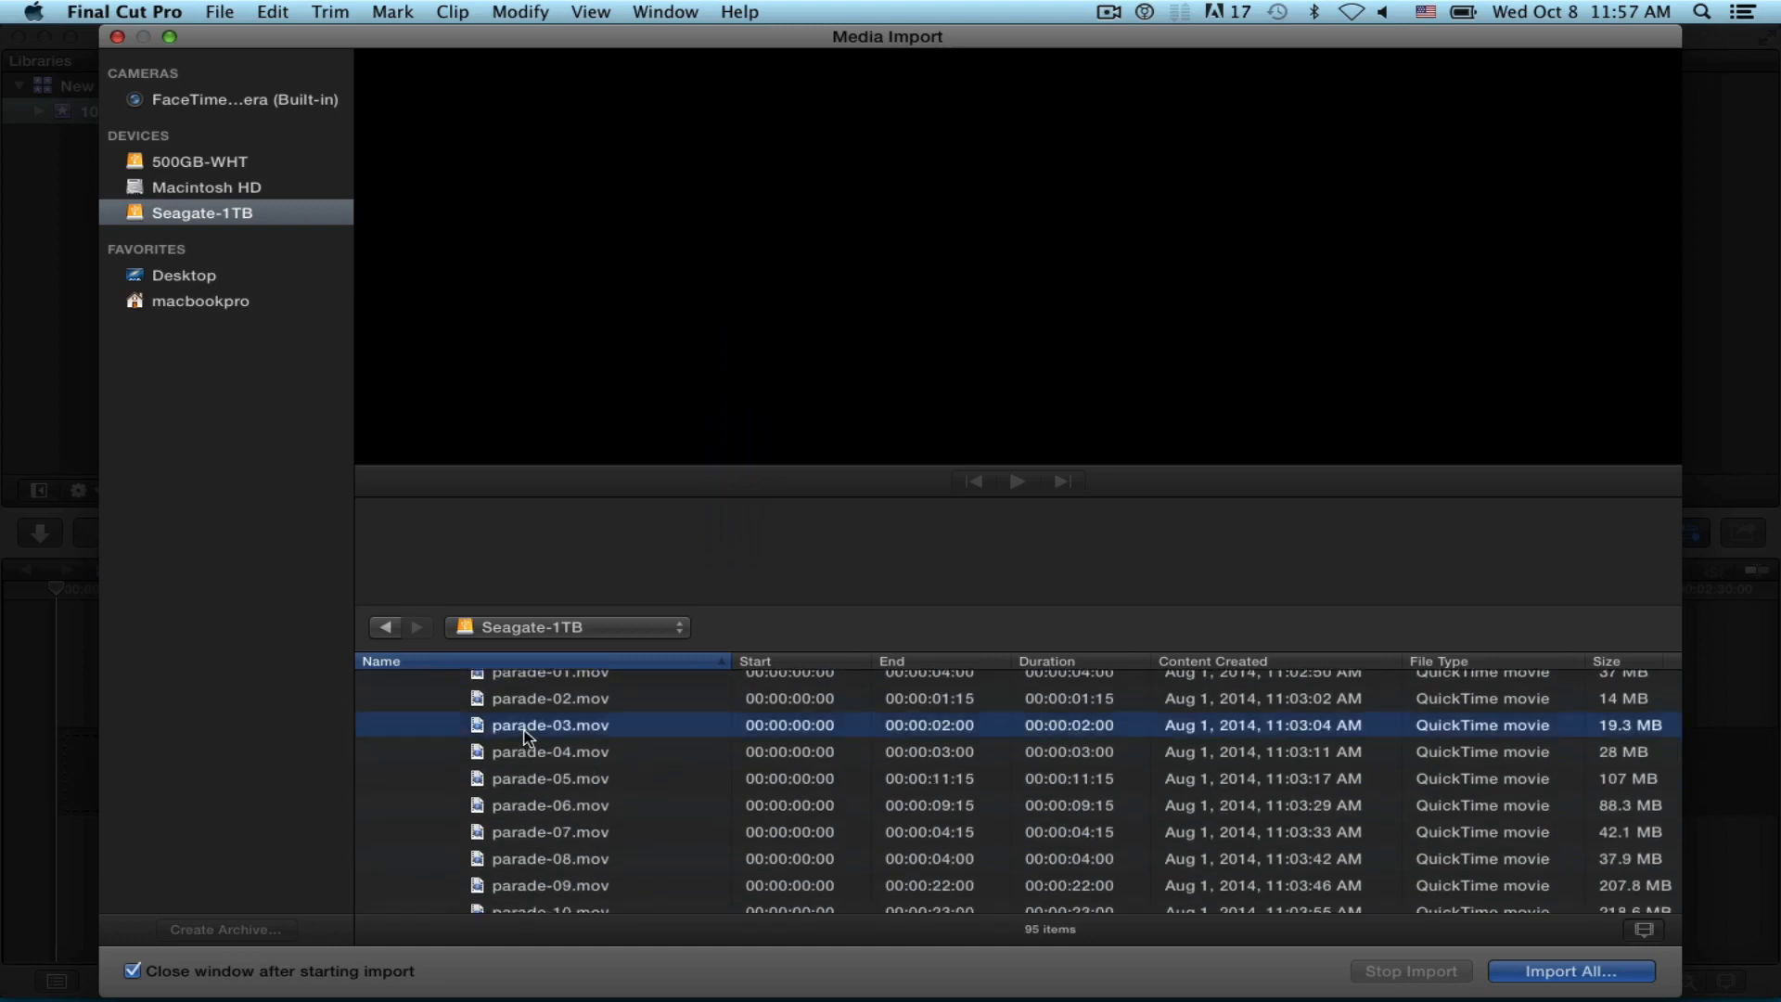
left_click(542, 886, "shift")
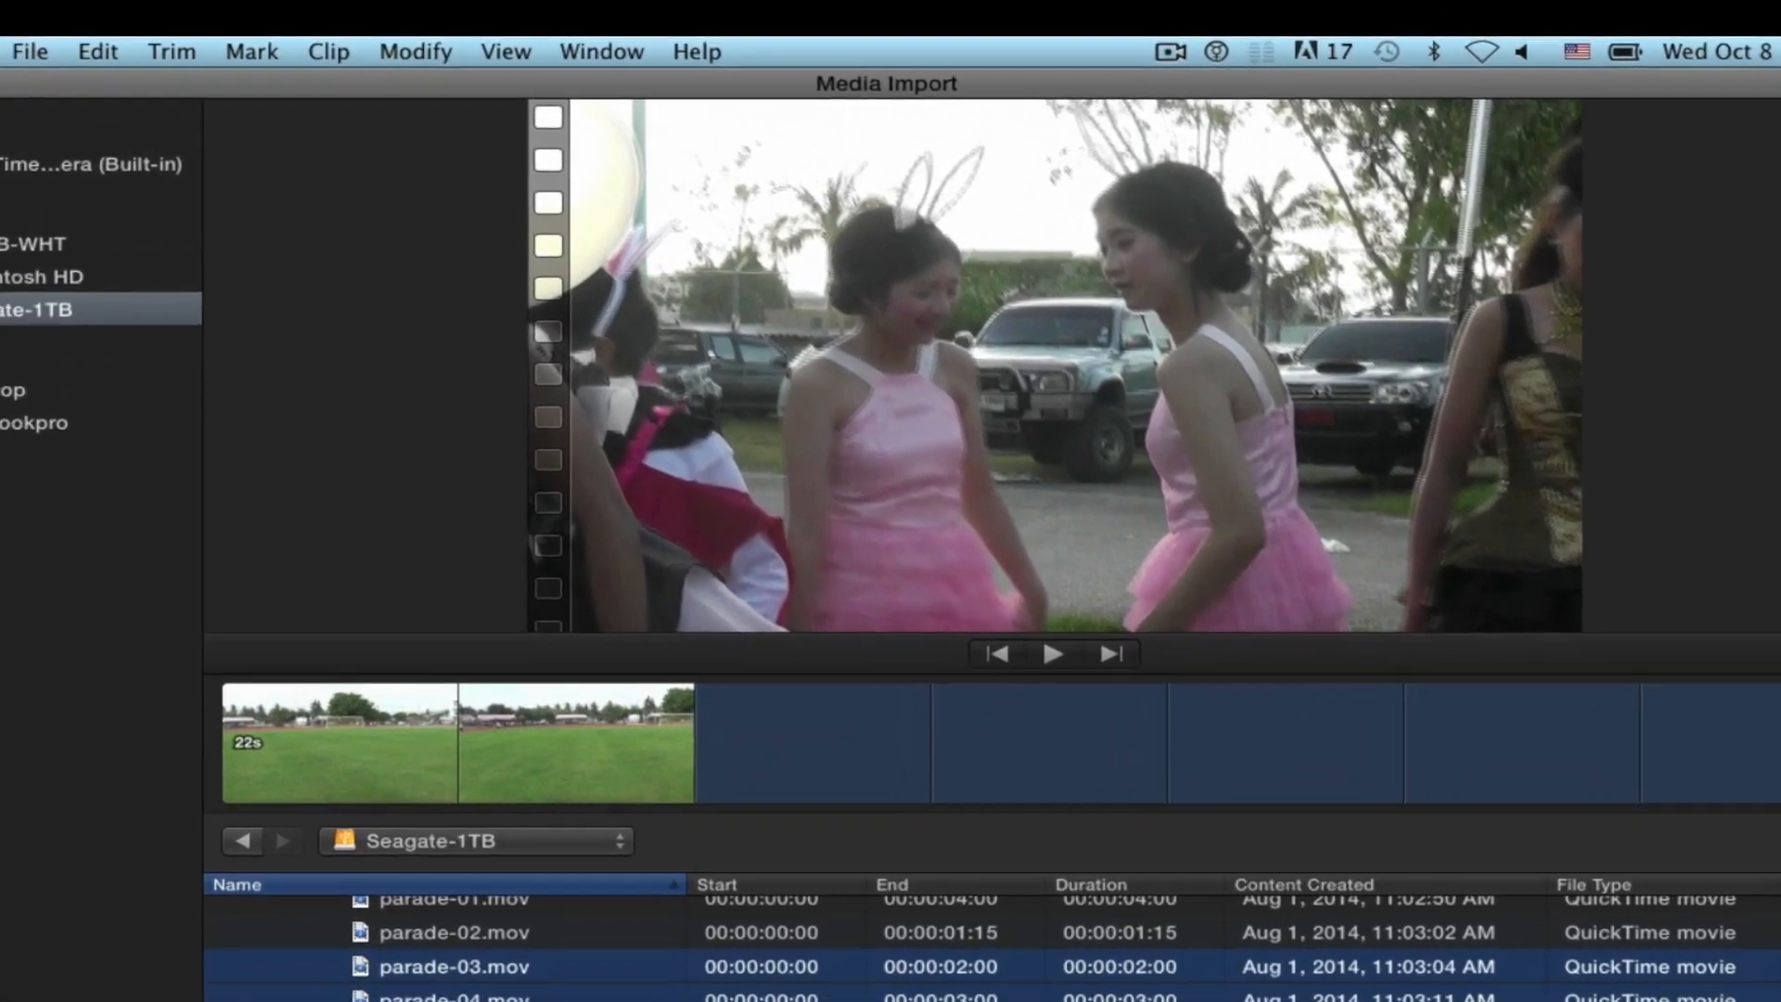
Step: Import the selected clips into the existing event 10-8-14 with the files left in place
left_click(1571, 971)
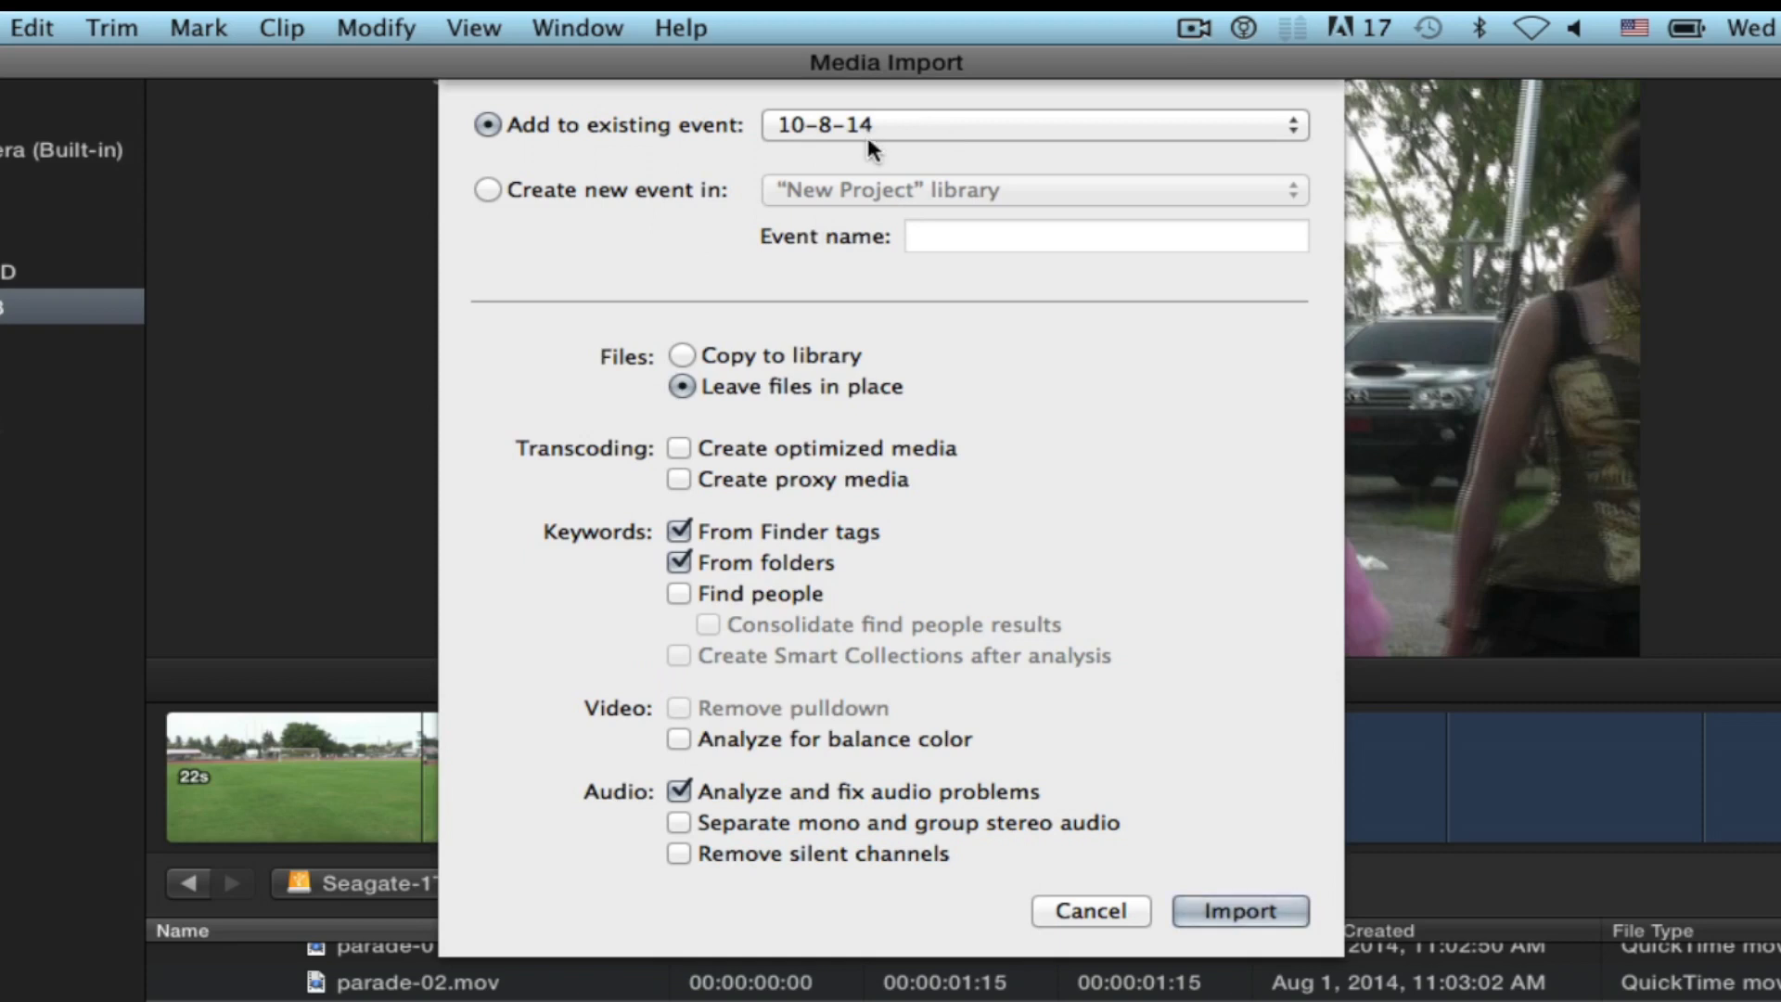
left_click(680, 386)
left_click(680, 386)
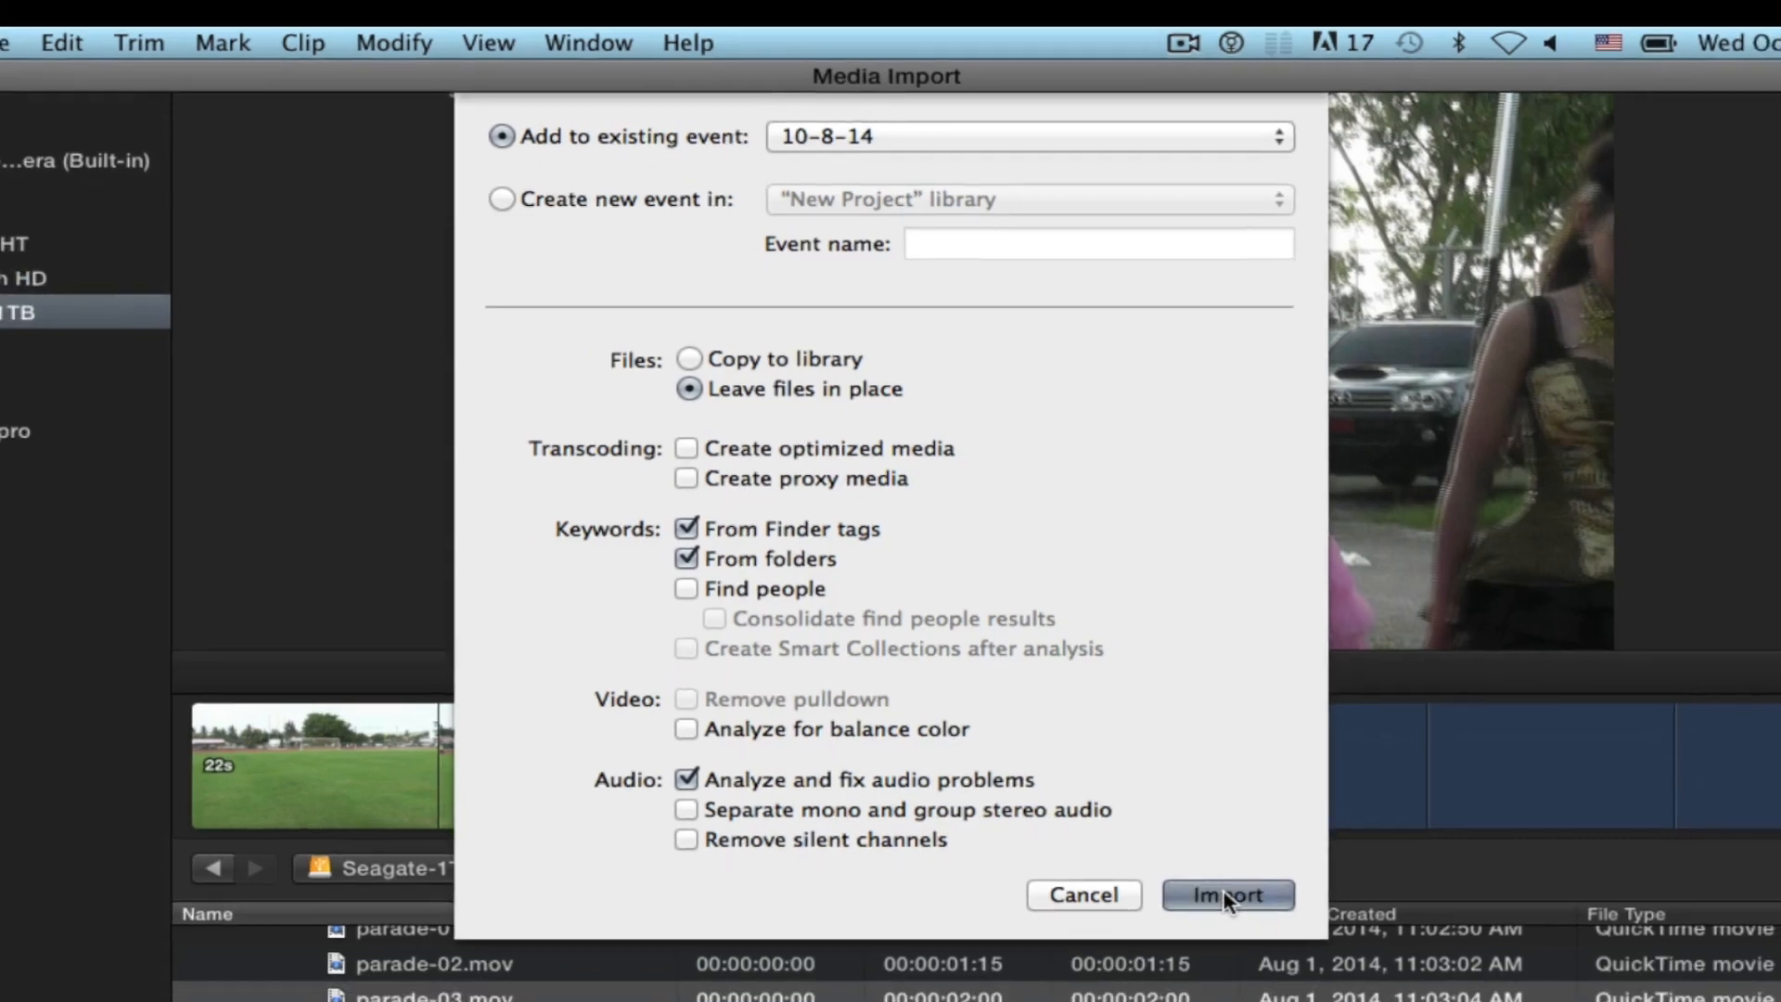
left_click(1226, 896)
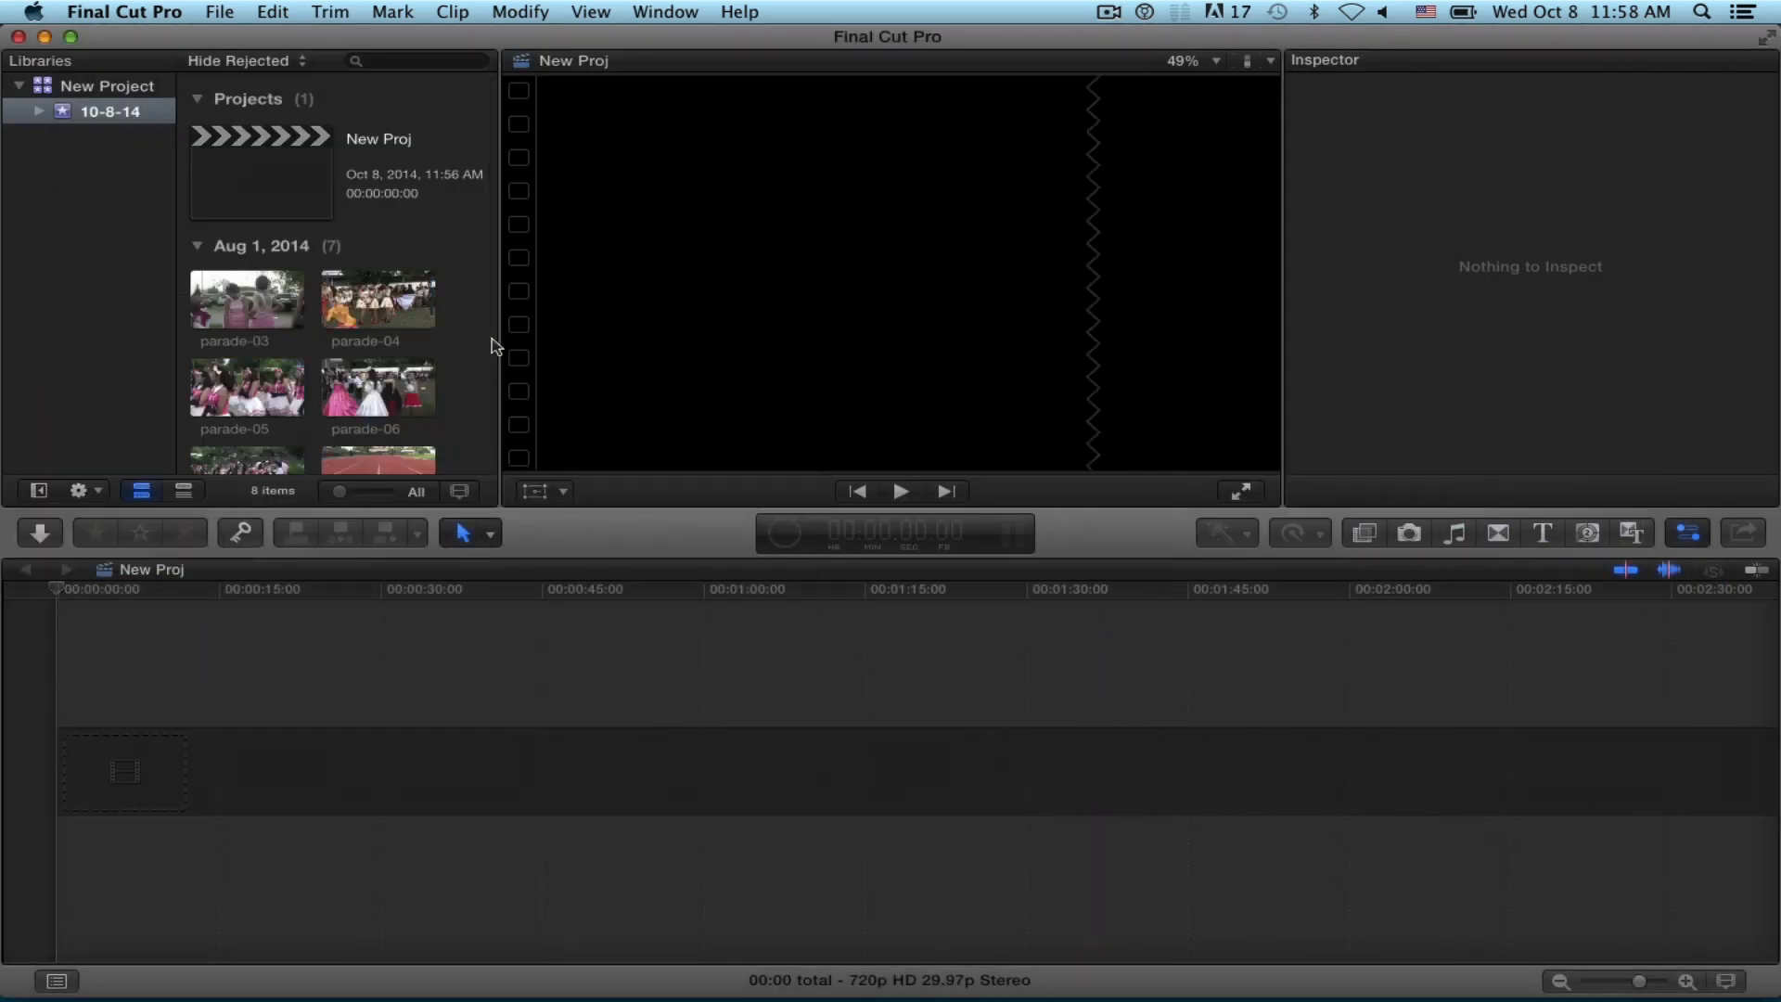
scroll(495, 346, "down", 3)
scroll(494, 346, "up", 3)
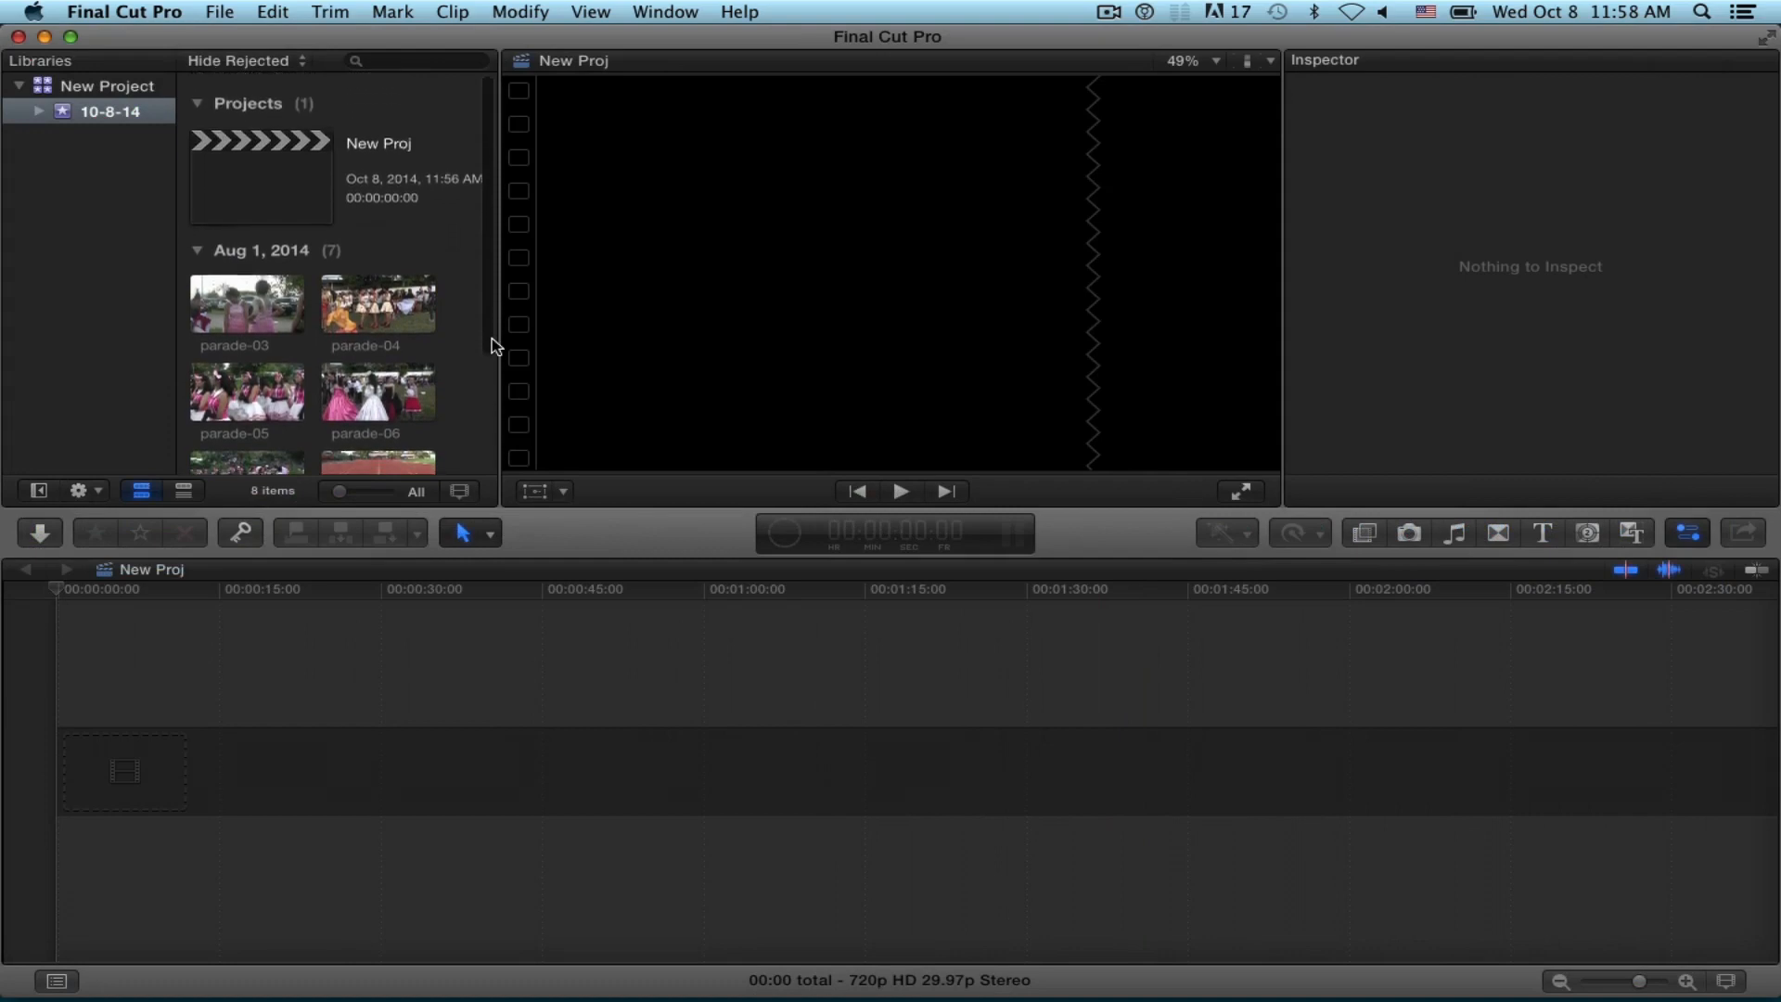
scroll(436, 309, "down", 3)
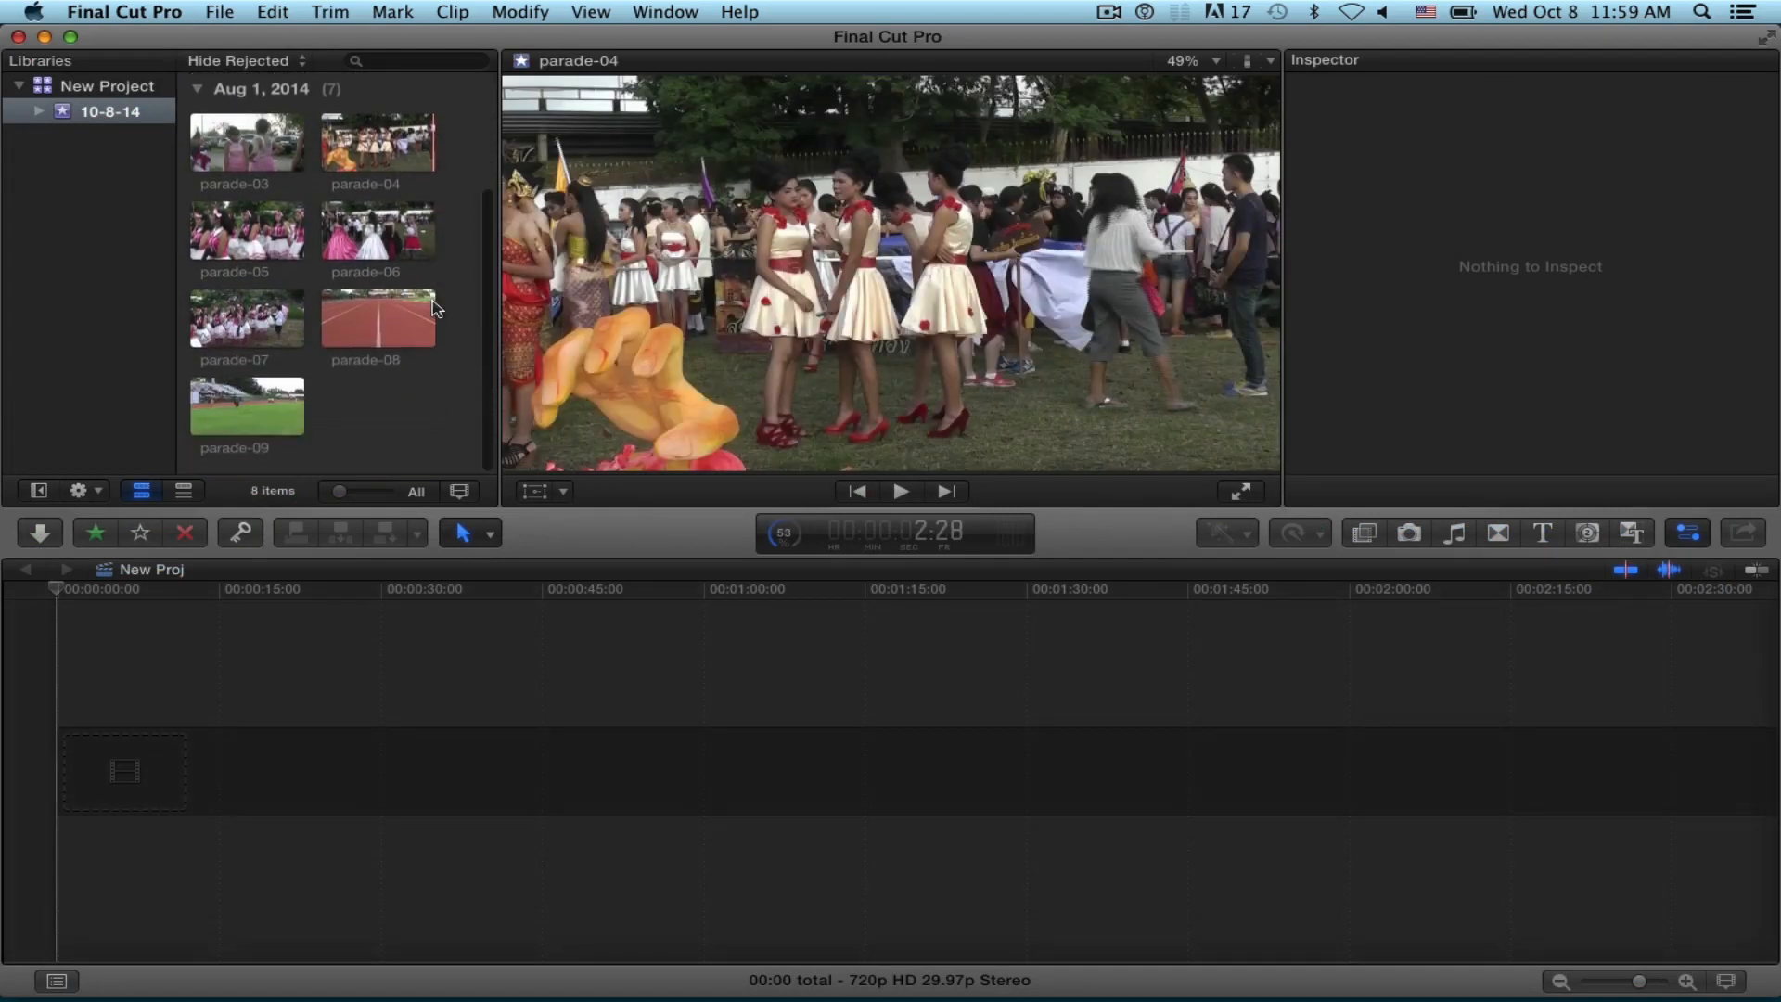
scroll(466, 177, "up", 1)
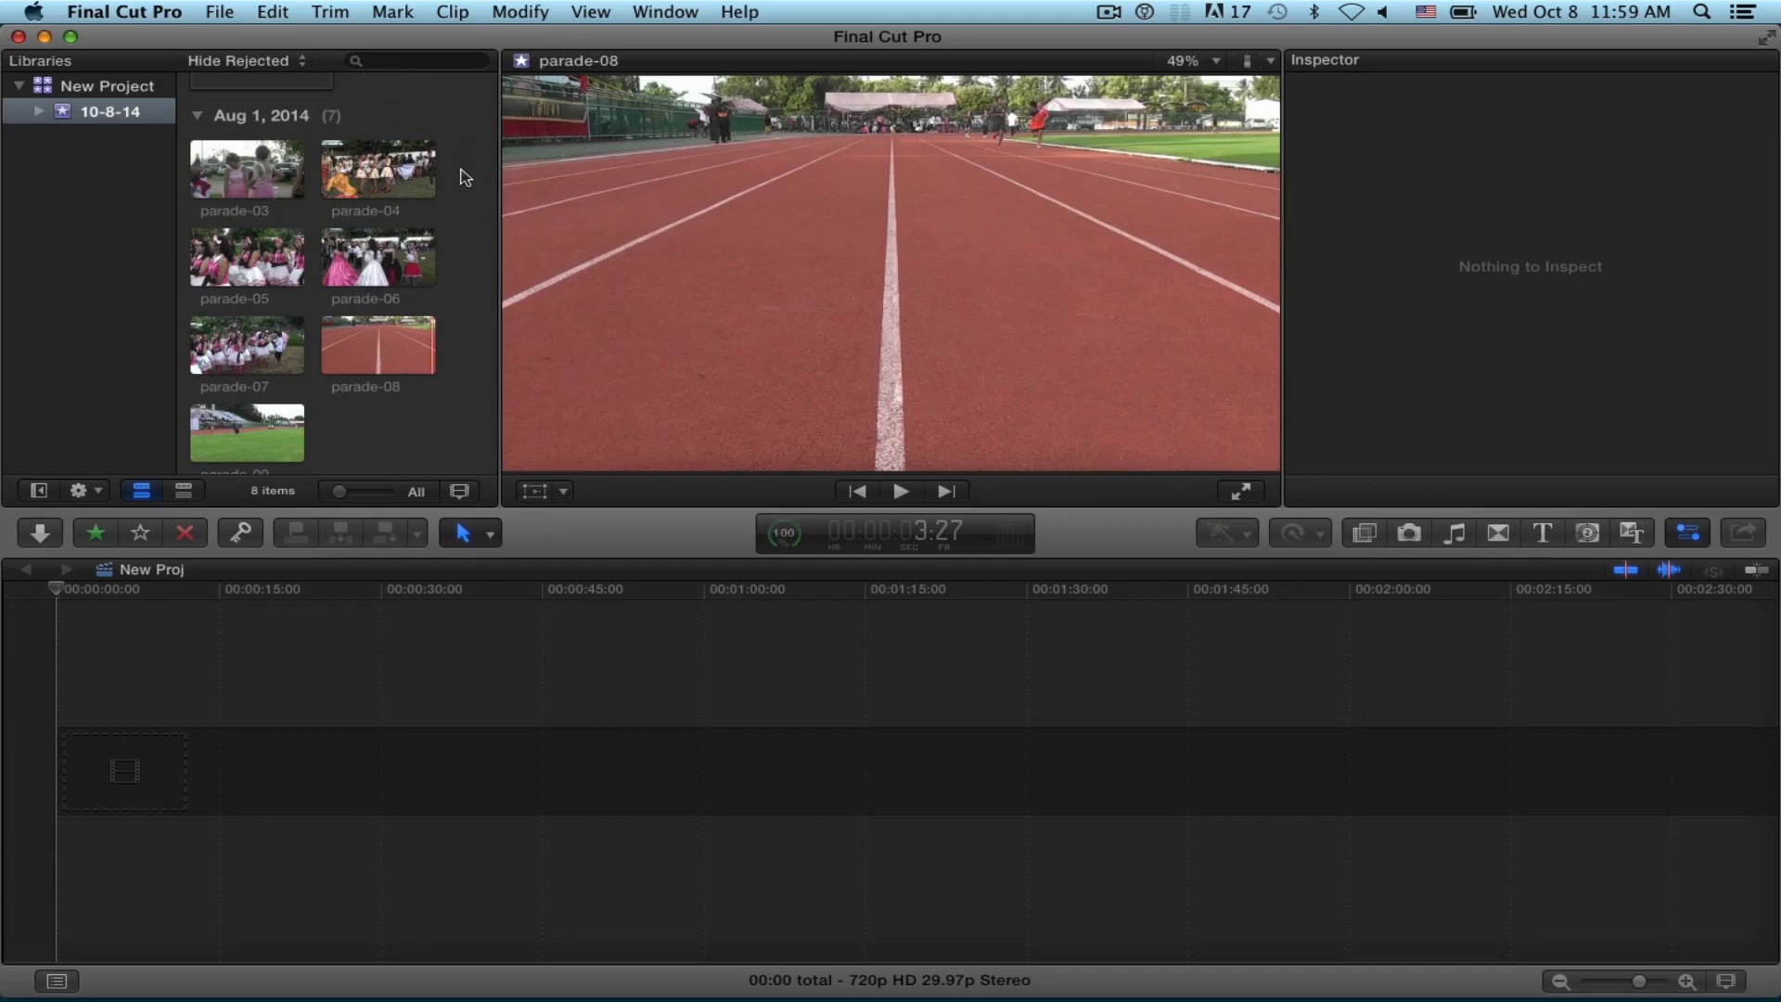
Step: Start another media import and browse Seagate-1TB to the Backing Tracks folder under Final Cut SFX and Music
key("super+i")
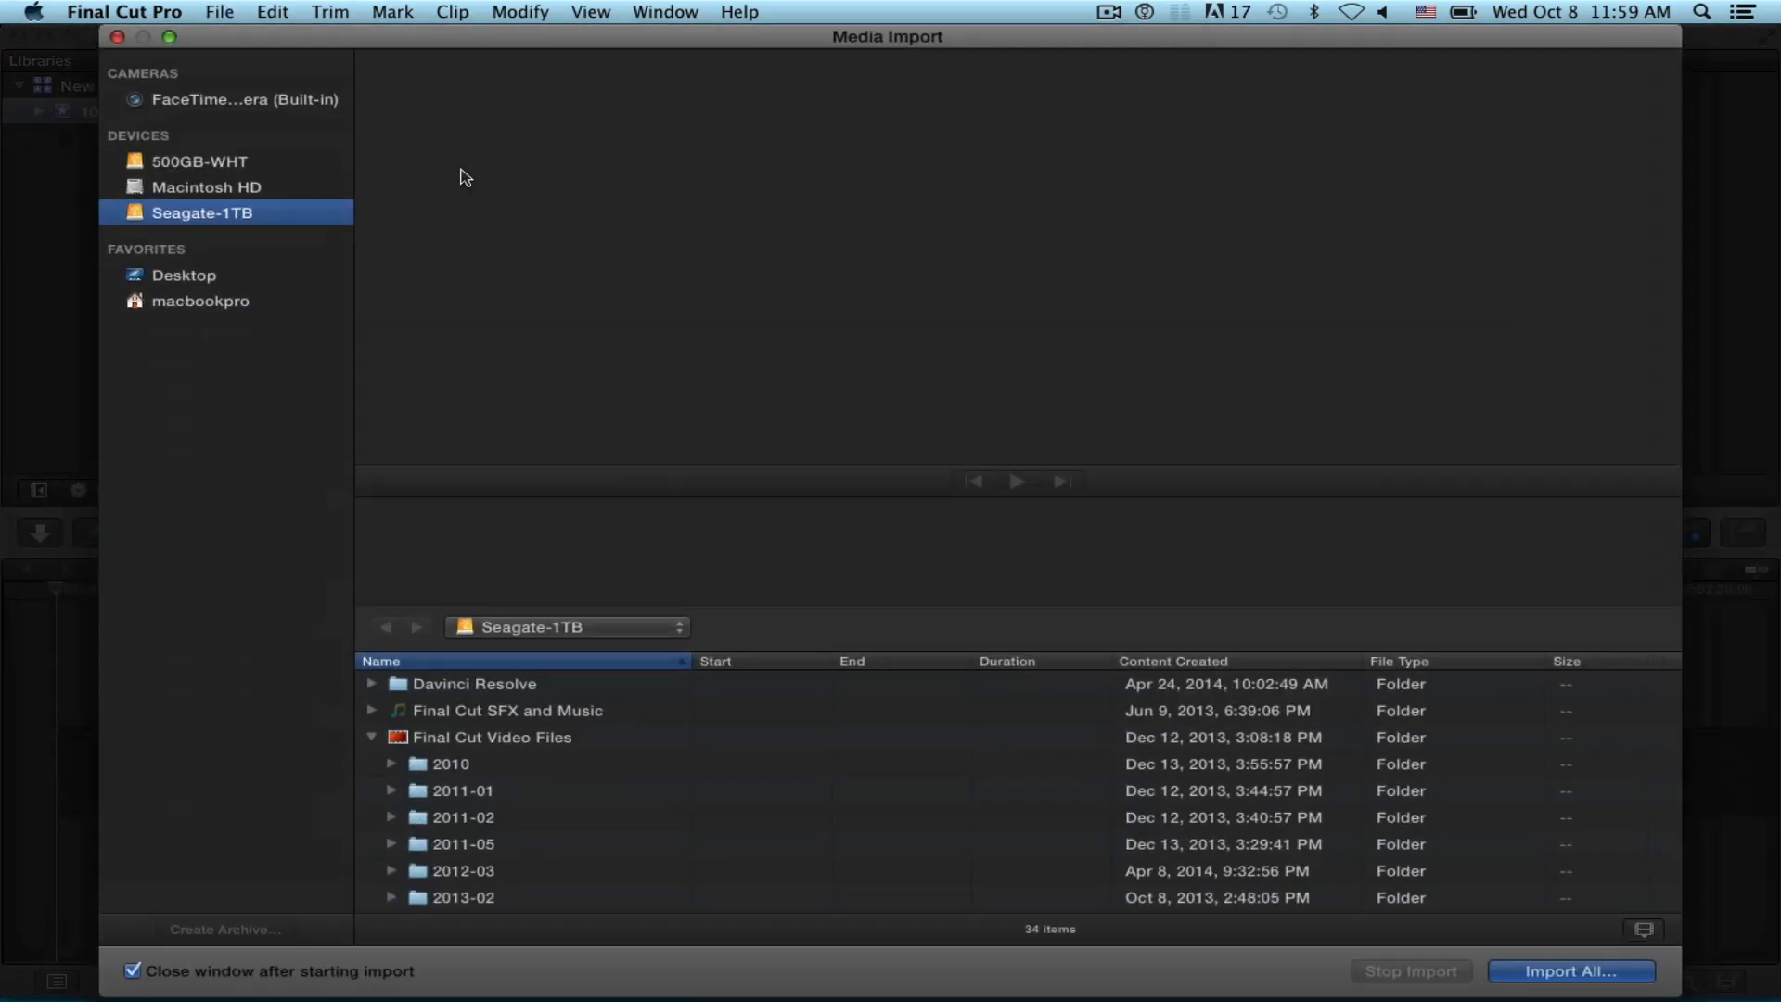
left_click(372, 737)
left_click(371, 710)
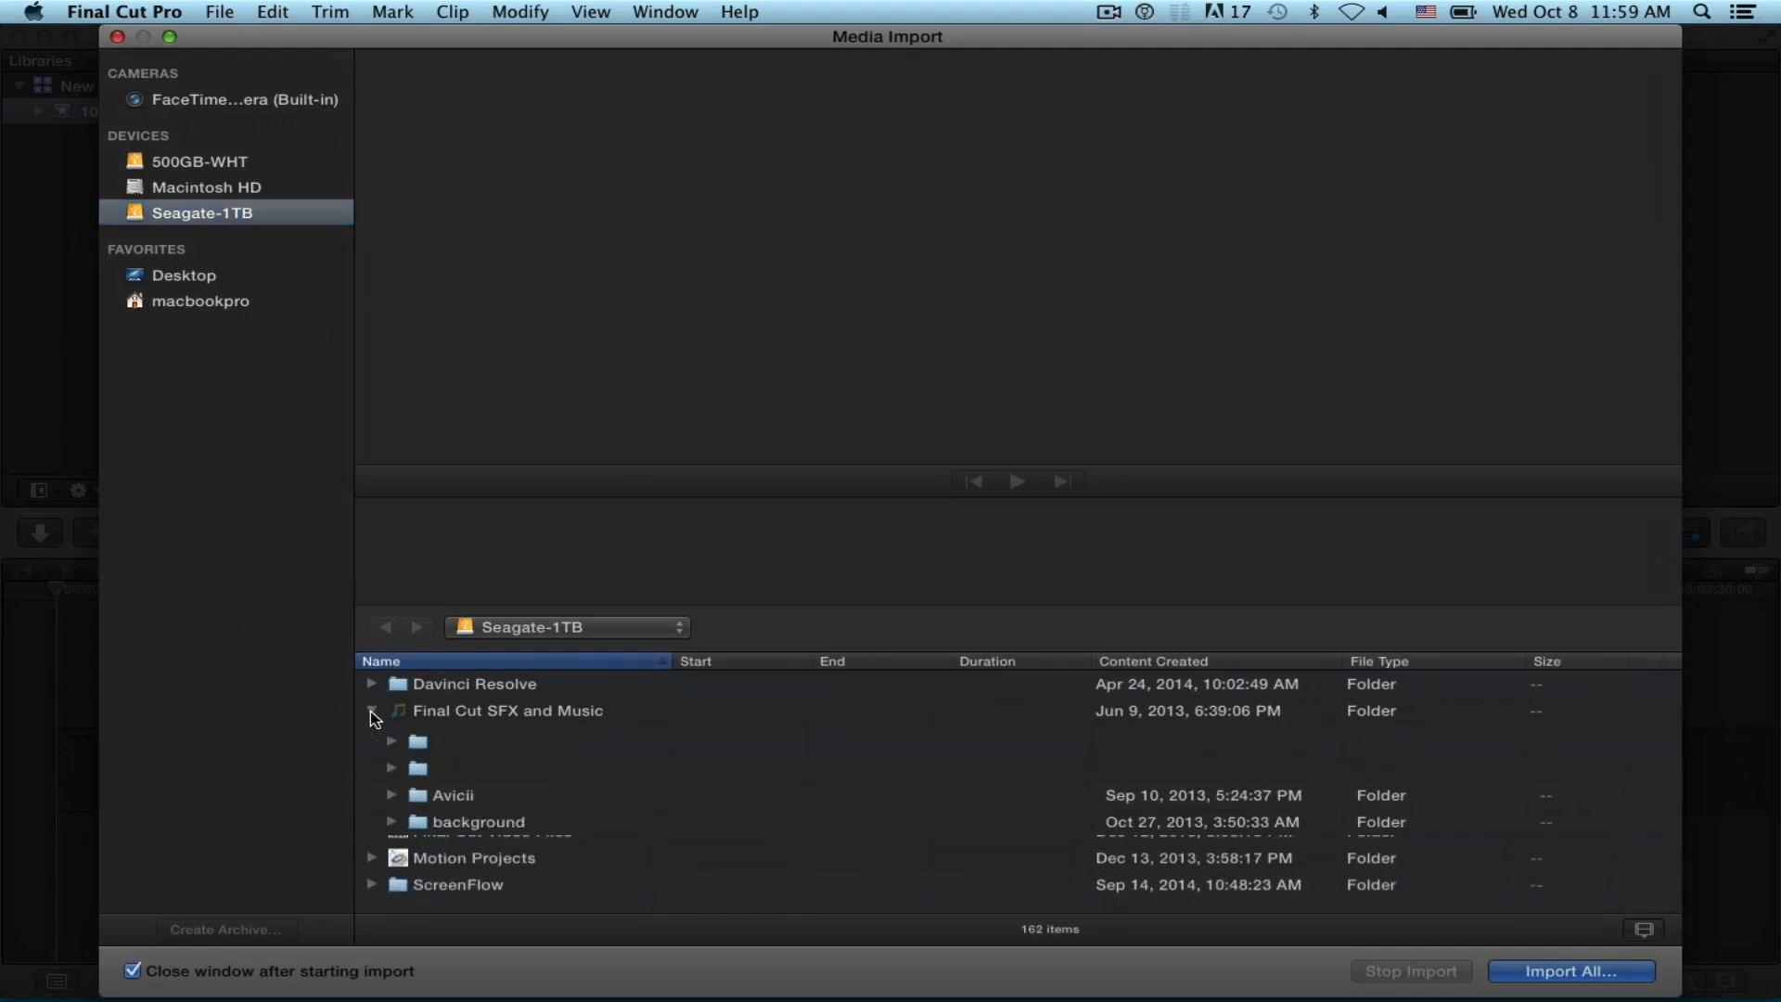
scroll(459, 821, "down", 5)
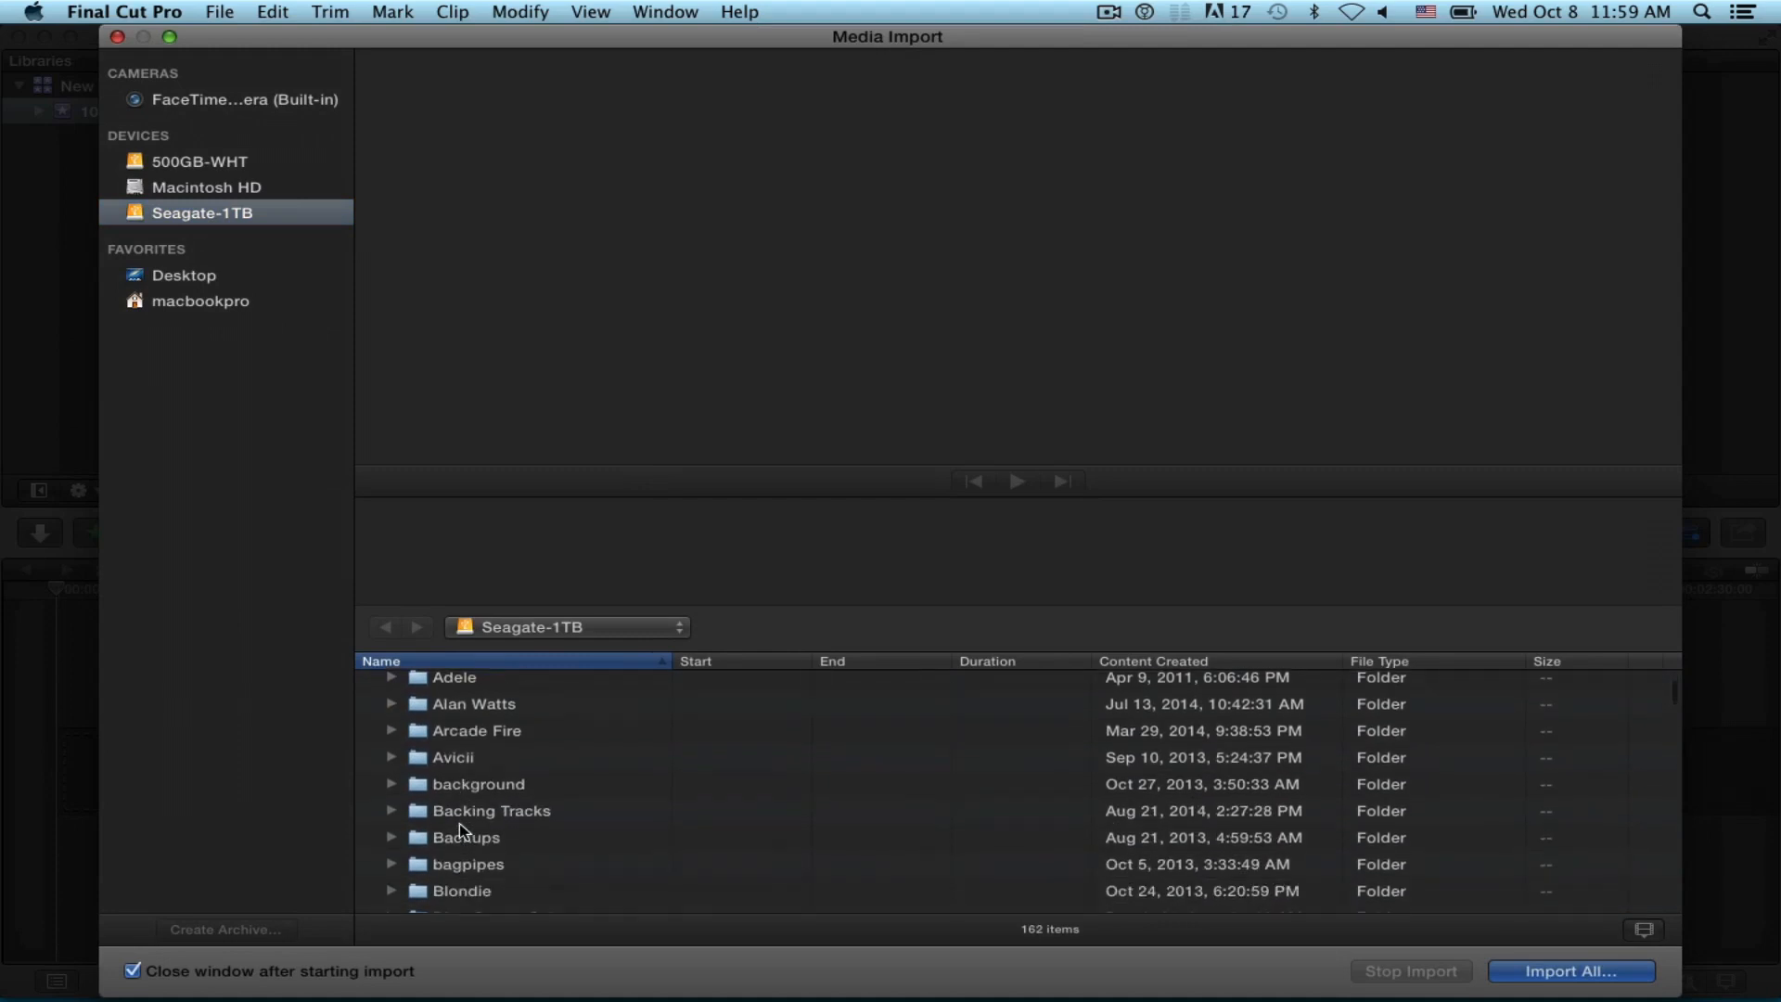
left_click(391, 772)
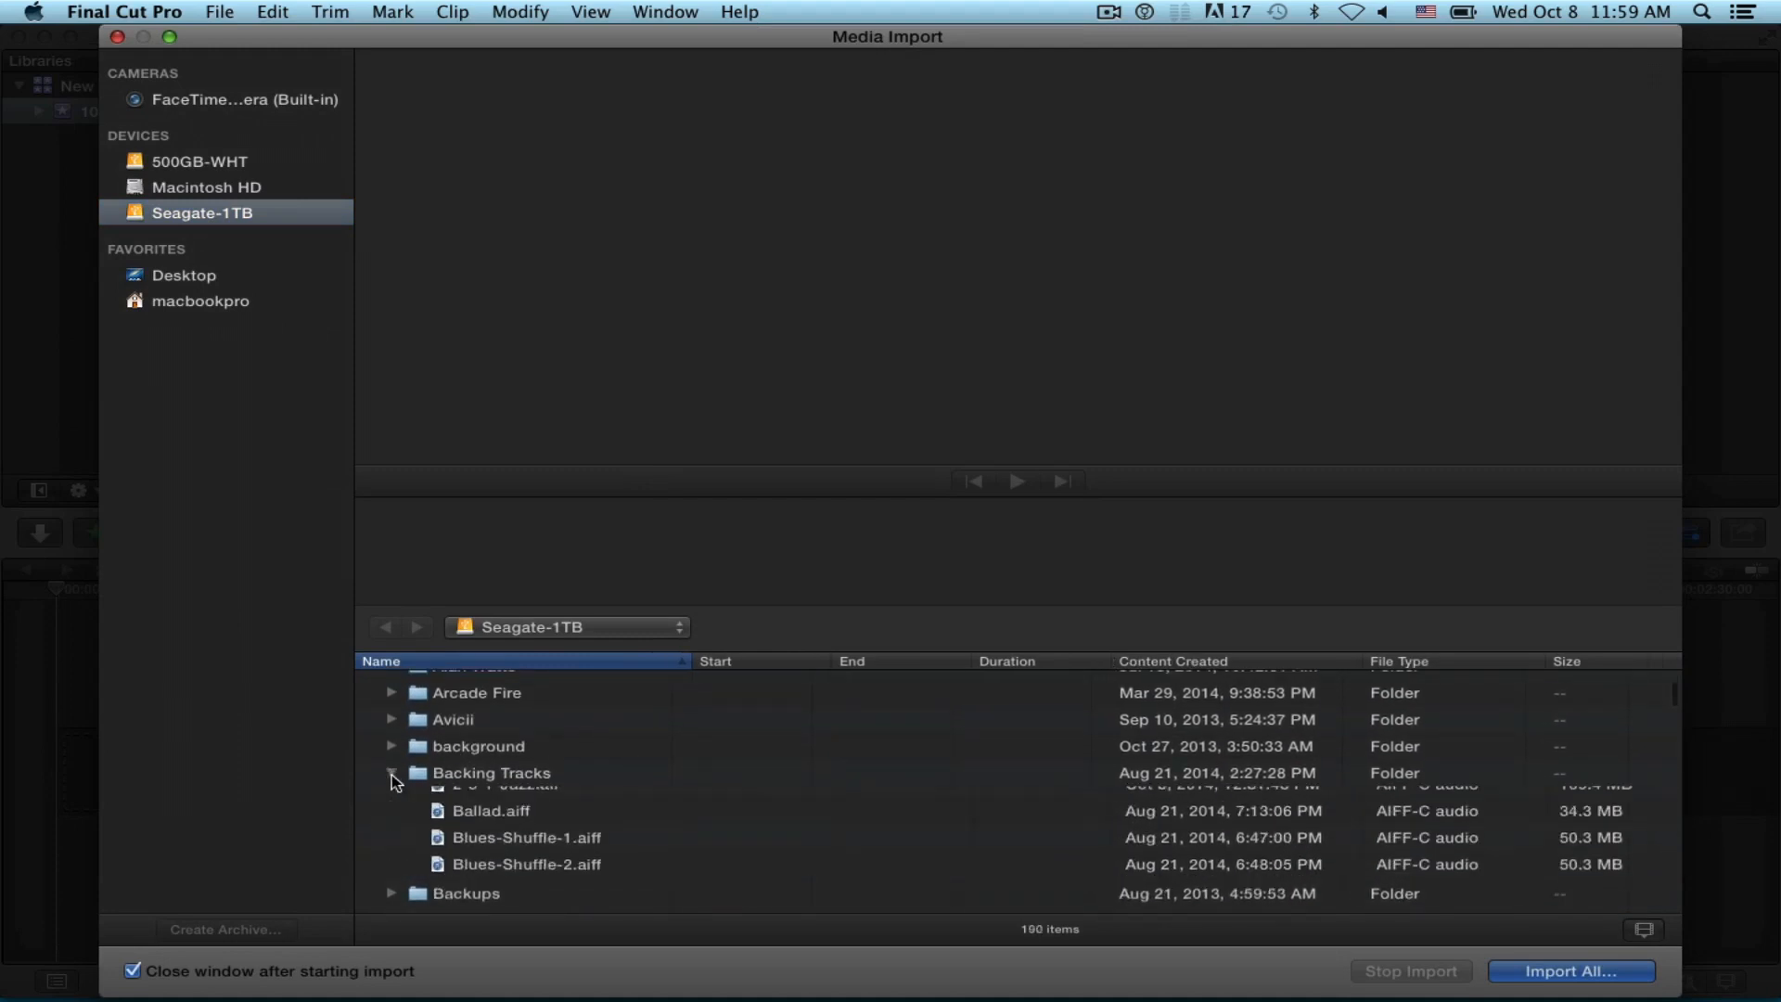
scroll(529, 770, "down", 5)
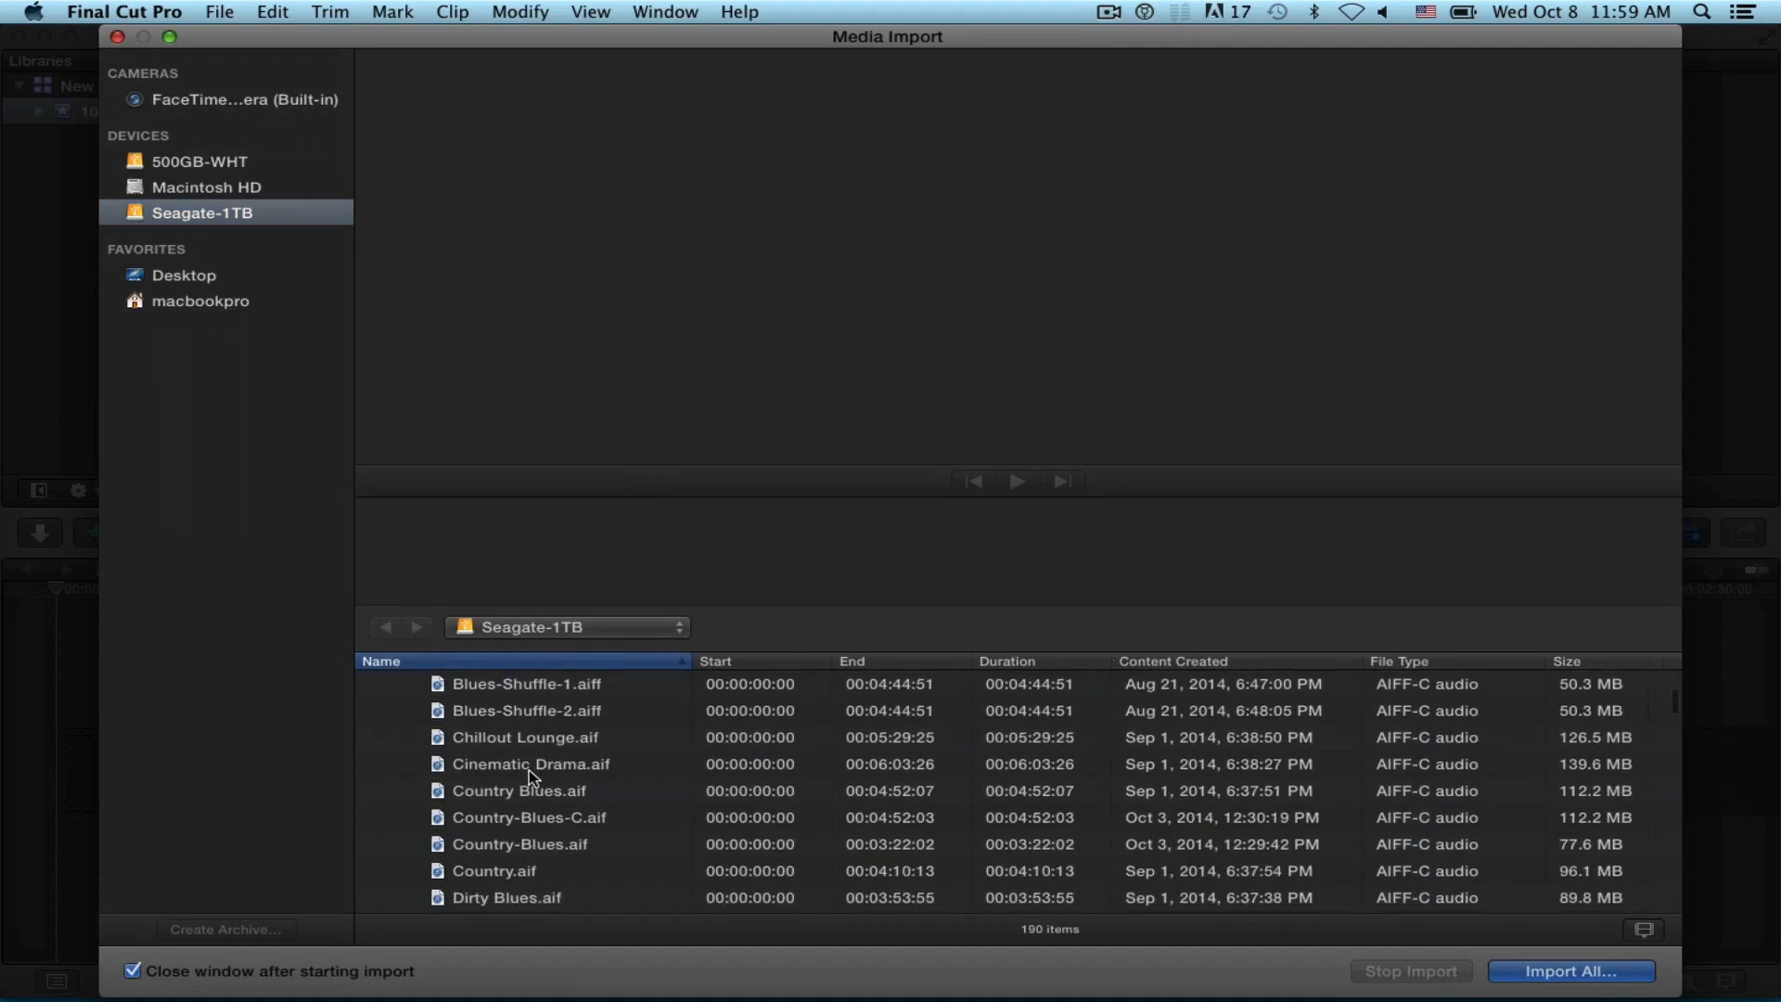
Step: Import Country Blues.aif into the existing event 10-8-14 with the files left in place and audio problems analyzed and fixed
left_click(506, 794)
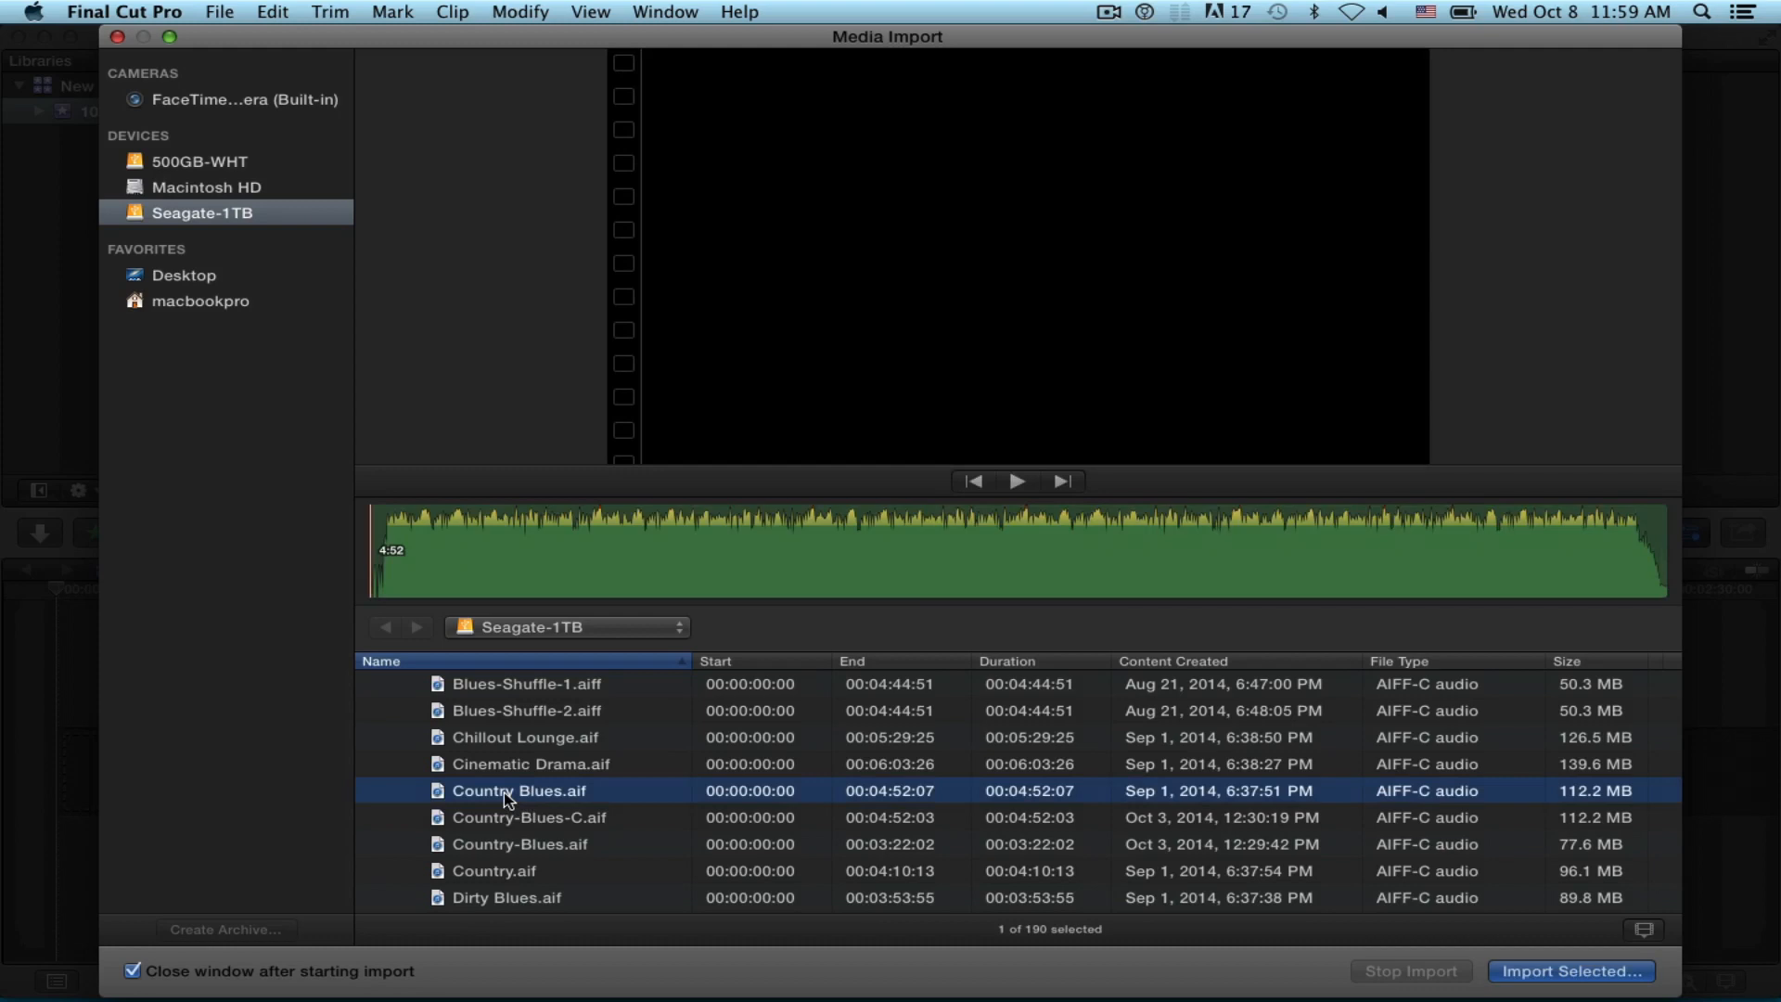
key("Return")
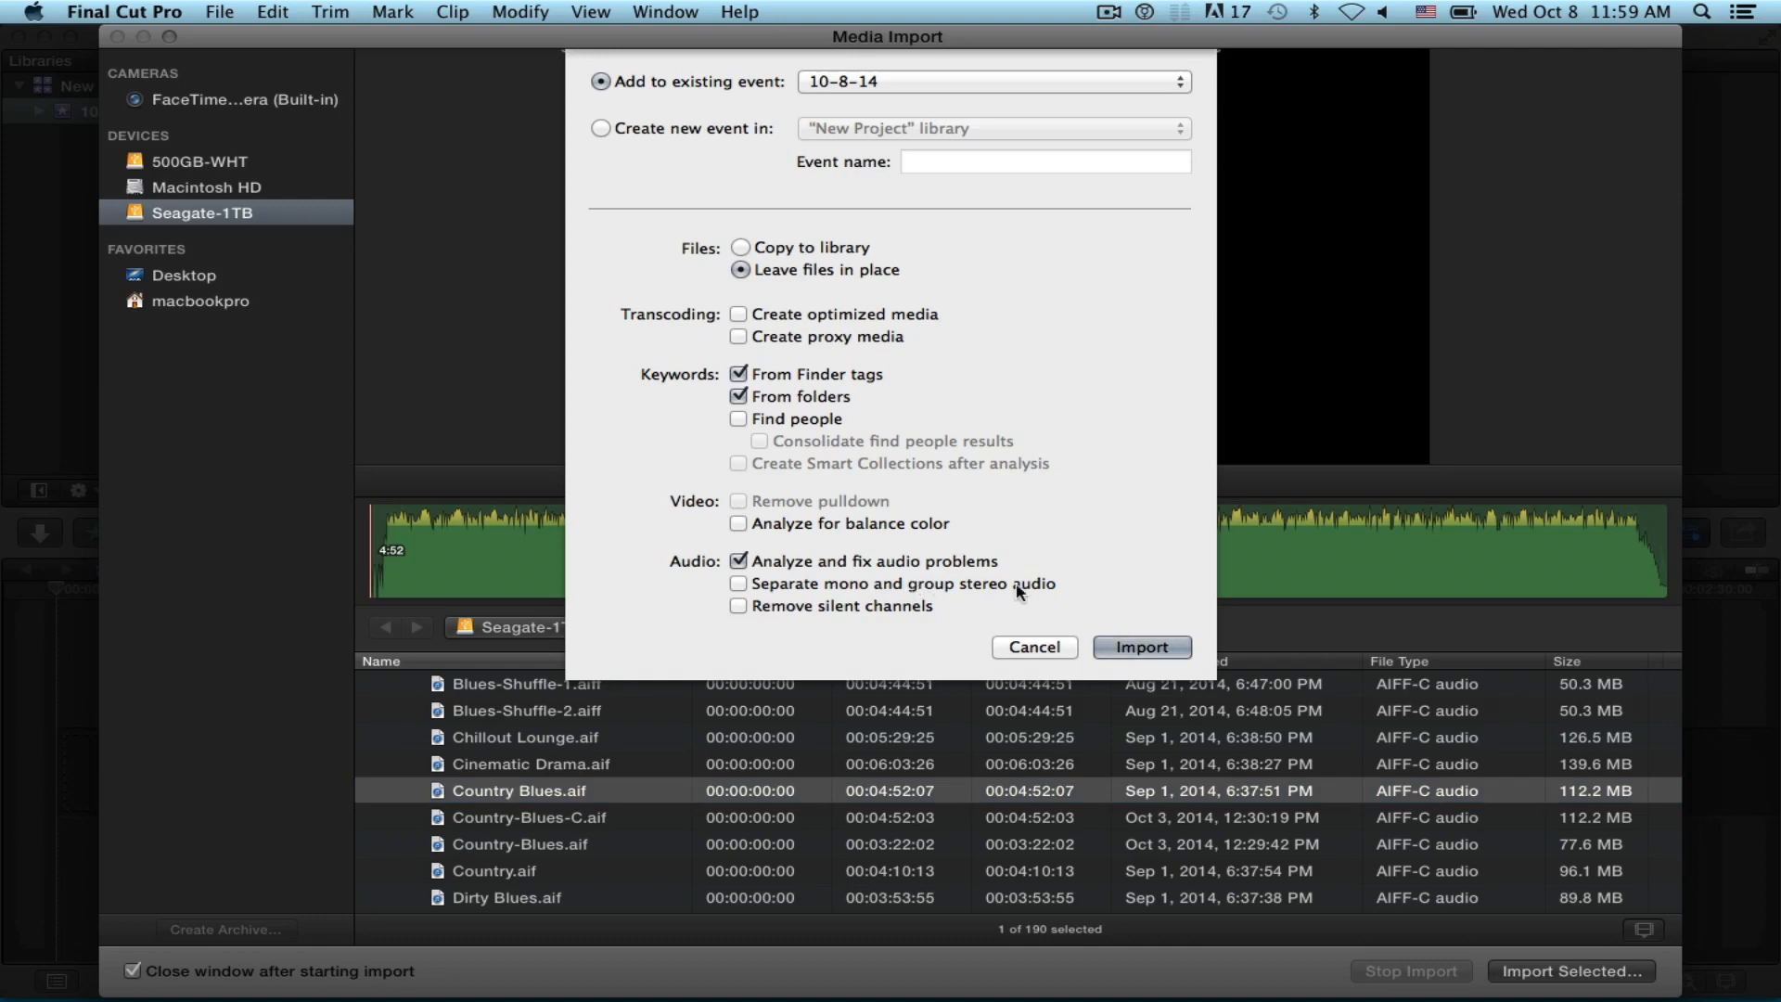
left_click(1135, 647)
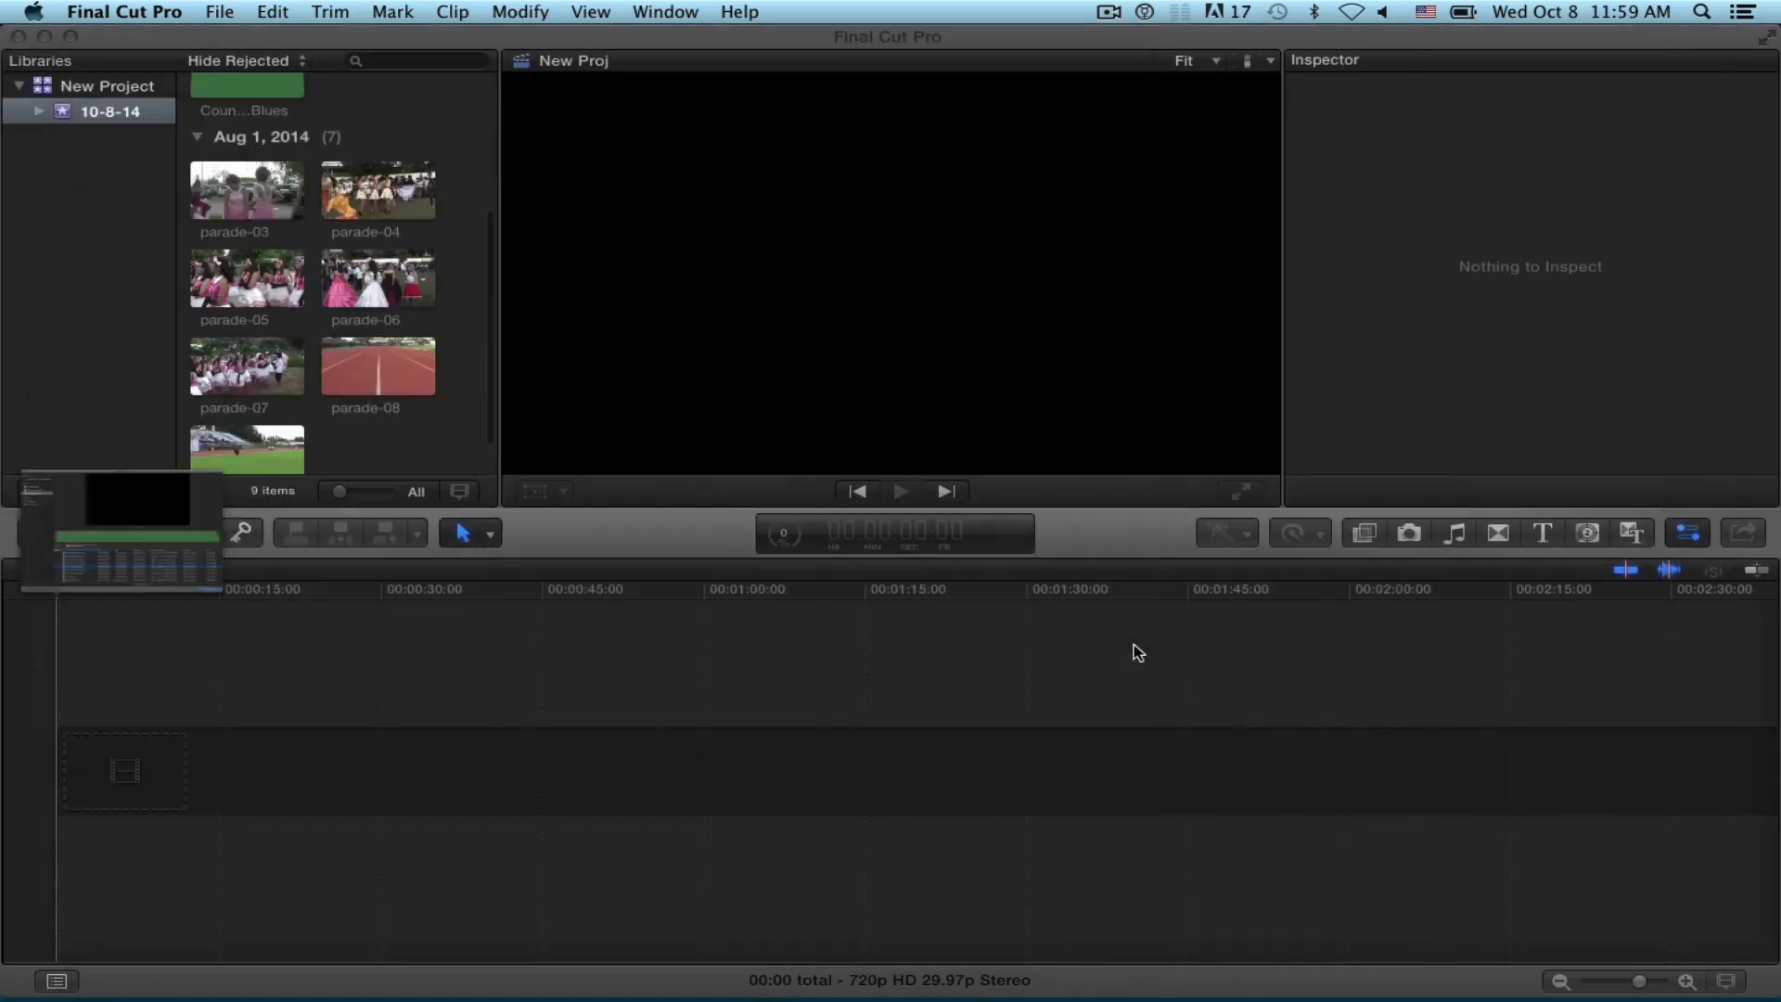
Step: Show the event's clips as a list, inspect the Sep 1, 2014 and Aug 1, 2014 groups, and return to filmstrip view
scroll(415, 417, "down", 2)
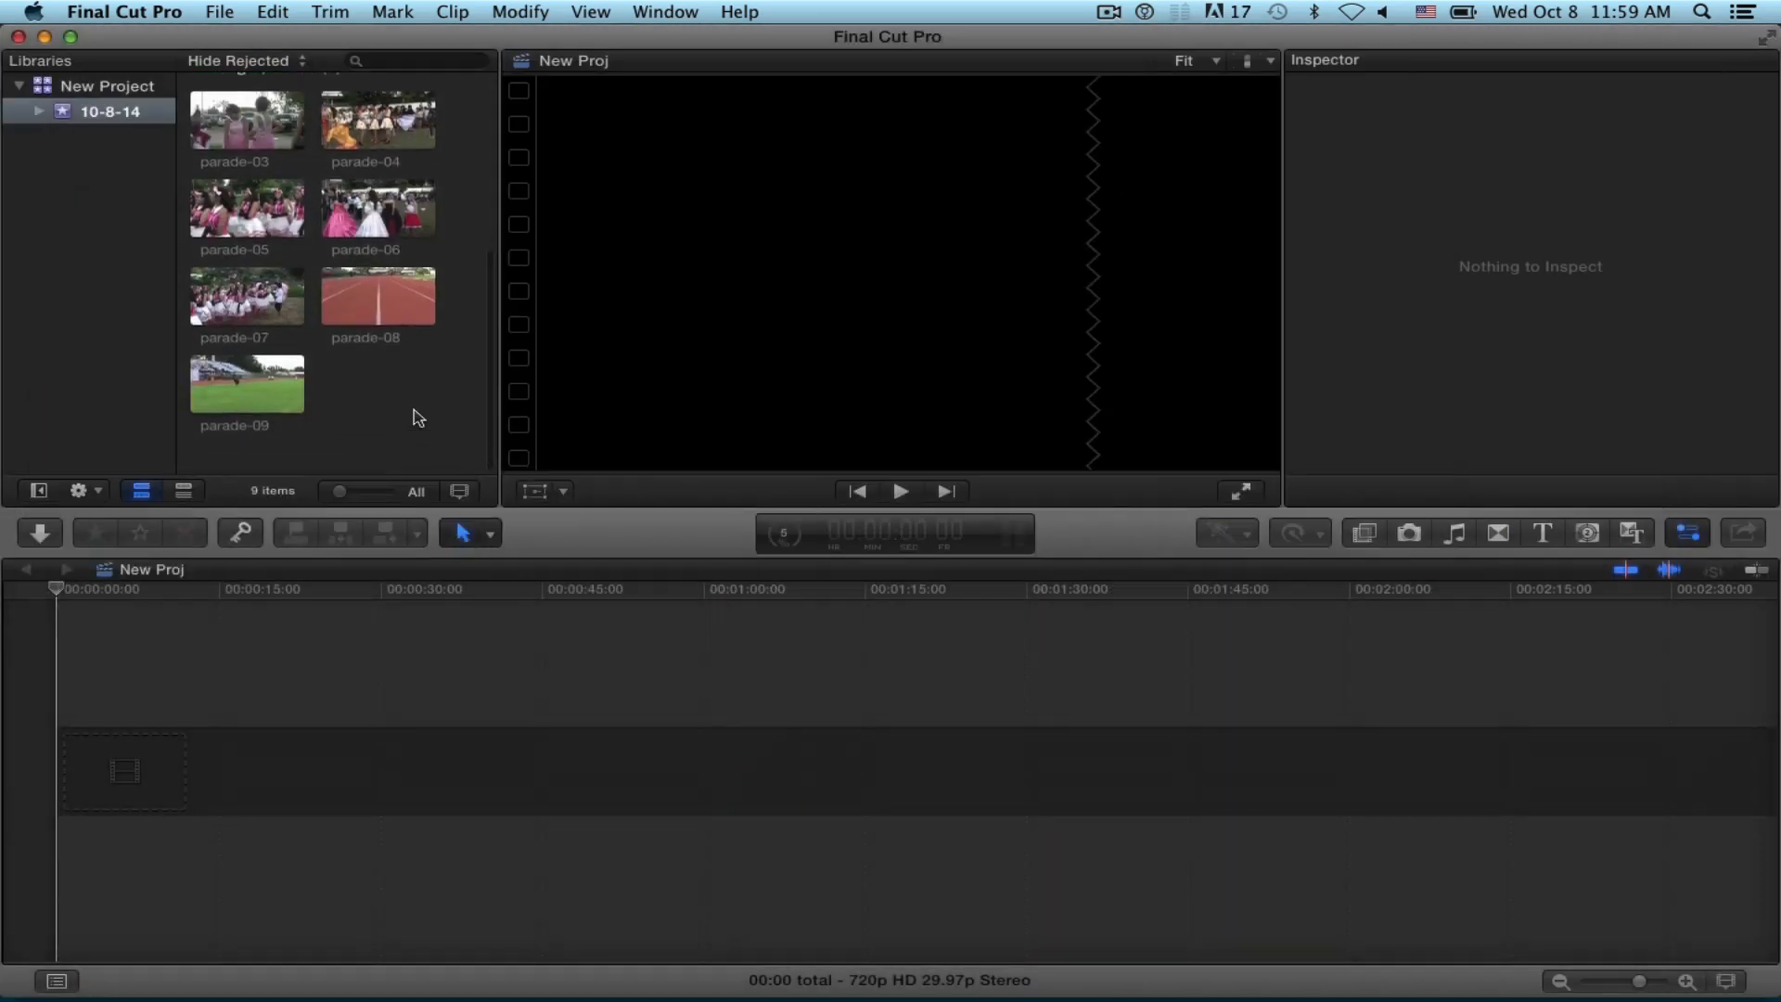
scroll(414, 418, "up", 5)
scroll(419, 417, "up", 1)
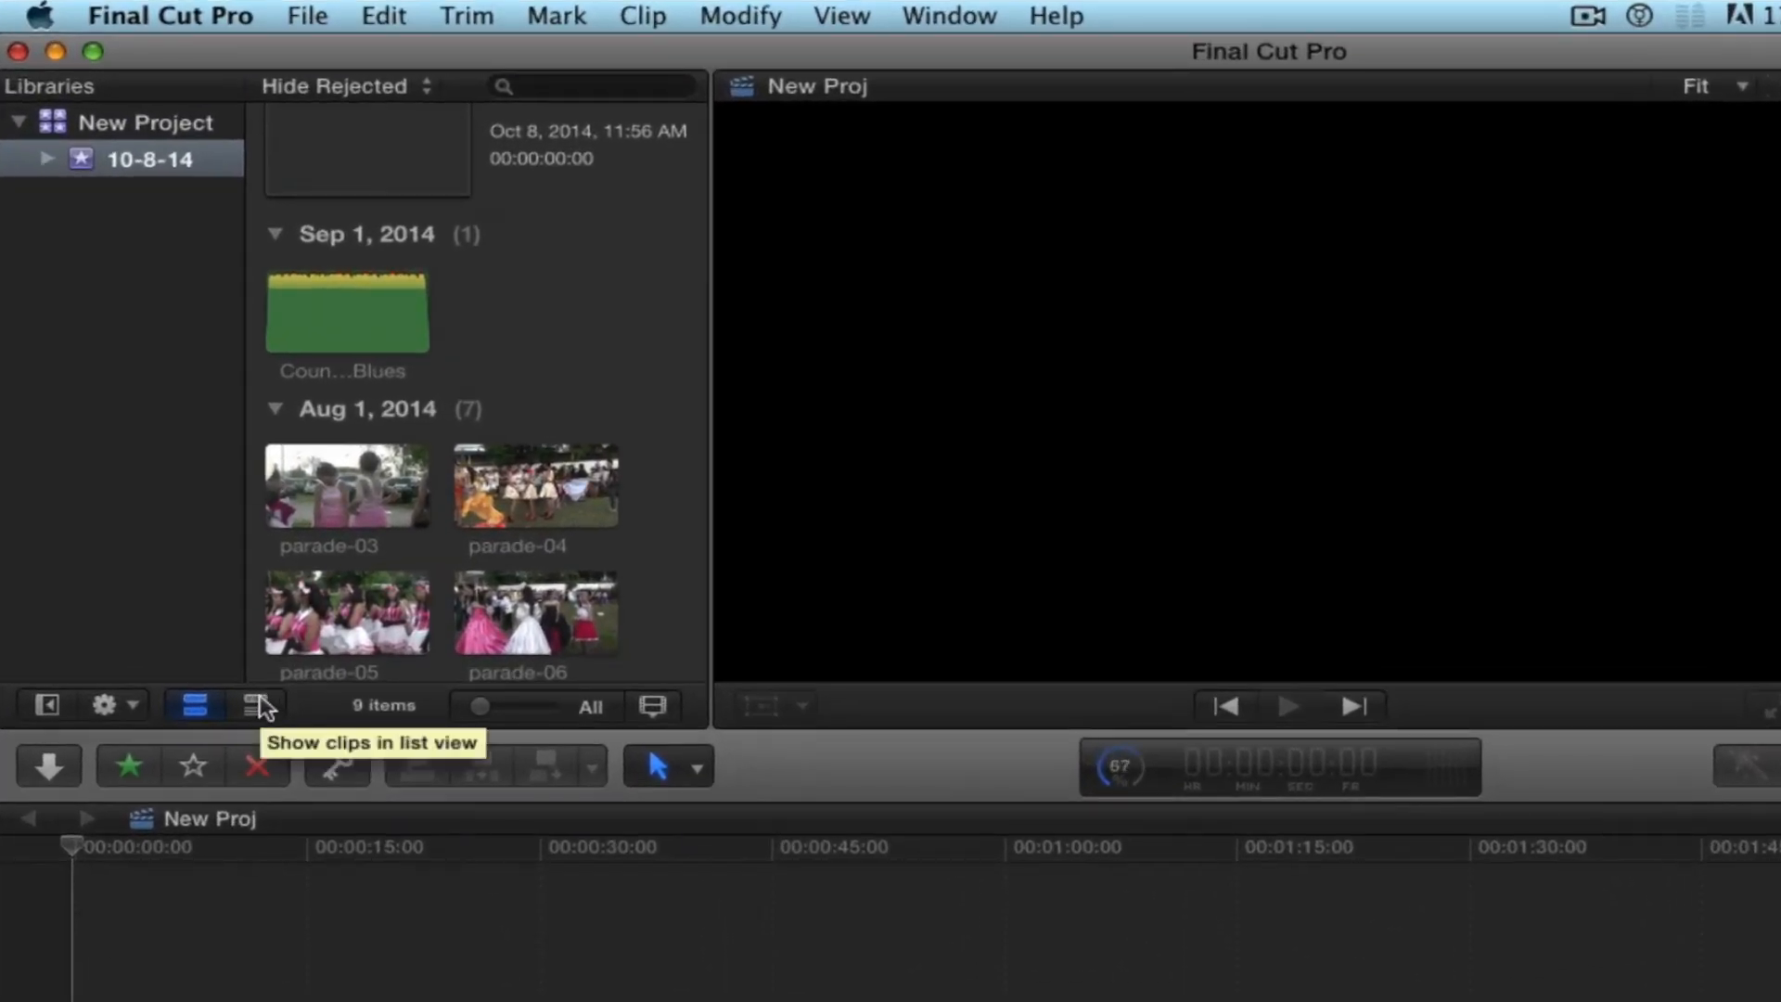
left_click(257, 705)
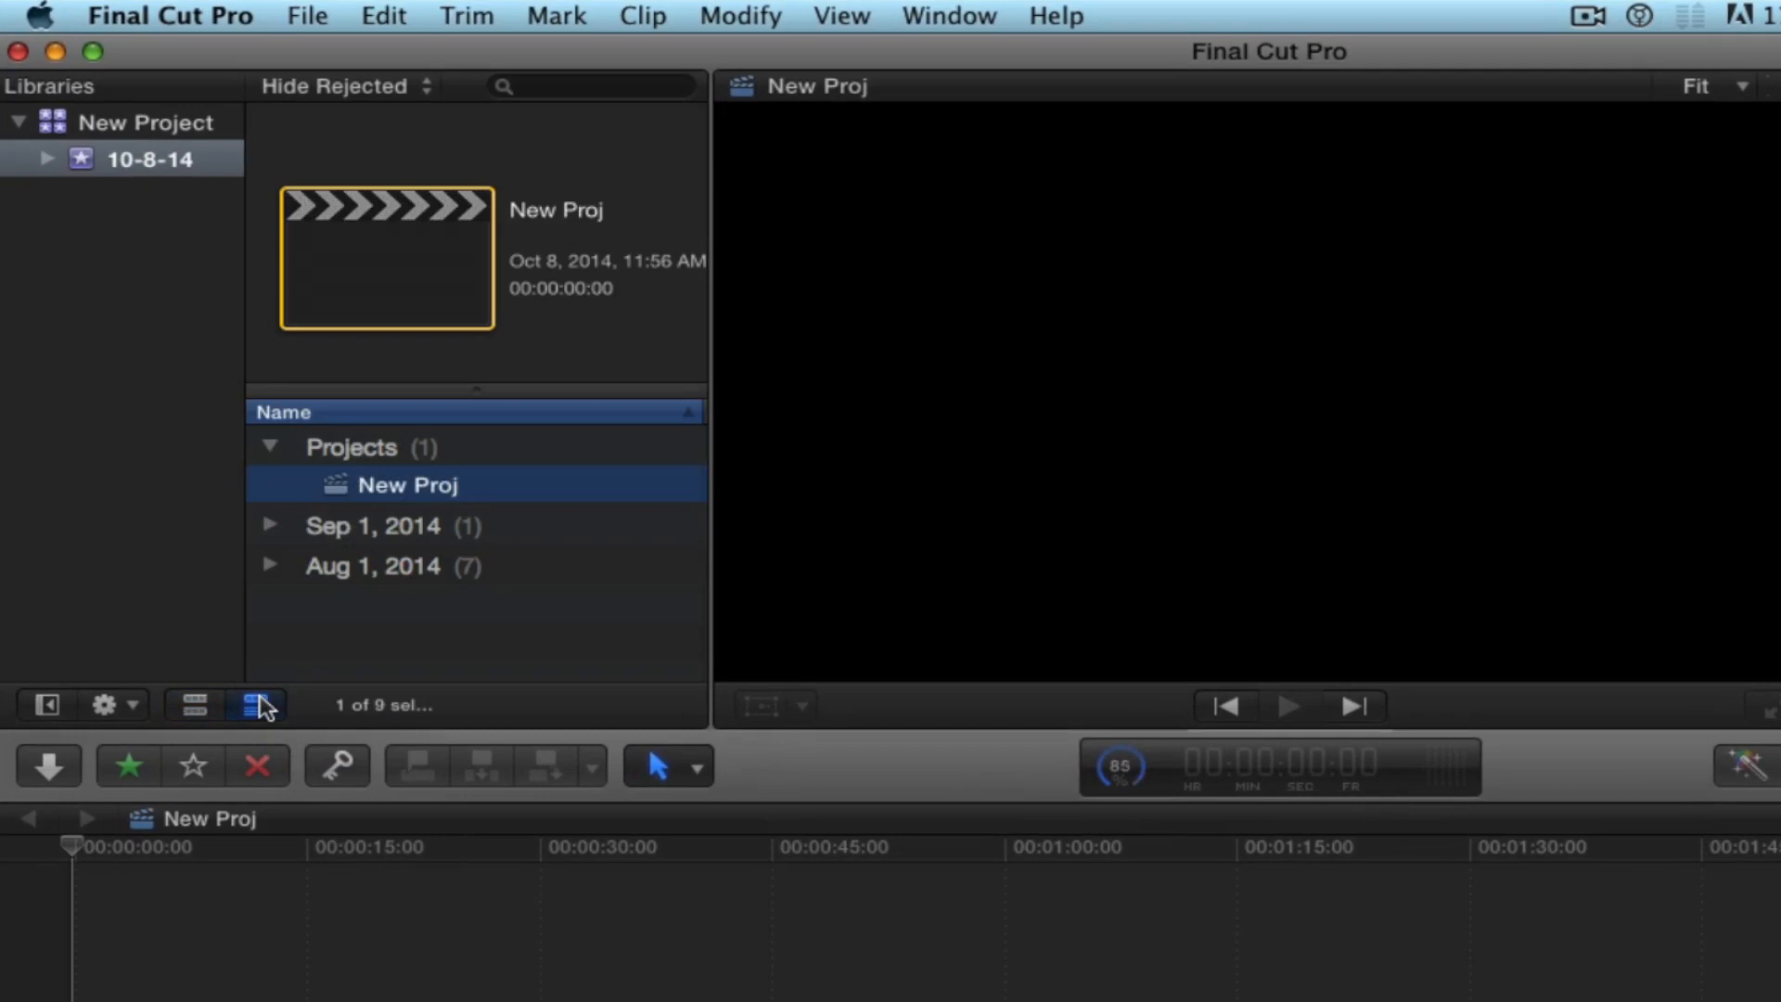
left_click(270, 526)
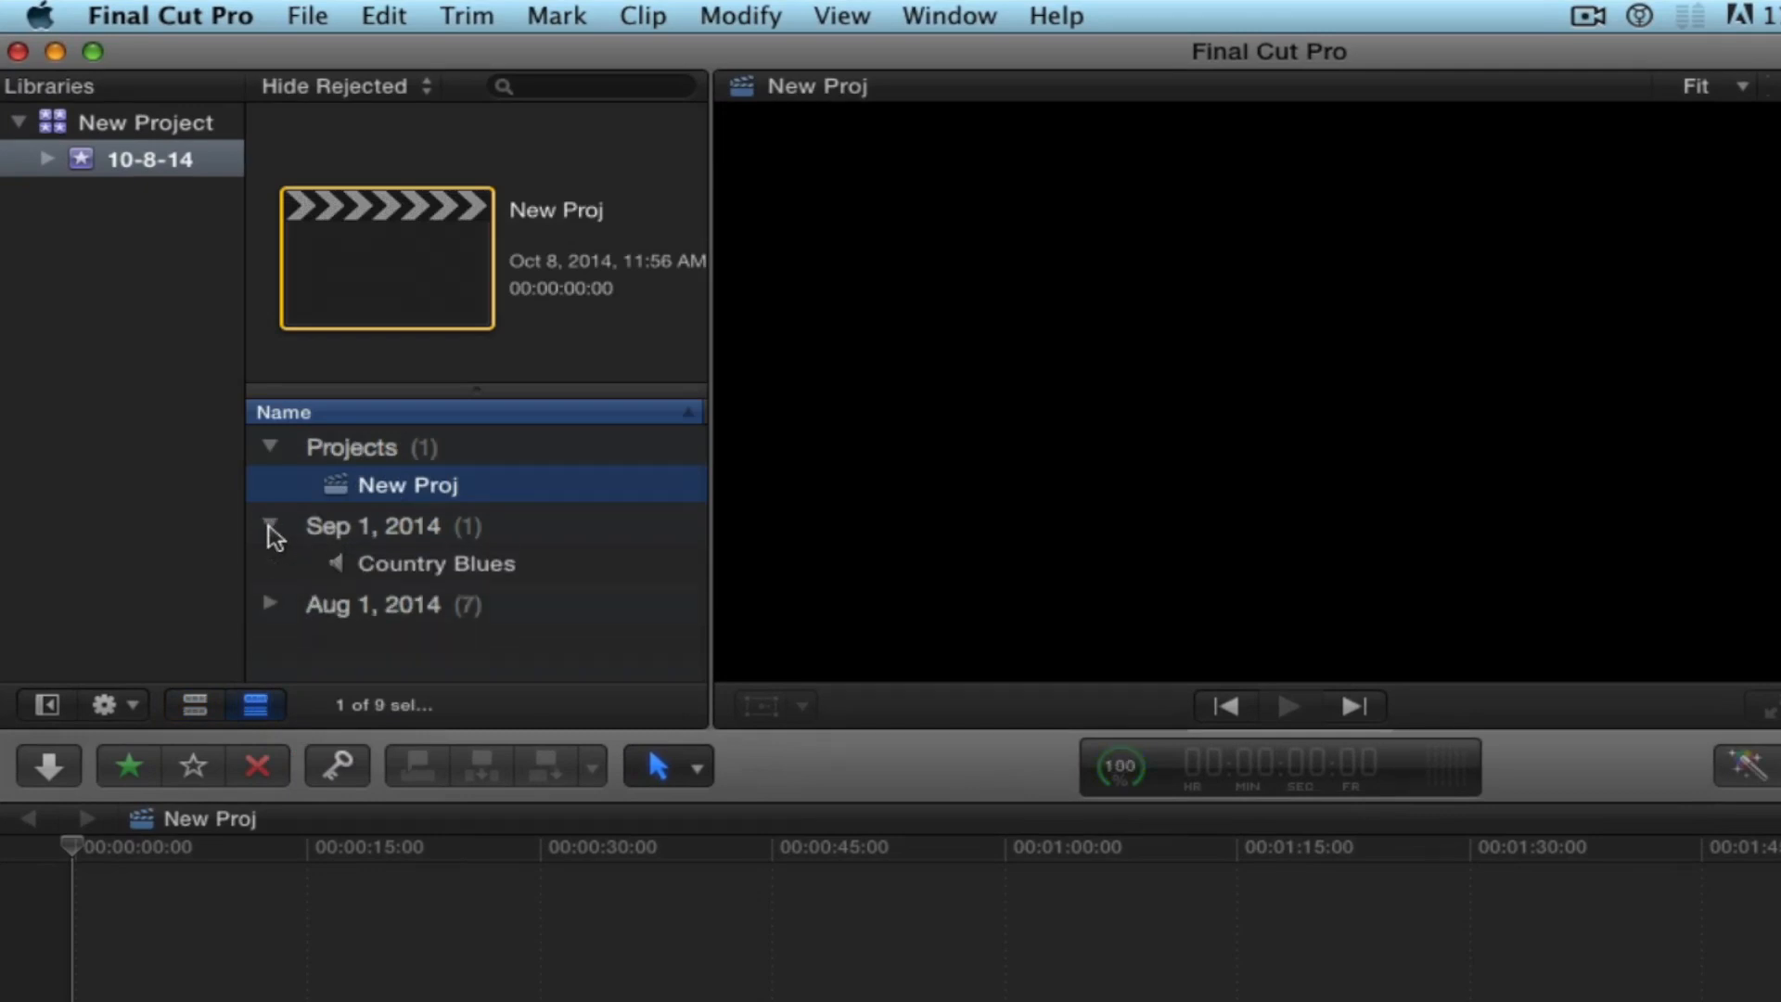
left_click(270, 526)
left_click(270, 565)
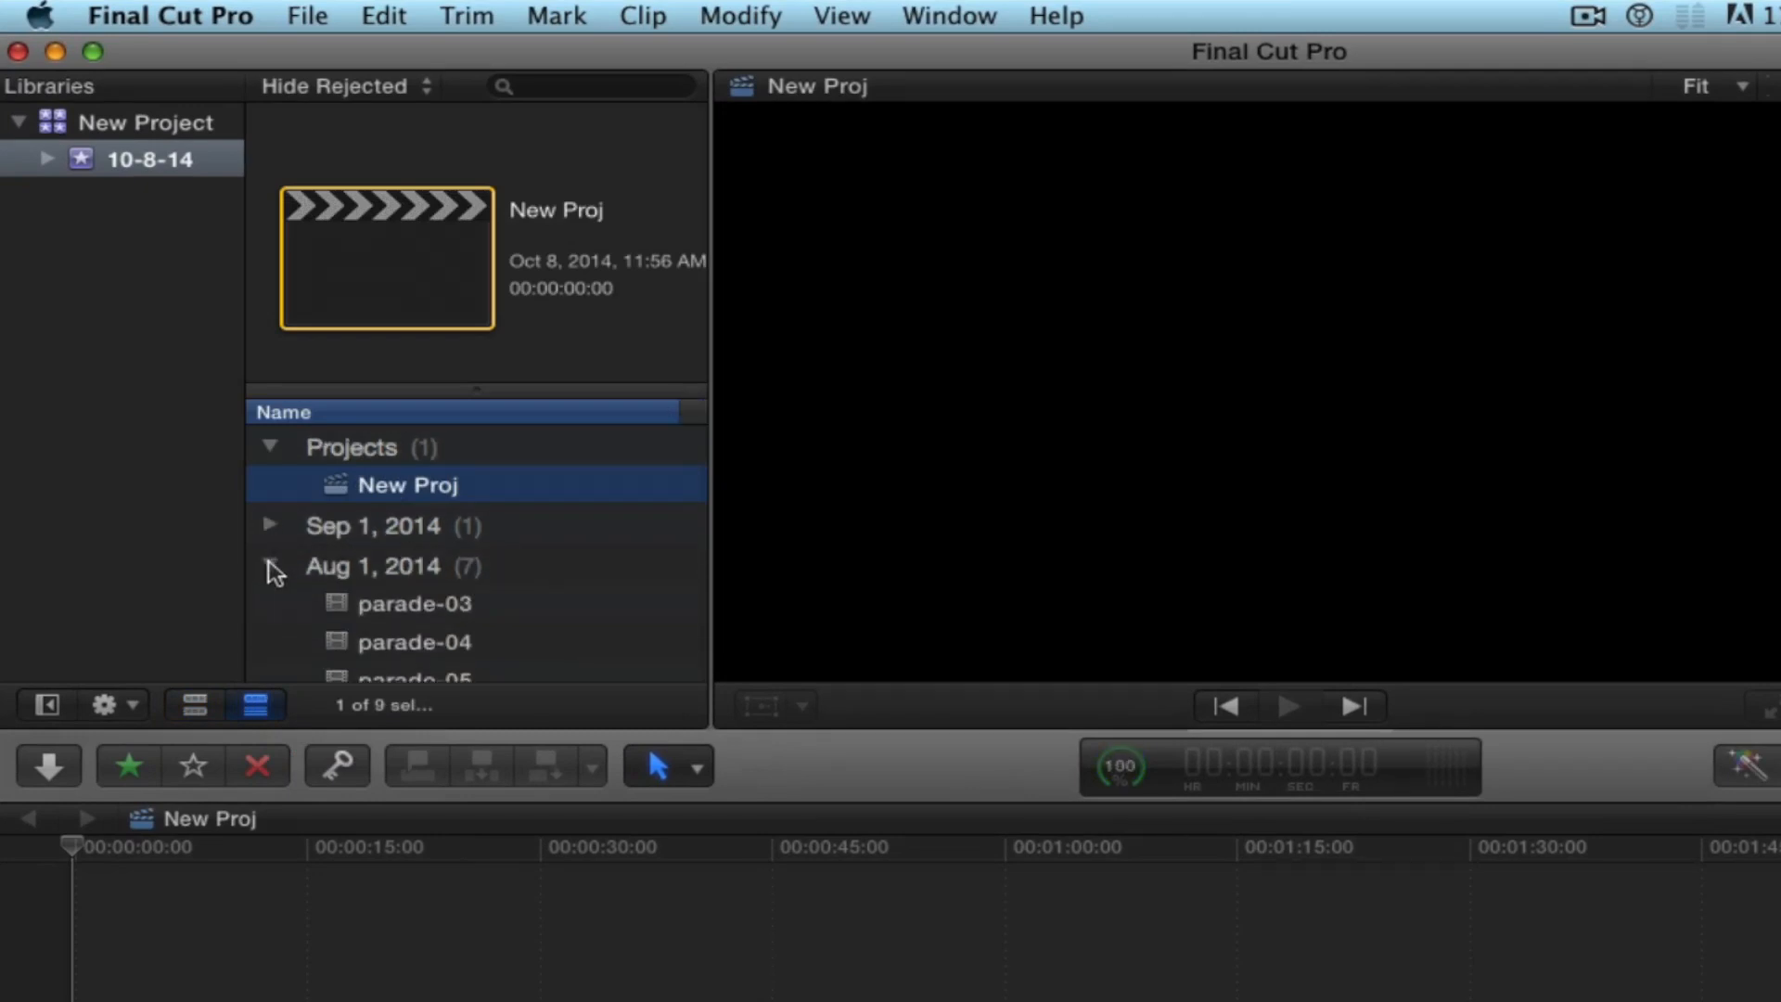
left_click(270, 564)
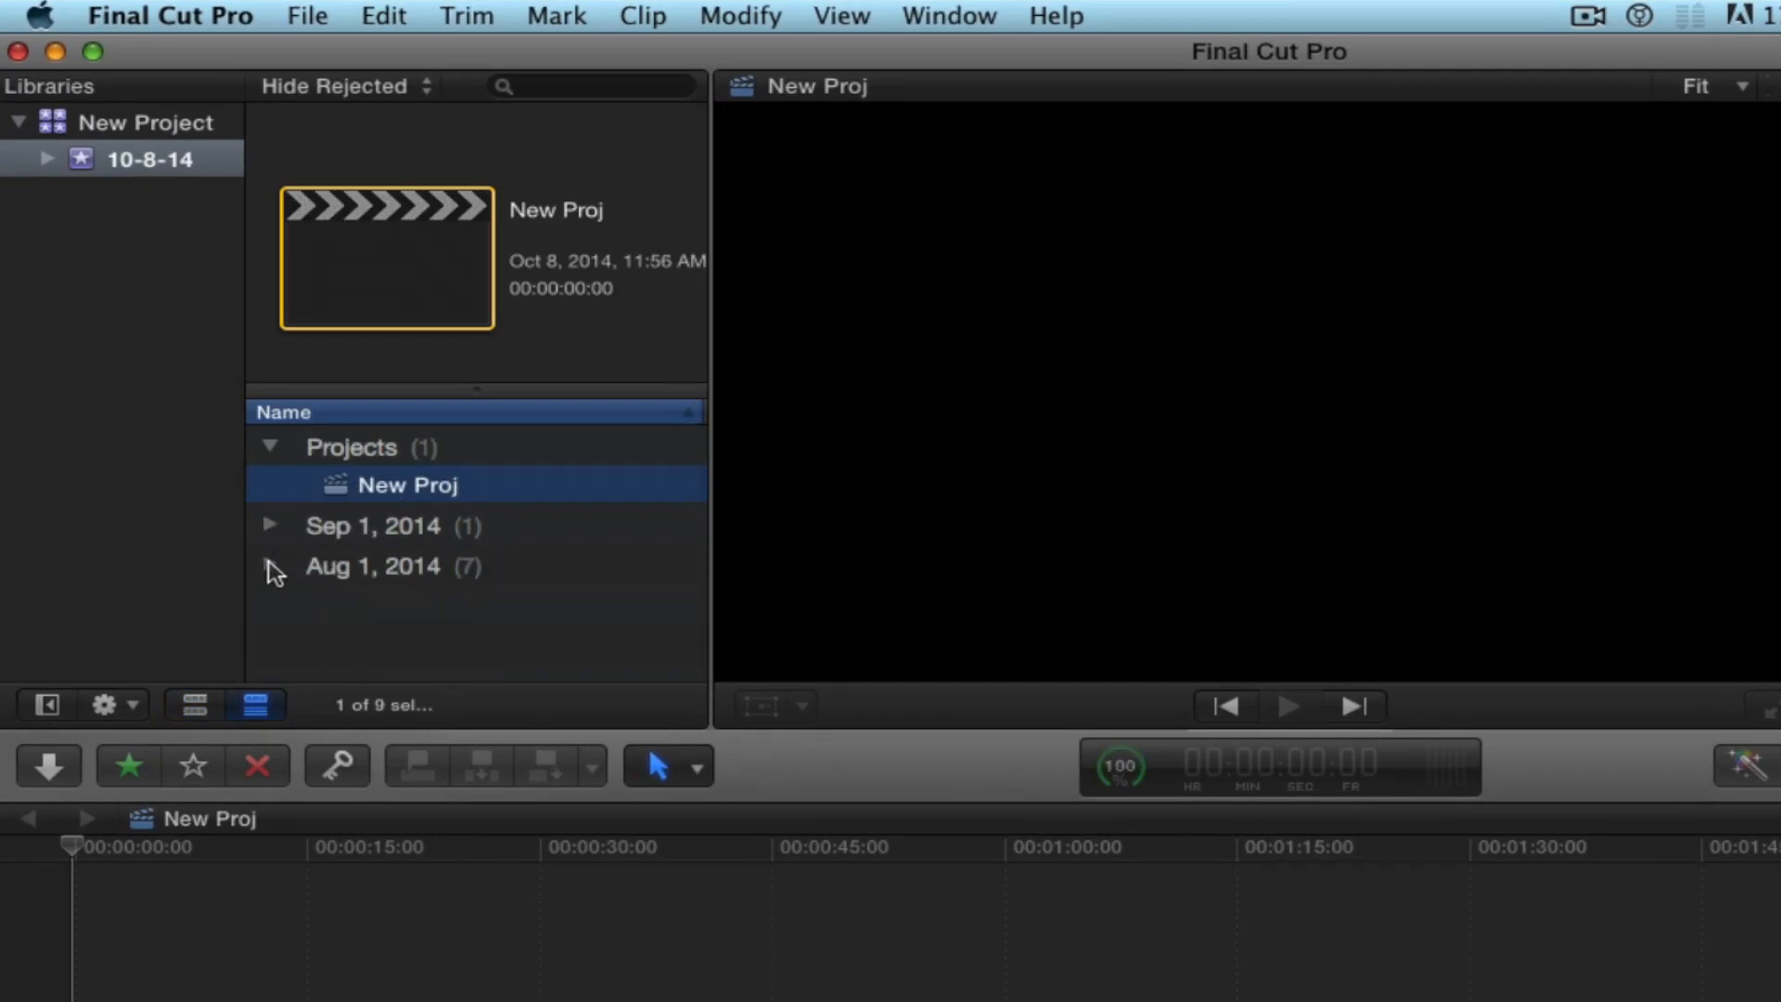
left_click(194, 704)
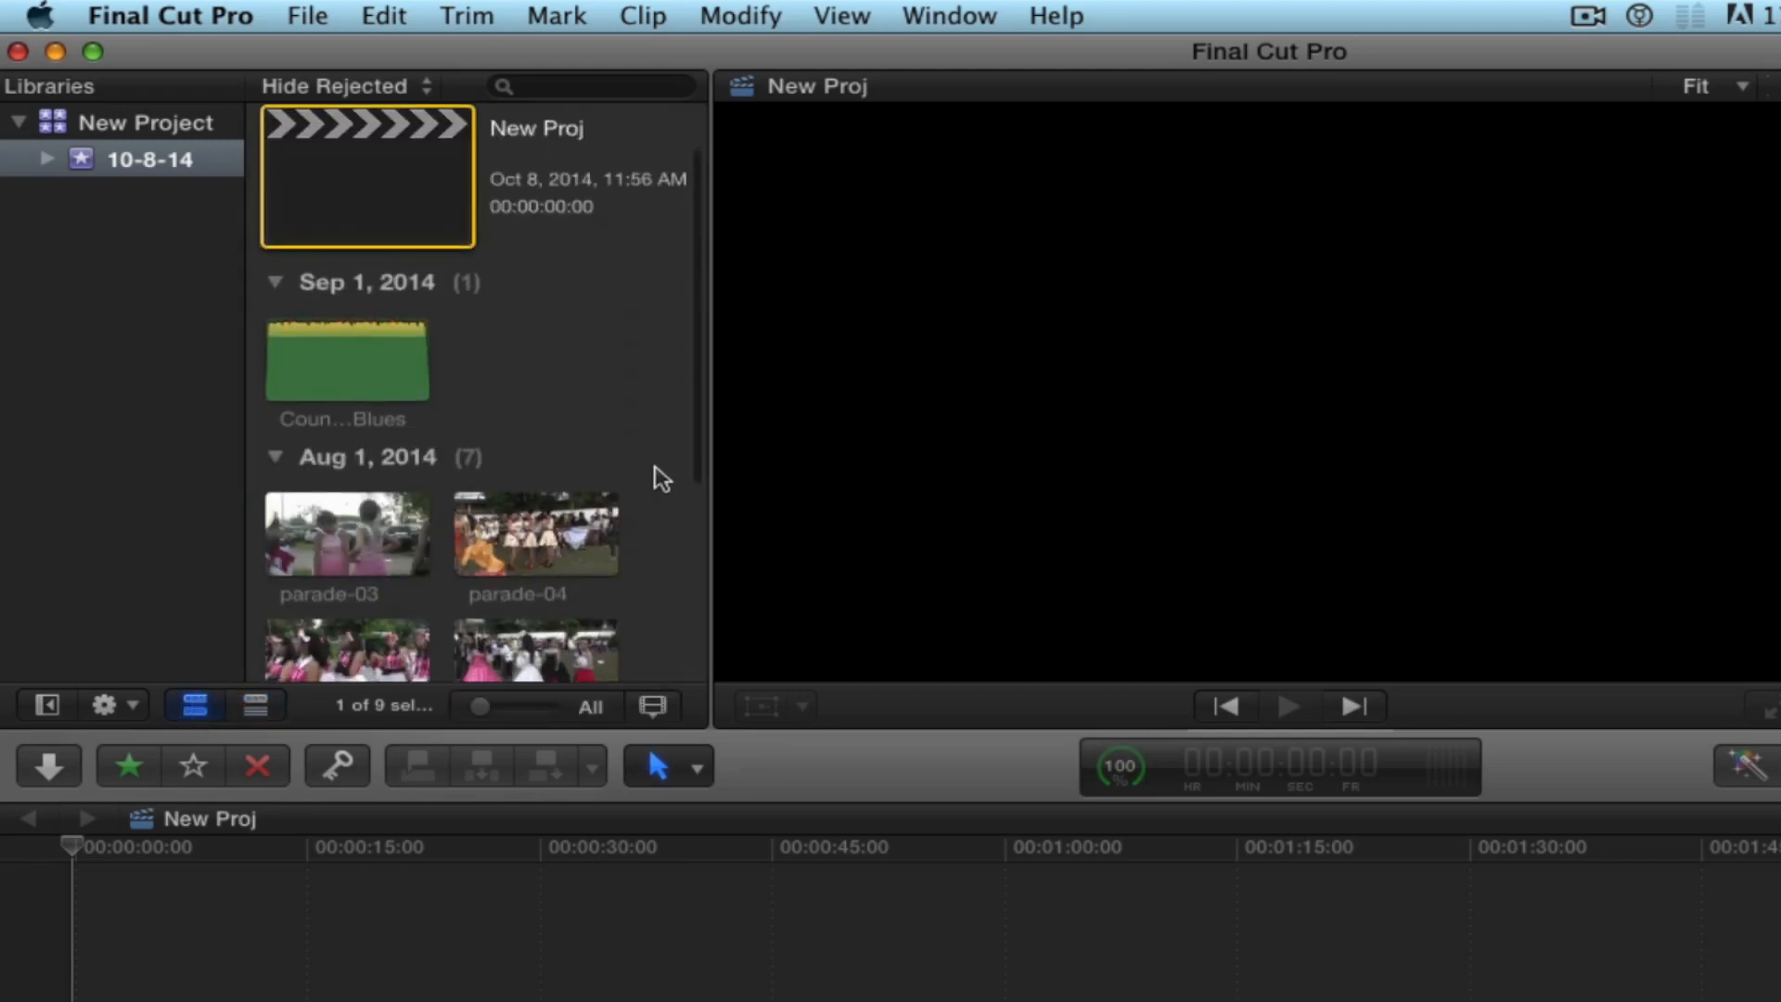
Step: Look through the Country Blues audio clip and the parade clips in the 10-8-14 event
scroll(662, 478, "down", 5)
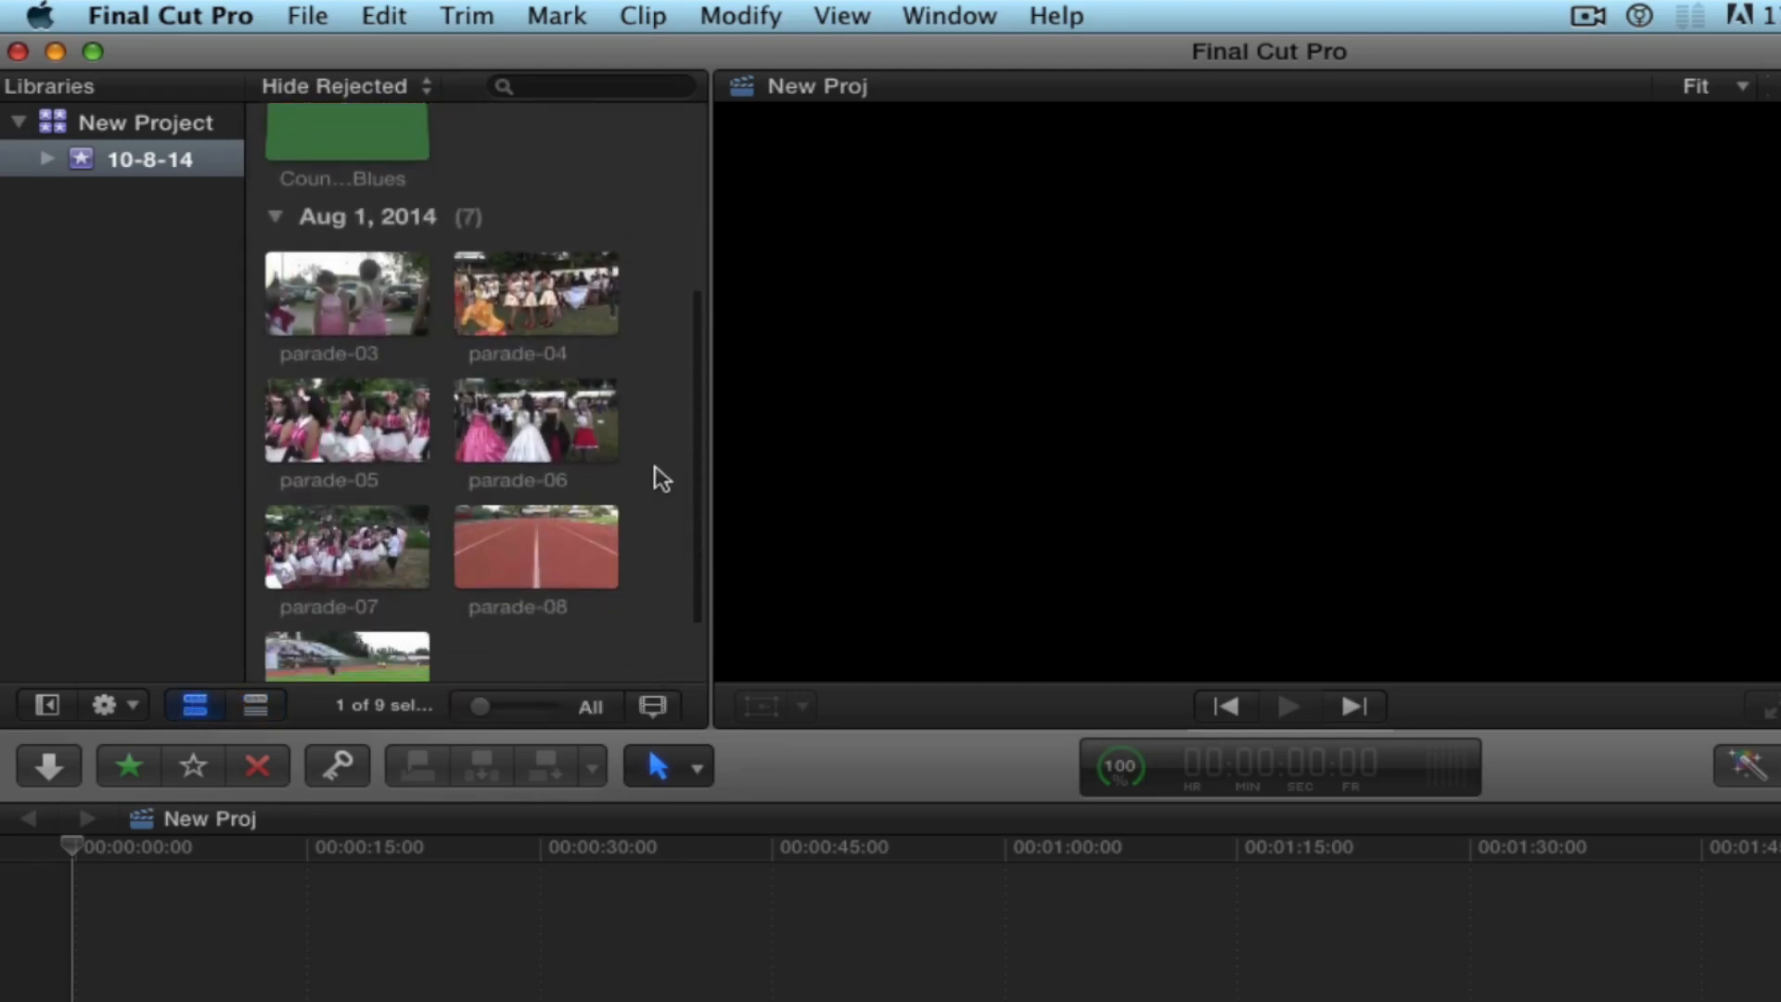
scroll(661, 478, "down", 1)
scroll(661, 479, "up", 2)
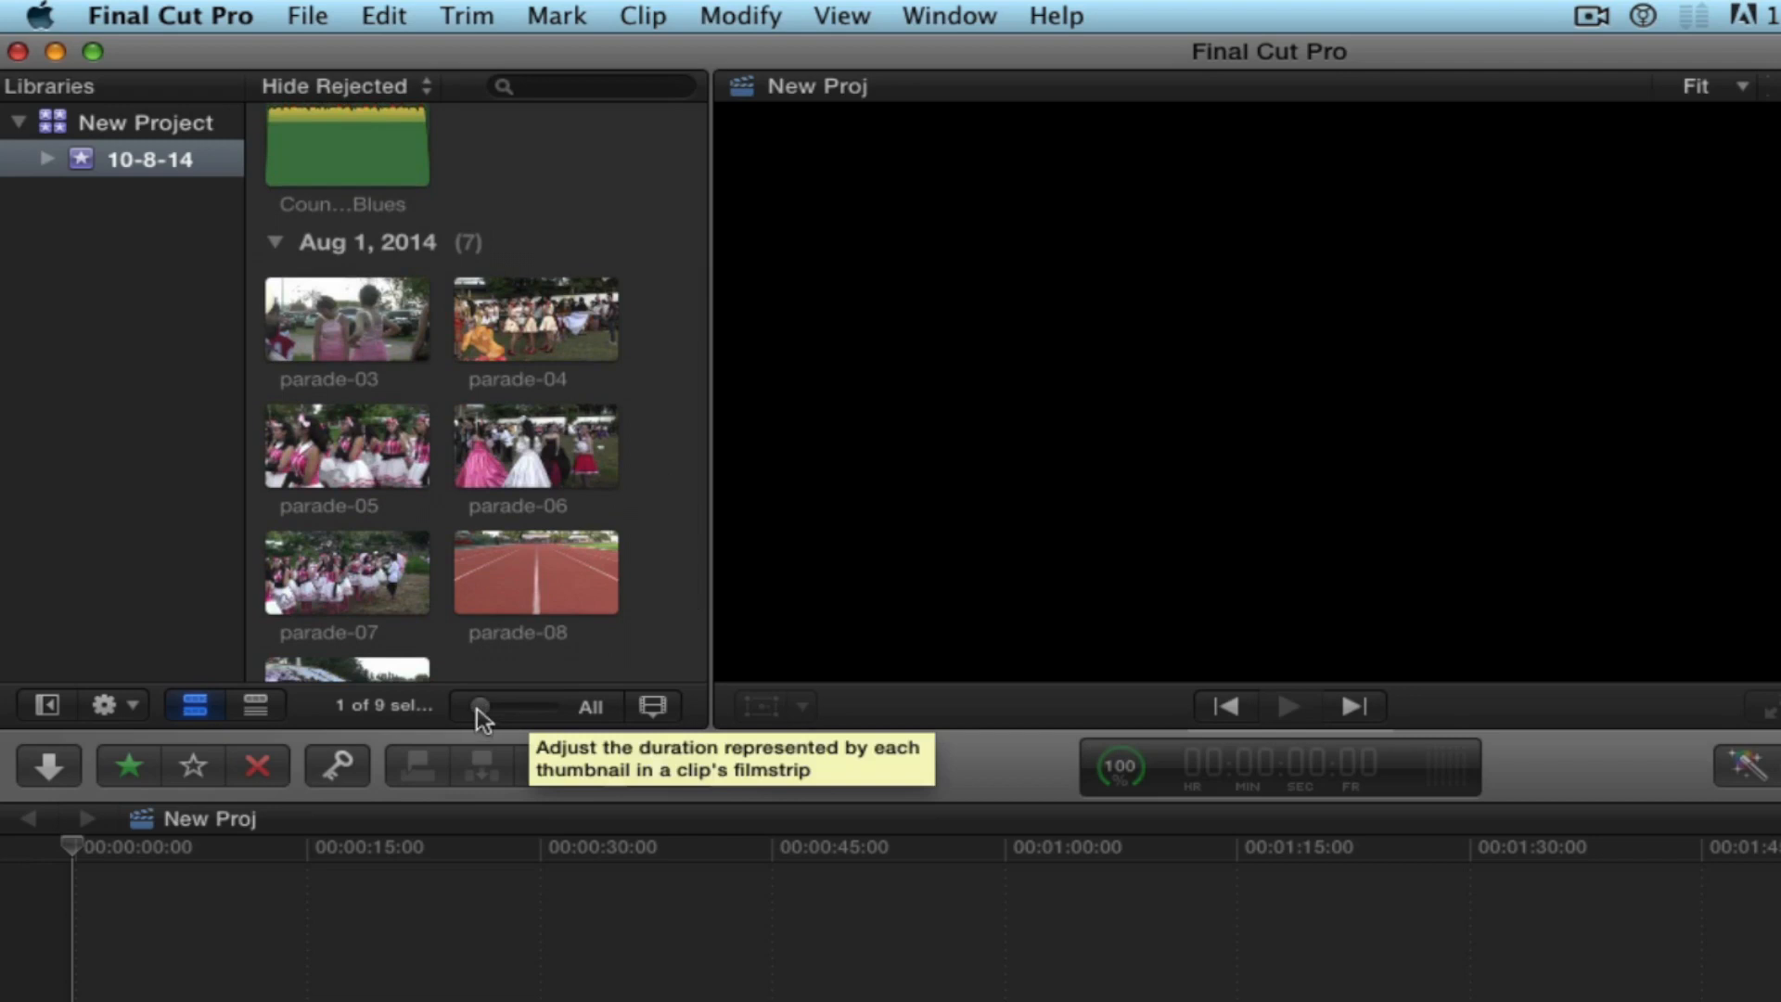
mouse_move(480, 704)
left_mouse_down()
mouse_move(562, 711)
mouse_move(483, 712)
left_mouse_up()
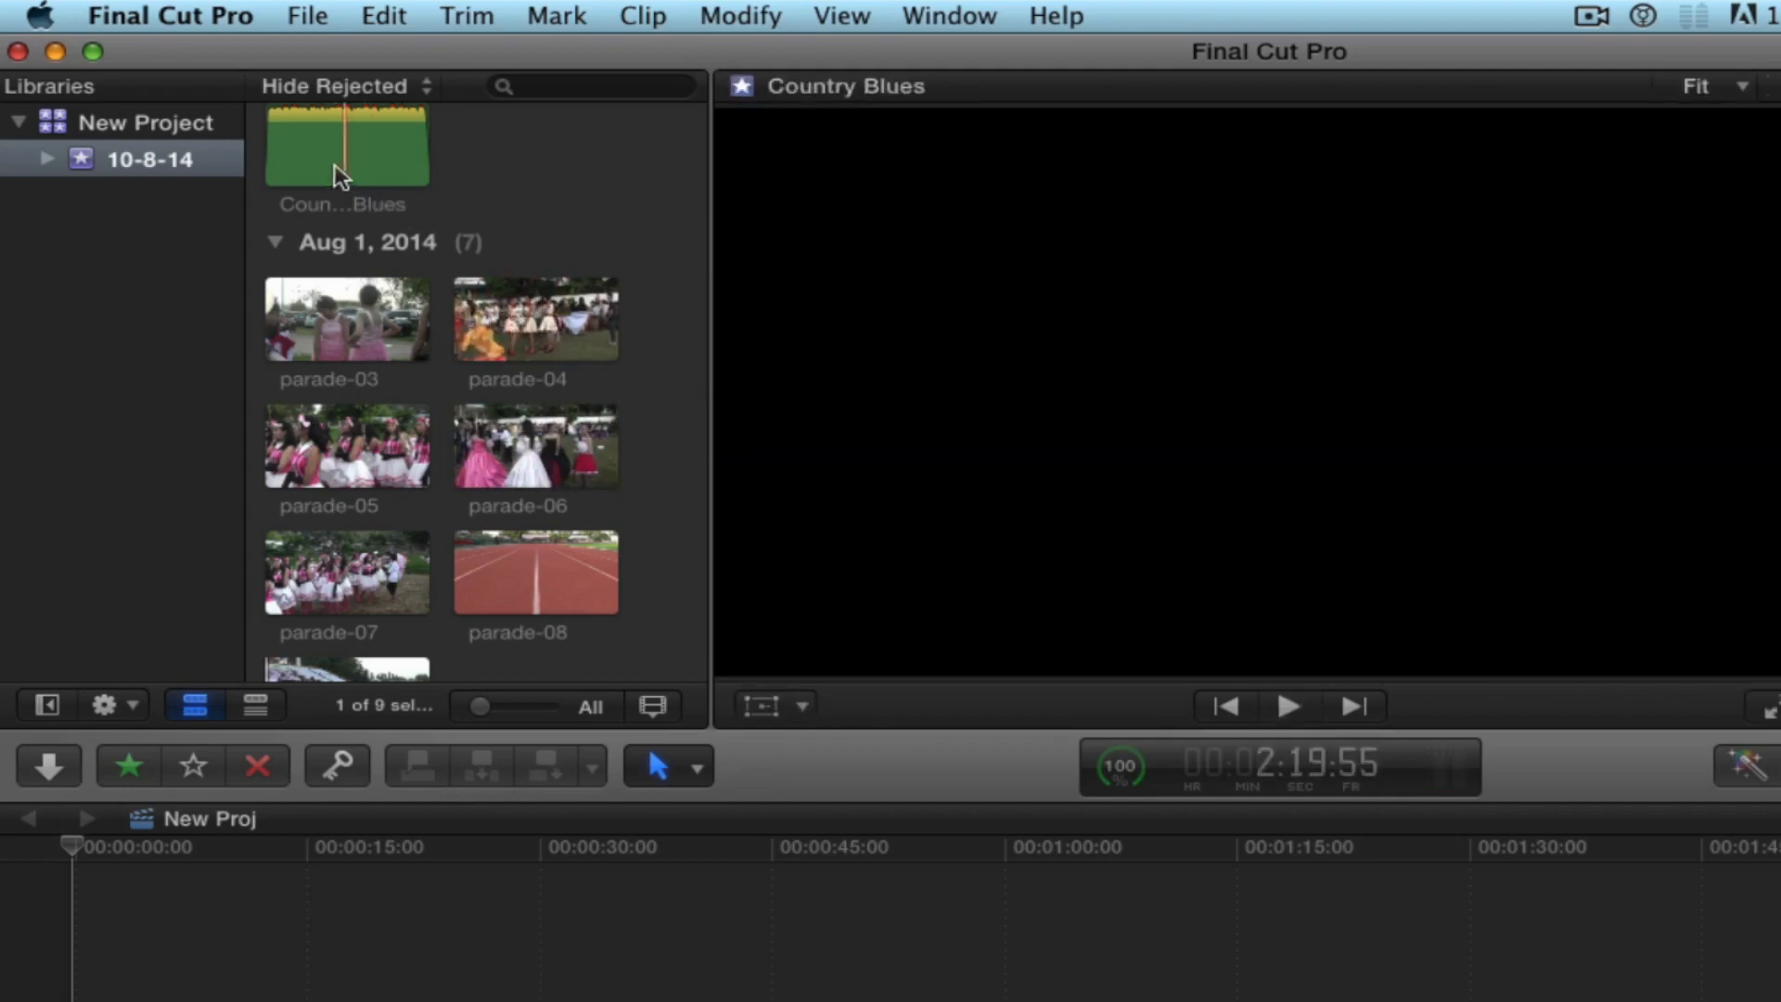
scroll(293, 159, "up", 3)
scroll(359, 167, "down", 3)
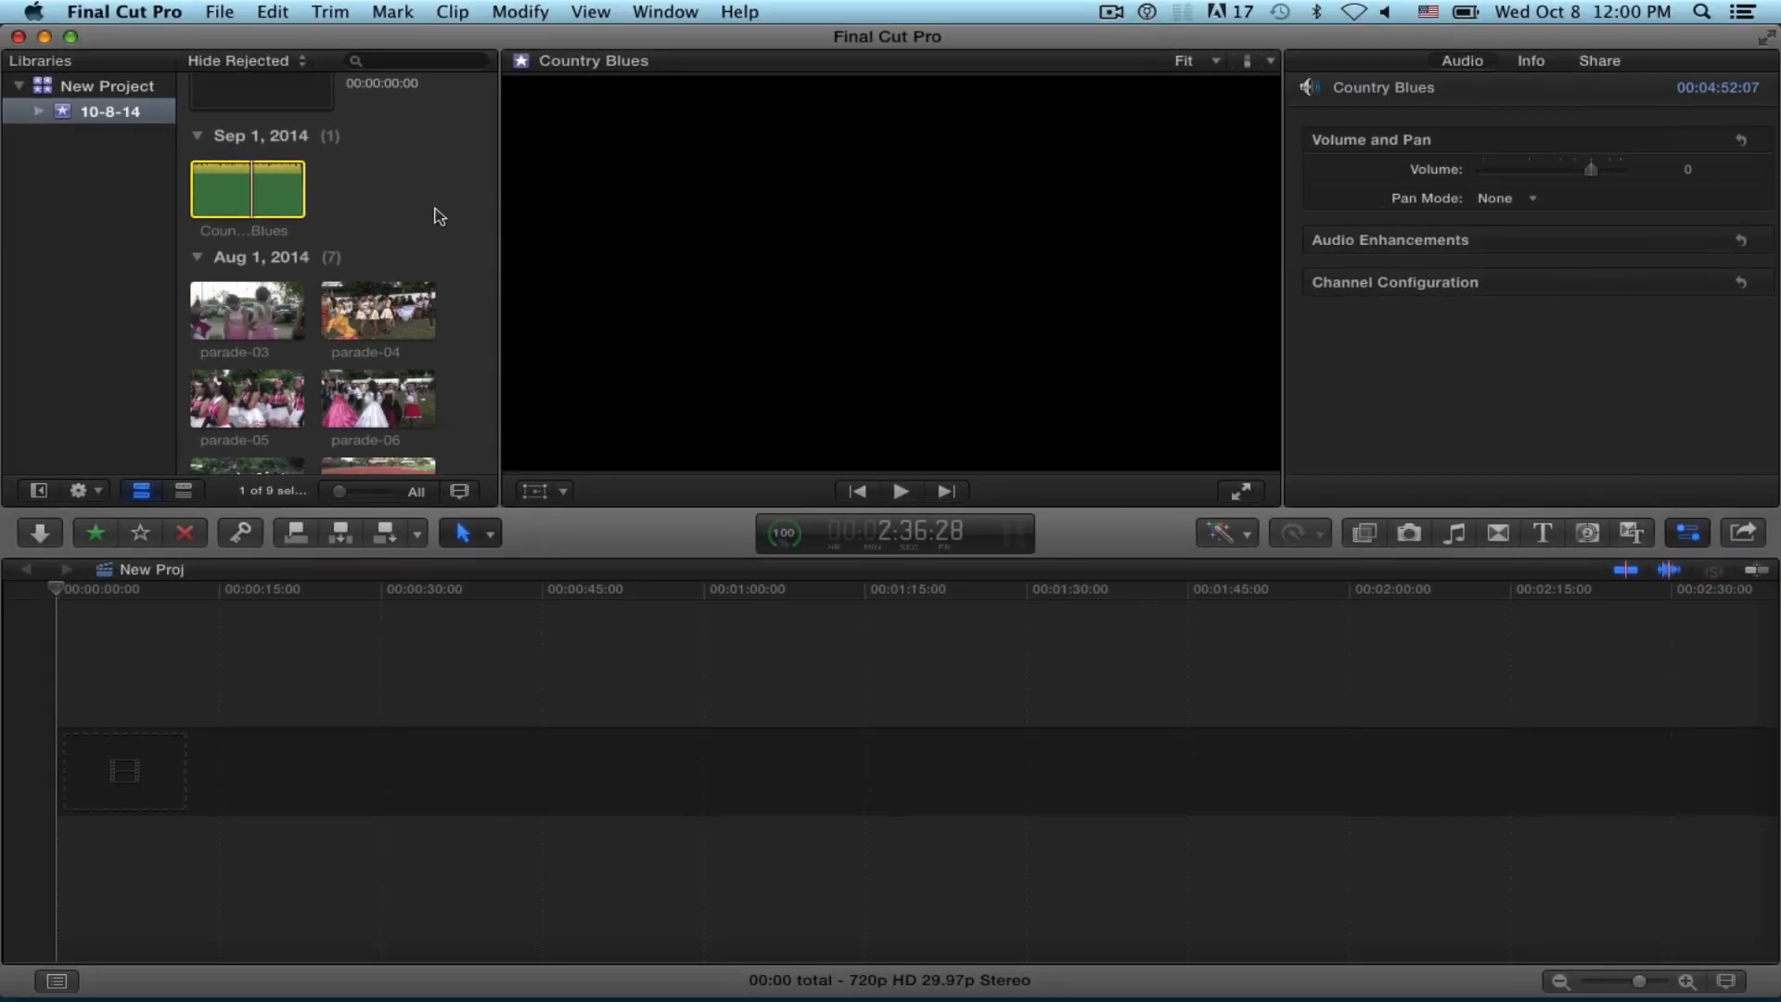
scroll(440, 216, "down", 5)
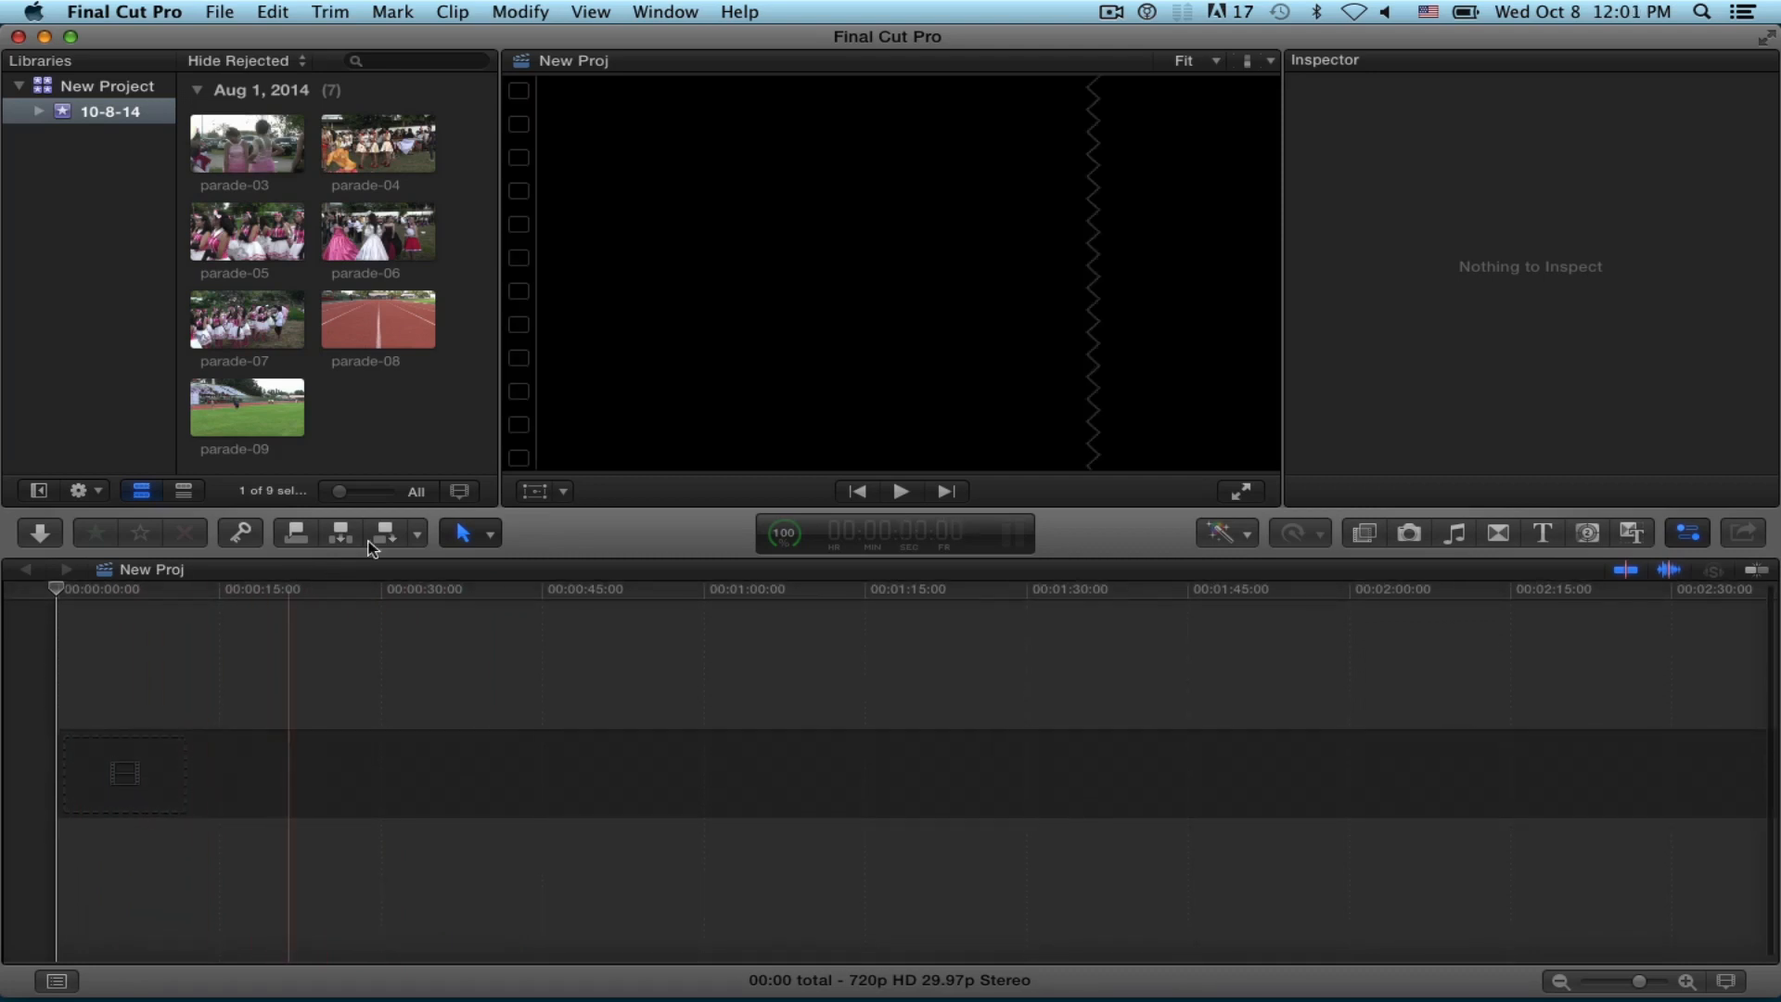
scroll(443, 432, "up", 3)
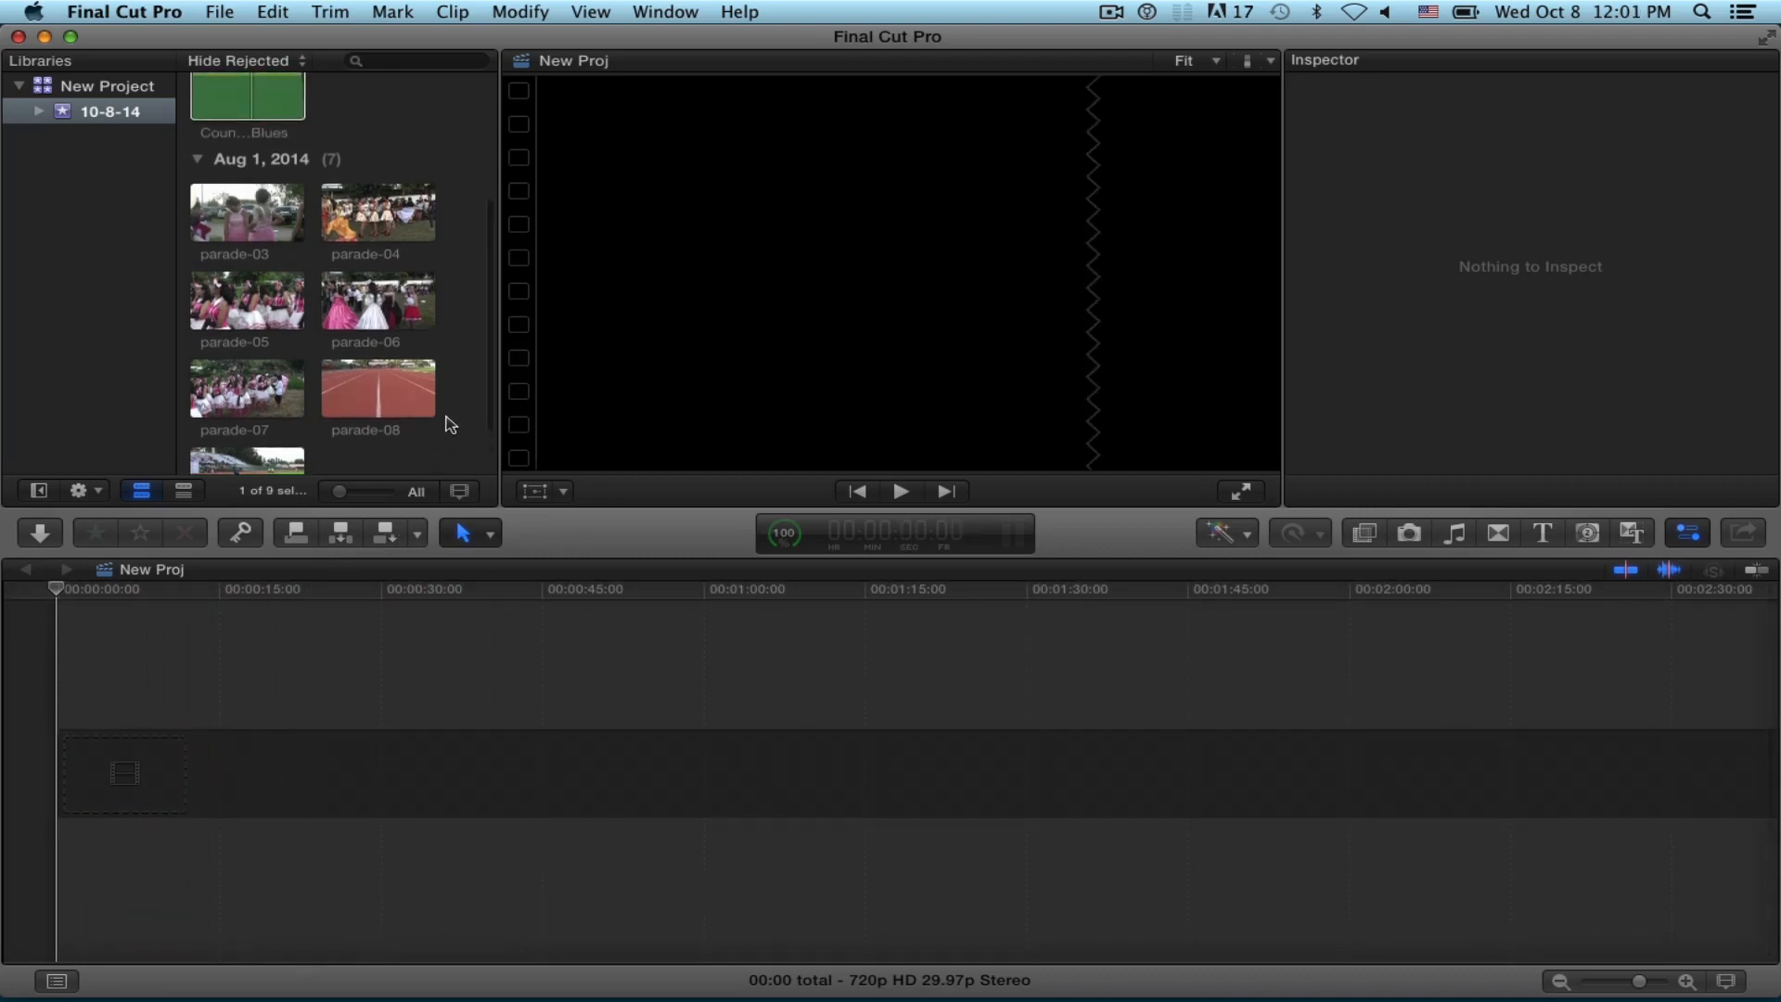
scroll(449, 425, "up", 1)
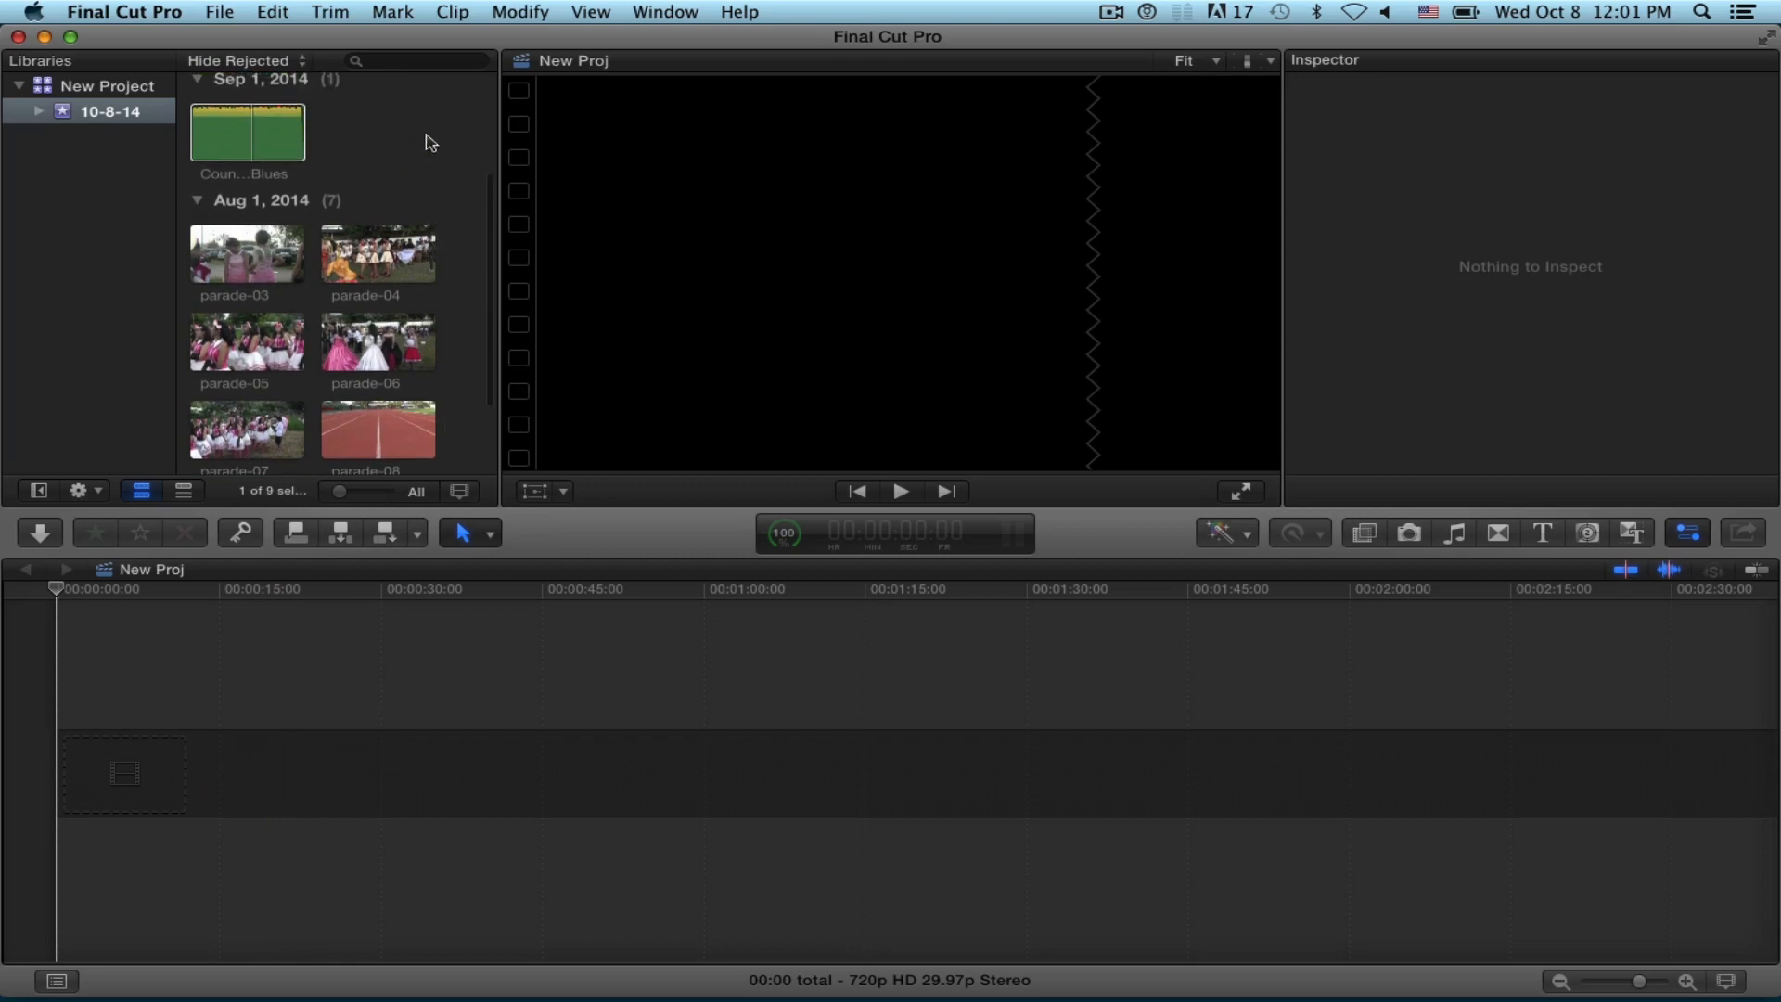
Step: Append parade-03, parade-04 and parade-05 one after another to the primary storyline of New Proj
left_click(249, 260)
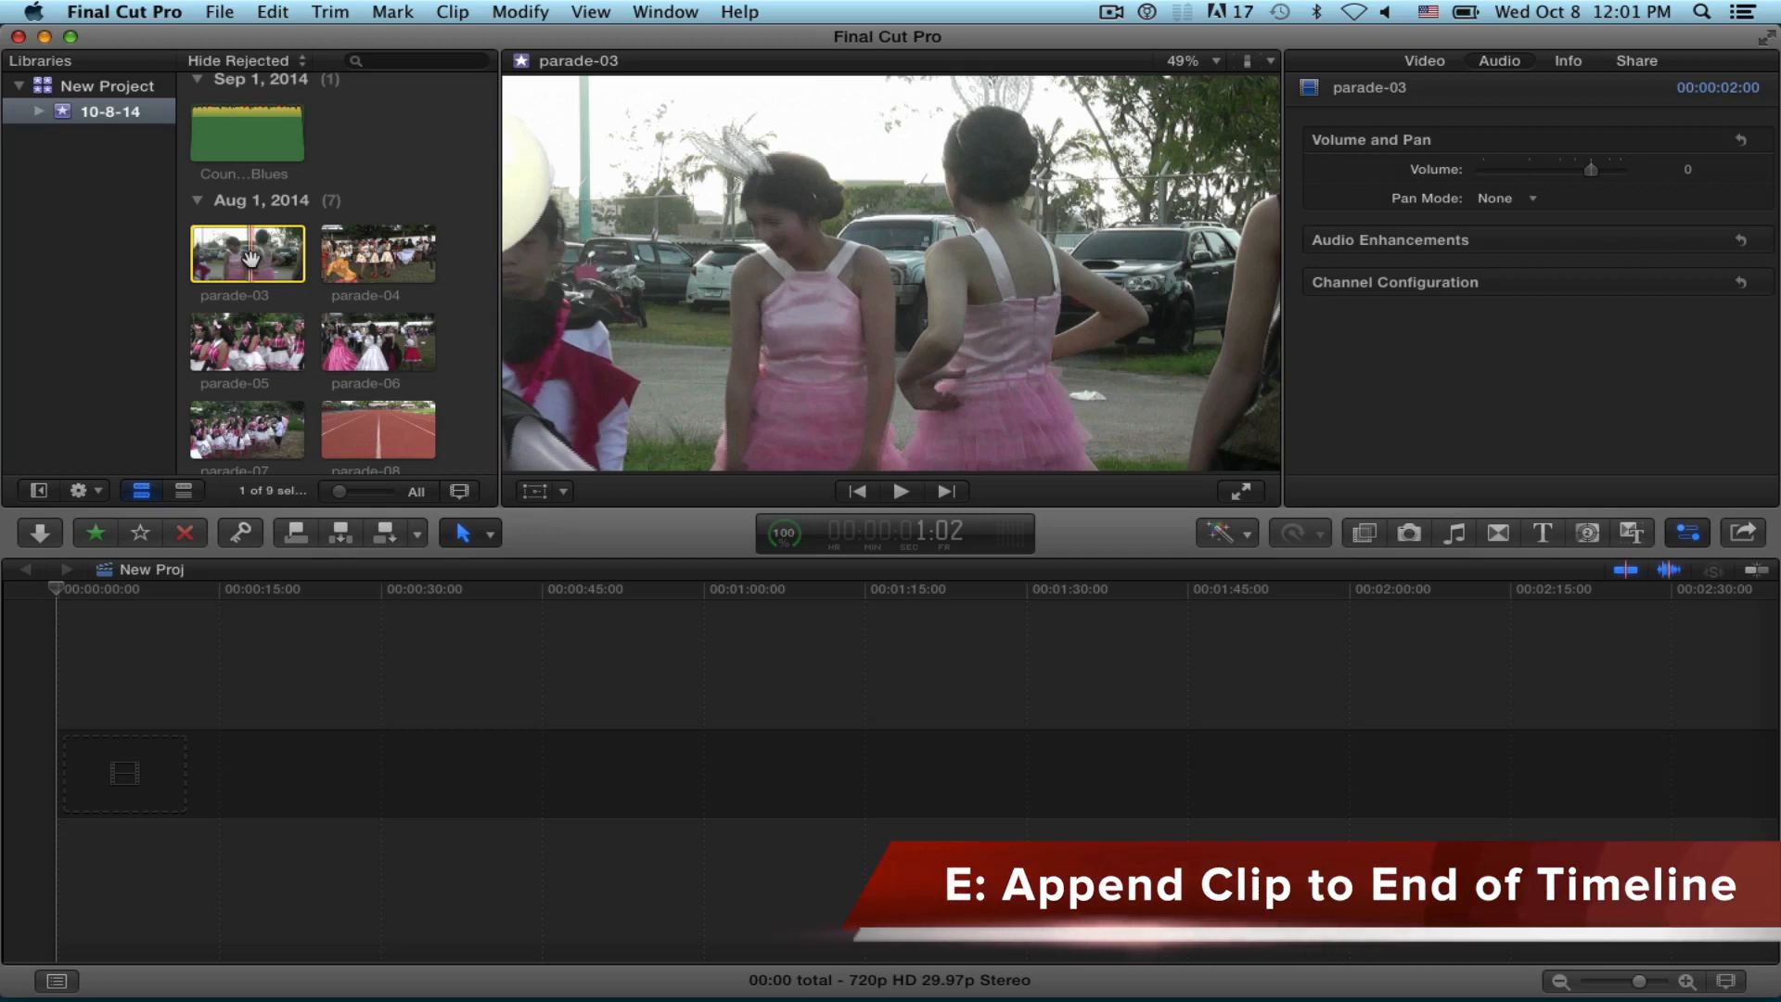
key("e")
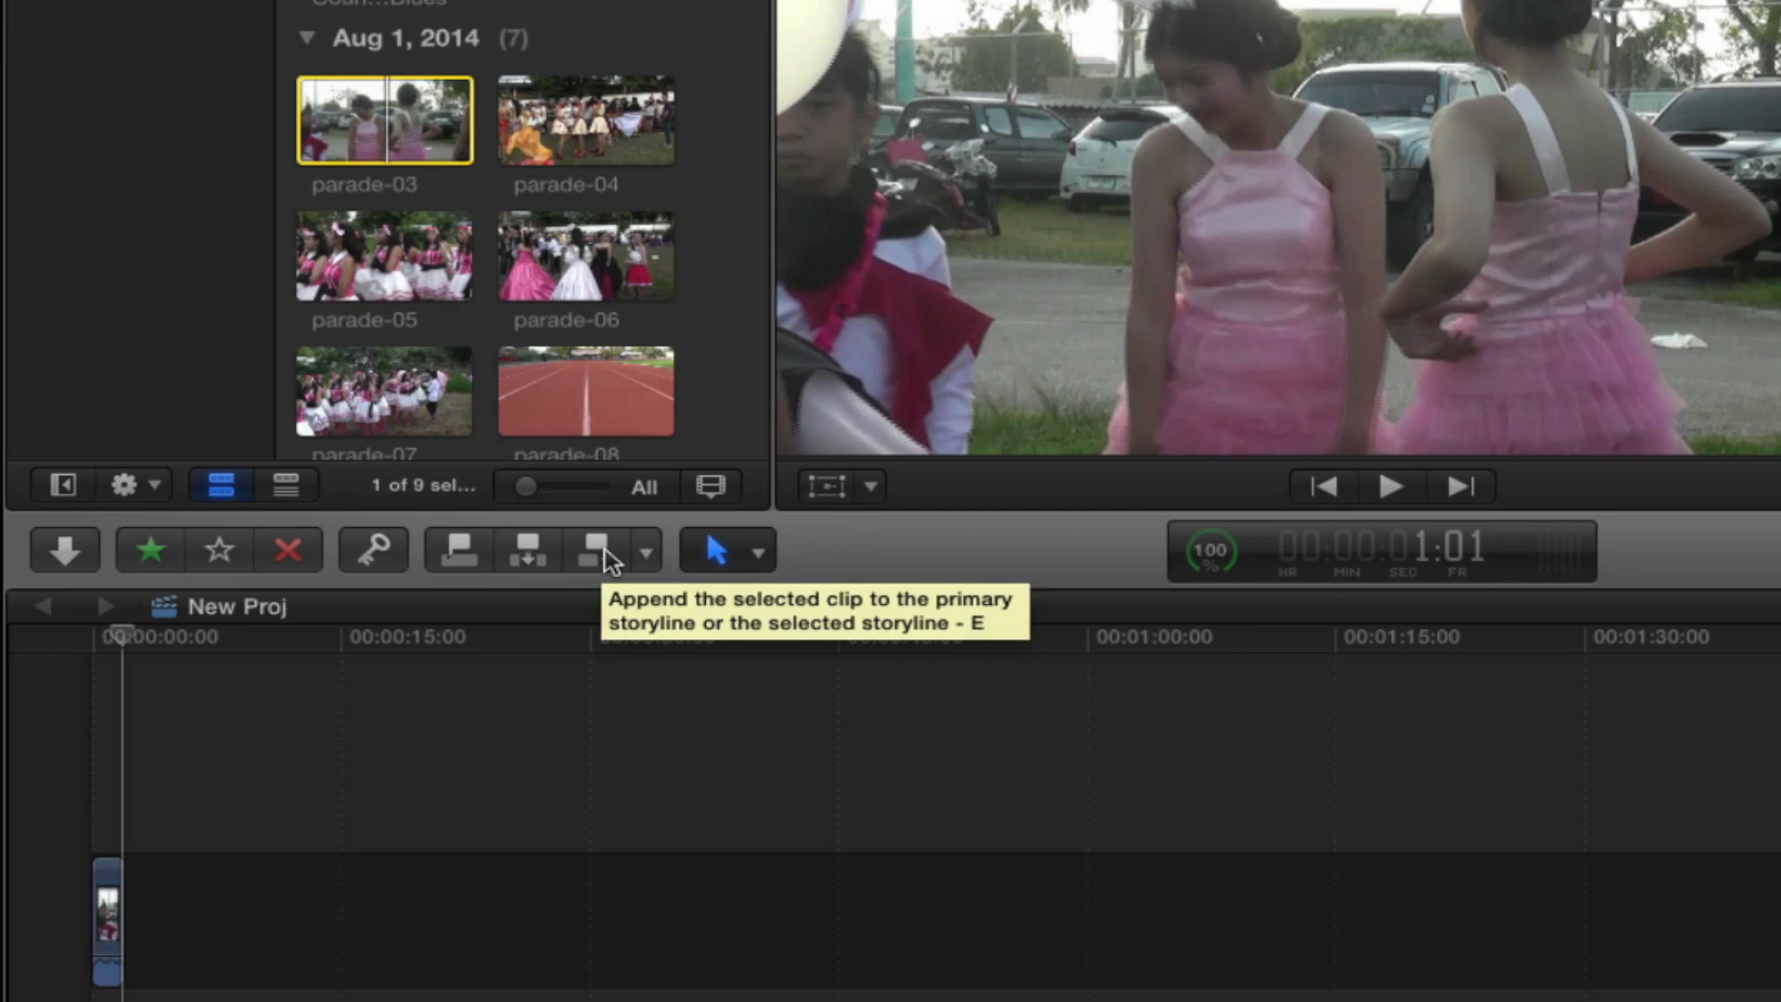
left_click(599, 132)
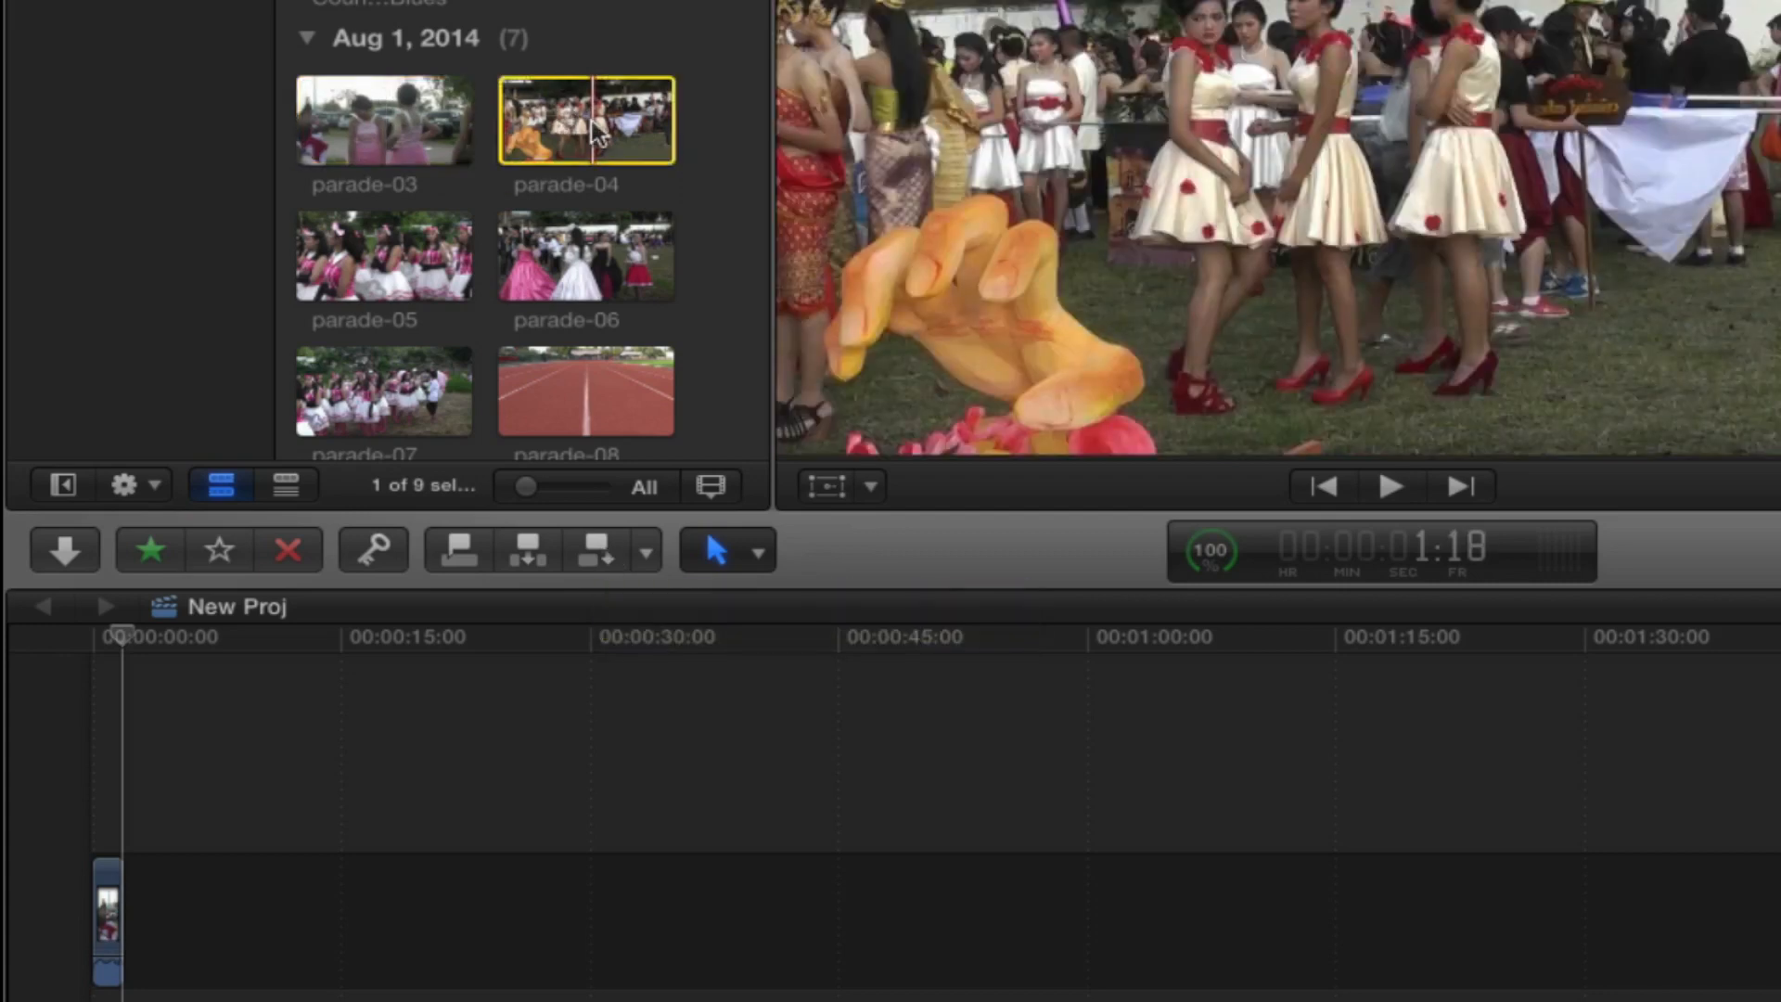
key("e")
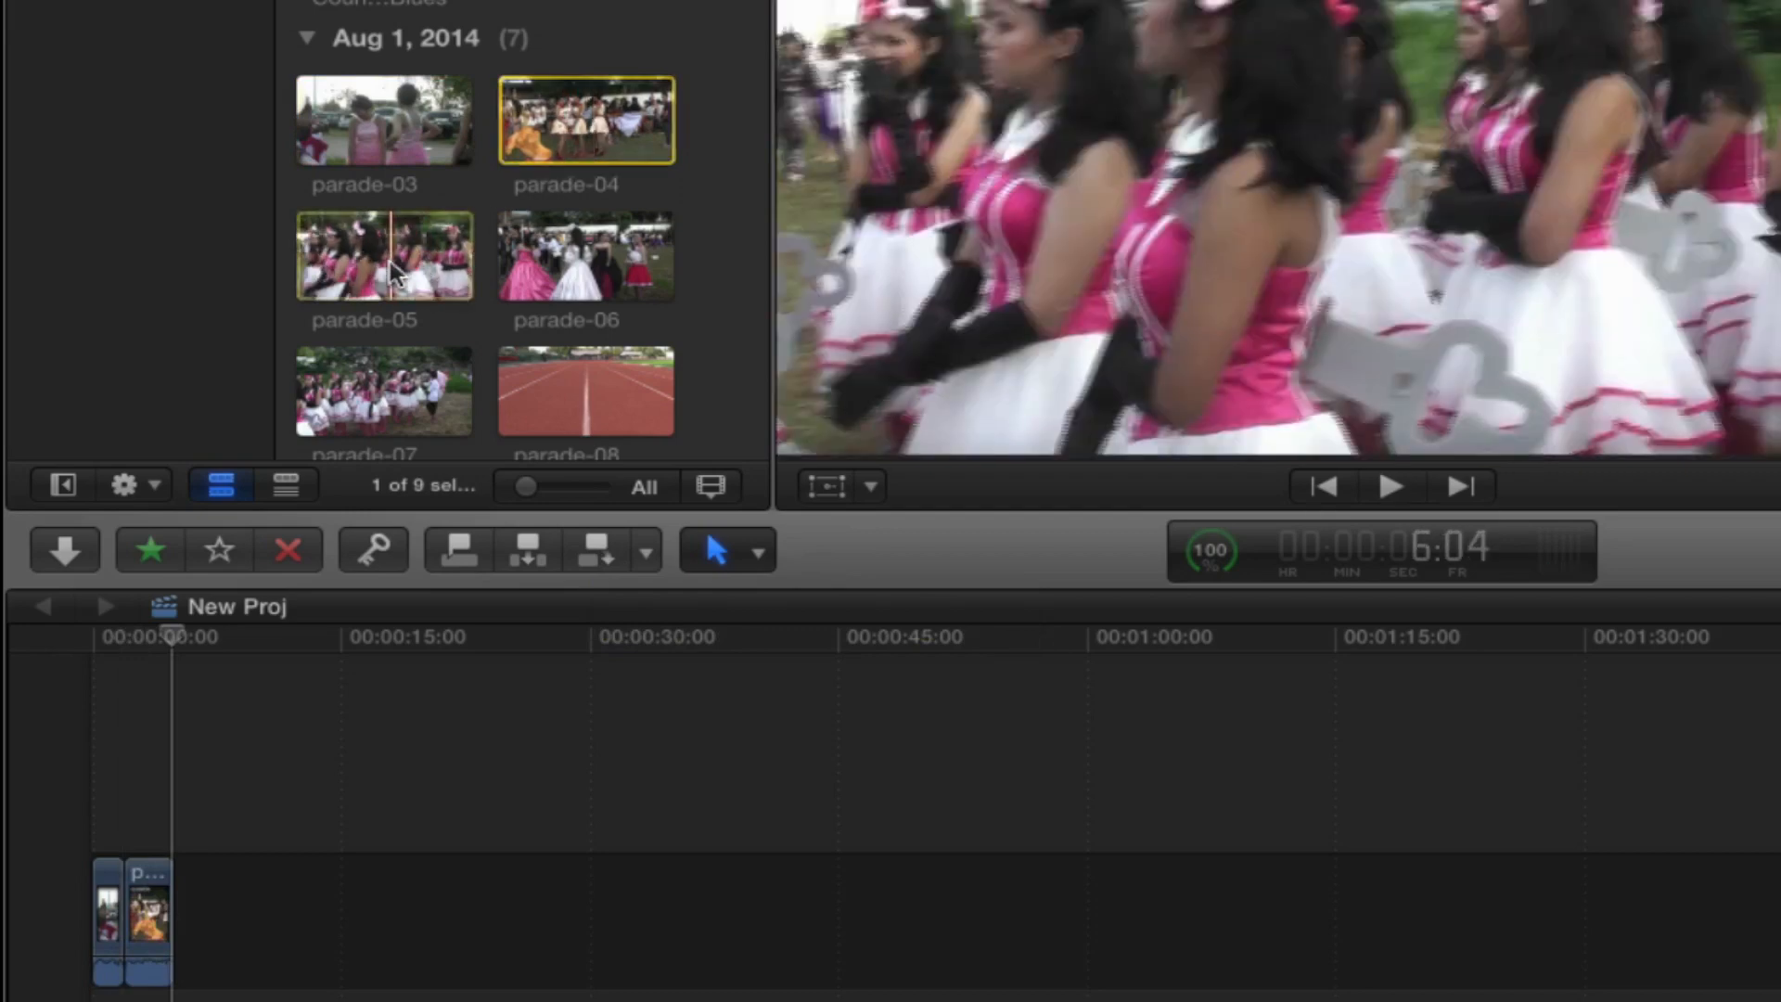
left_click(395, 273)
key("e")
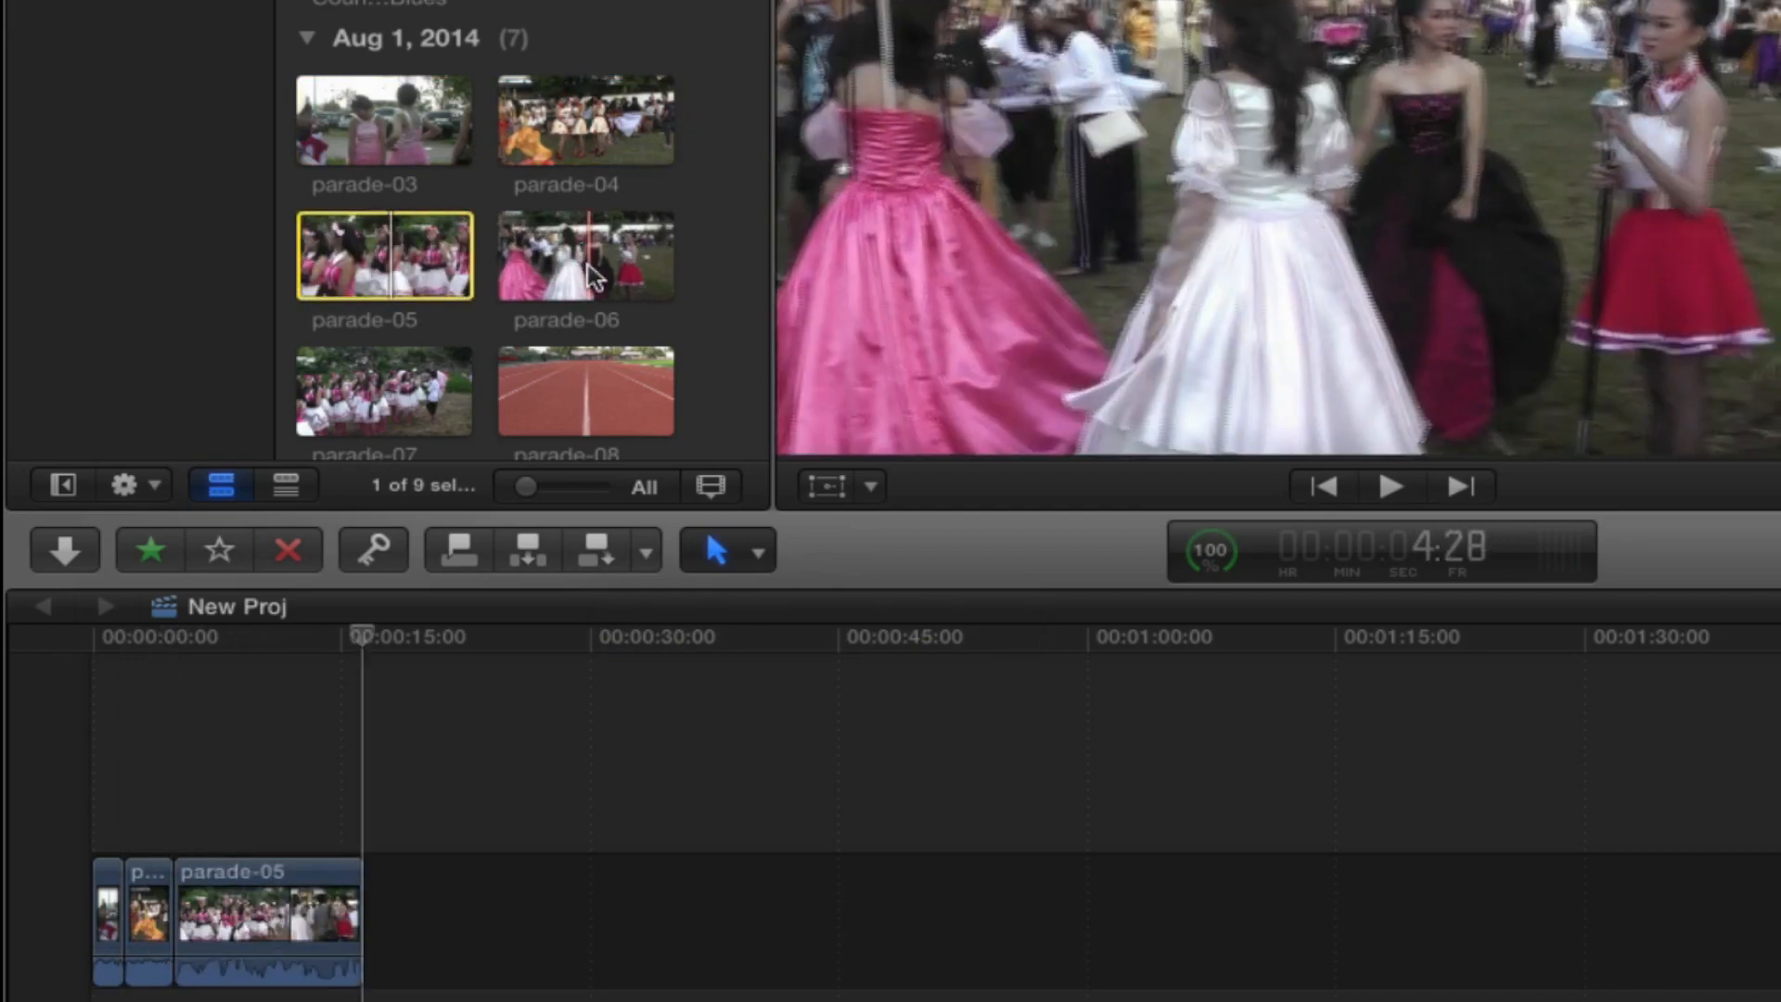
Step: Select the clips parade-06 through parade-08 together and append them to the end of the timeline
left_click(595, 276)
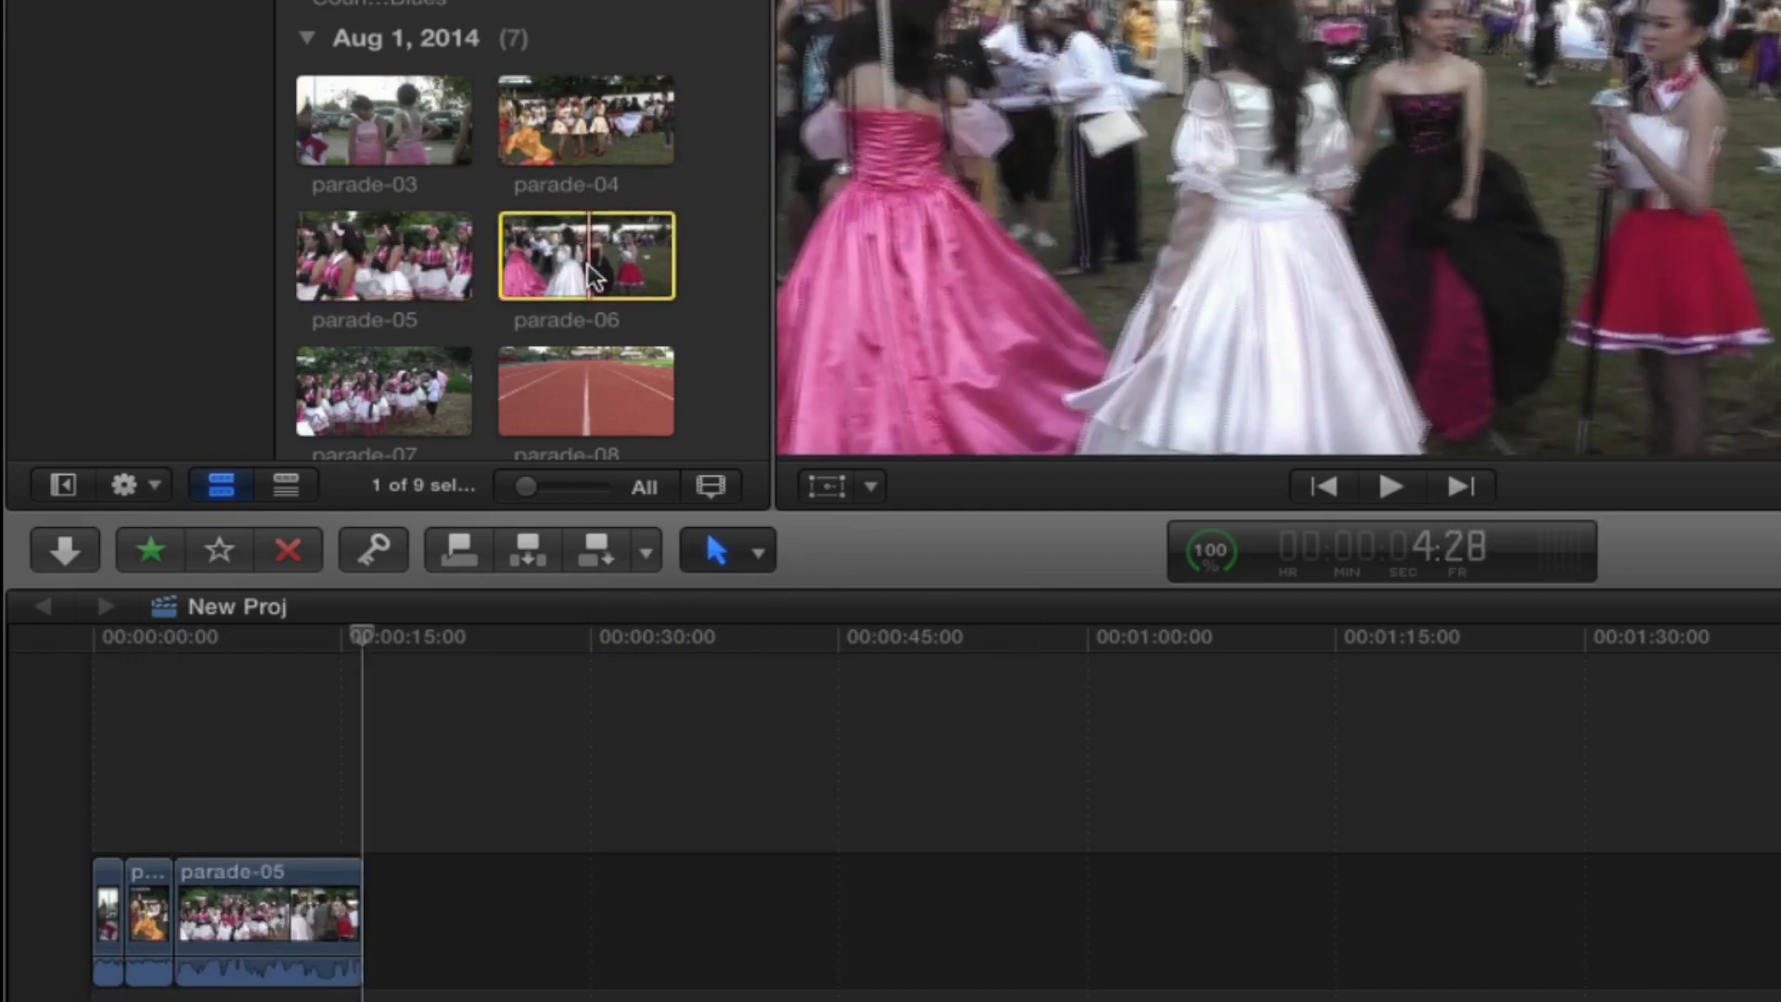
scroll(594, 277, "down", 2)
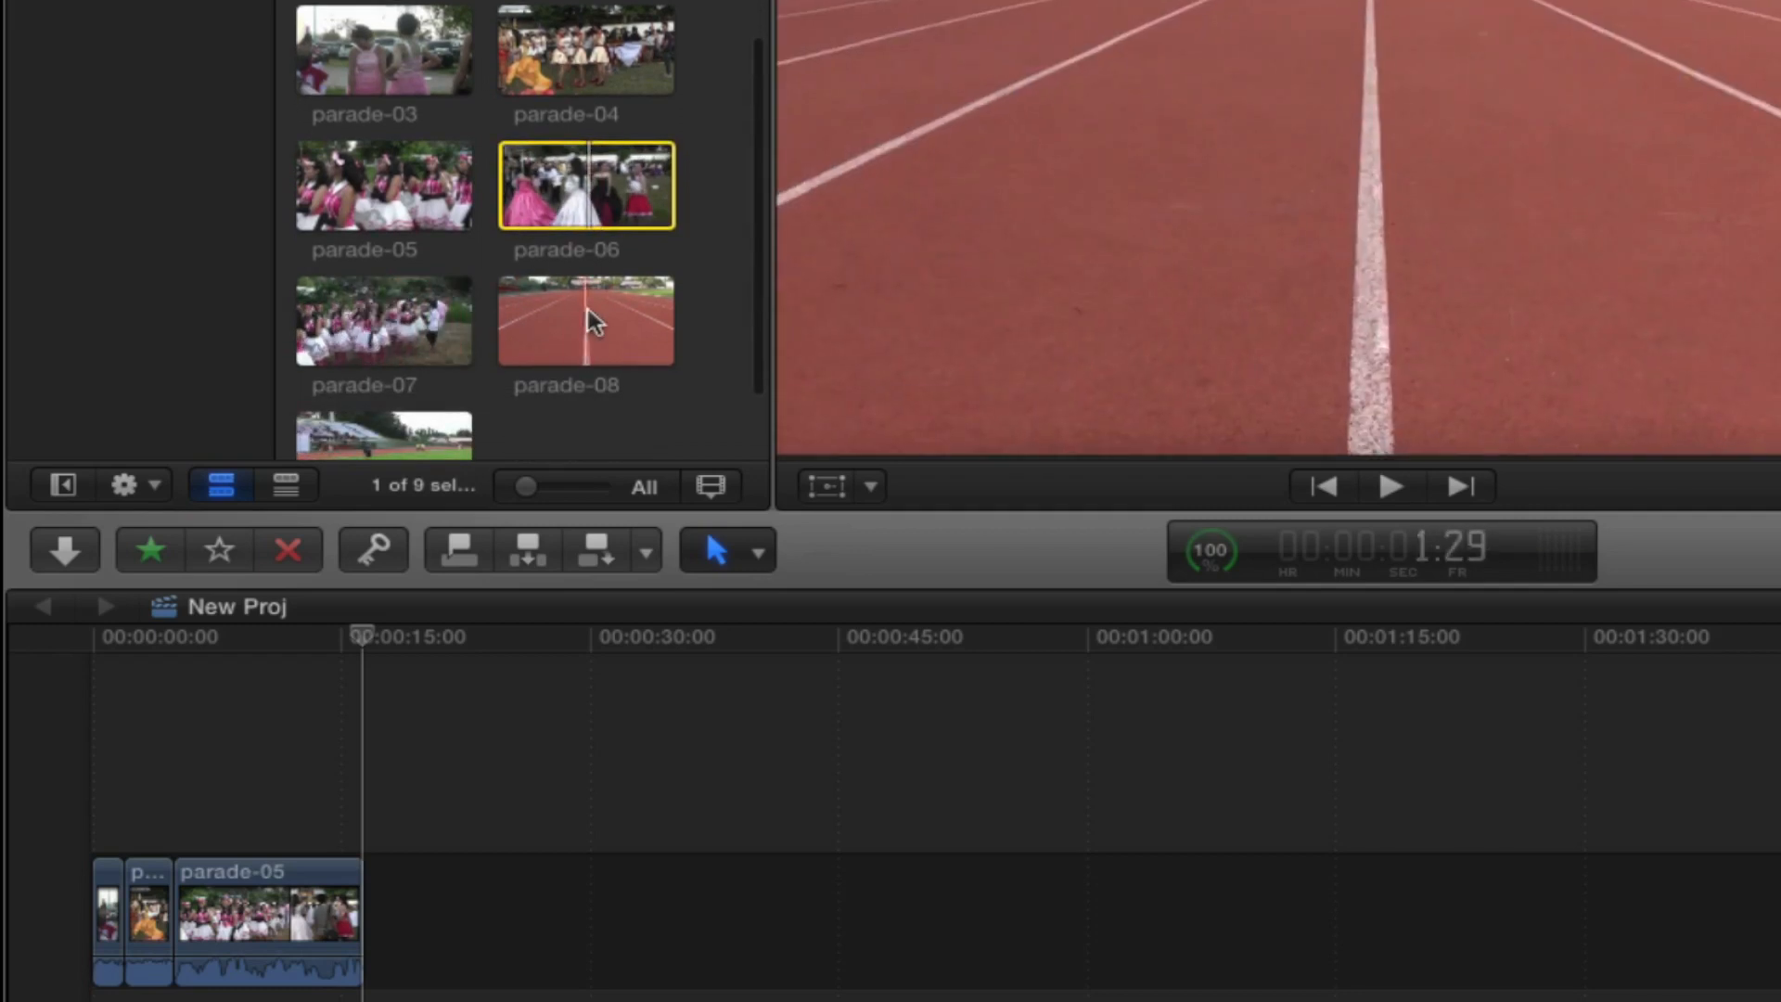
left_click(595, 316, "shift")
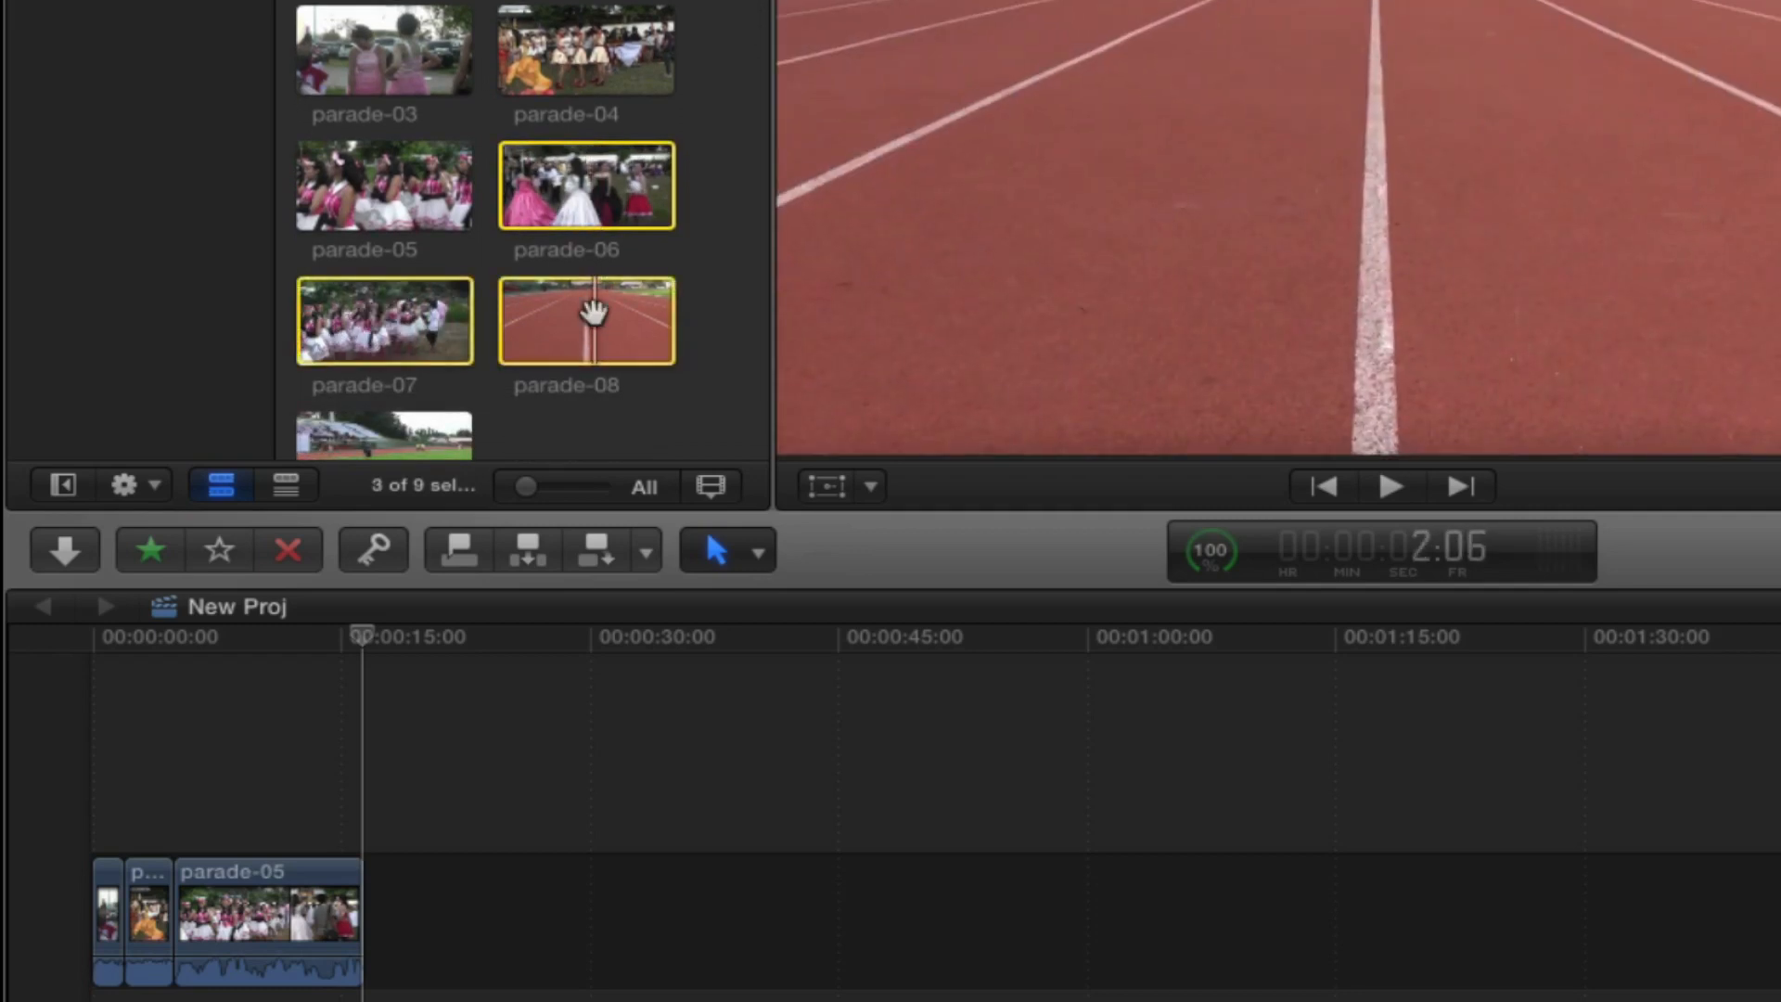
key("e")
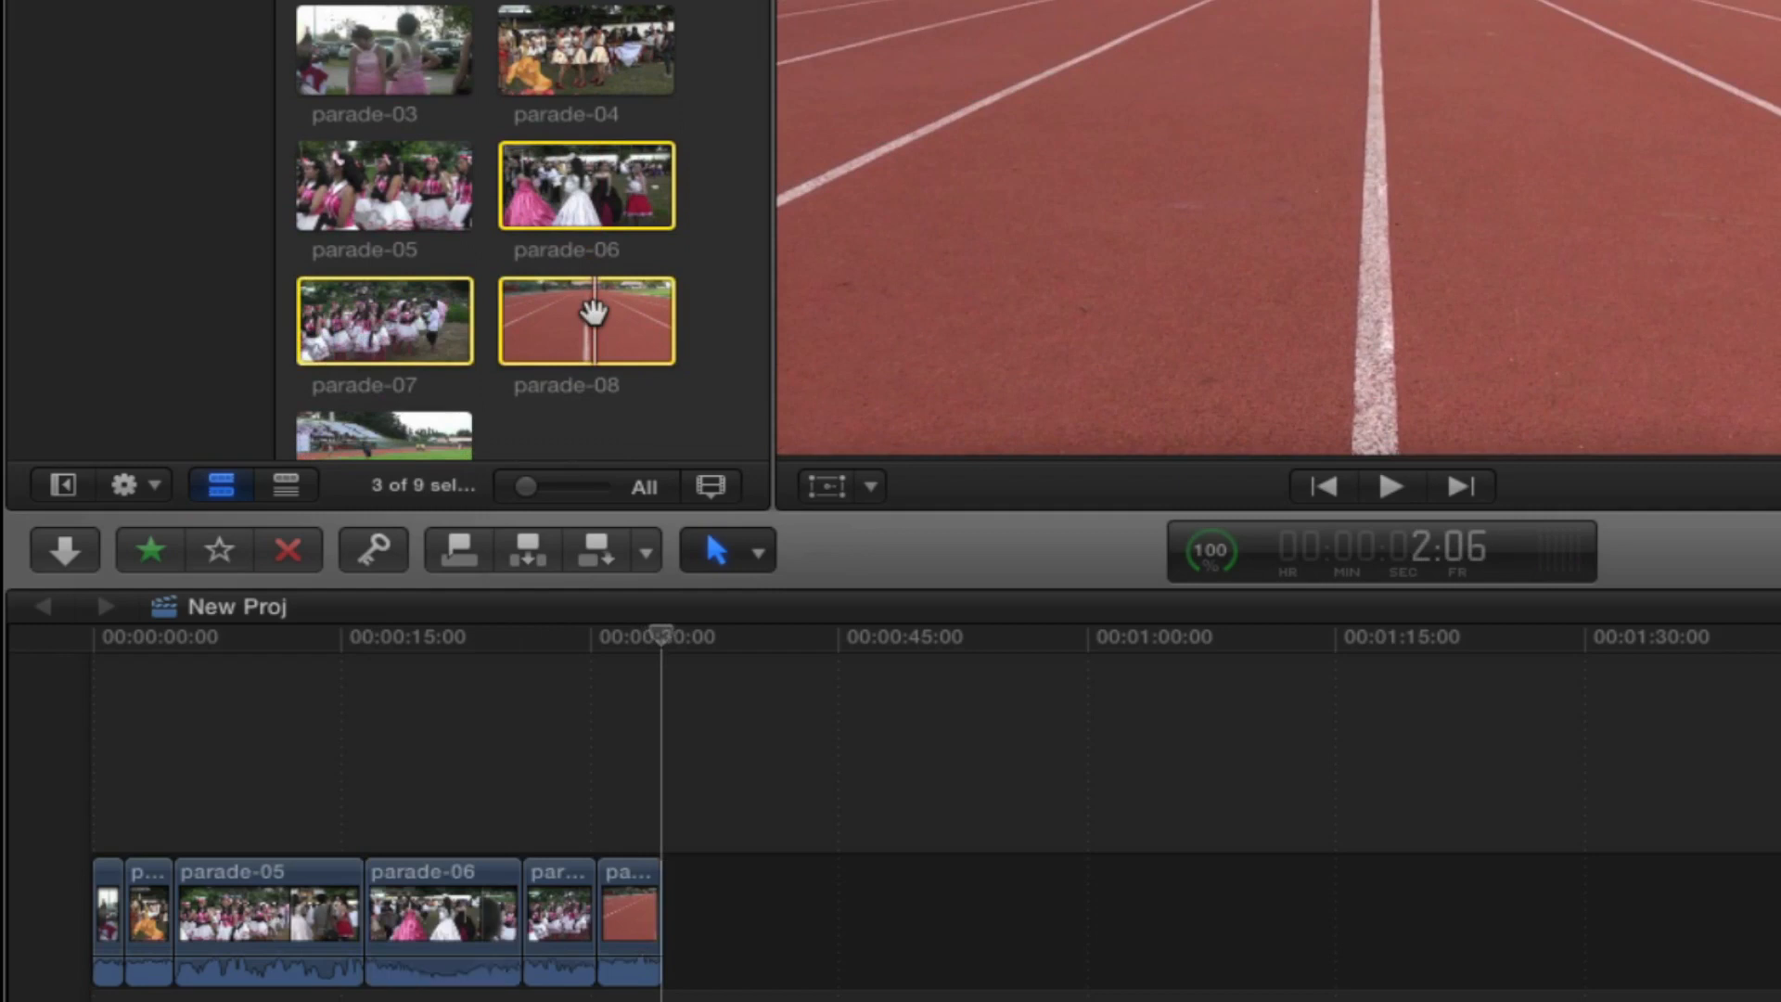
Step: Place the Country Blues audio clip beneath the video clips, aligned with the start of the timeline
scroll(593, 313, "down", 1)
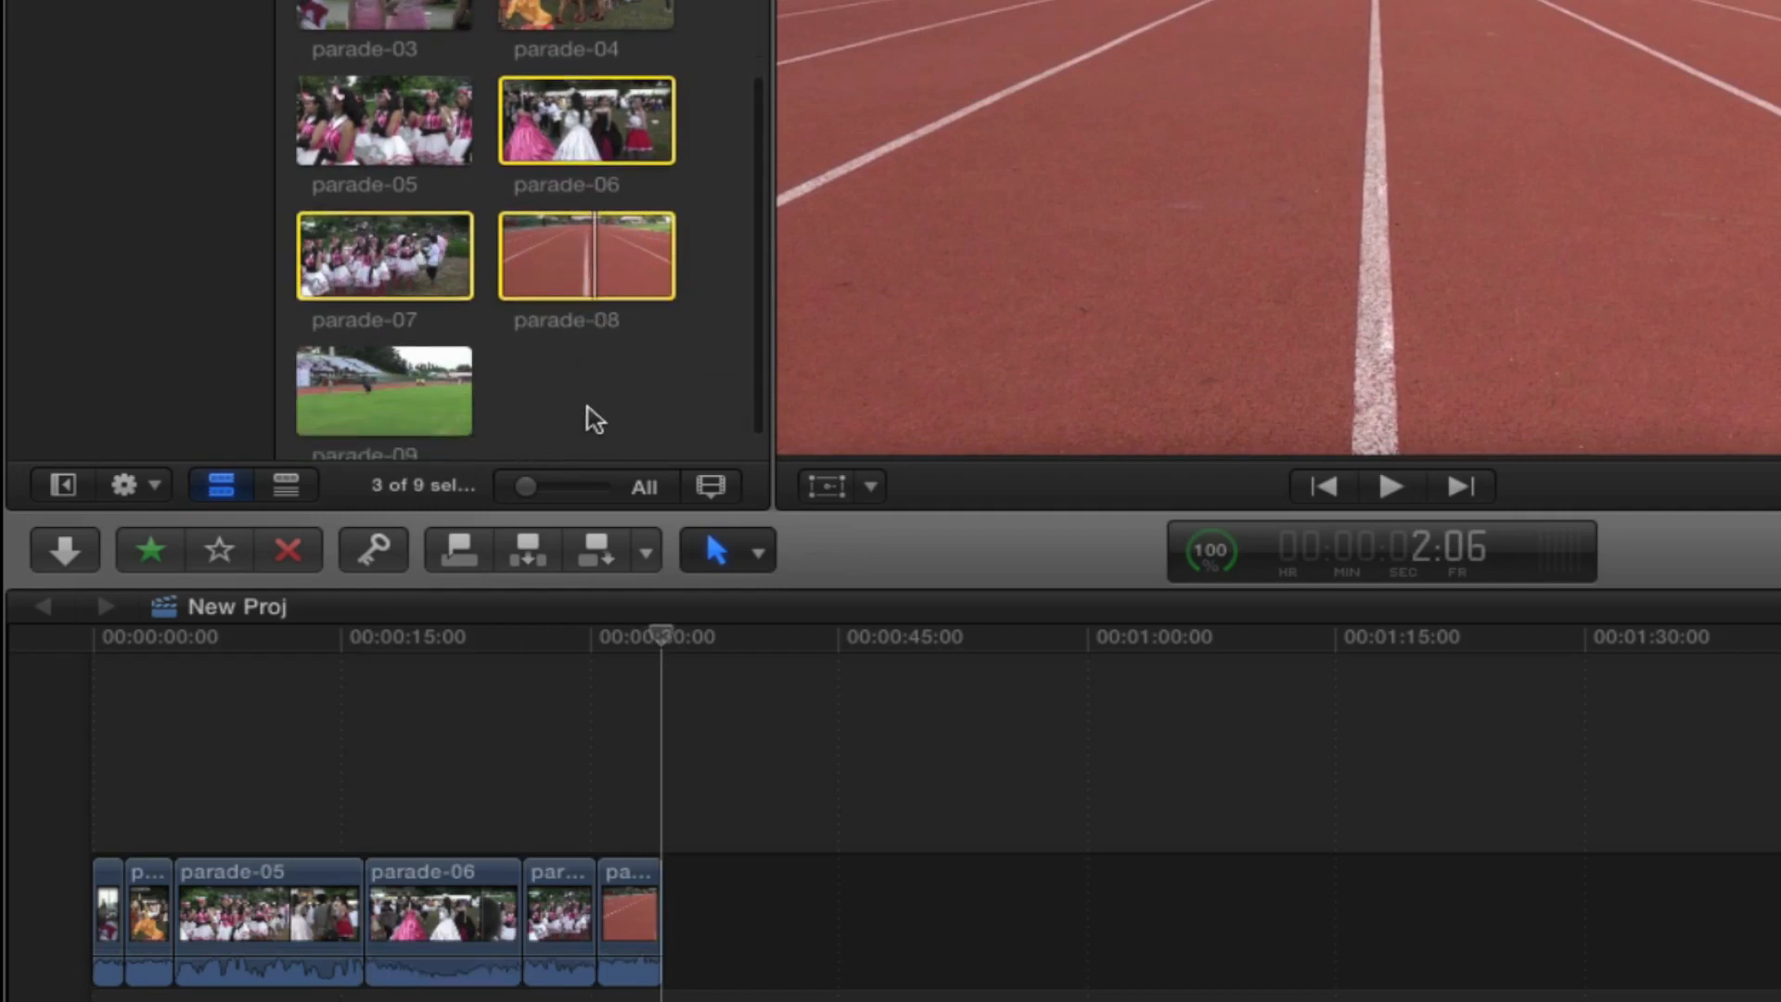
scroll(591, 411, "down", 2)
scroll(591, 413, "up", 4)
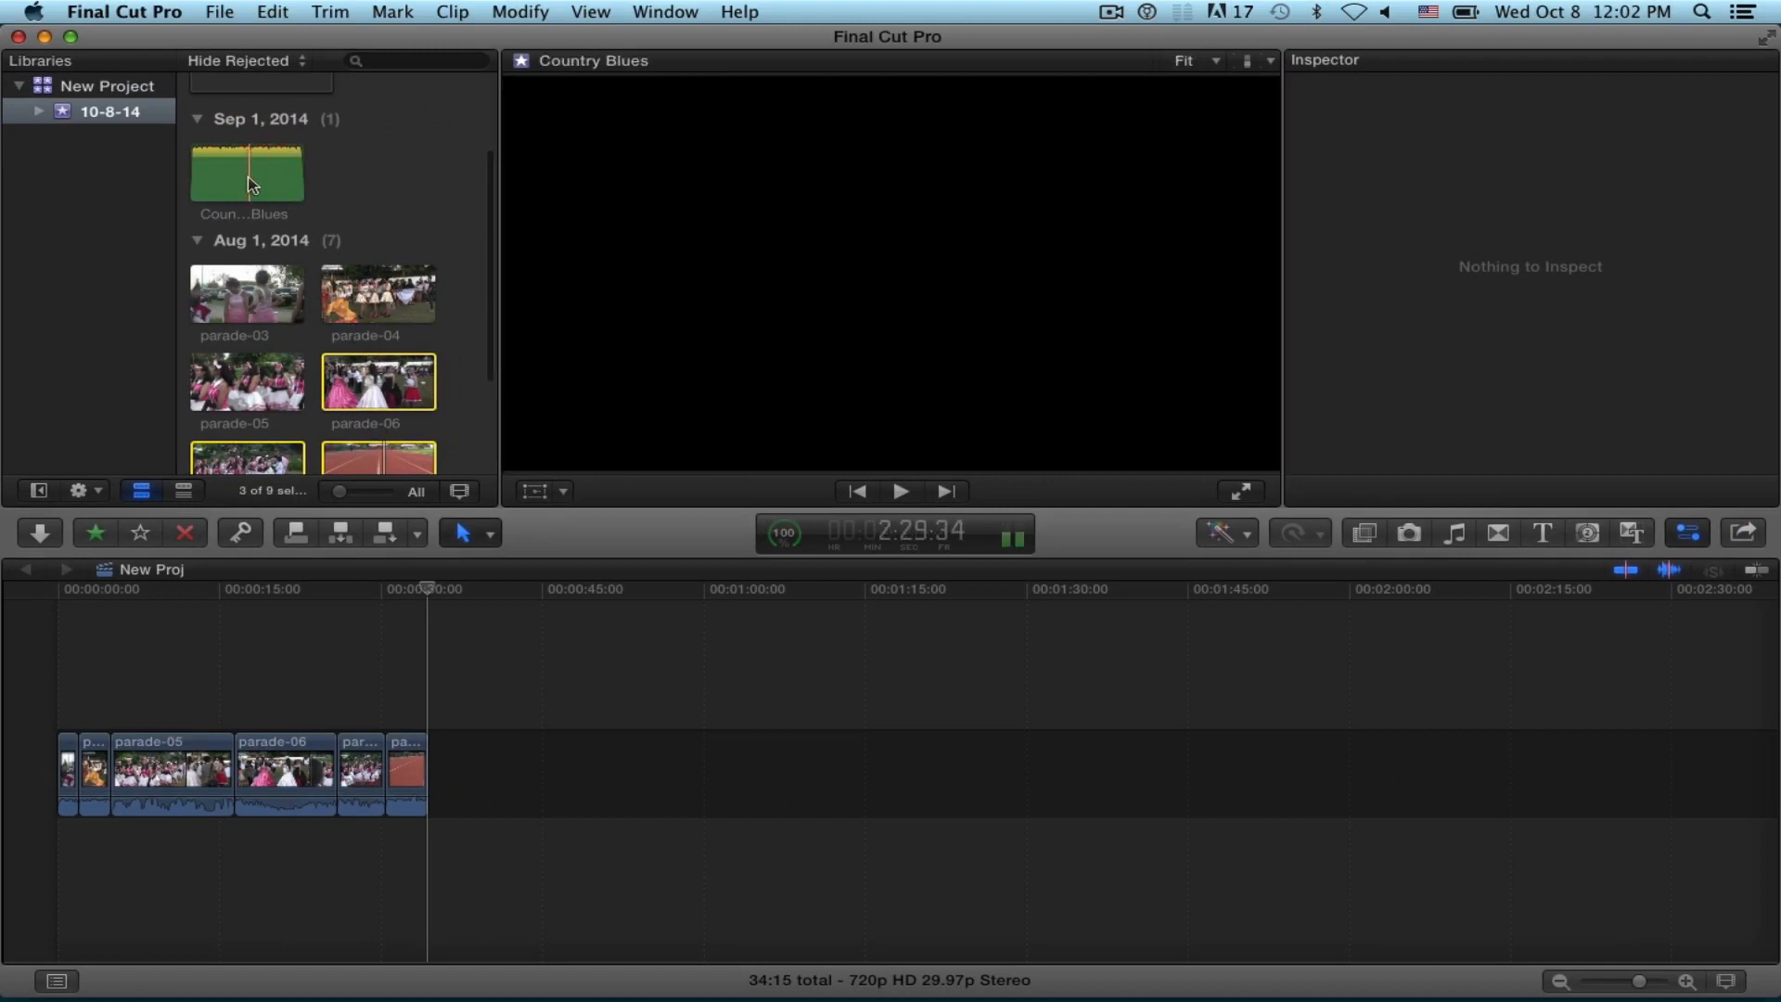
left_click(251, 185)
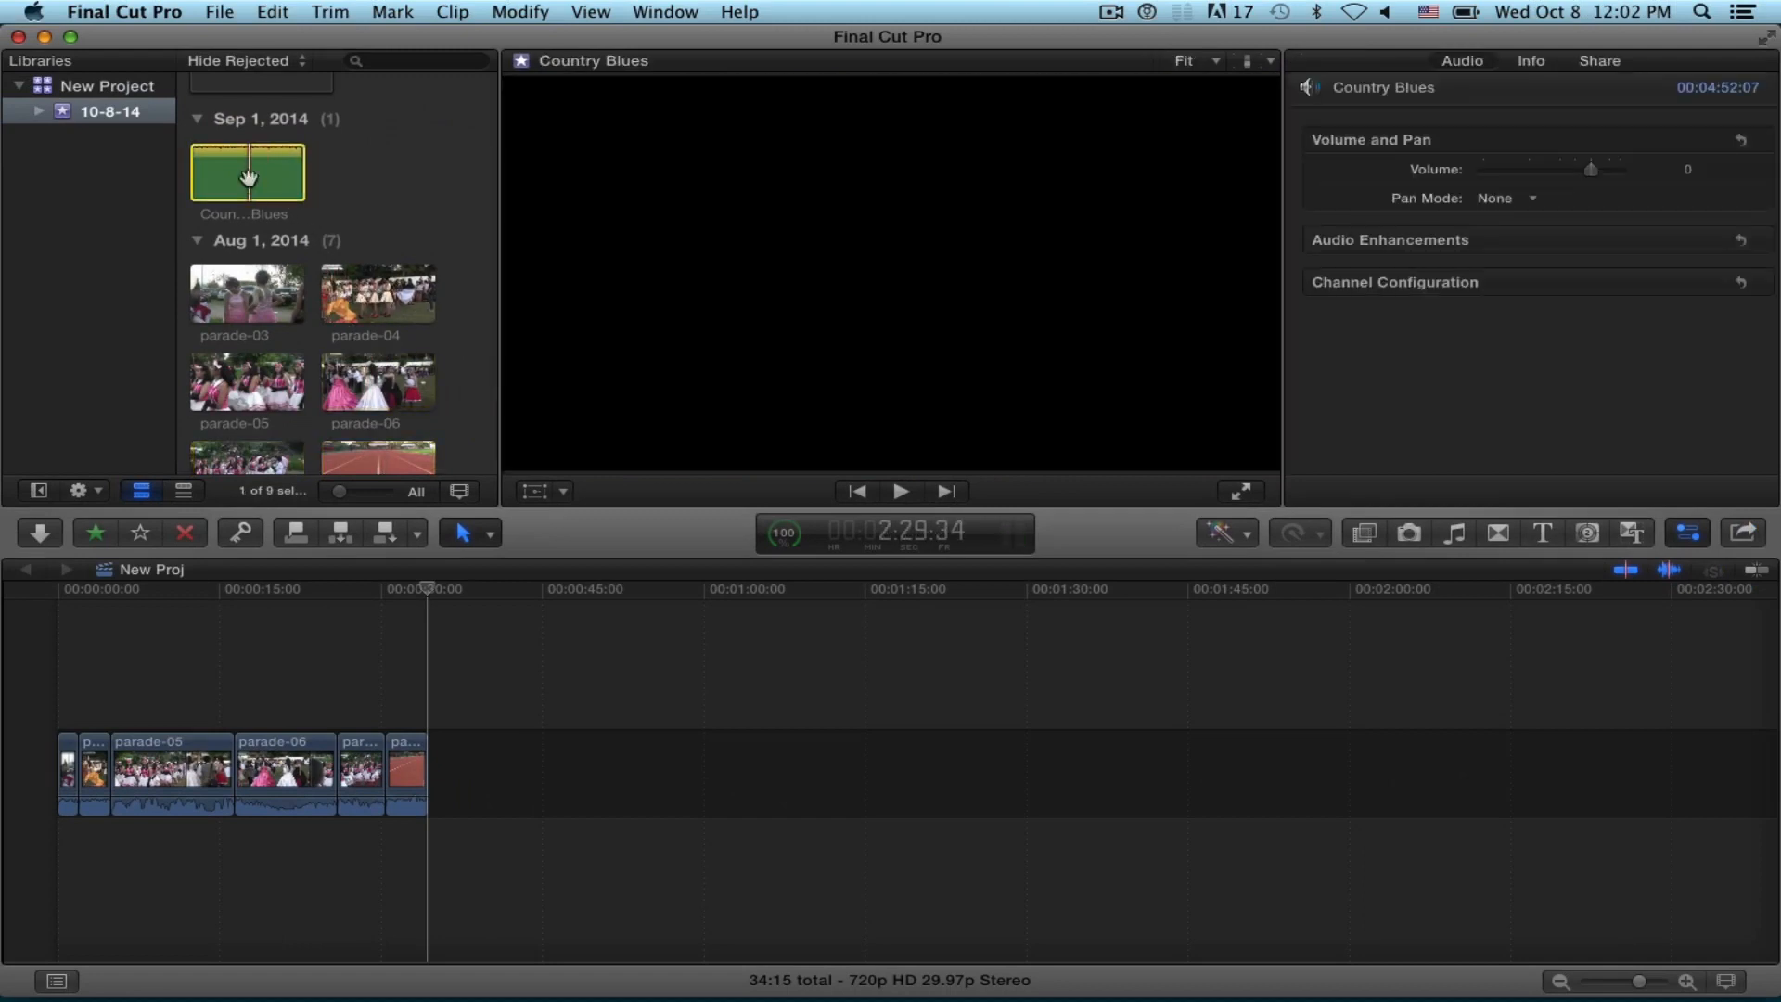
left_click_drag(247, 177, 58, 867)
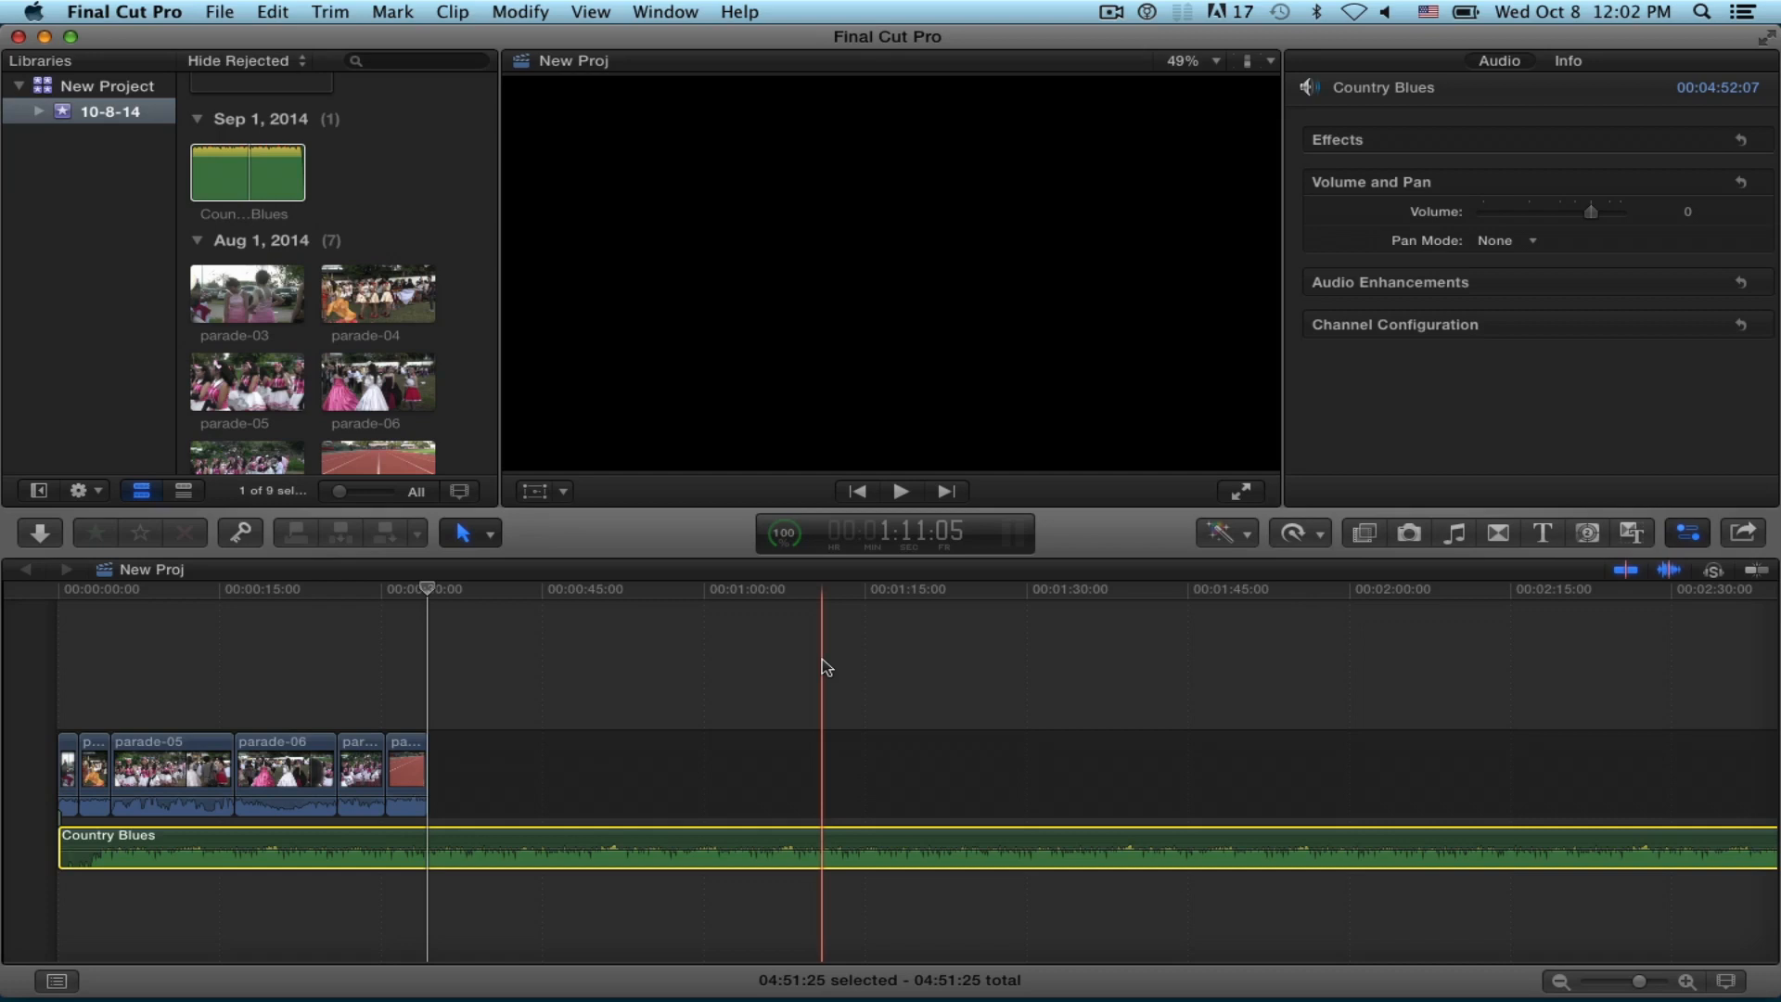
Step: Trim the end of the Country Blues clip back to the end of the last video clip, parade-08
key("shift+z")
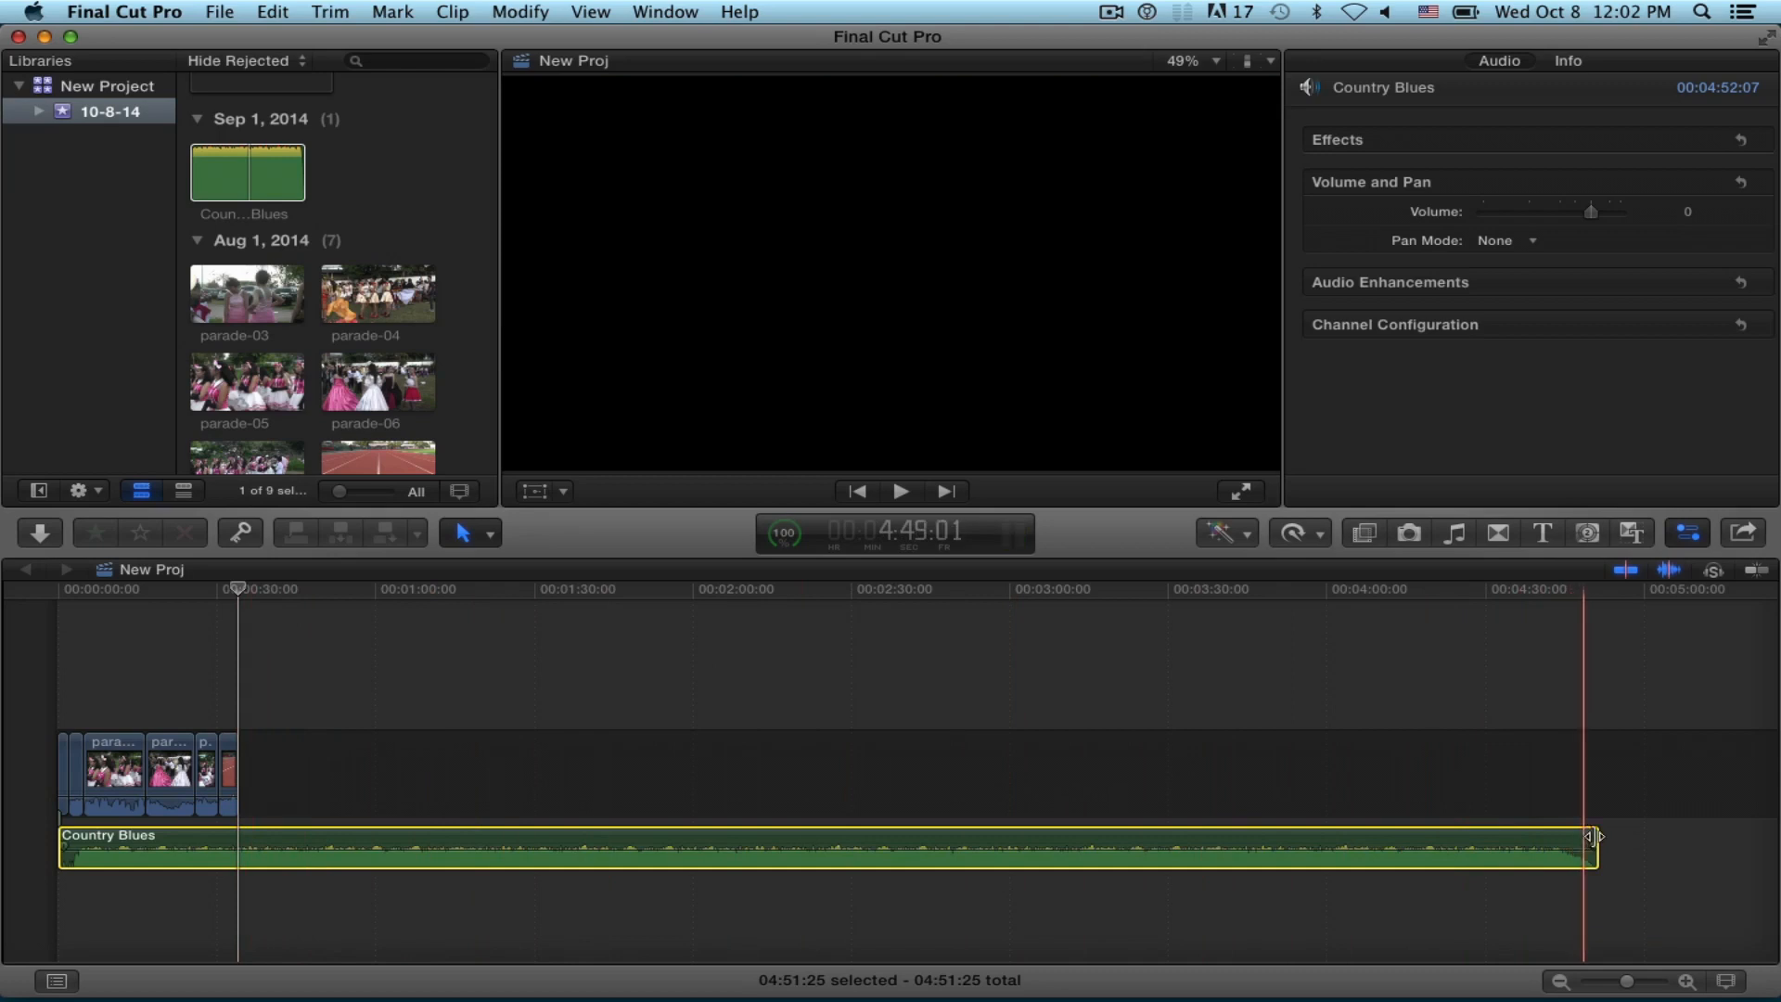
left_click_drag(1592, 836, 238, 841)
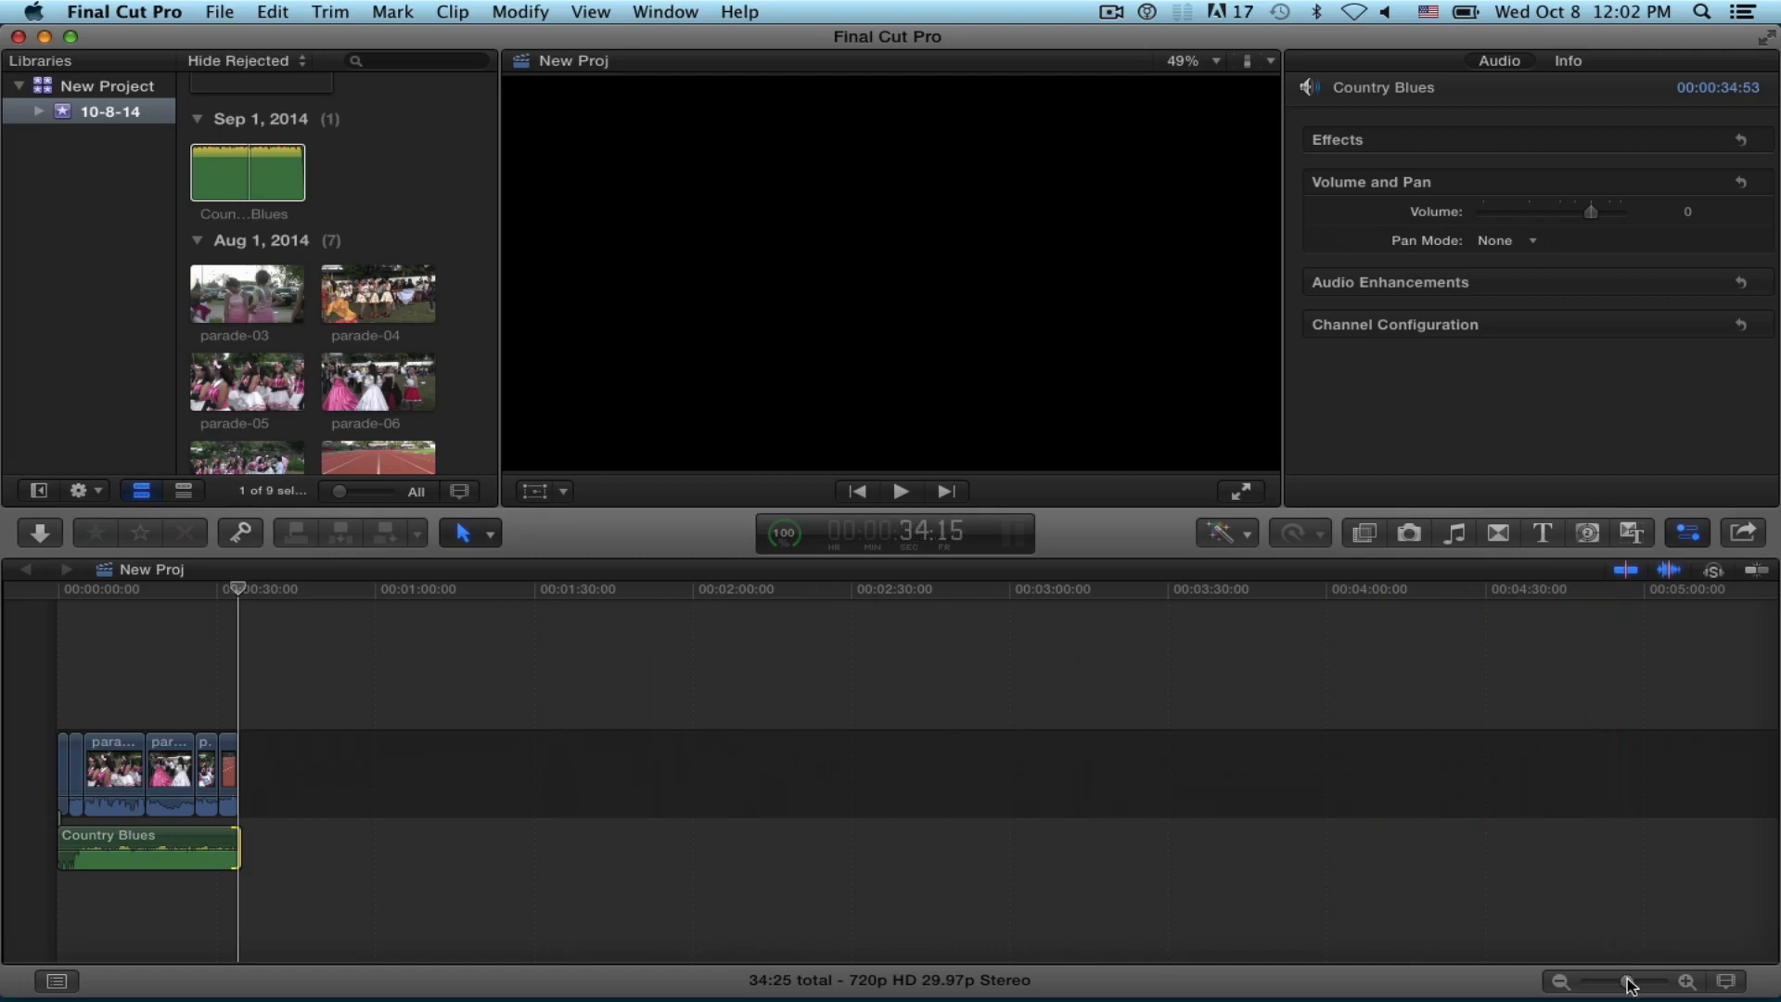
left_click_drag(1629, 983, 1621, 985)
scroll(1383, 928, "left", 5)
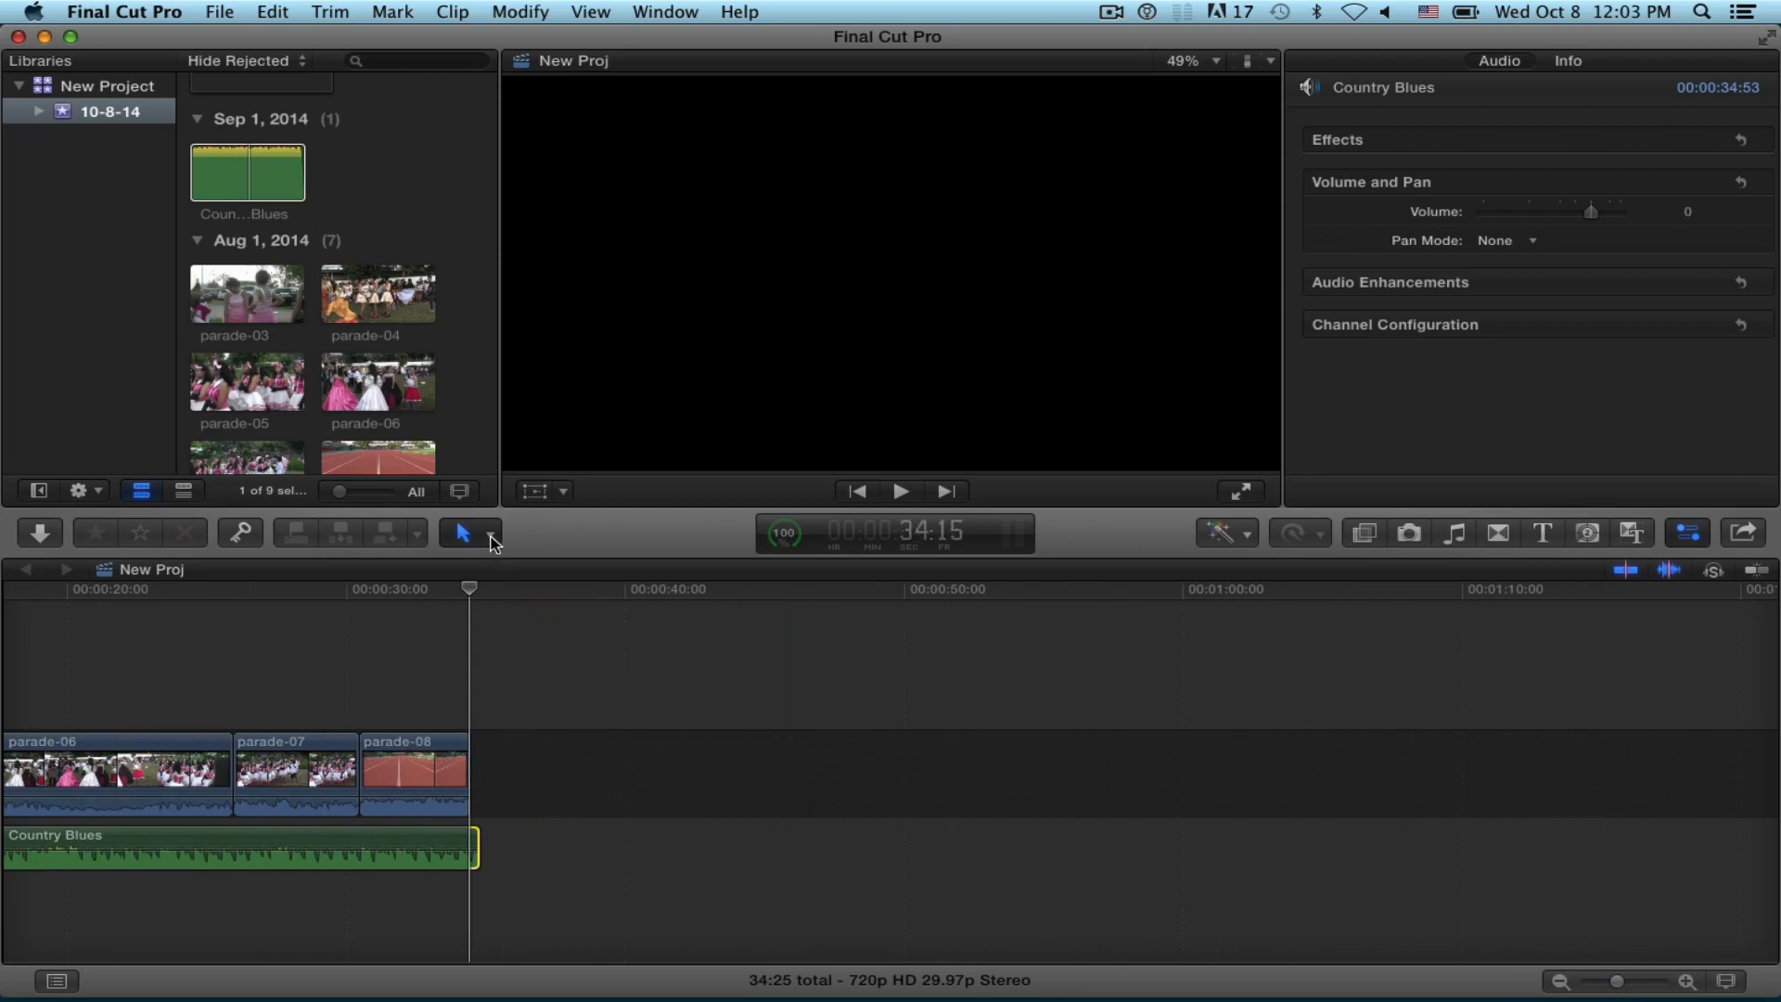
Step: Examine the cut between parade-06 and parade-07 up close with the Zoom tool, and return to the wider timeline
left_click(490, 533)
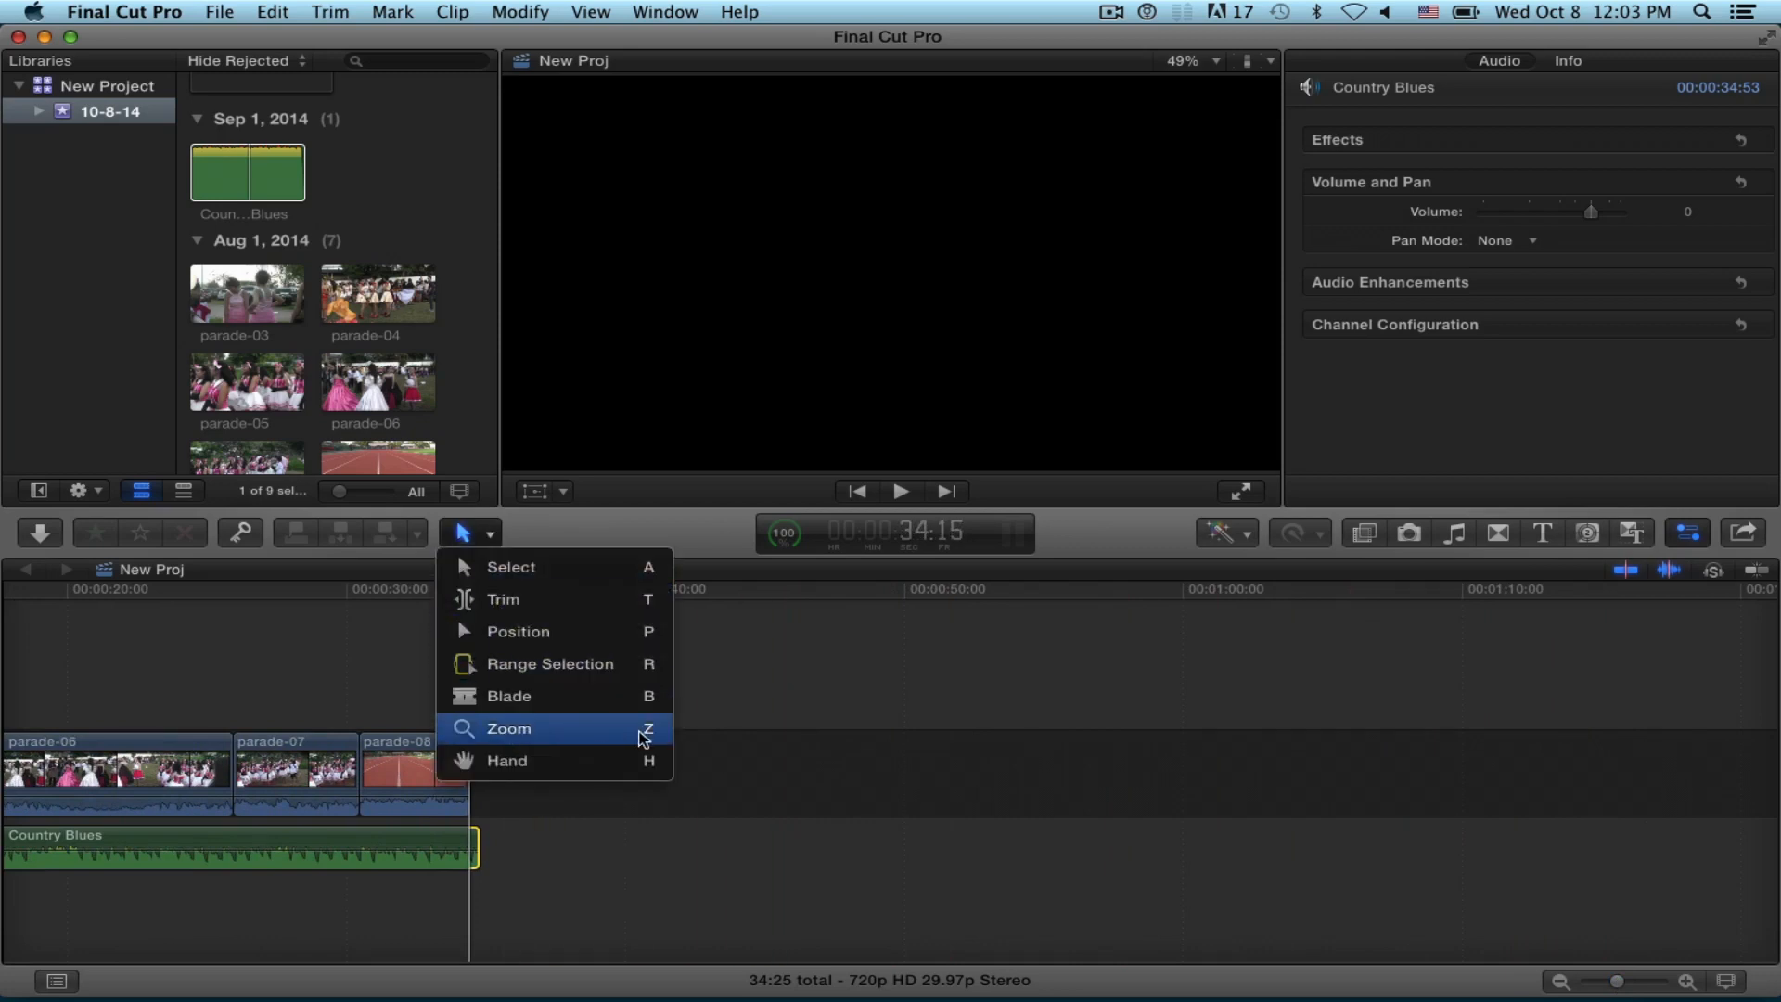
left_click(777, 653)
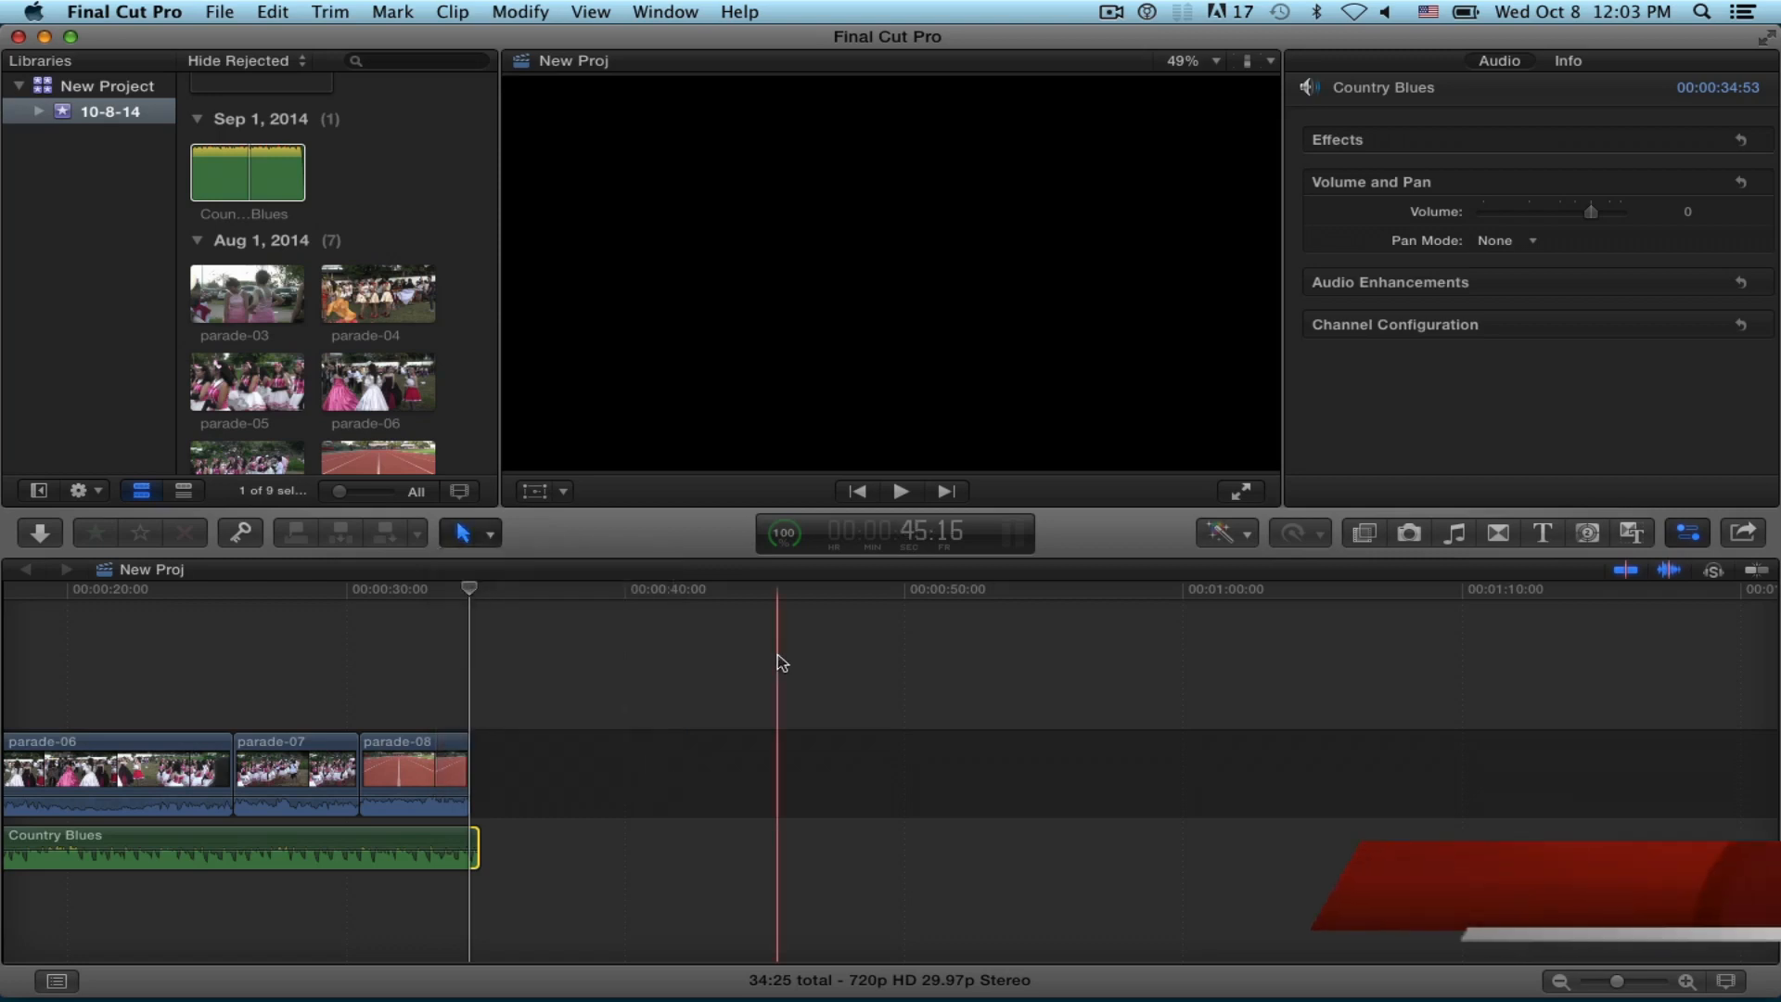
key("z")
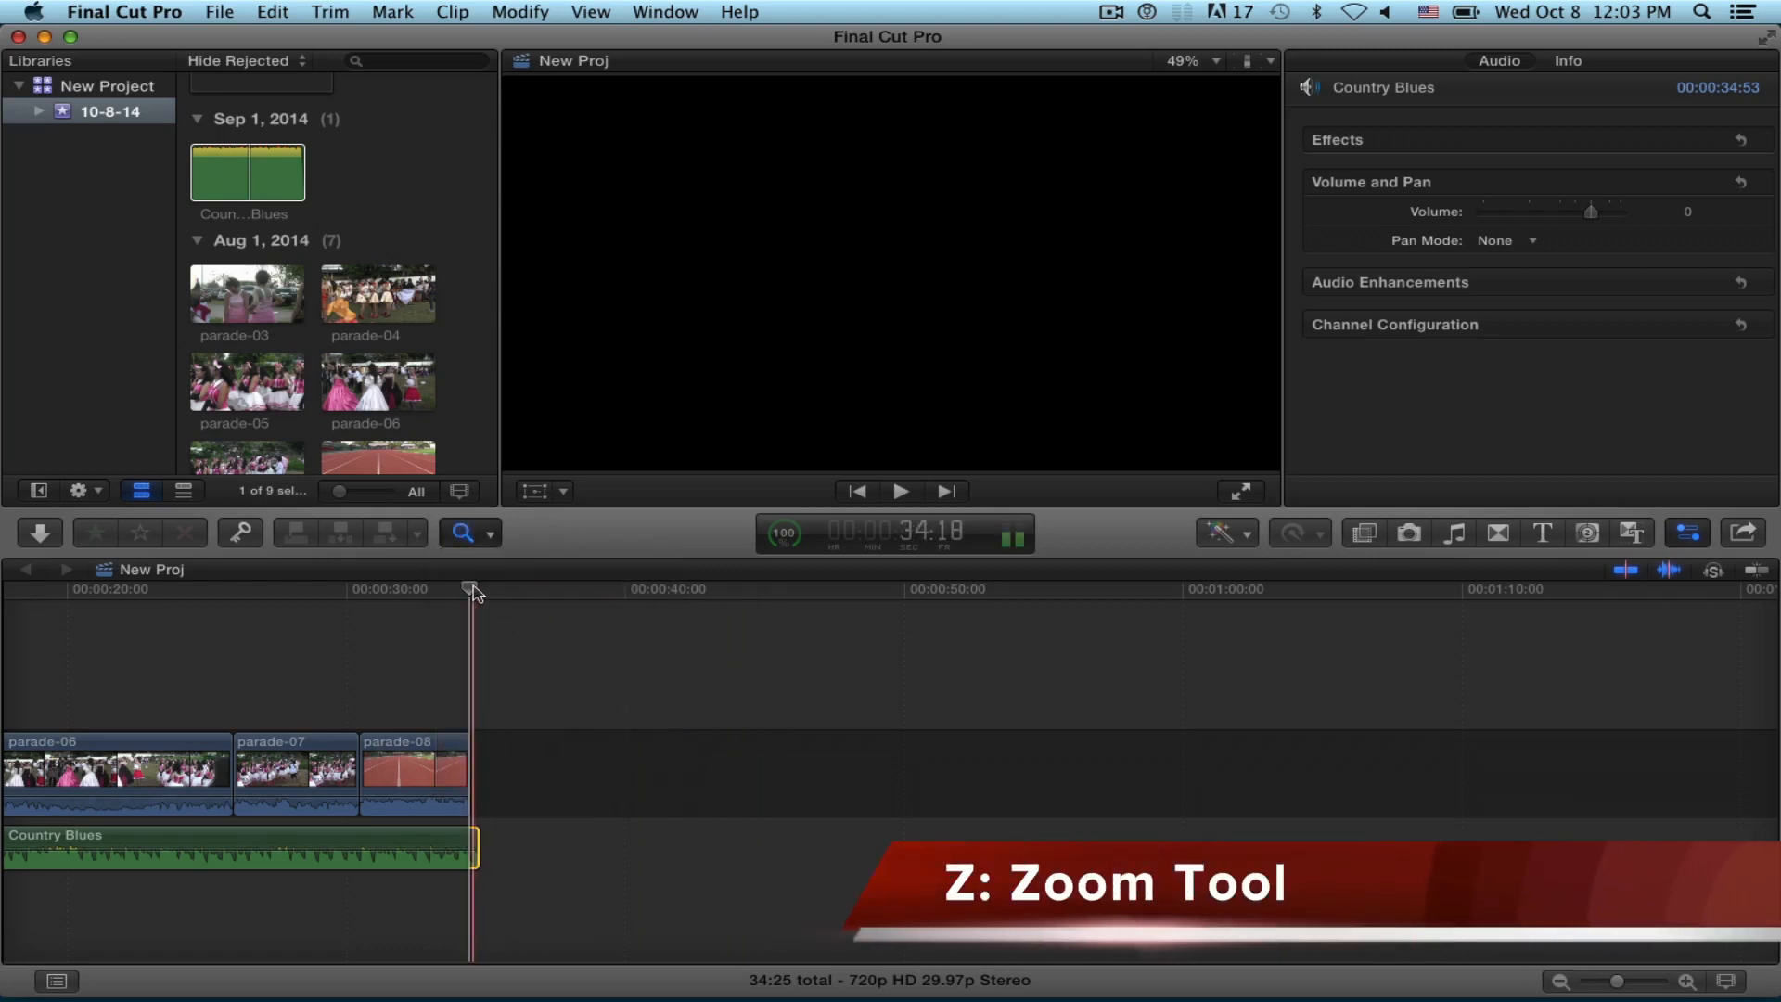
left_click_drag(473, 593, 237, 592)
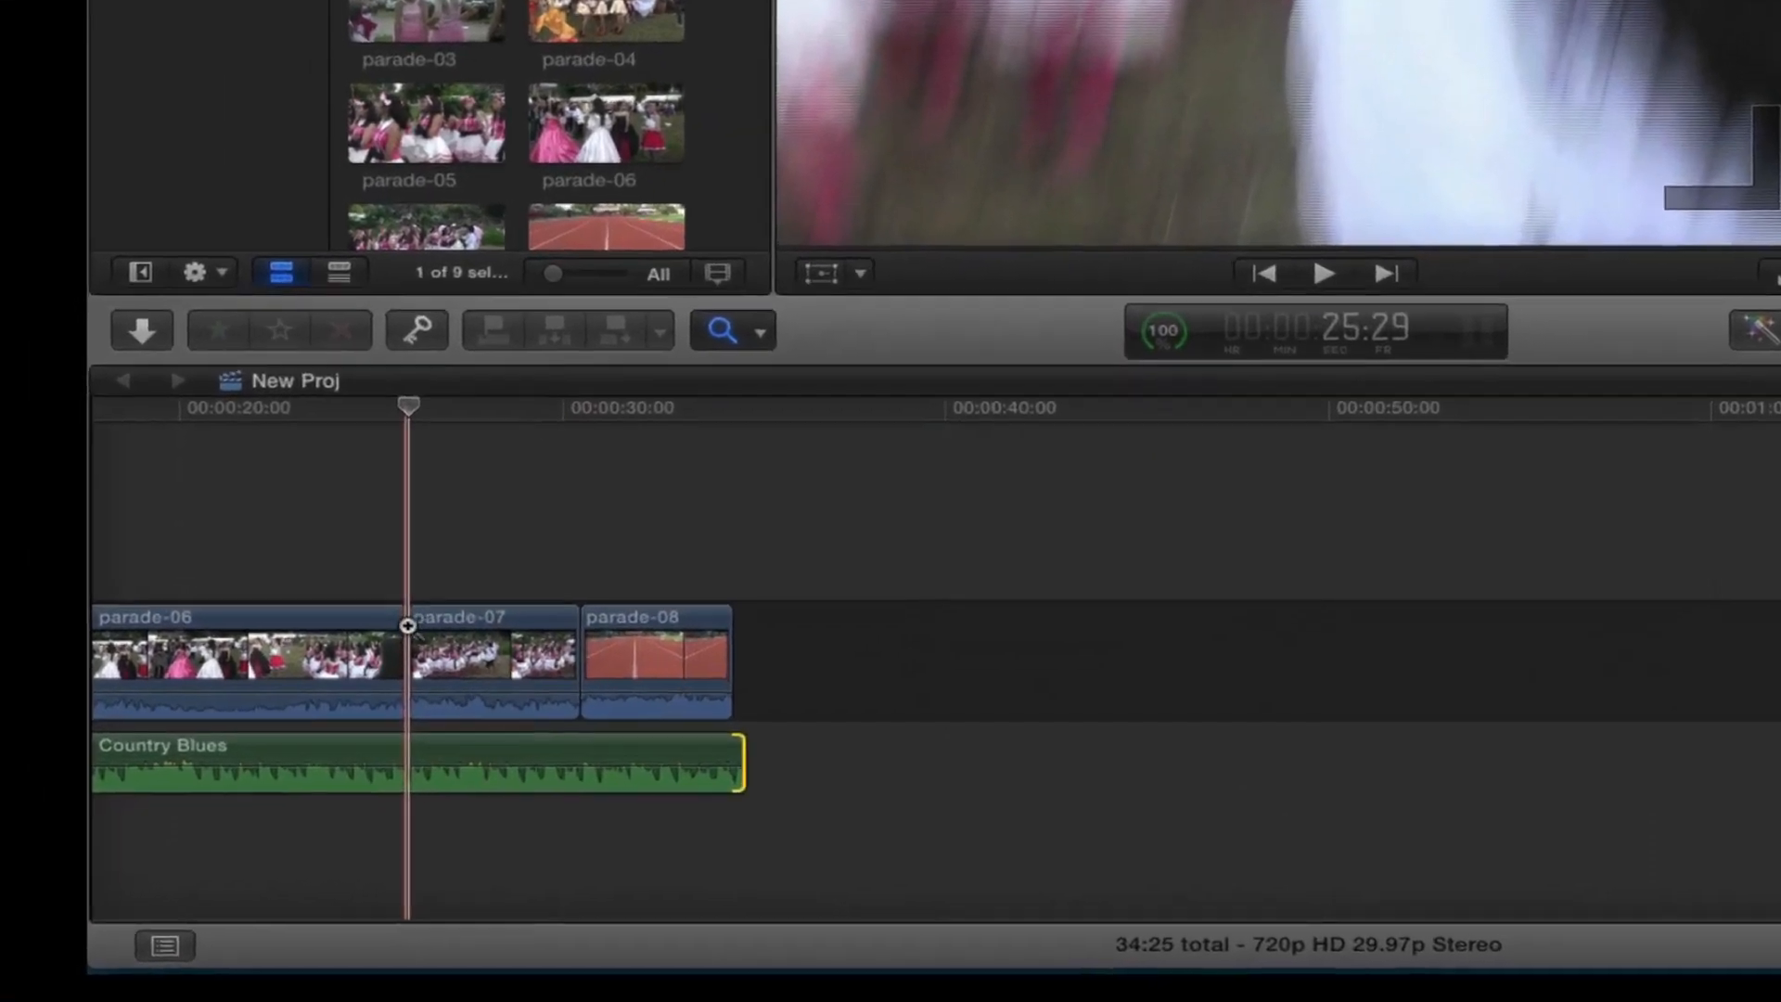
key("super+equal")
key("super+equal")
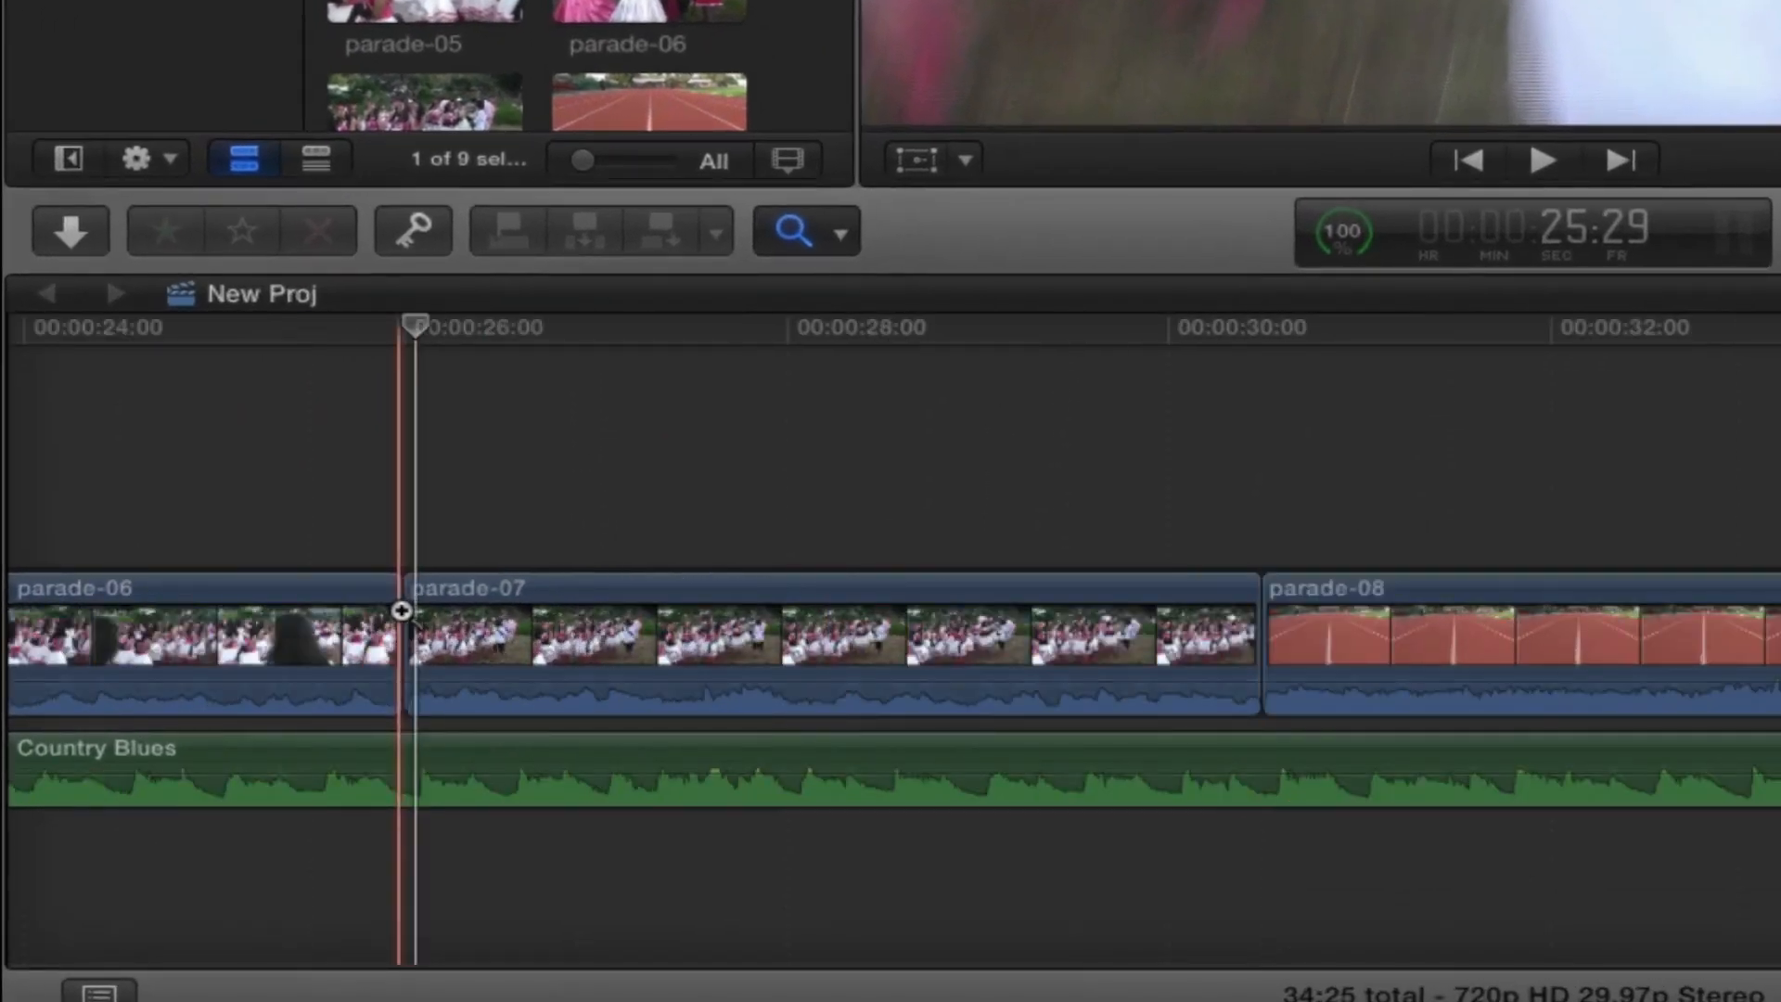
key("super+equal")
key("super+equal")
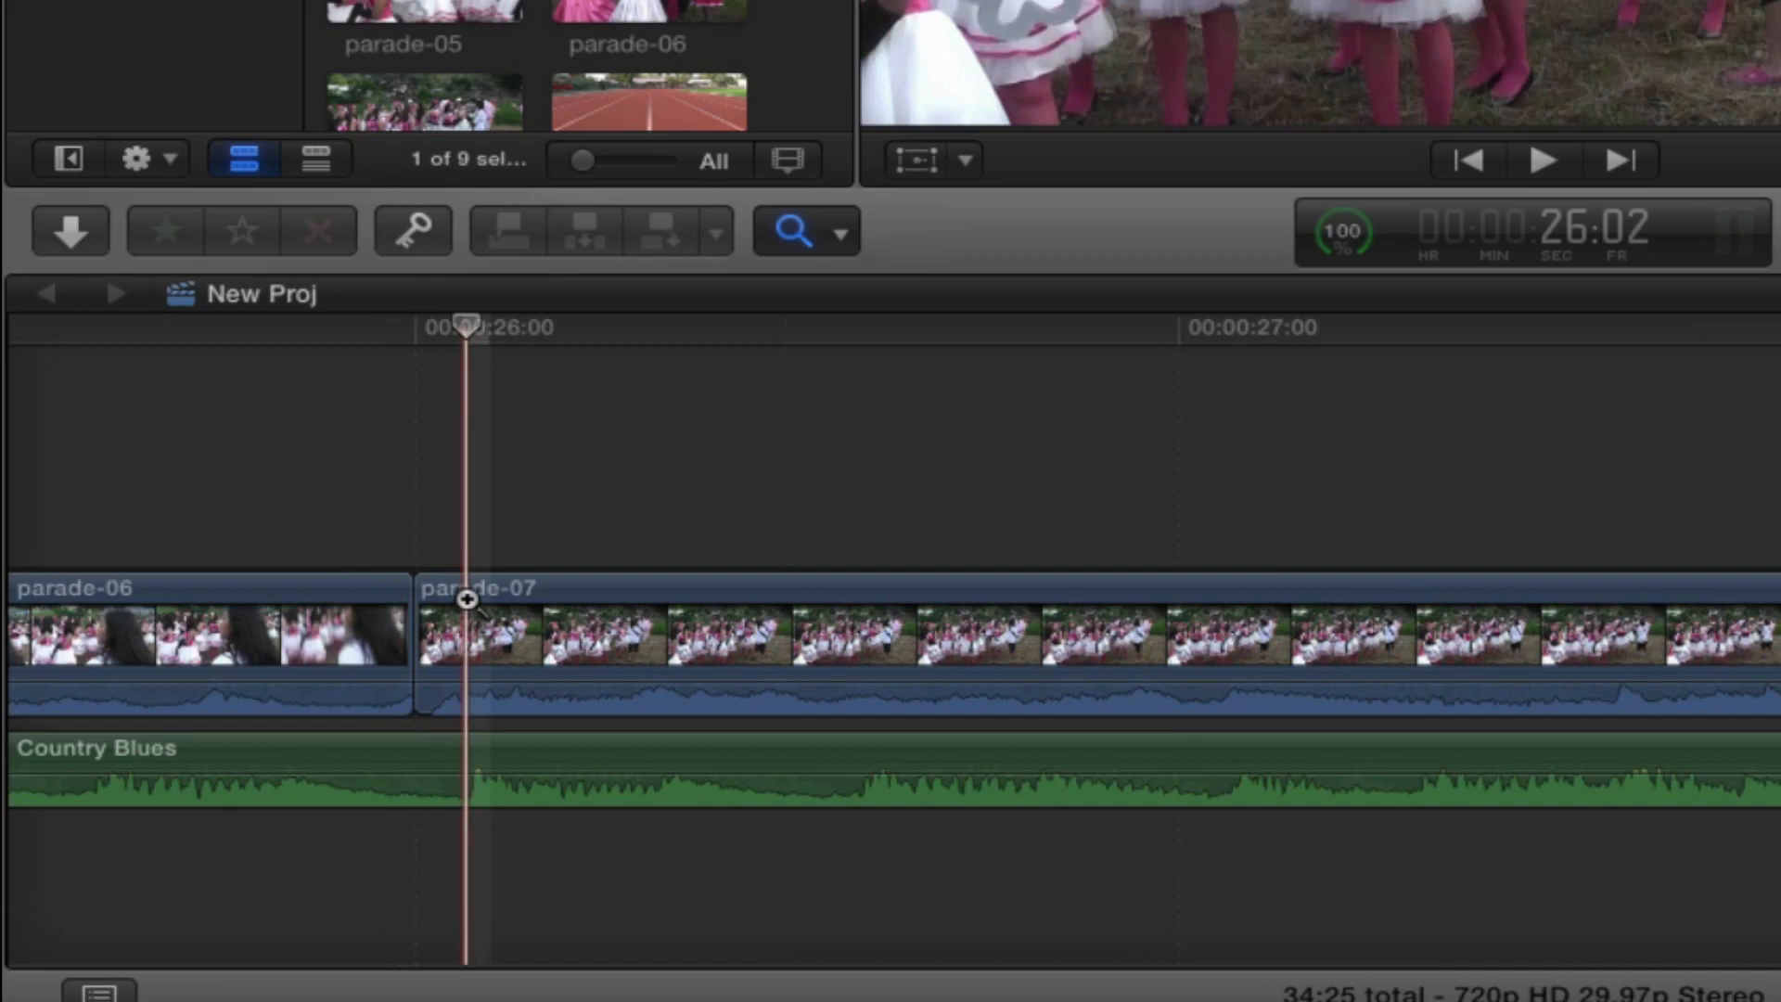
key("super+minus")
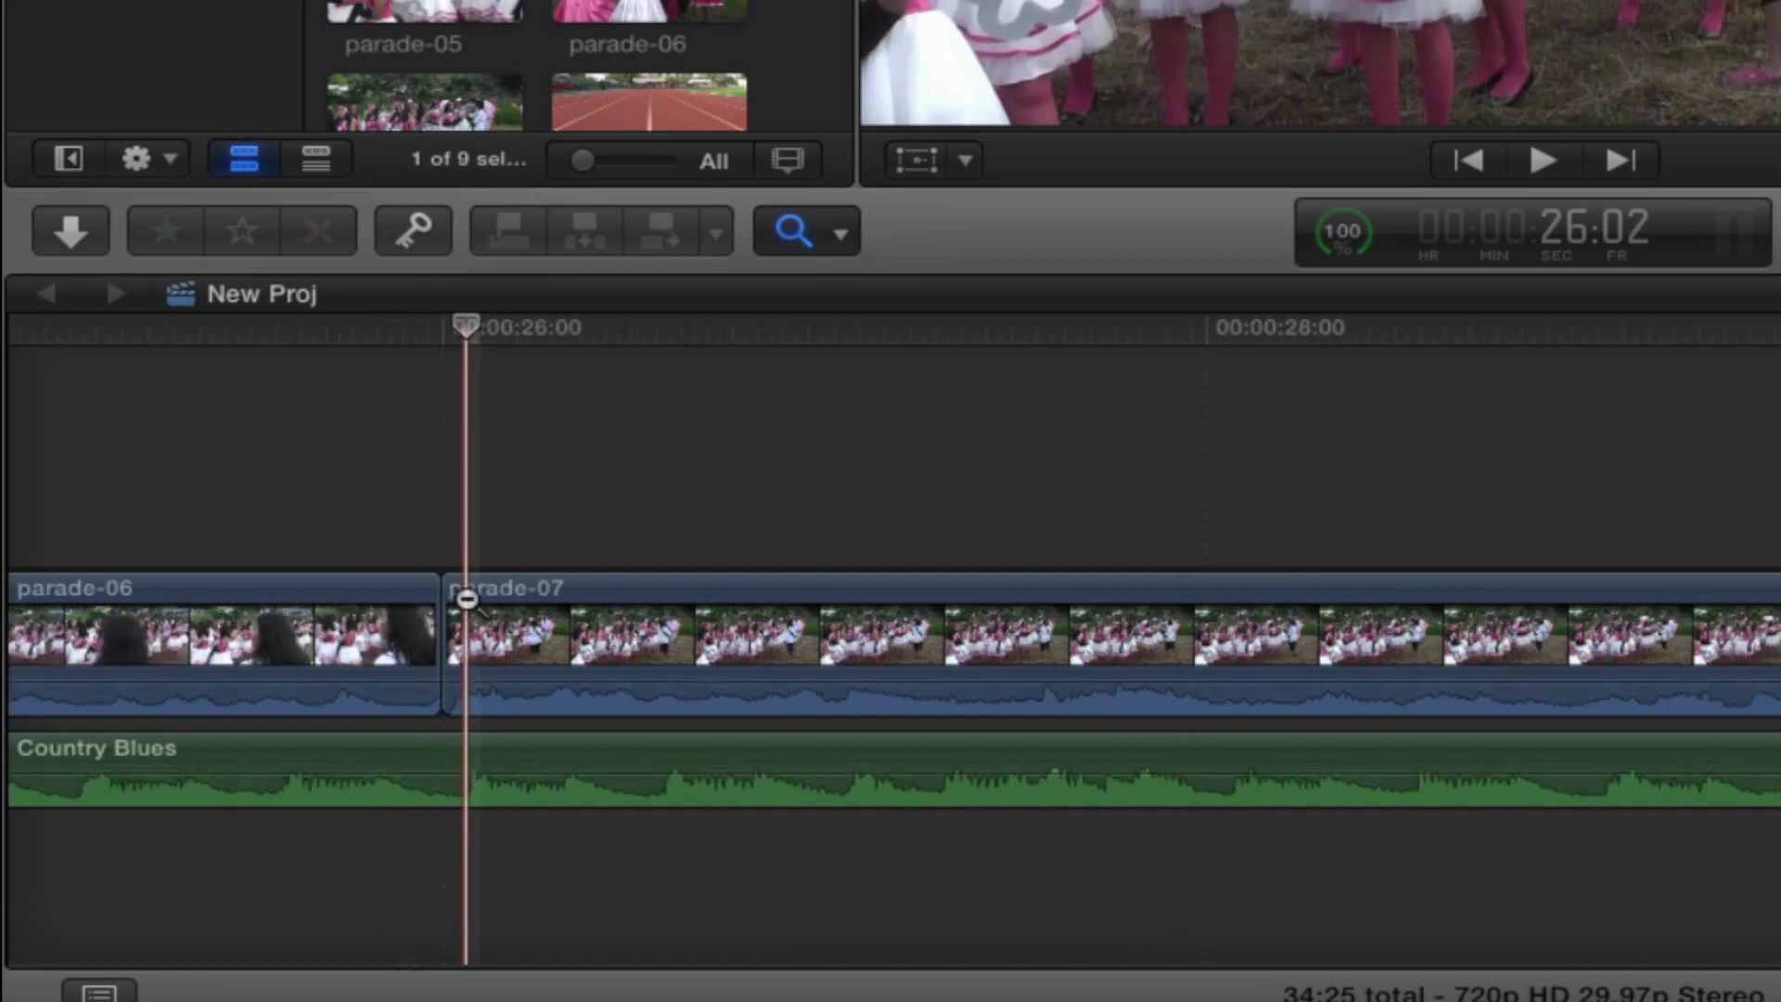
left_click(466, 598, "alt")
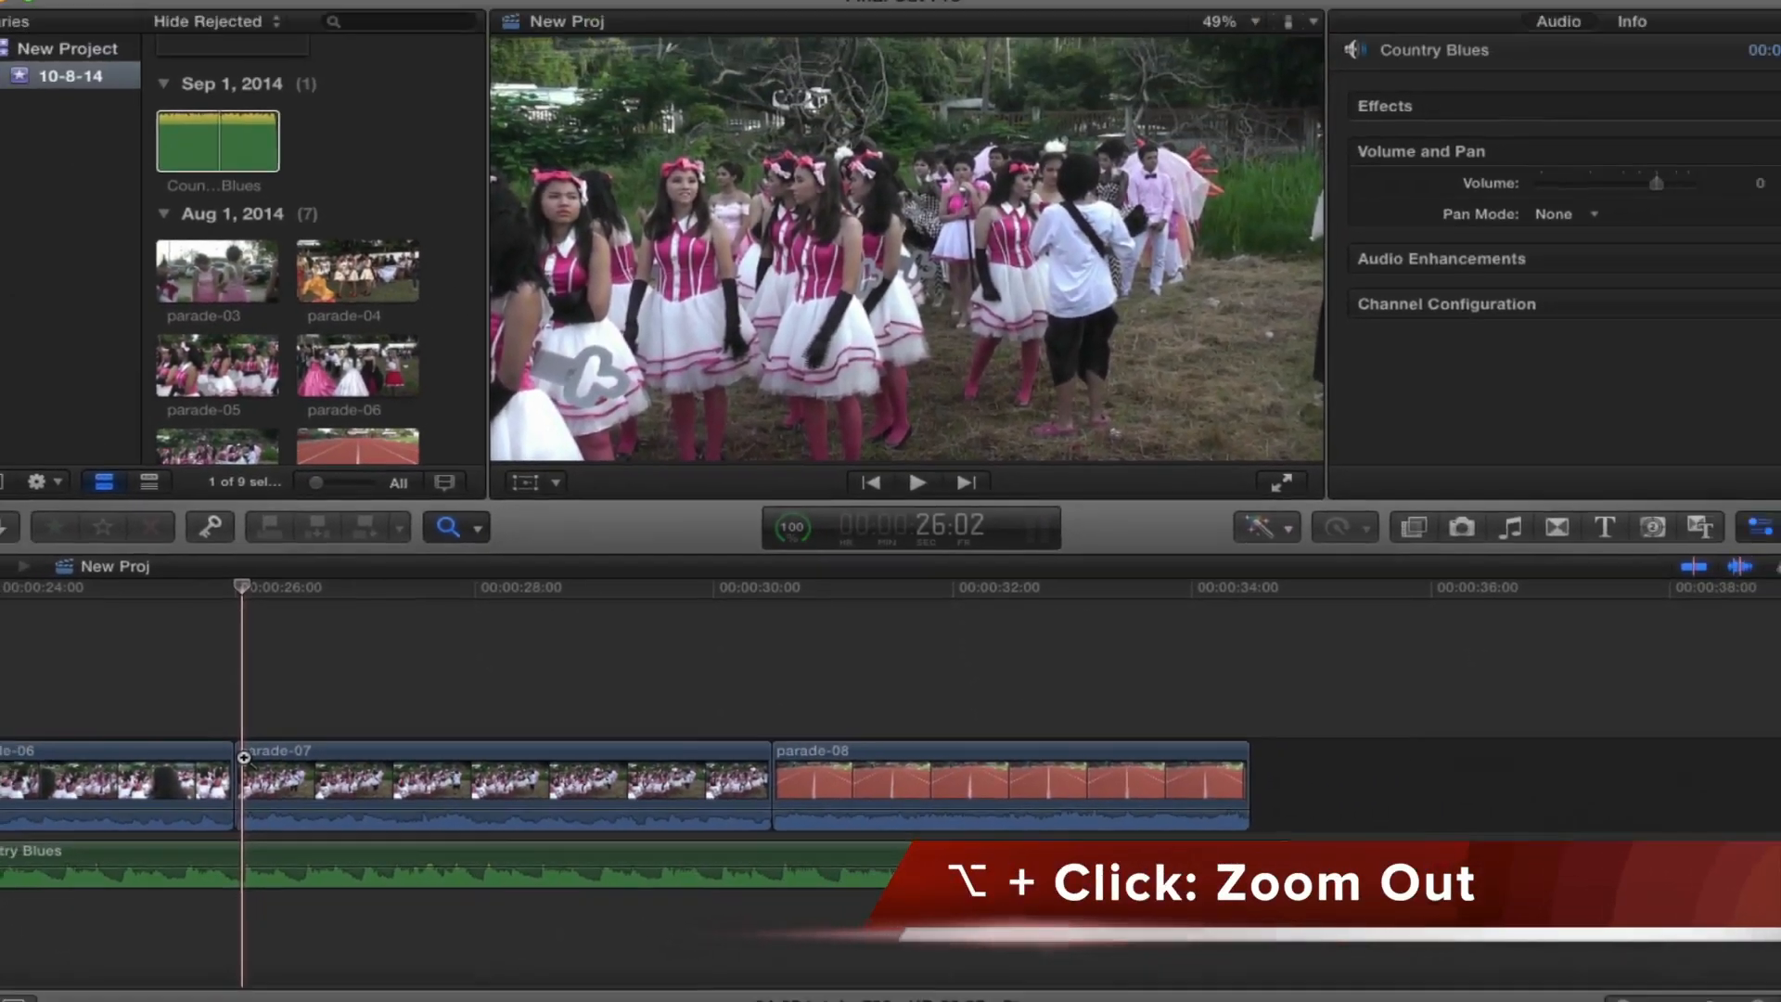
left_click(243, 757, "alt")
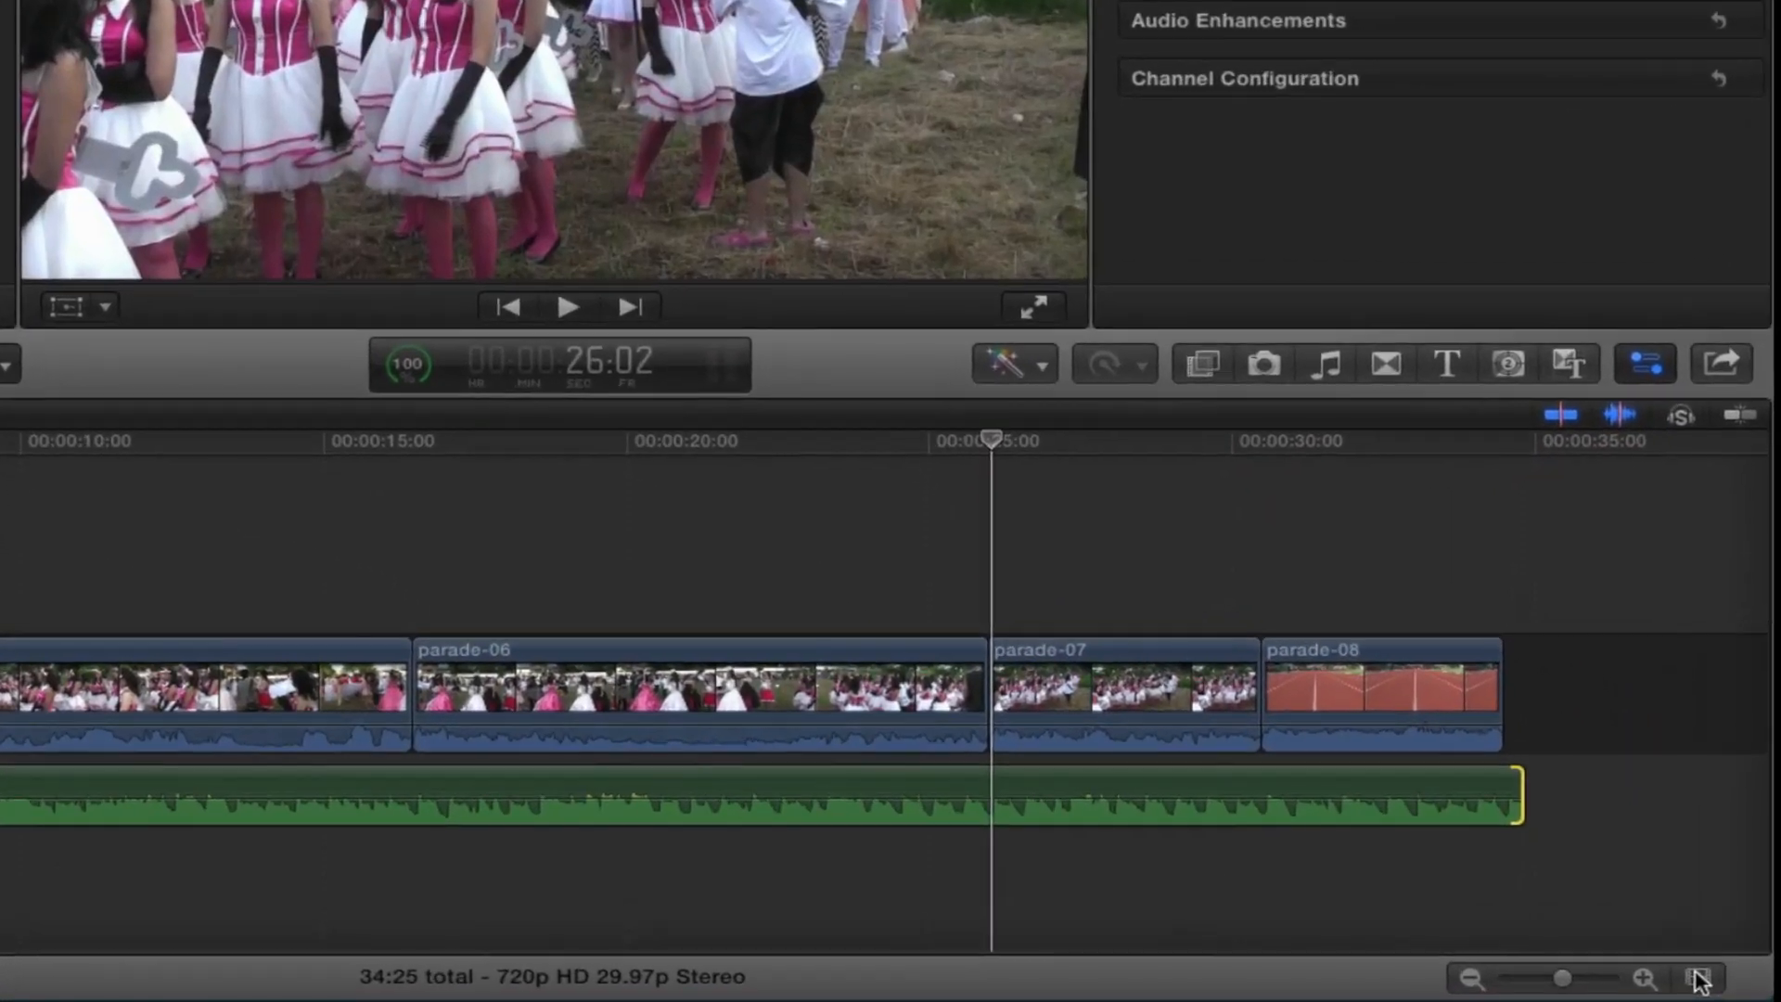
Step: Increase the clip height in the timeline and switch back to the Select tool
left_click(1699, 978)
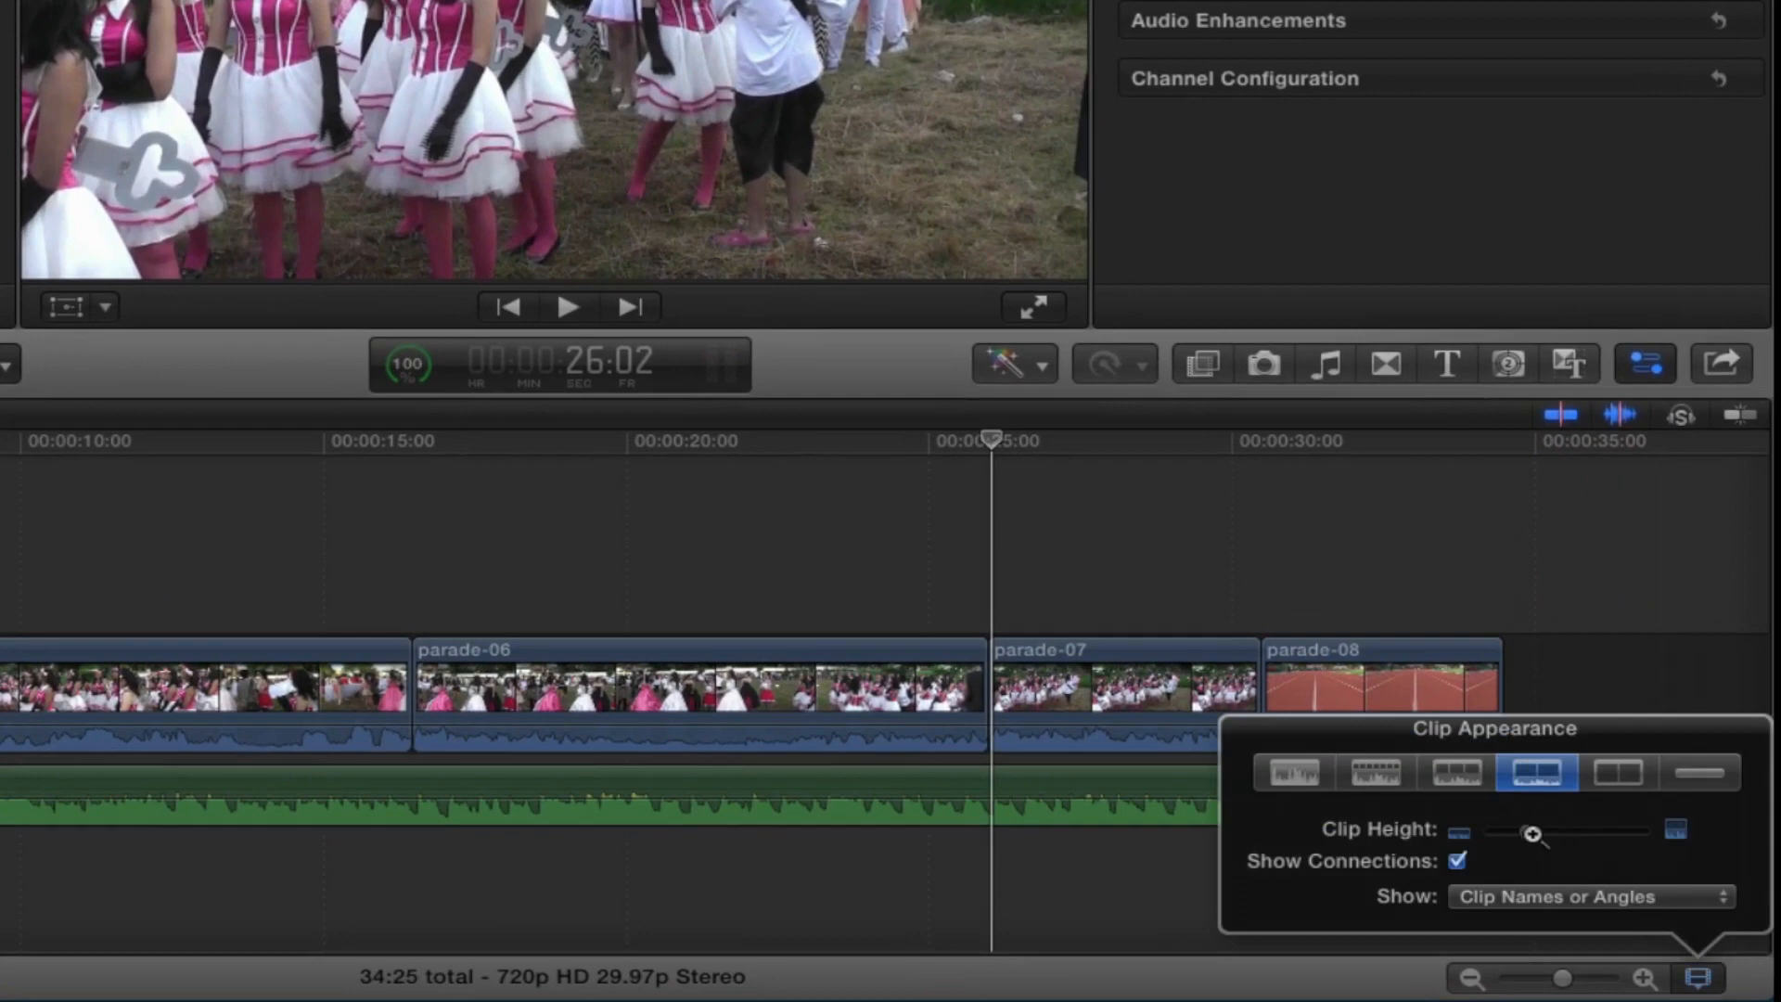
left_click_drag(1530, 834, 1596, 833)
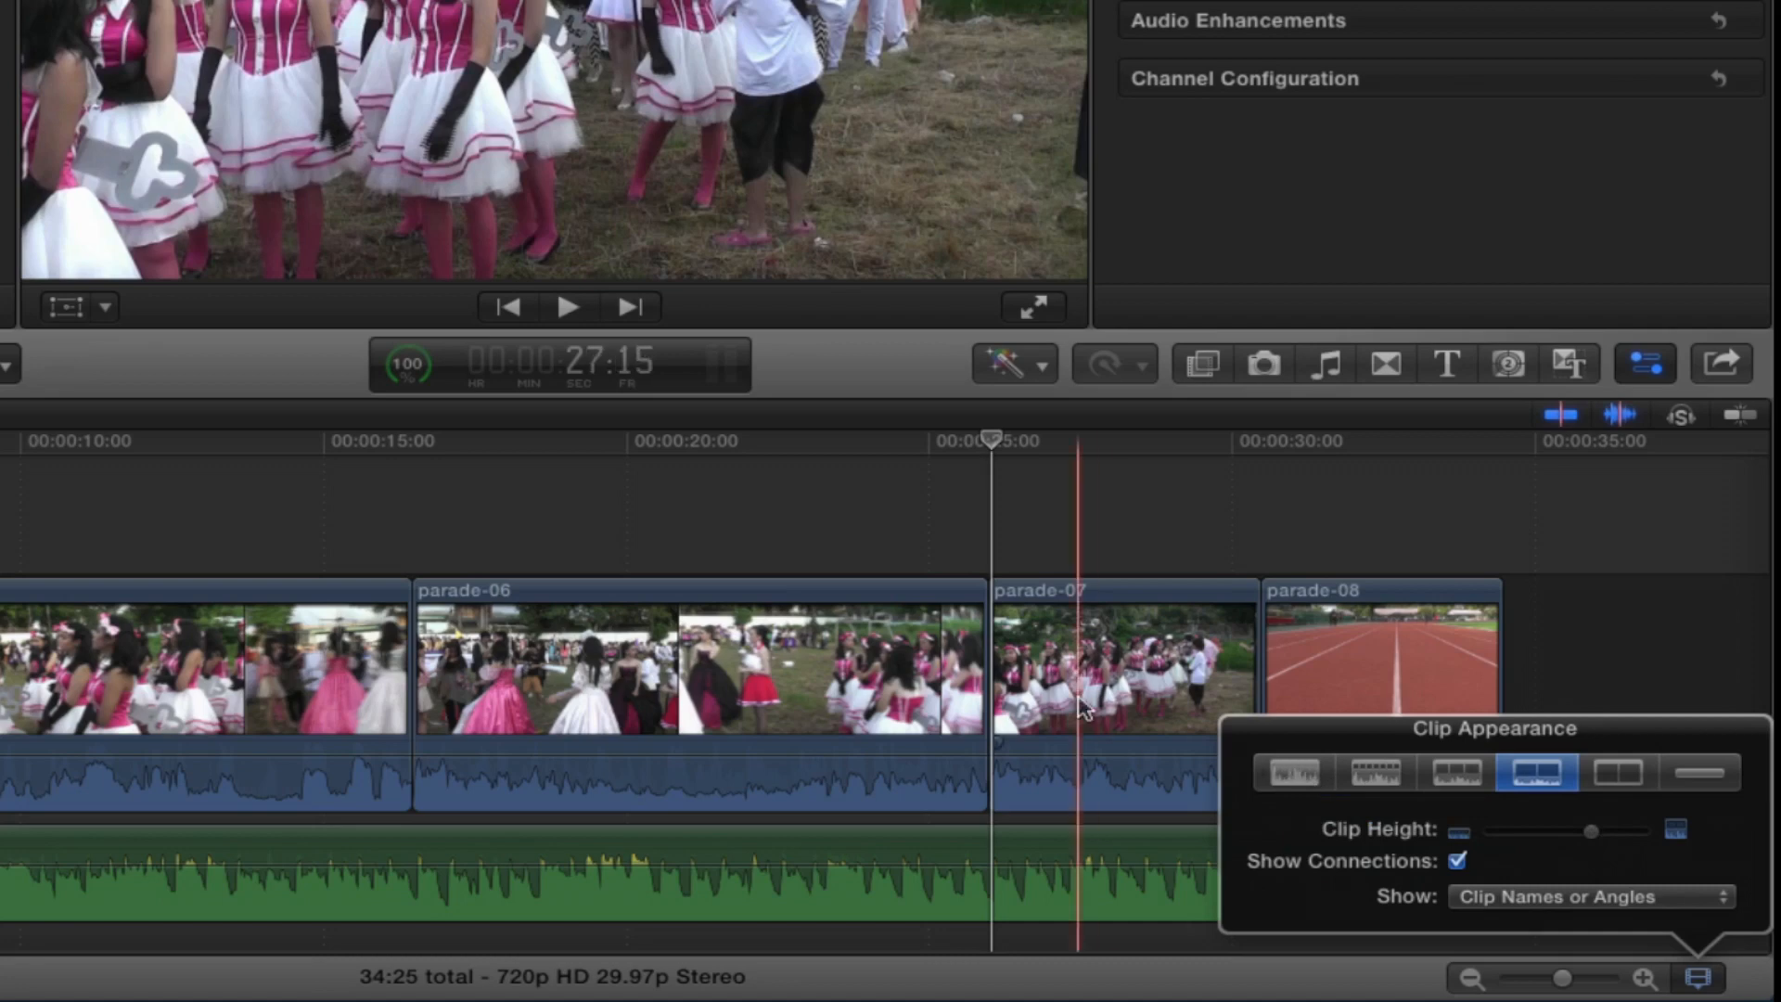
left_click(8, 364)
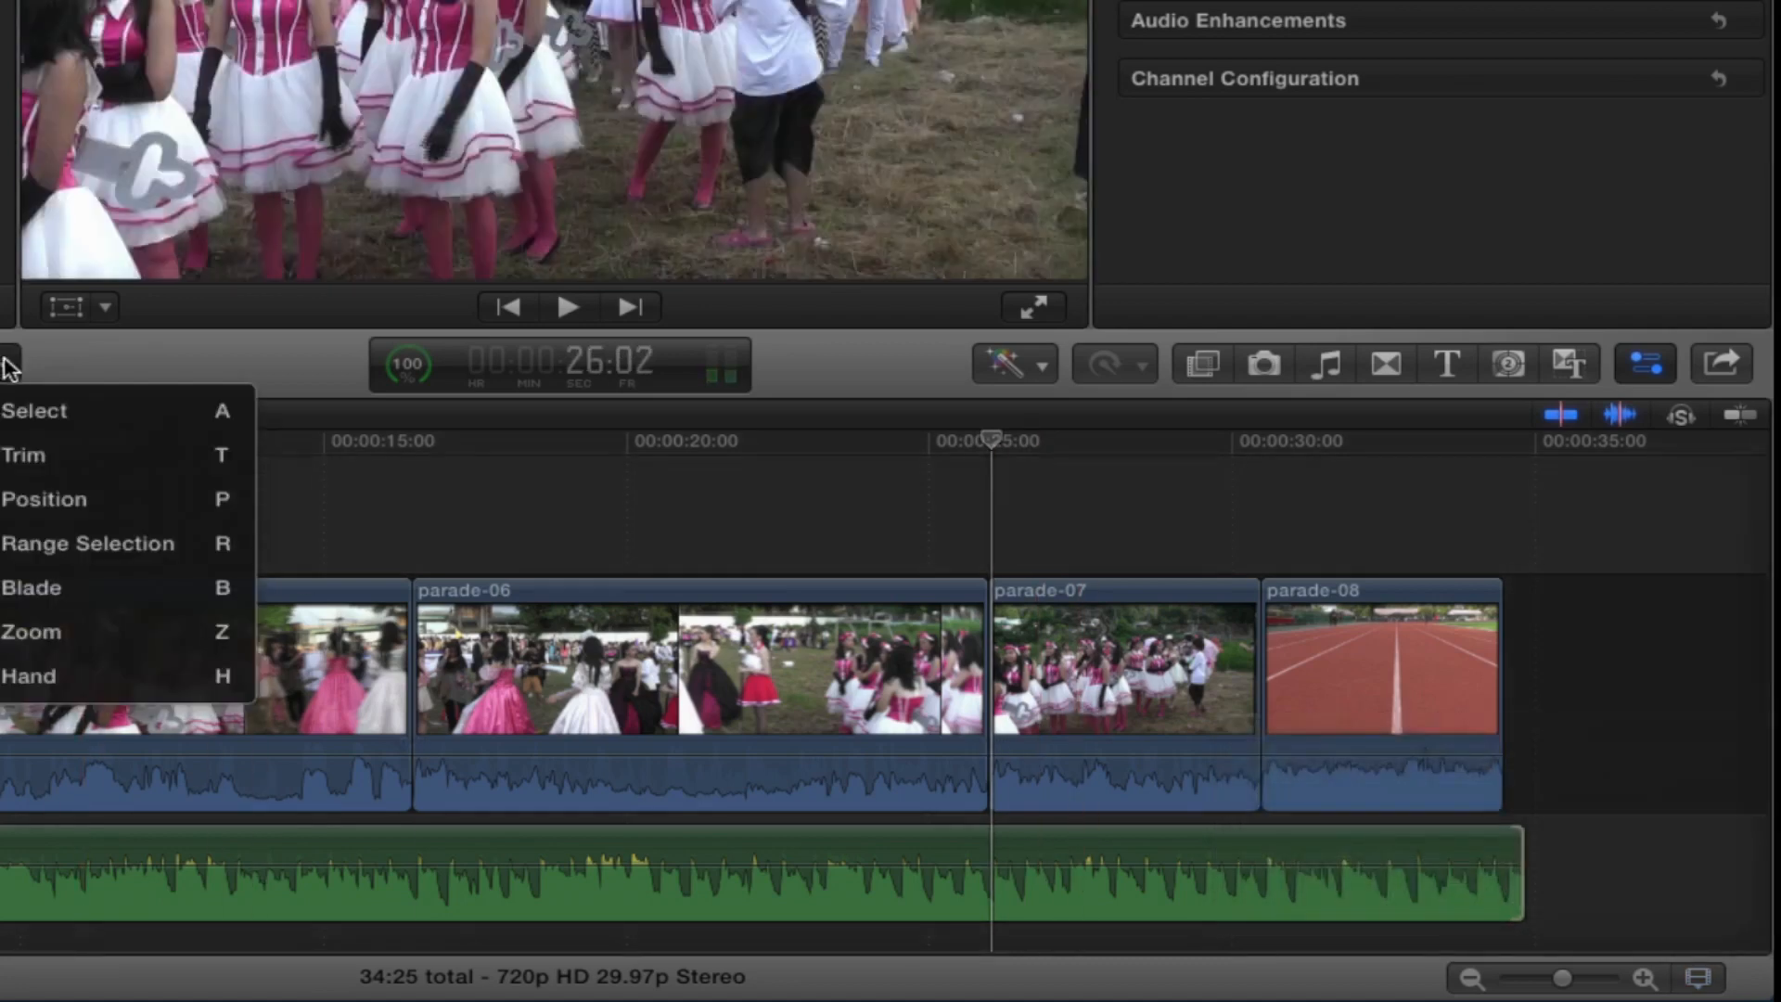
left_click(79, 413)
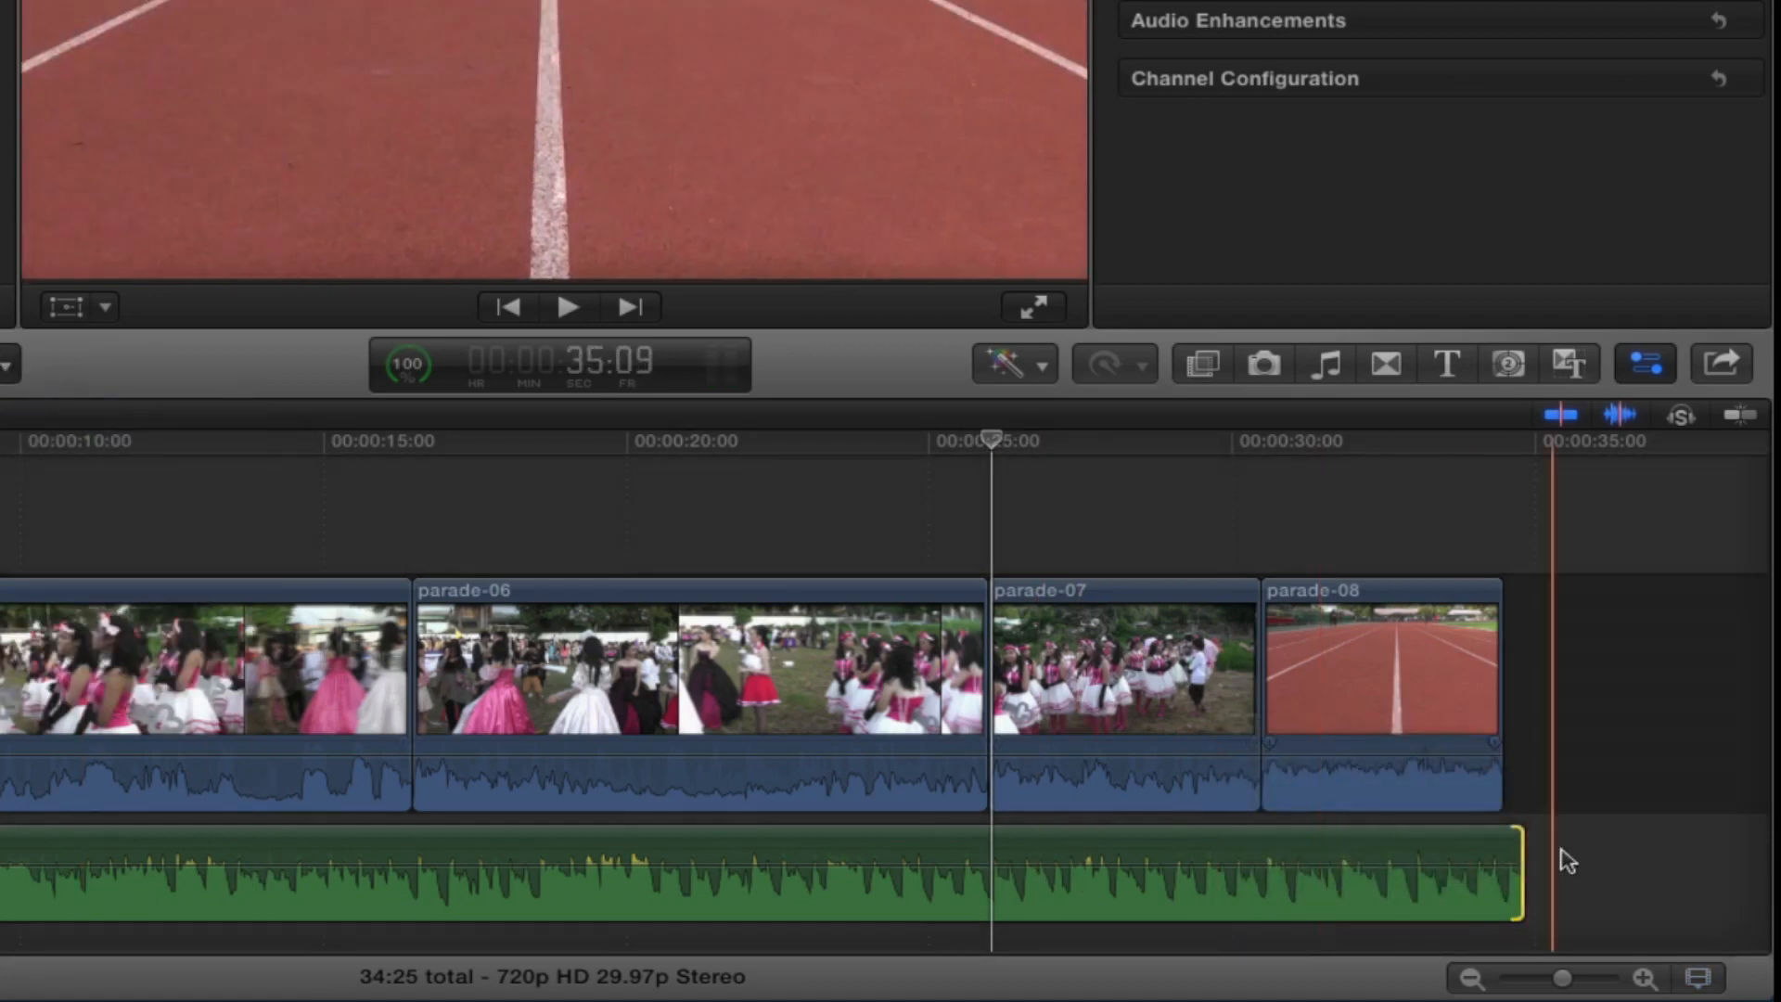
Step: Try all six clip display options for the timeline and settle on the third, with similarly sized filmstrips and waveforms
left_click(1703, 975)
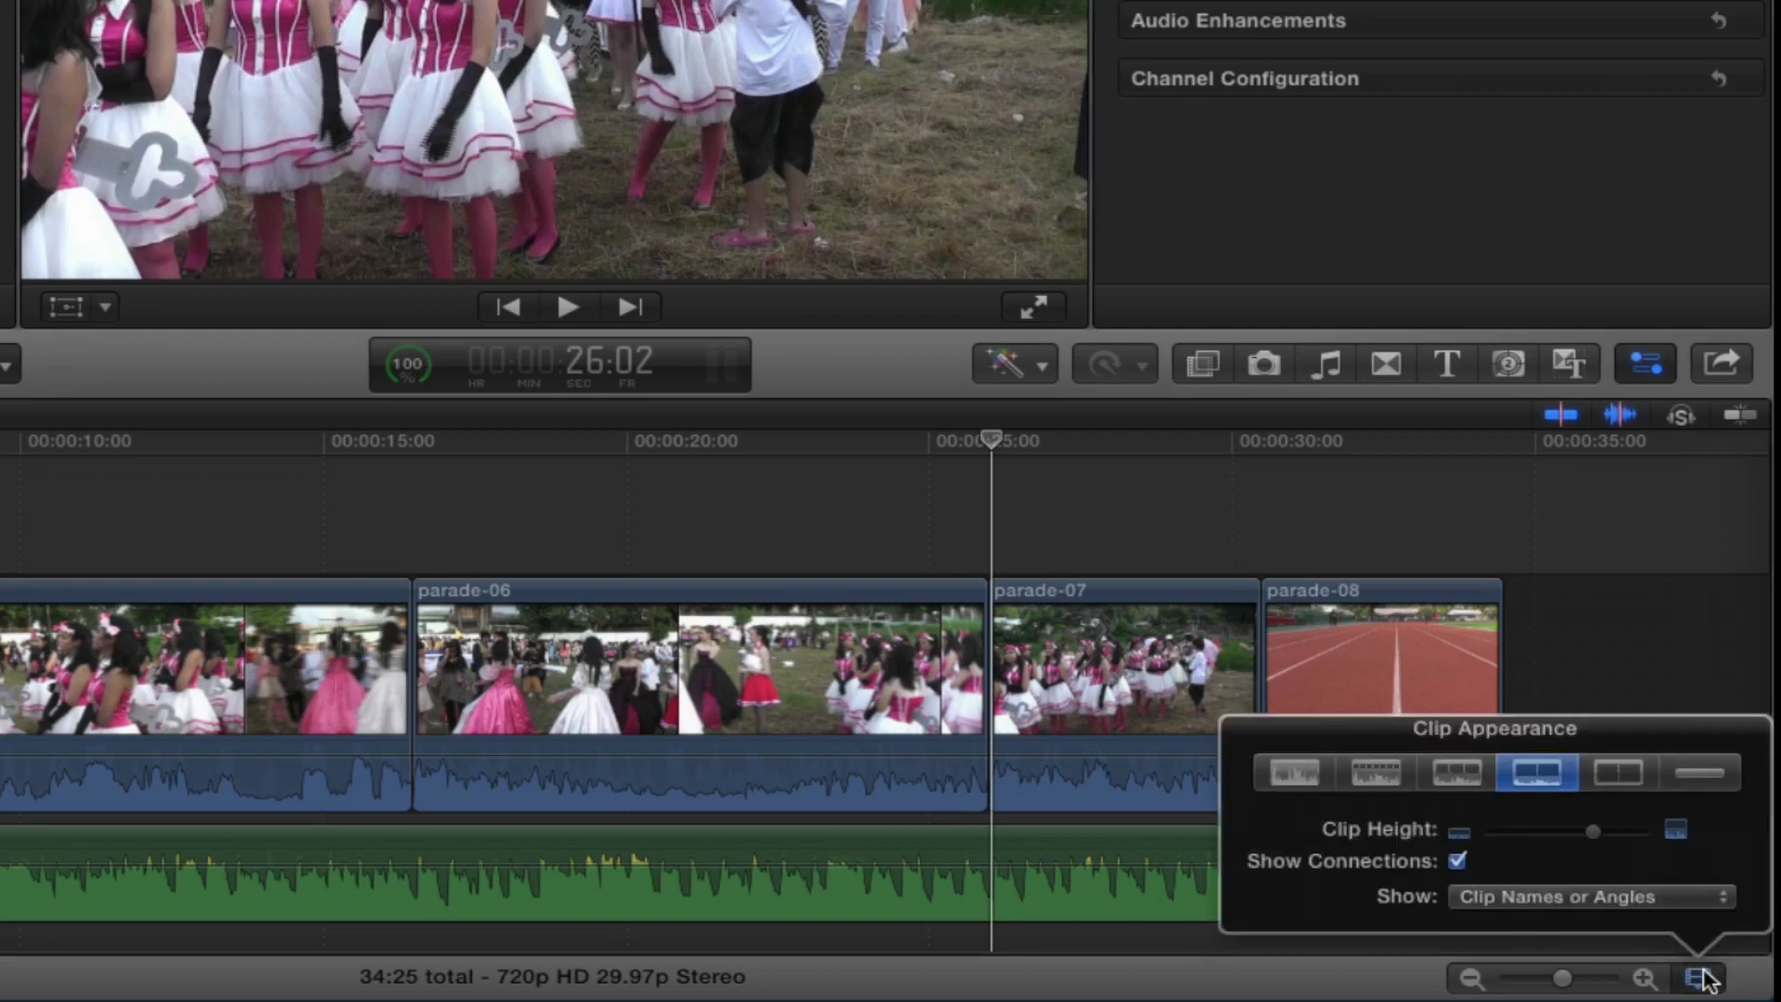
left_click(1296, 774)
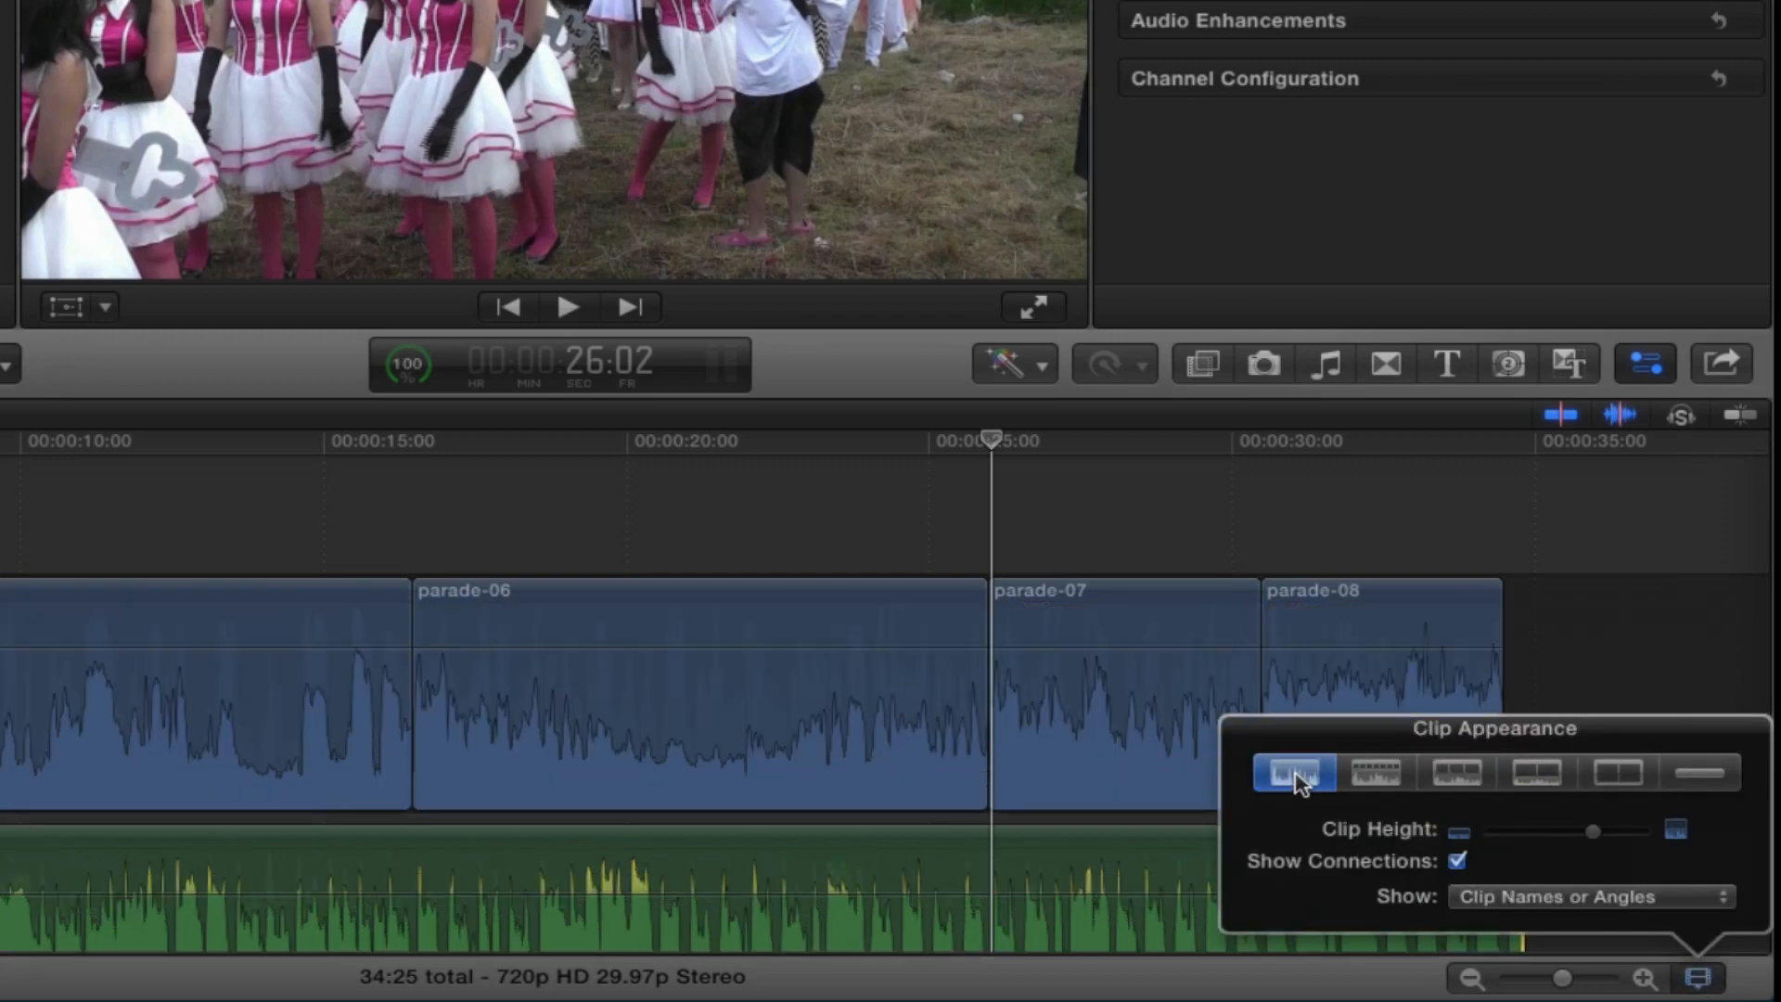
left_click(1376, 773)
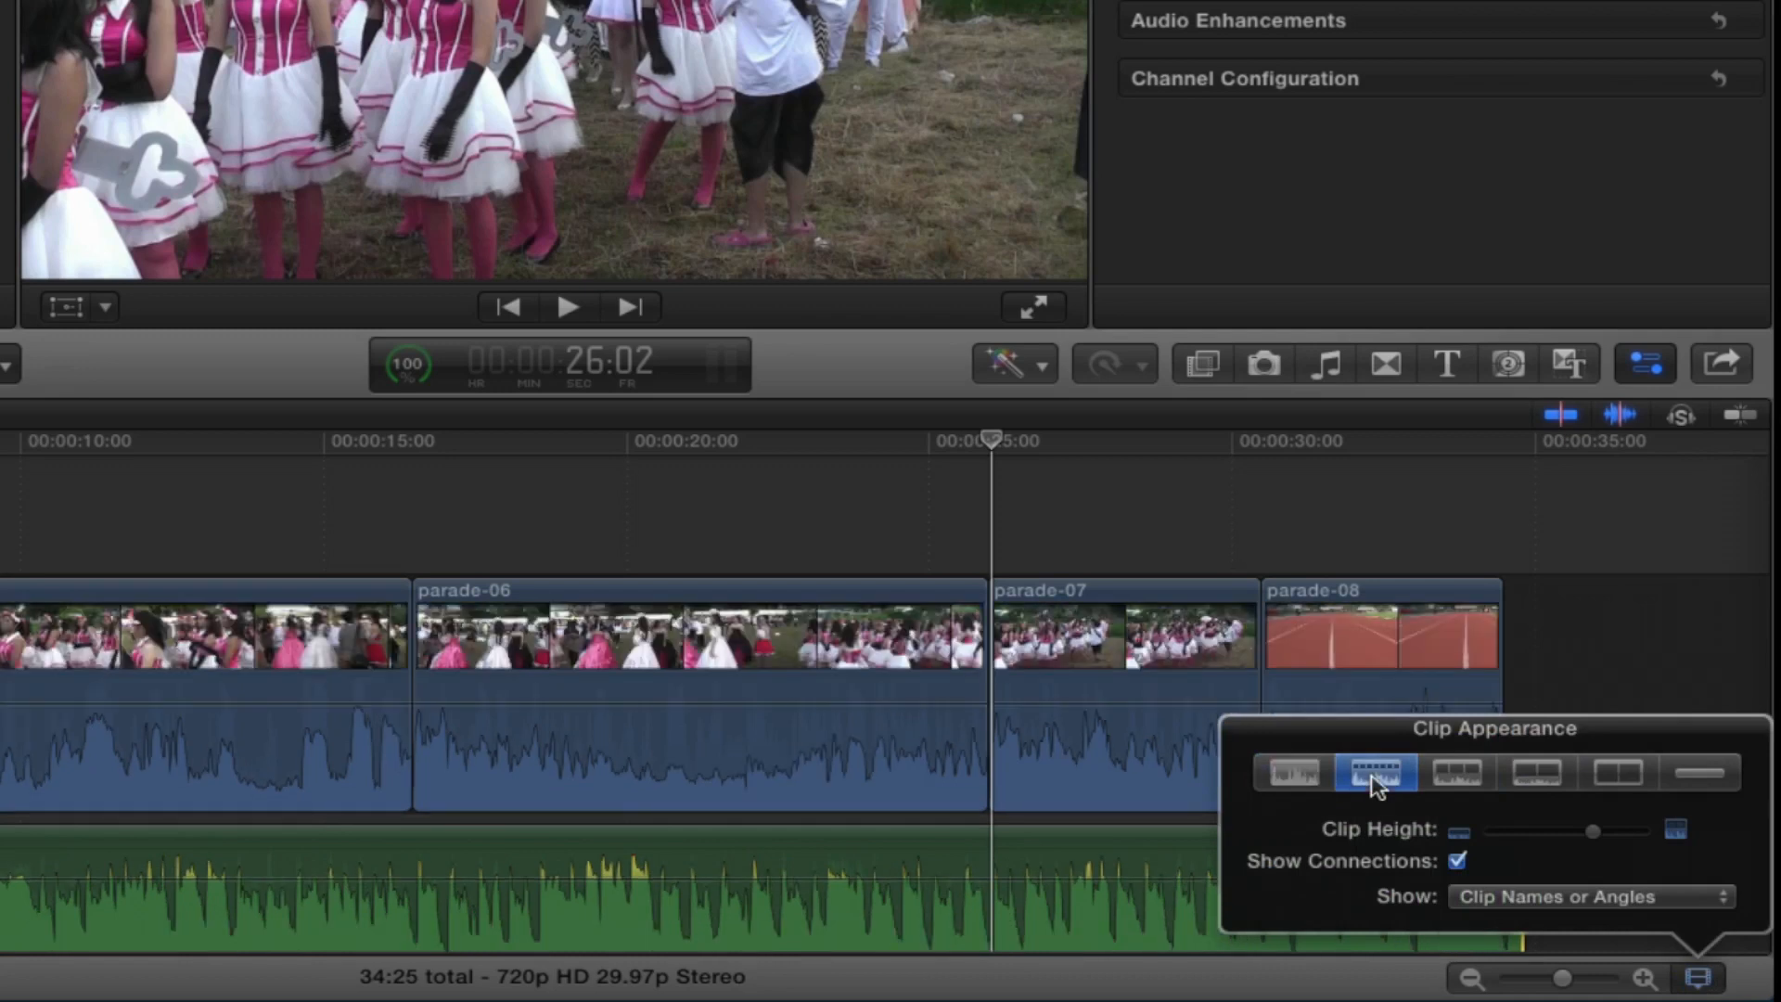
left_click(1462, 777)
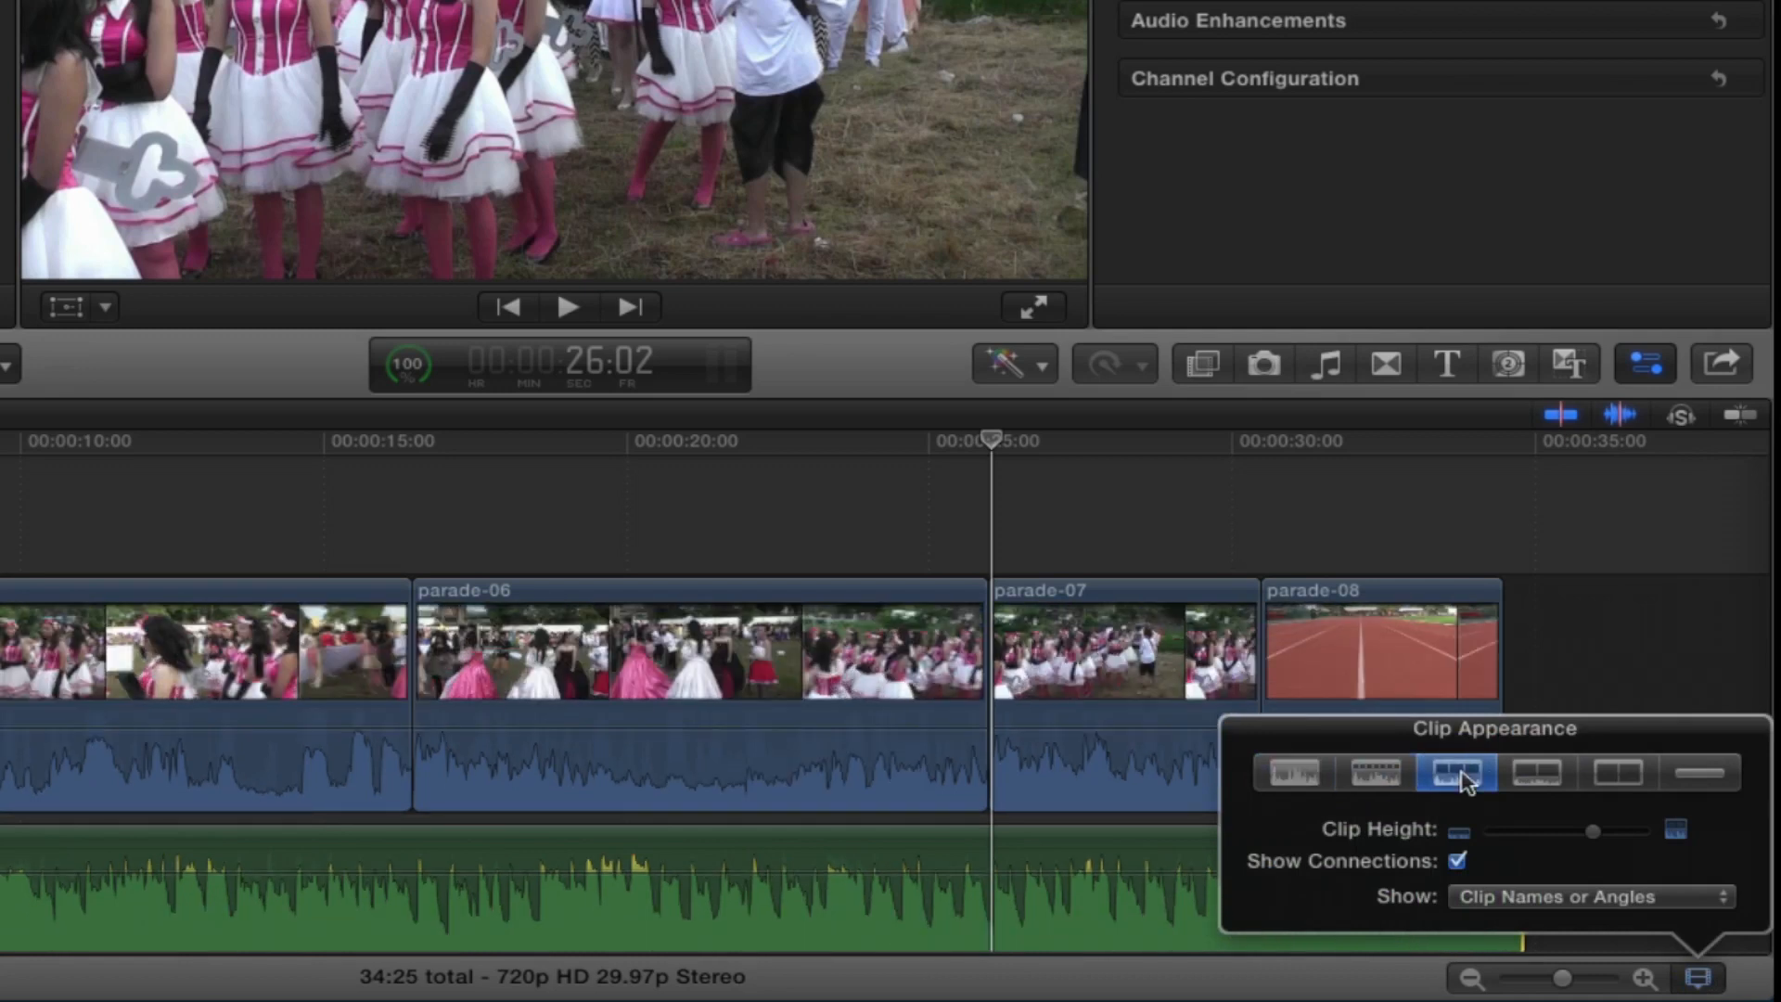
left_click(1536, 775)
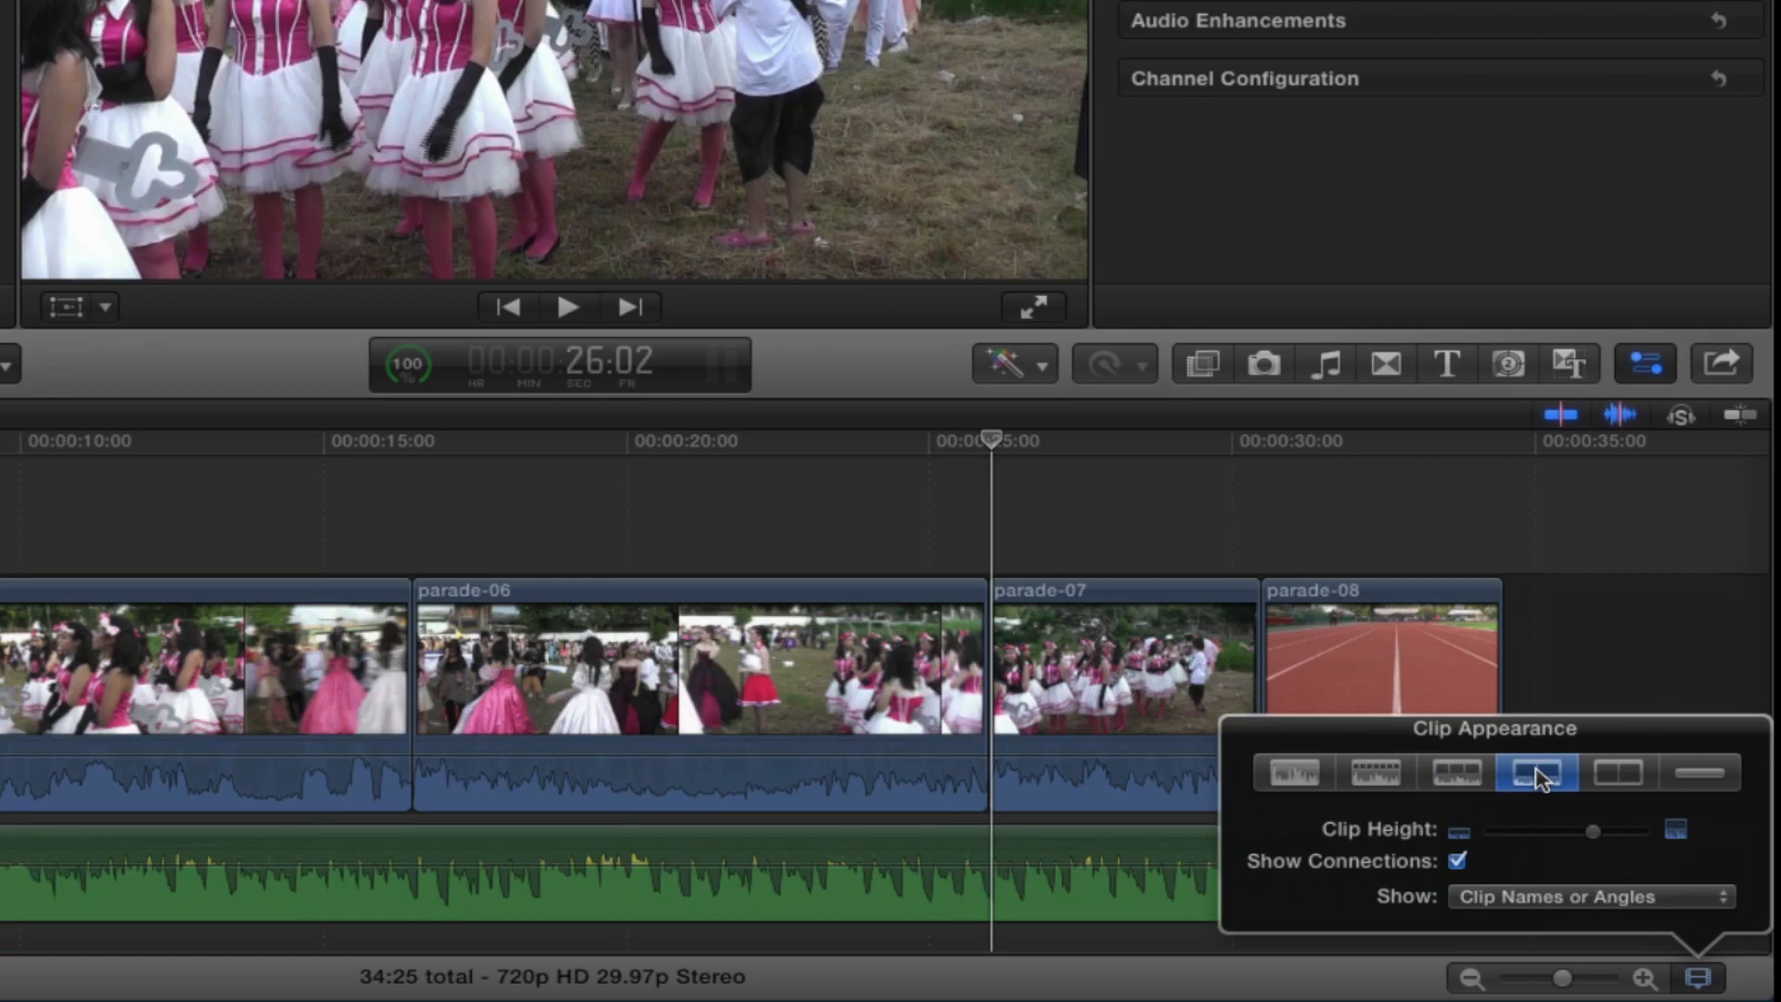
left_click(1618, 776)
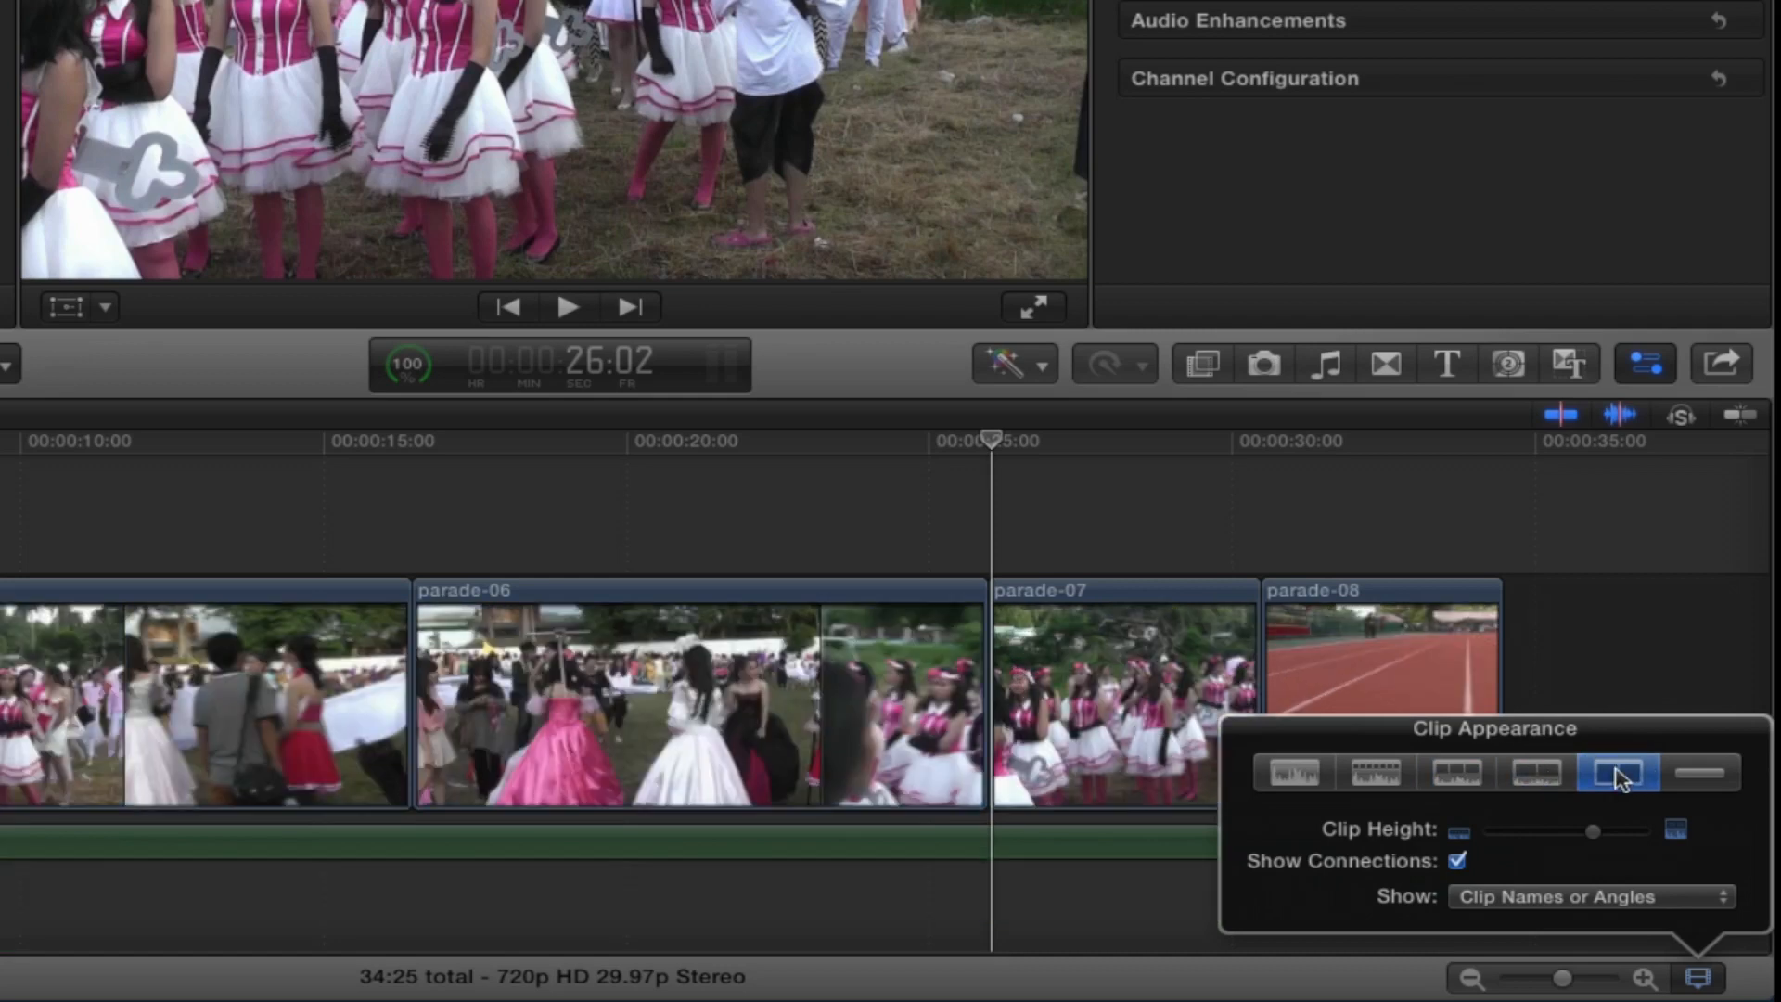
left_click(1702, 776)
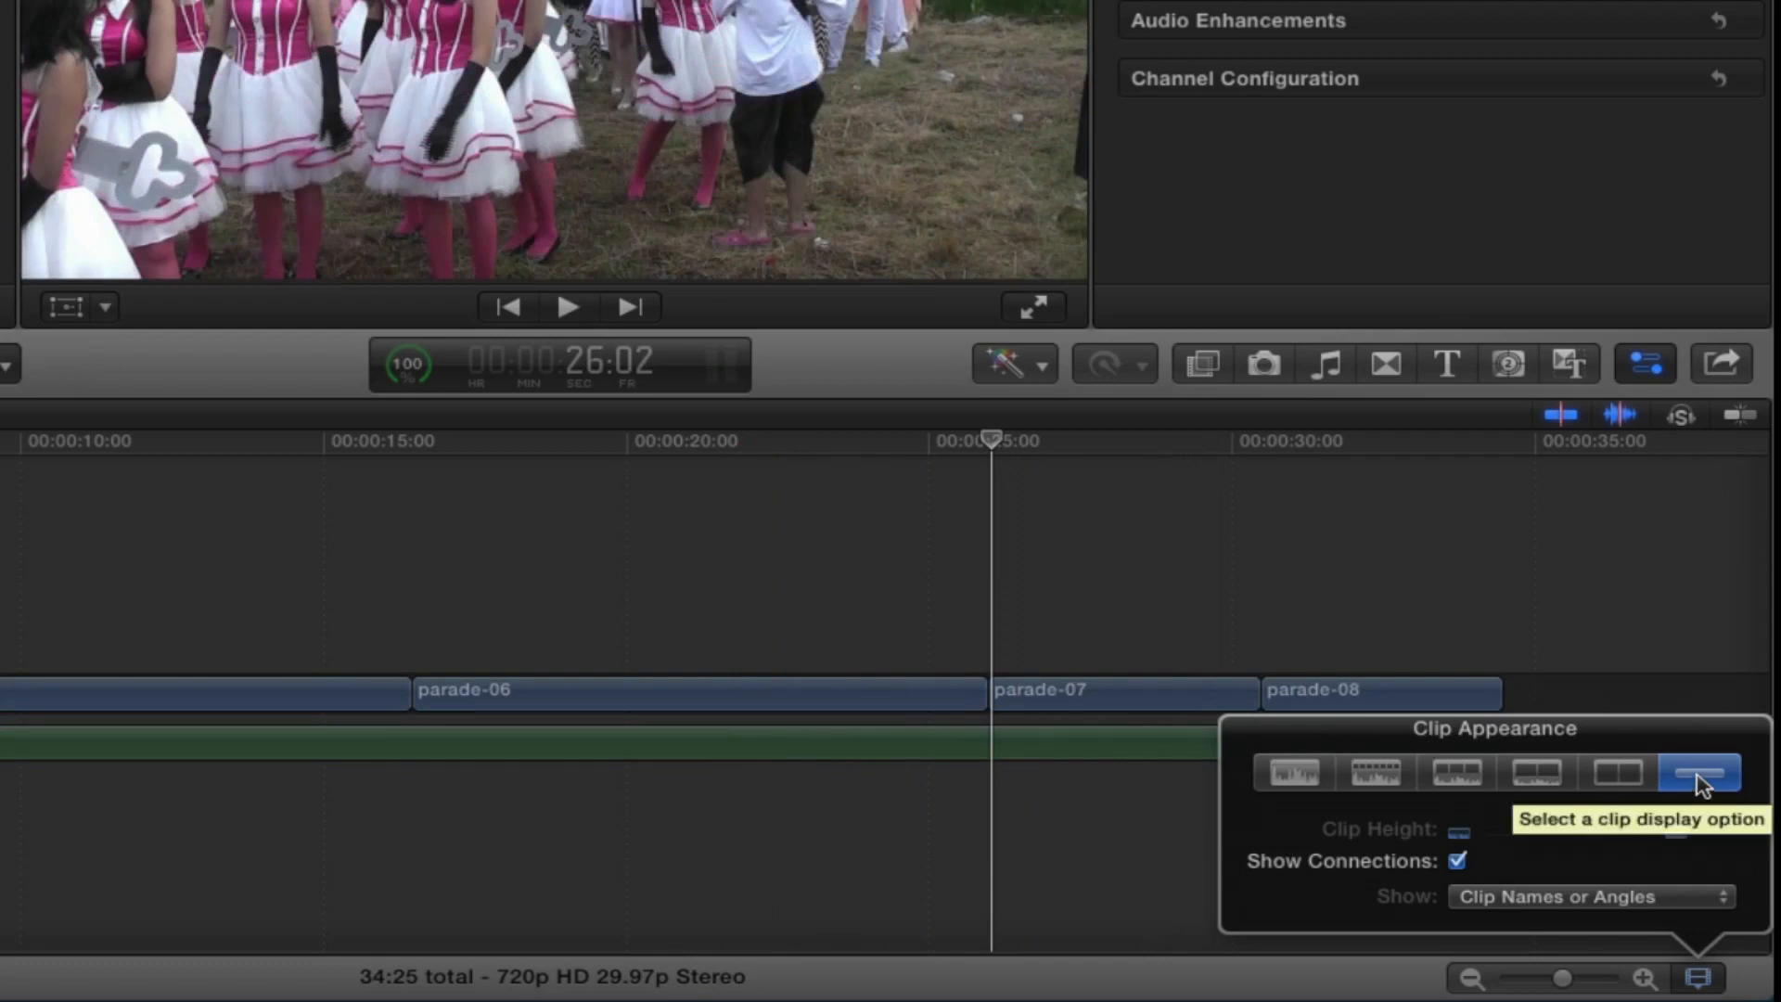
left_click(1470, 782)
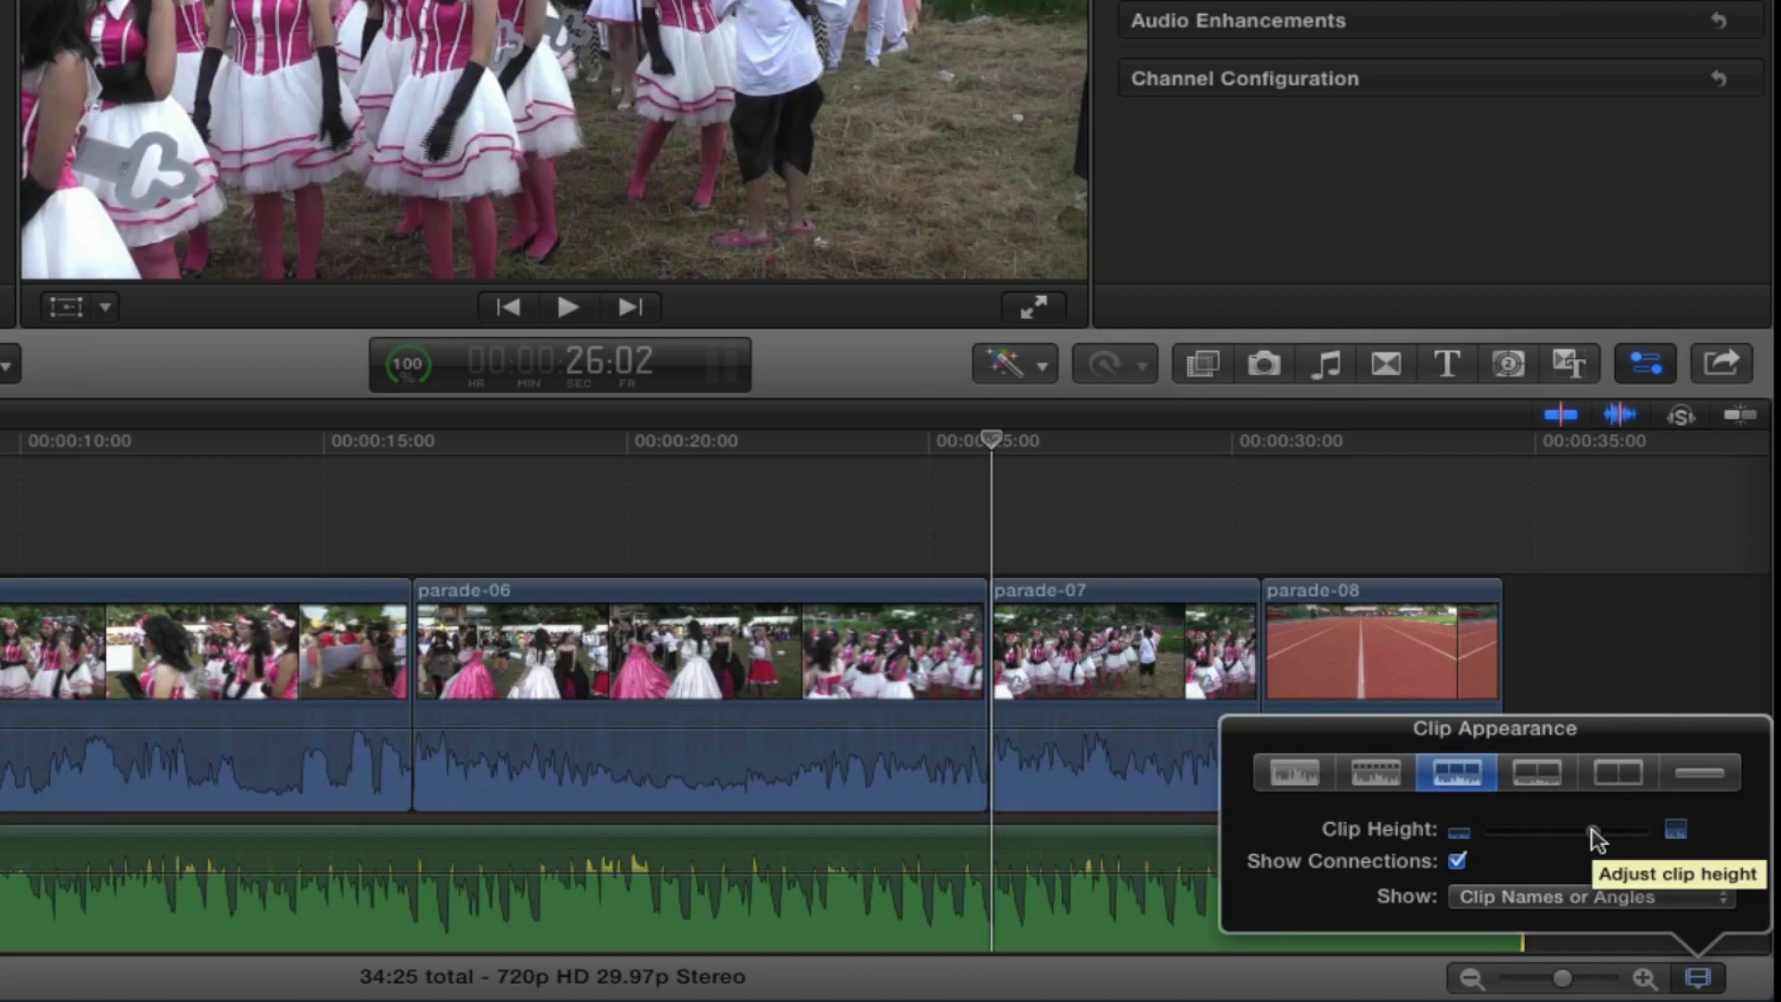
left_click(1597, 646)
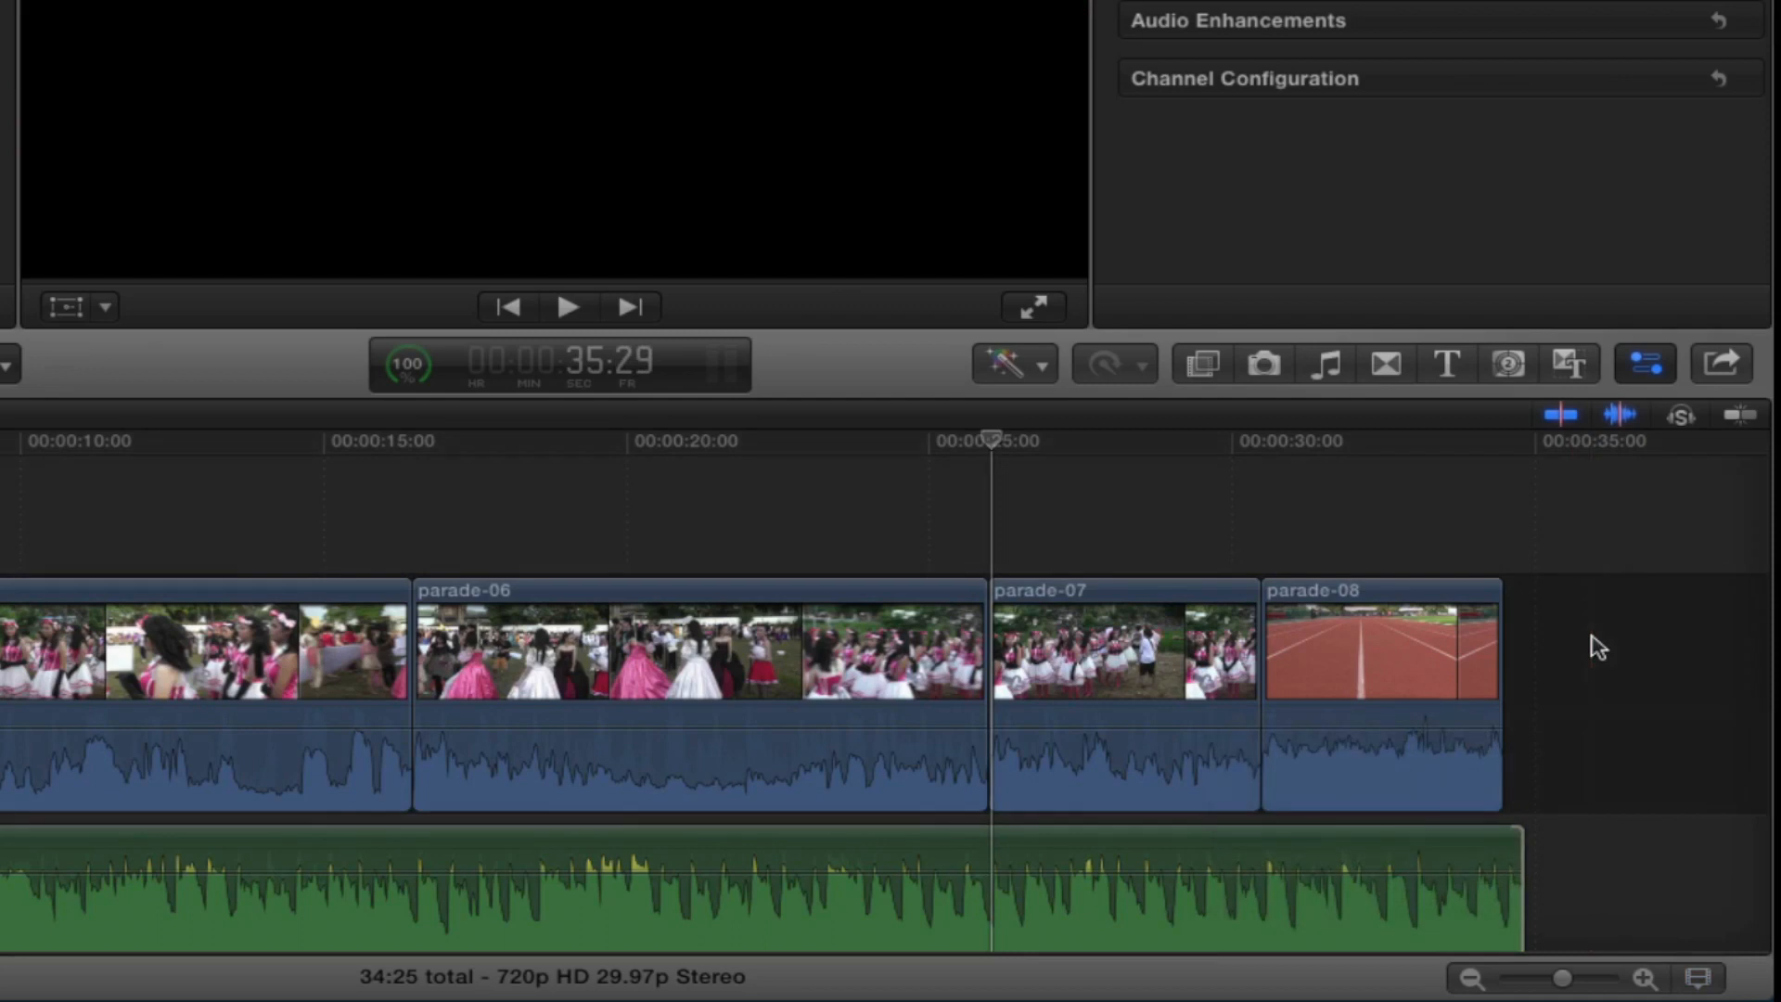
Step: Select the Country Blues clip and try lowering and raising its volume in 1 dB steps, returning it to 0 dB
mouse_move(1045, 880)
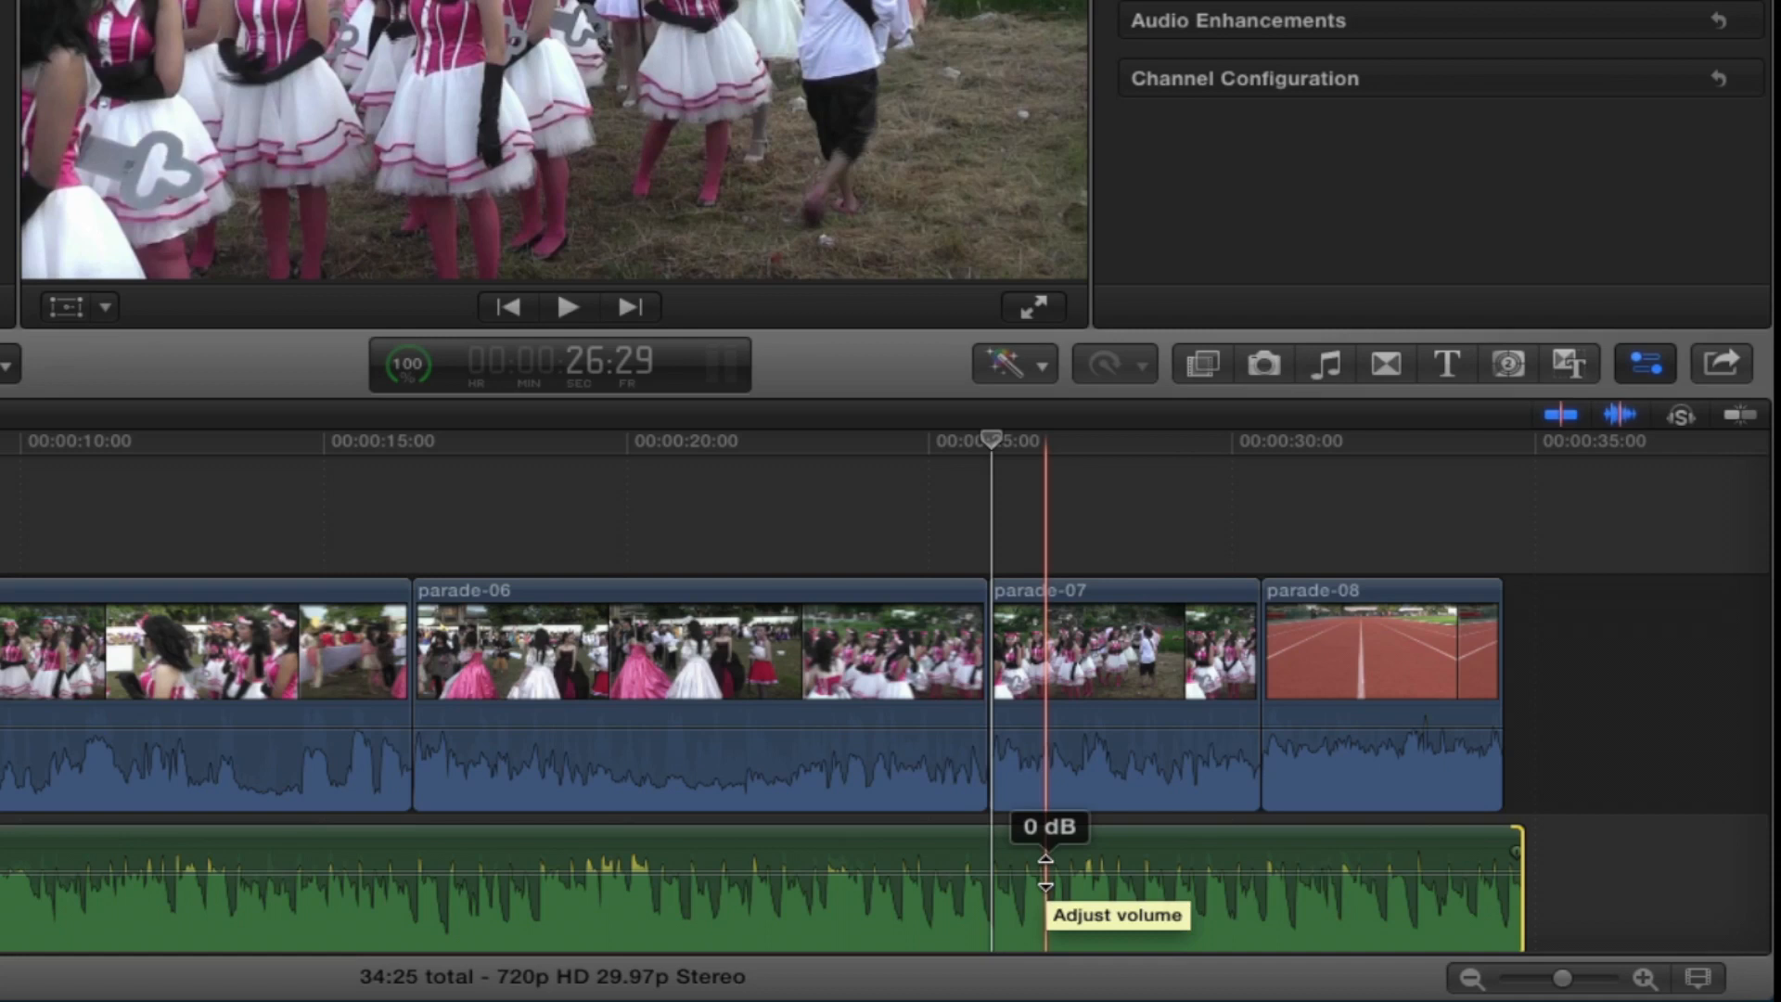
left_click(751, 840)
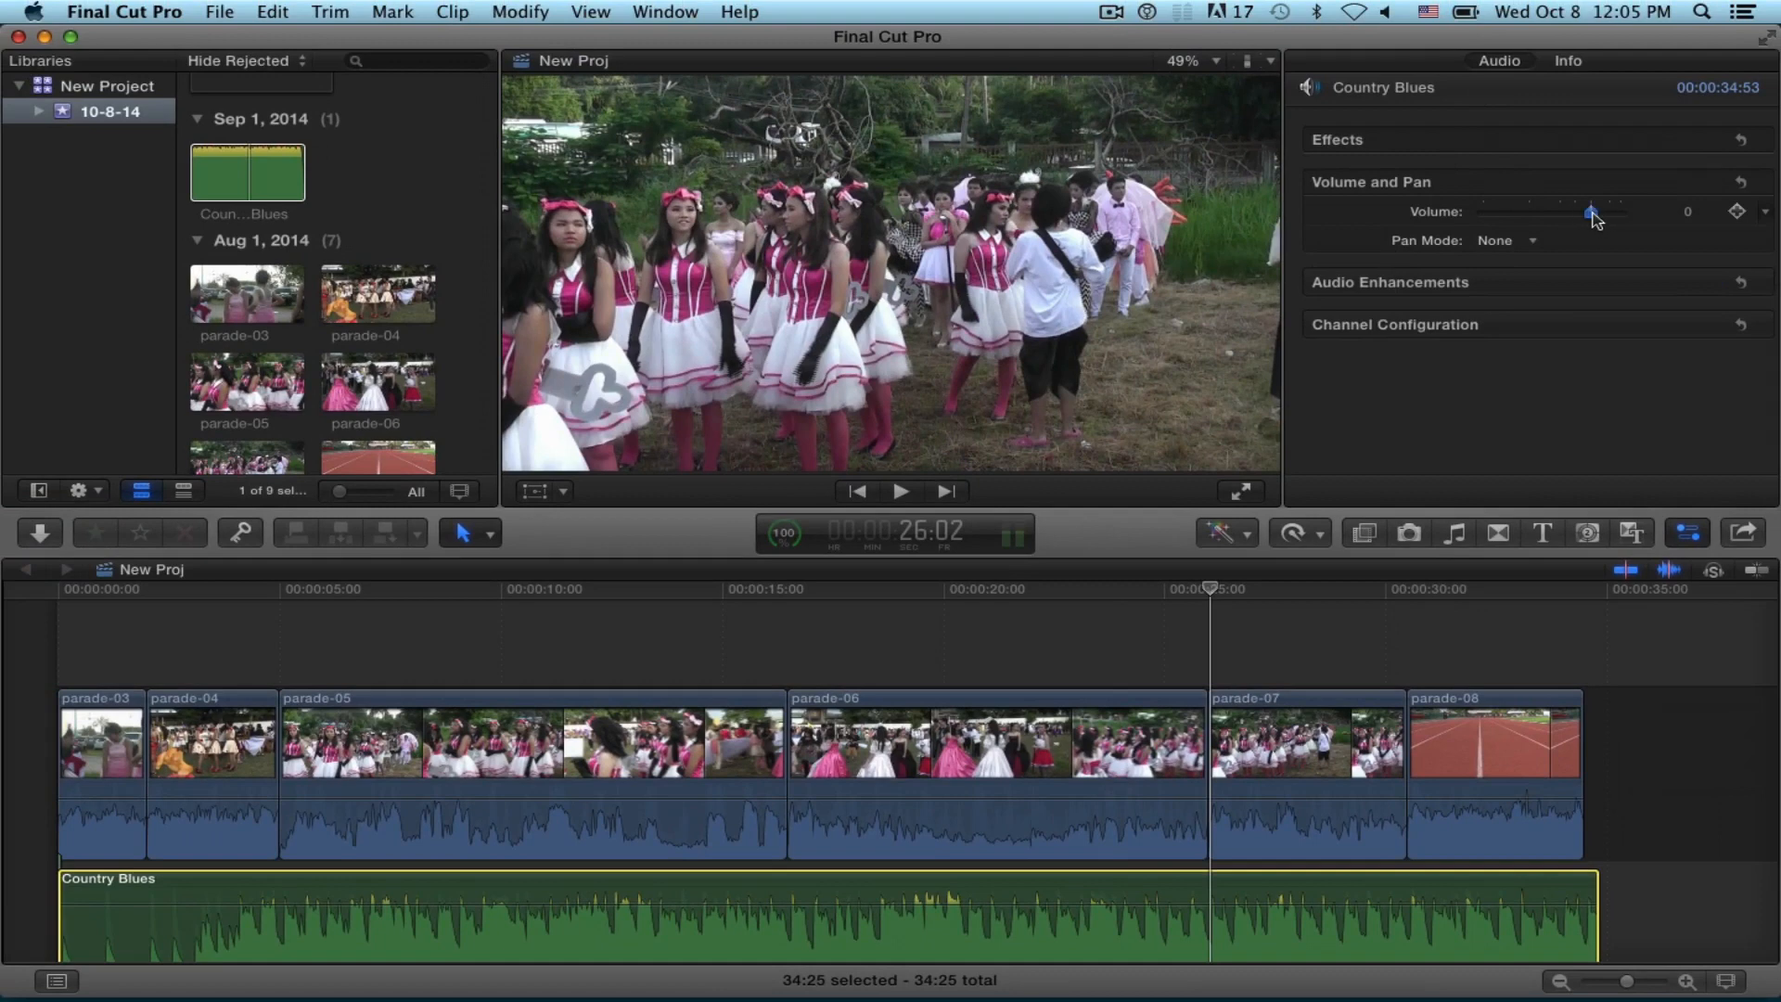
mouse_move(1591, 213)
left_mouse_down()
mouse_move(1551, 223)
mouse_move(1595, 223)
left_mouse_up()
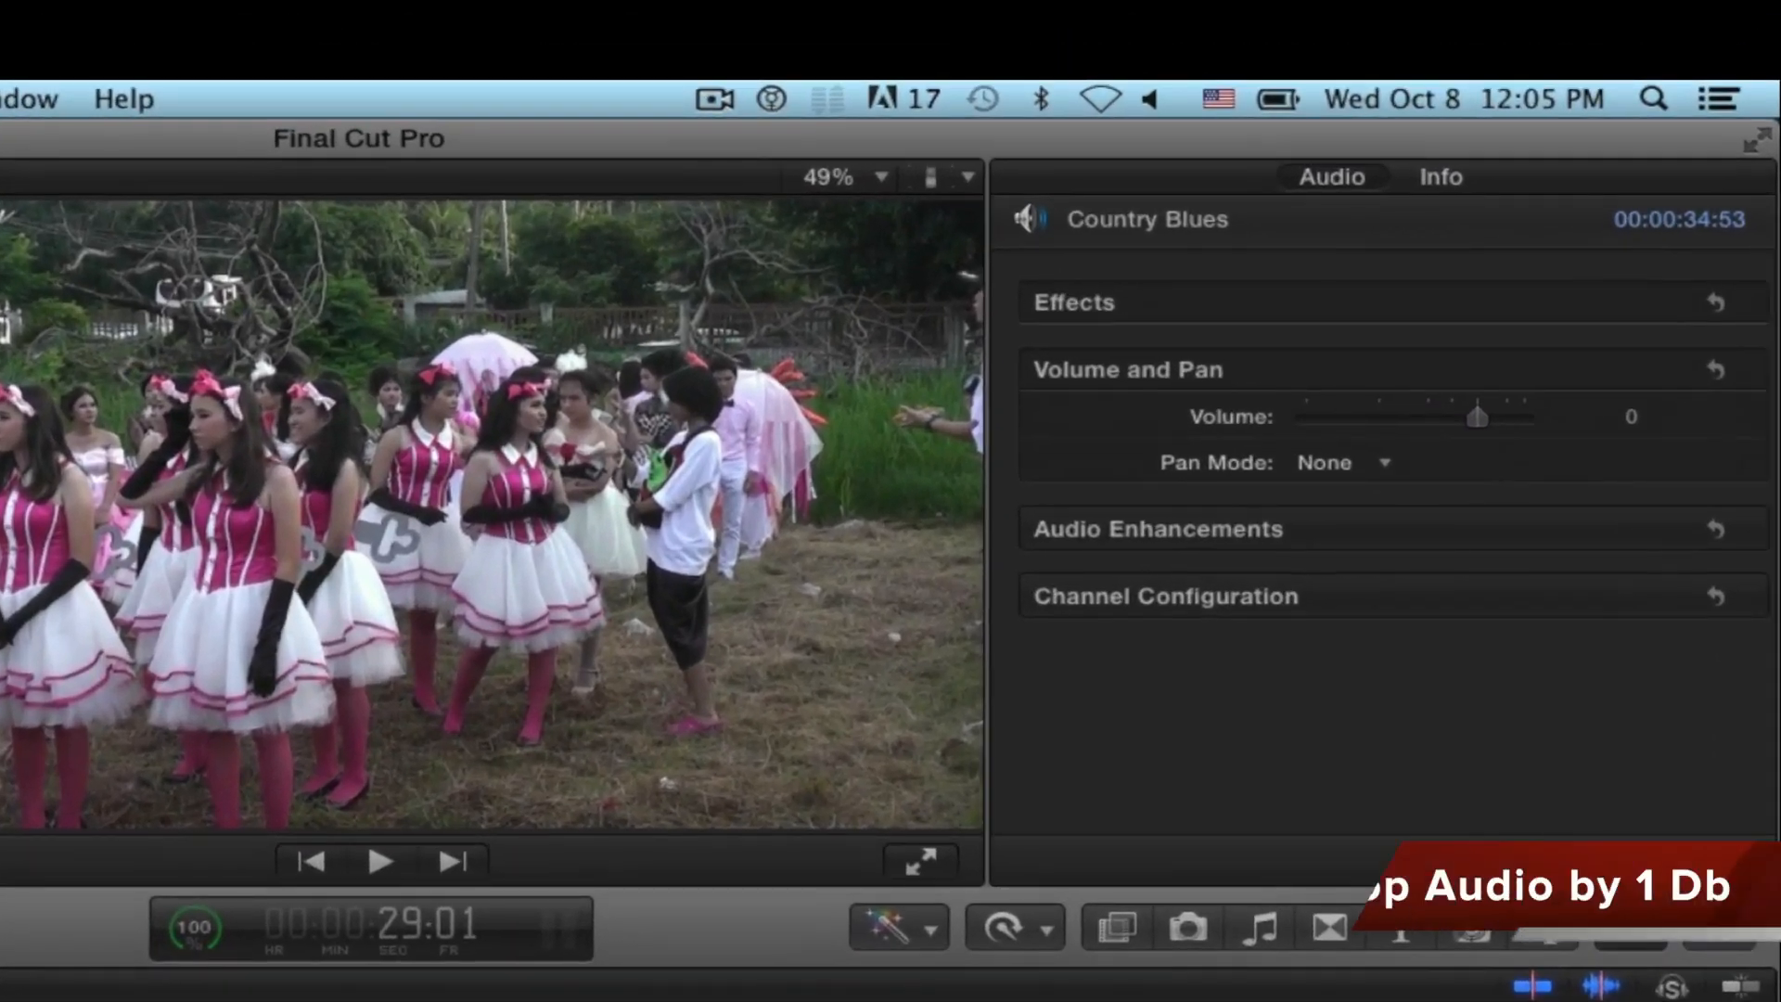
key("ctrl+minus")
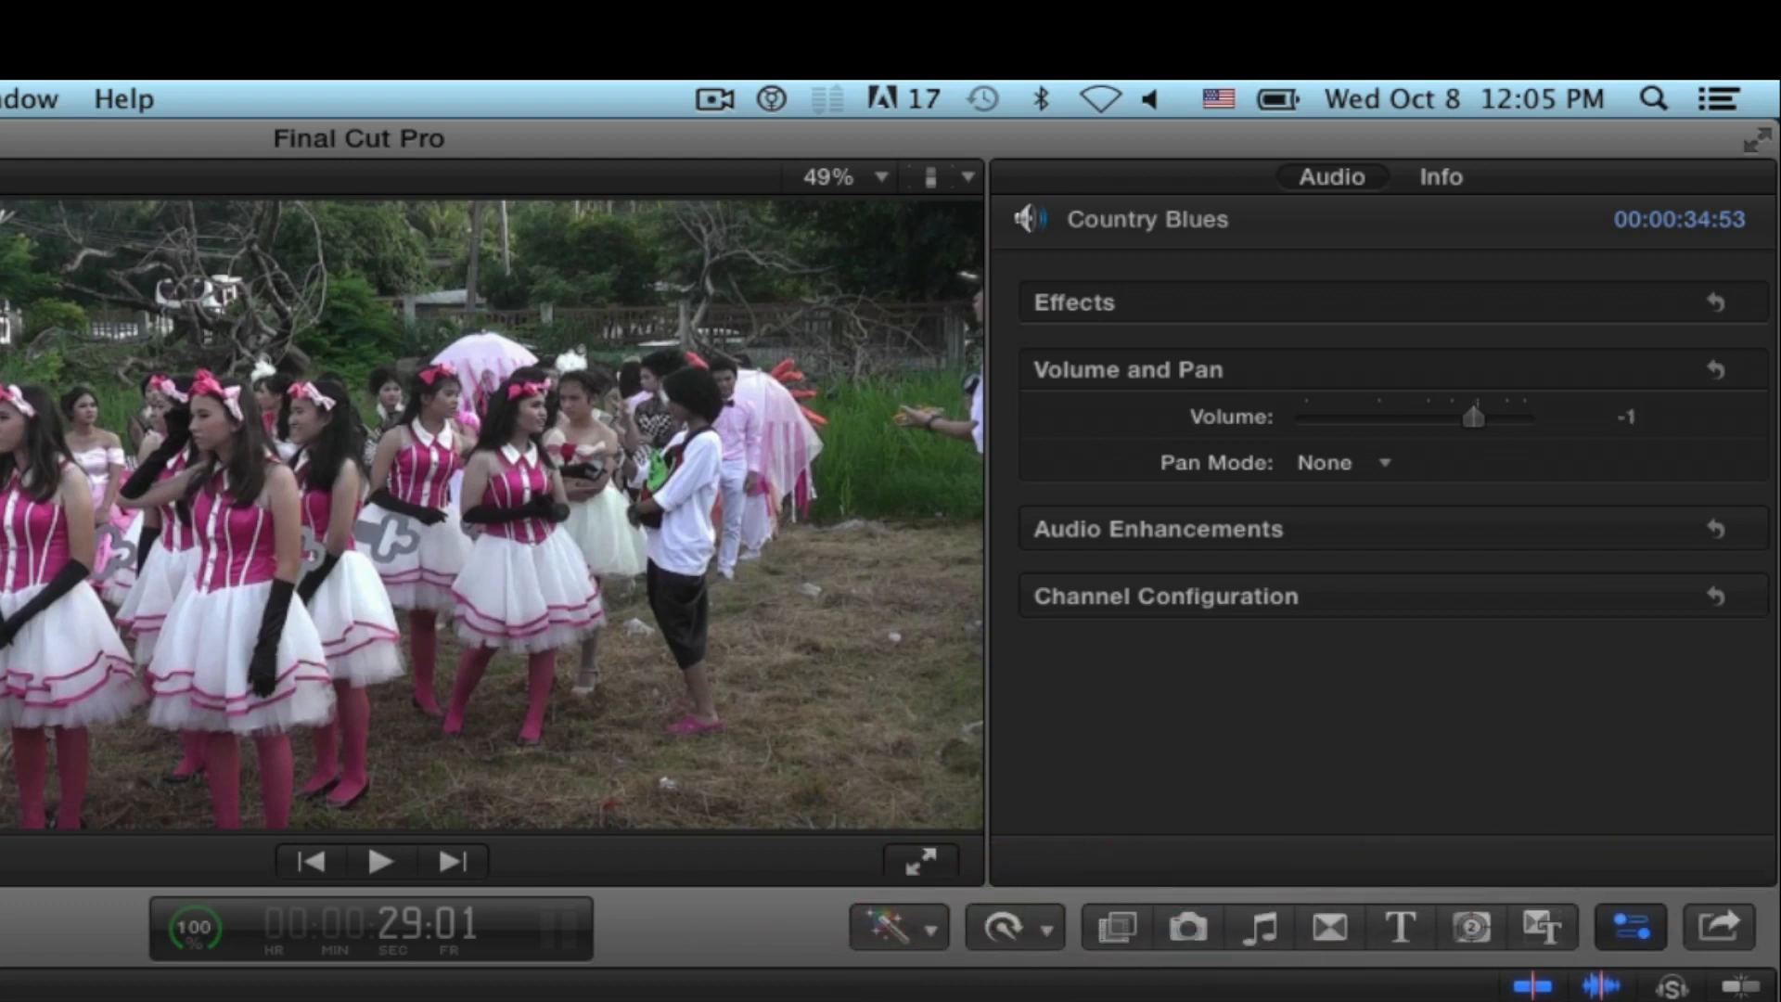
key("ctrl+equal")
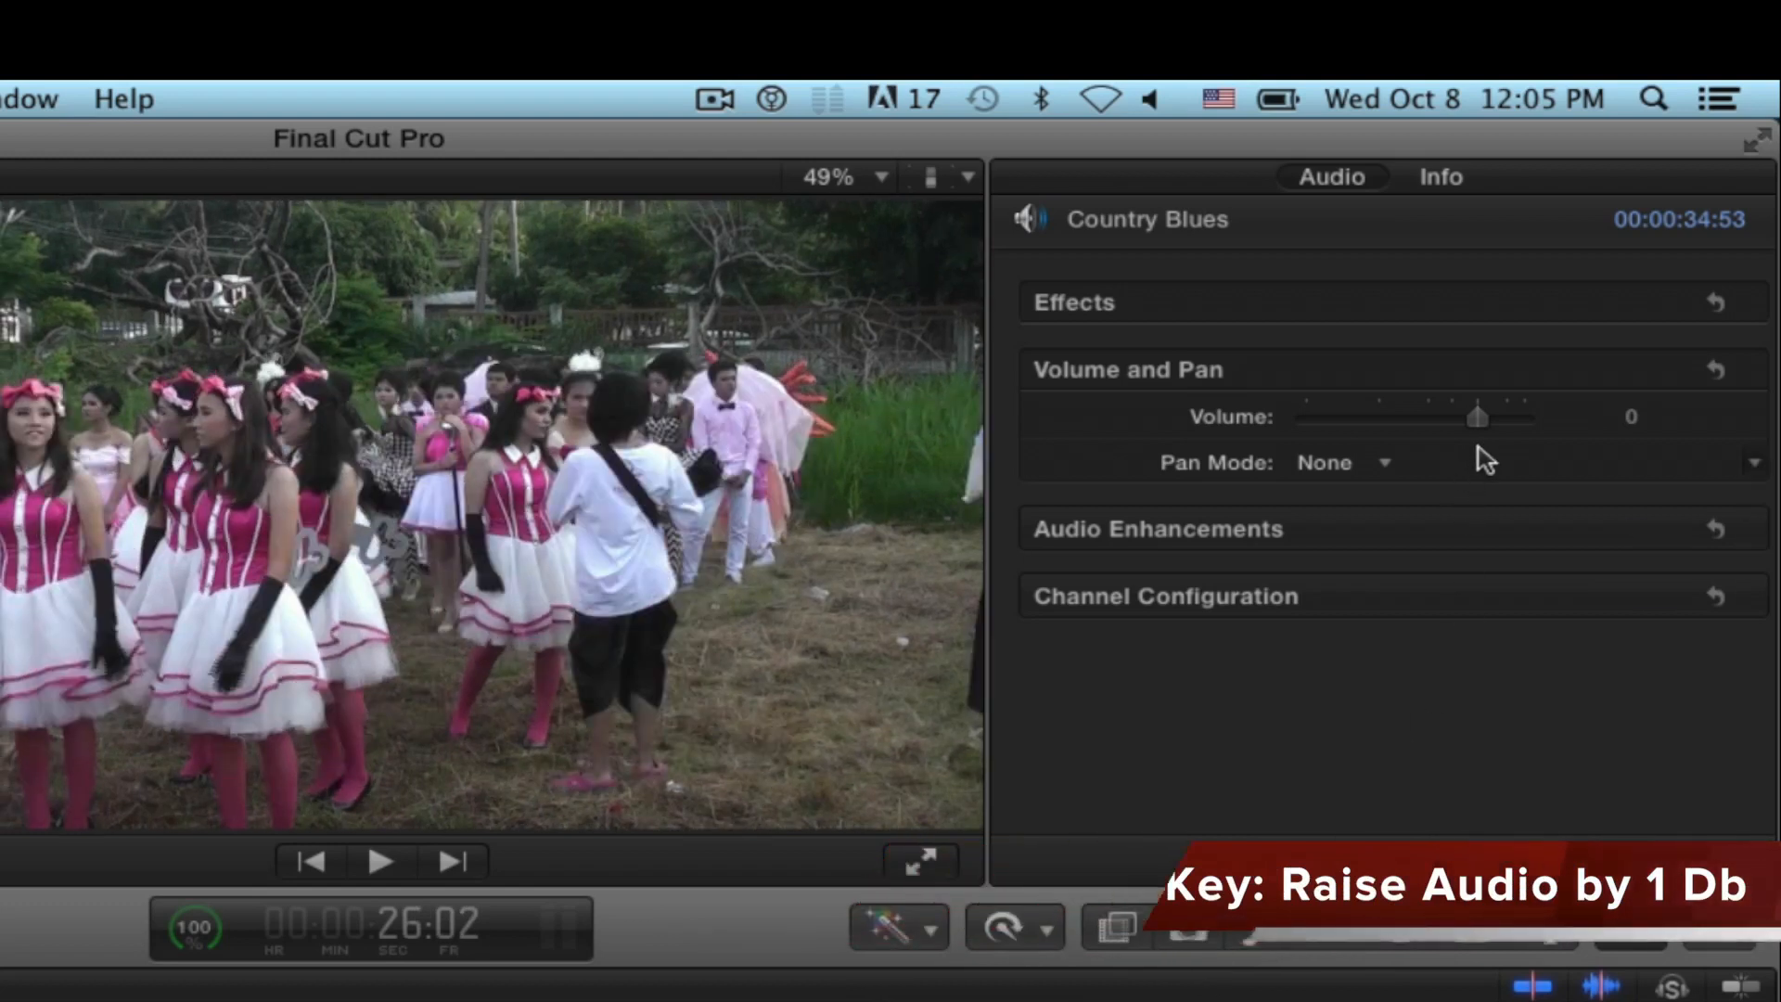
key("ctrl+minus")
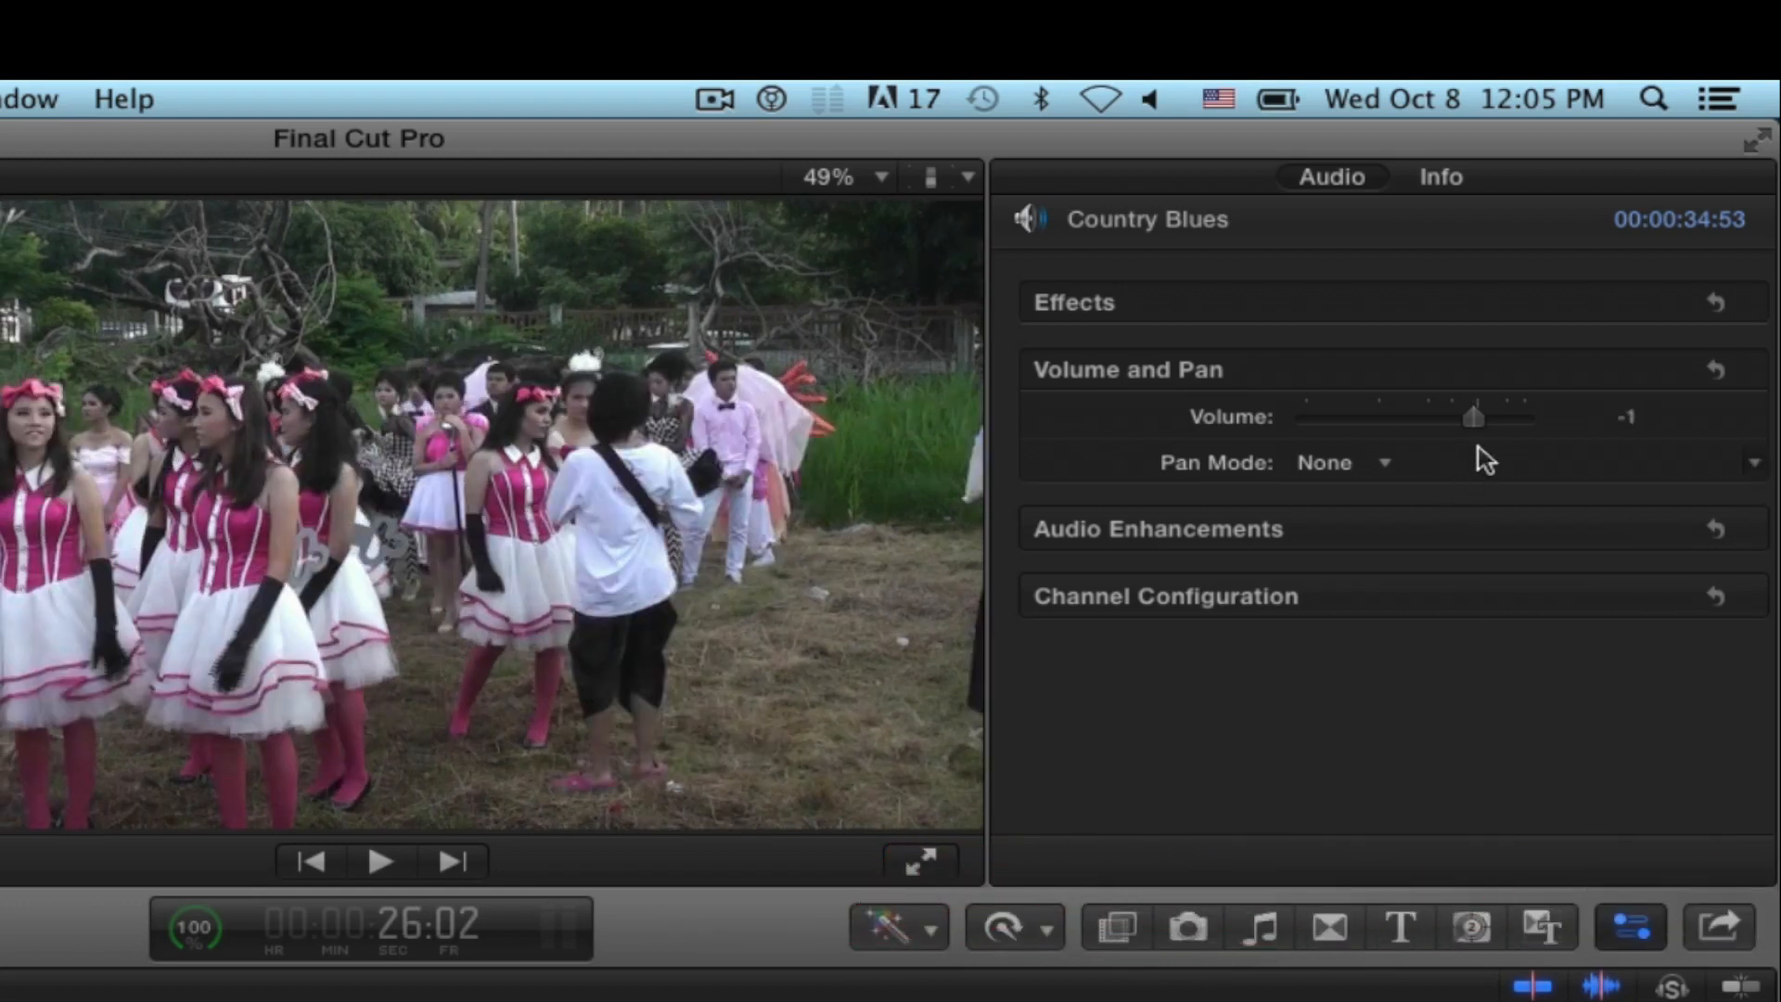
key("ctrl+minus")
key("ctrl+minus")
key("ctrl+equal")
key("ctrl+equal")
key("ctrl+minus")
key("ctrl+equal")
key("ctrl+equal")
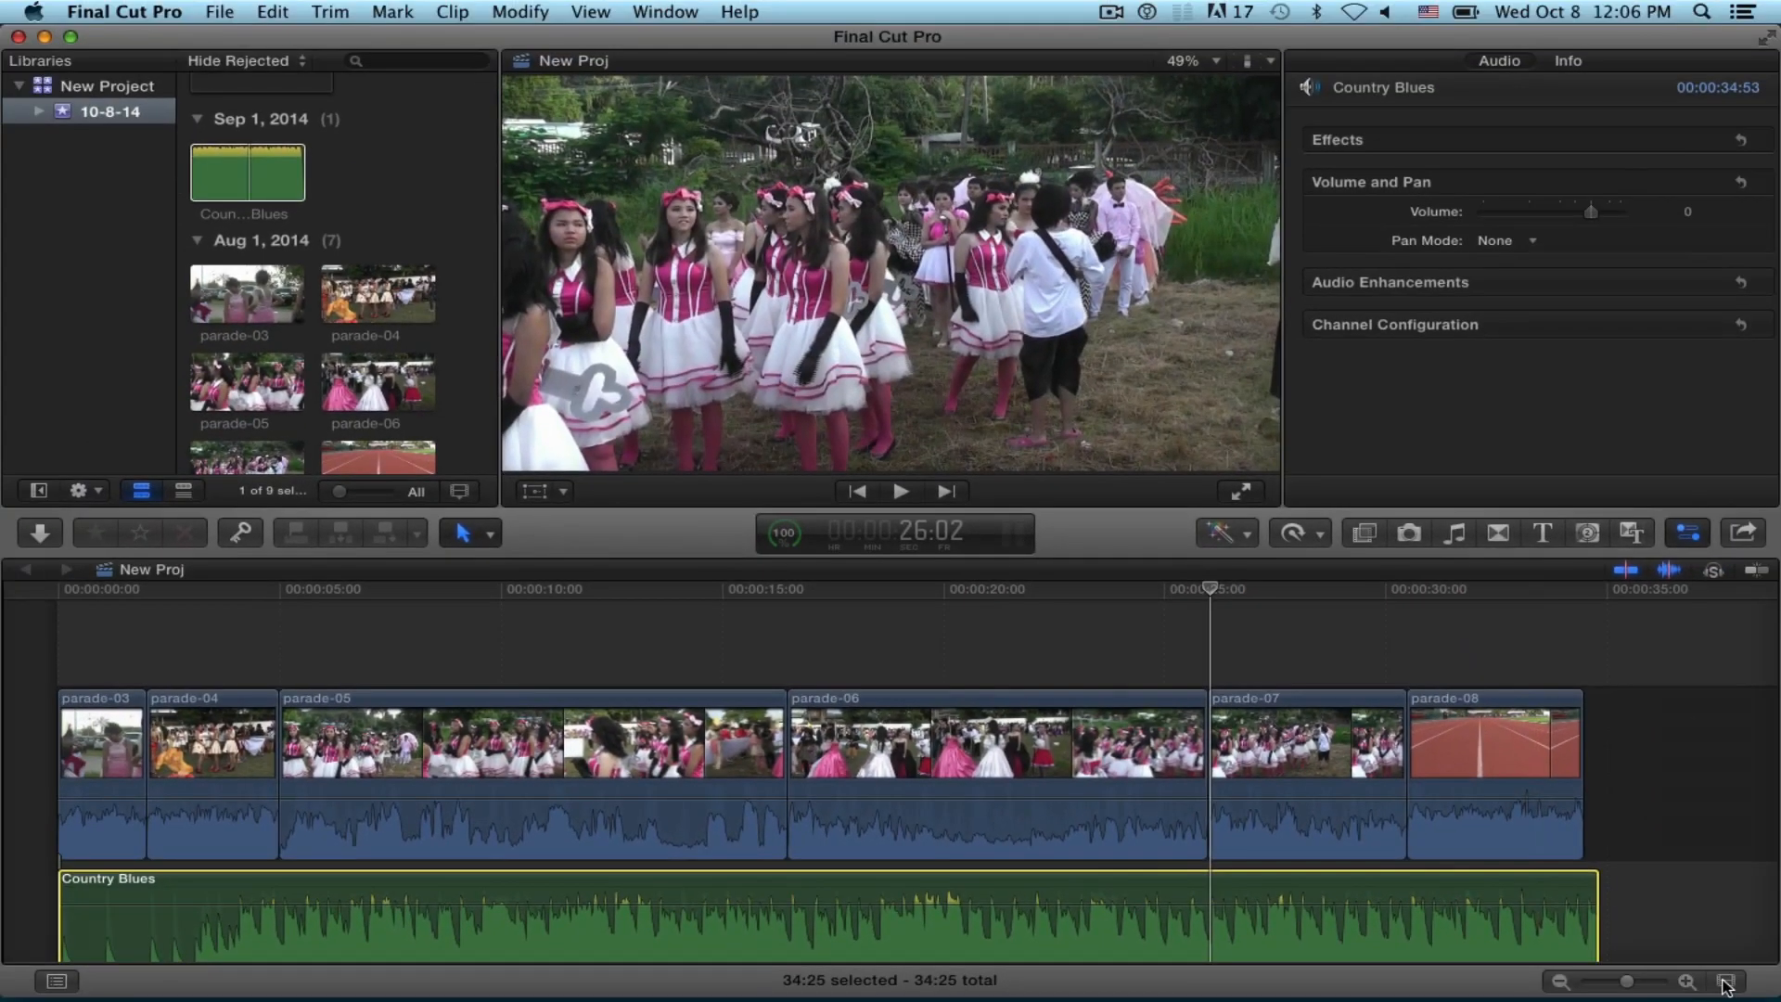
Step: Reduce the clip height in the timeline so the video and audio clips take up less vertical space
left_click(1724, 981)
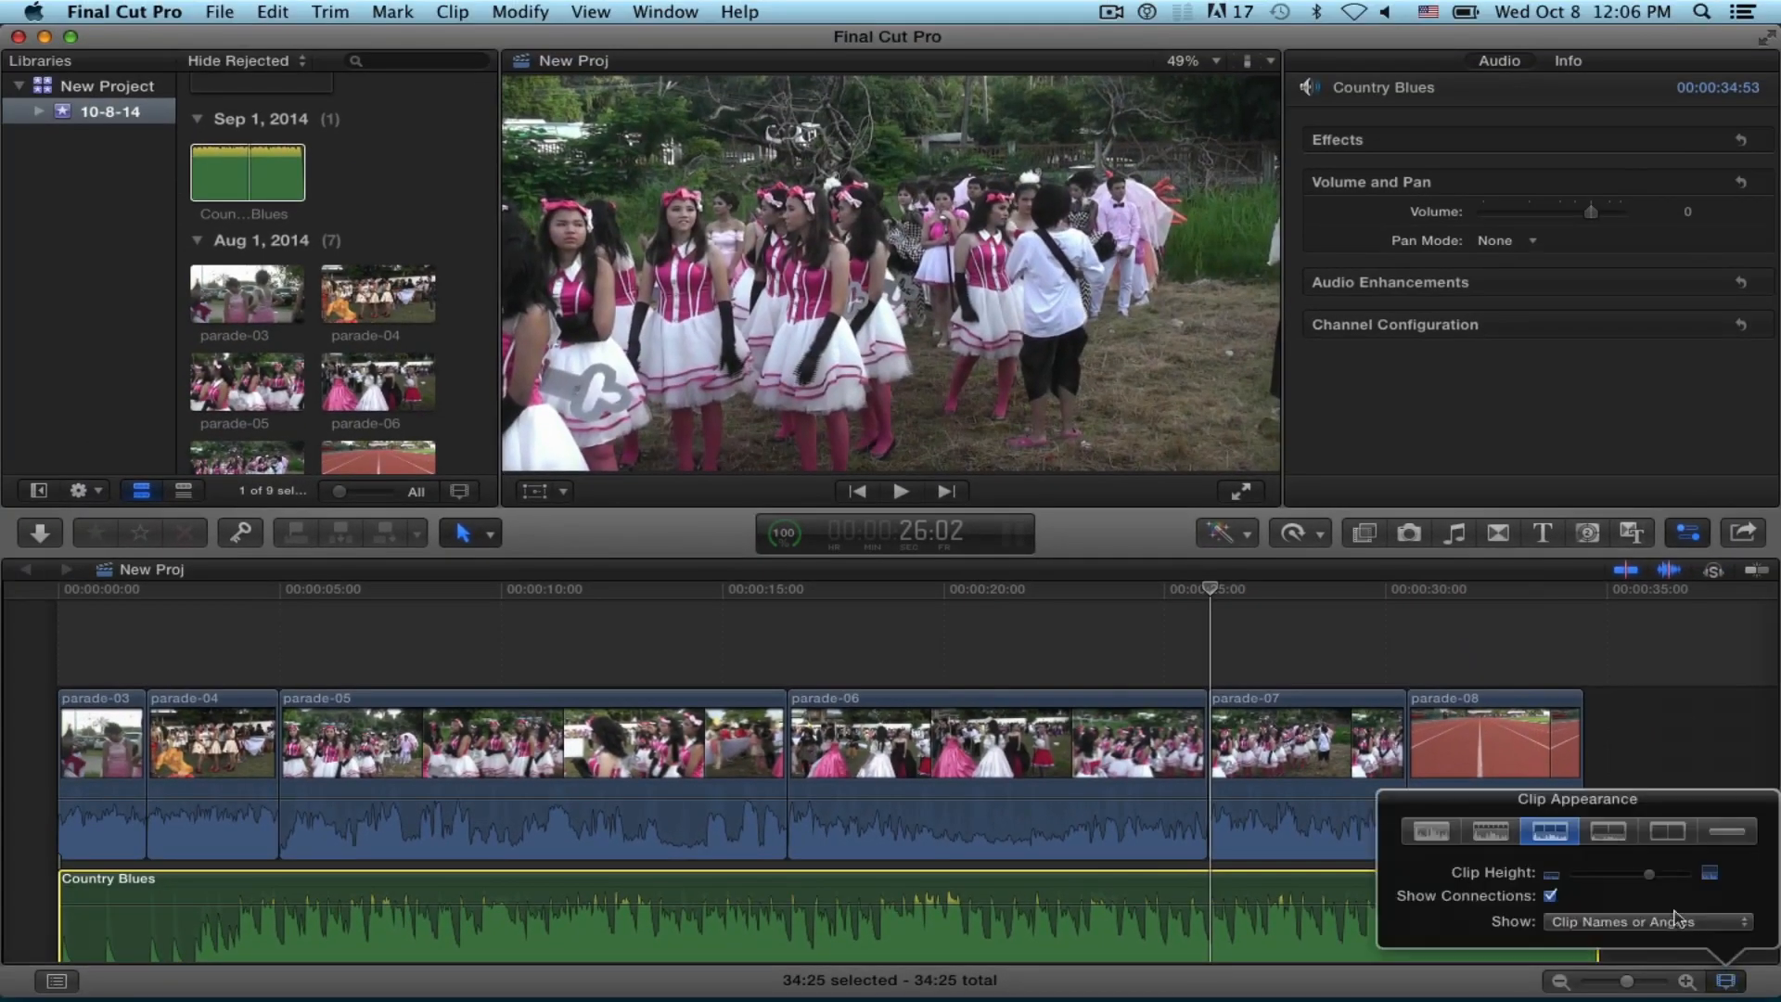
left_click_drag(1652, 878, 1597, 877)
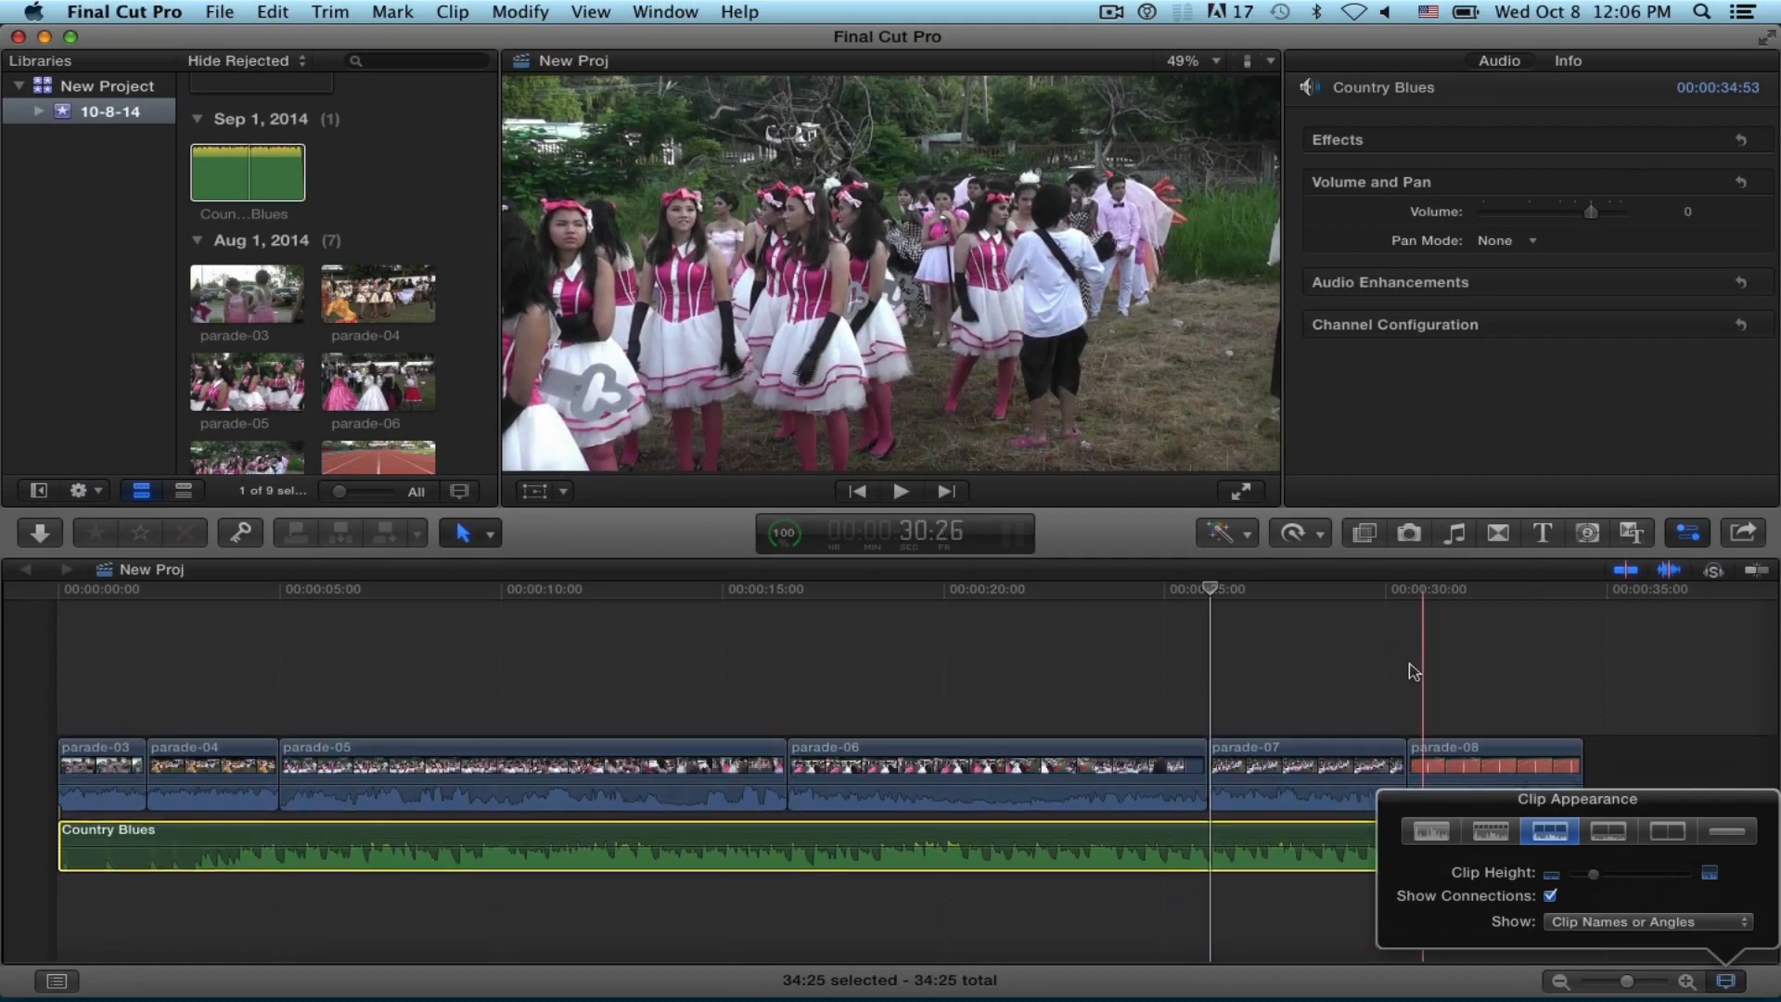
left_click(1402, 662)
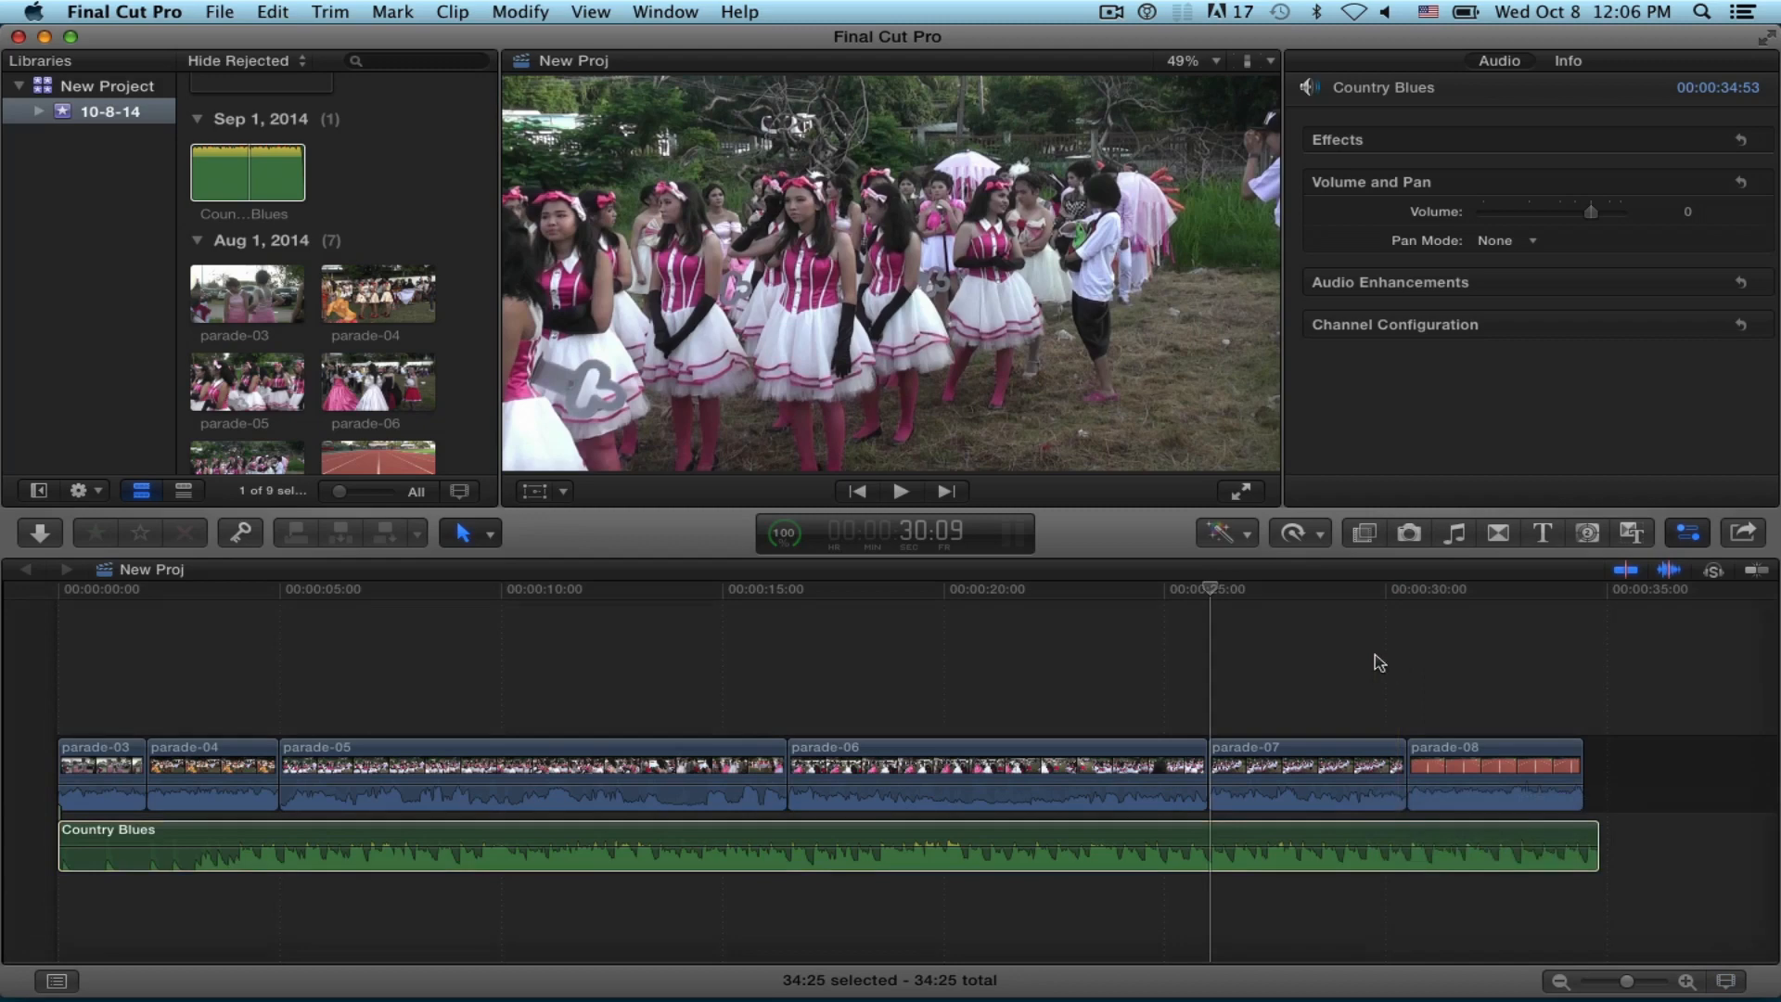
Step: Preview the parade-09 clip in the browser and move the timeline playhead to 10:27, inside parade-05
scroll(450, 330, "down", 3)
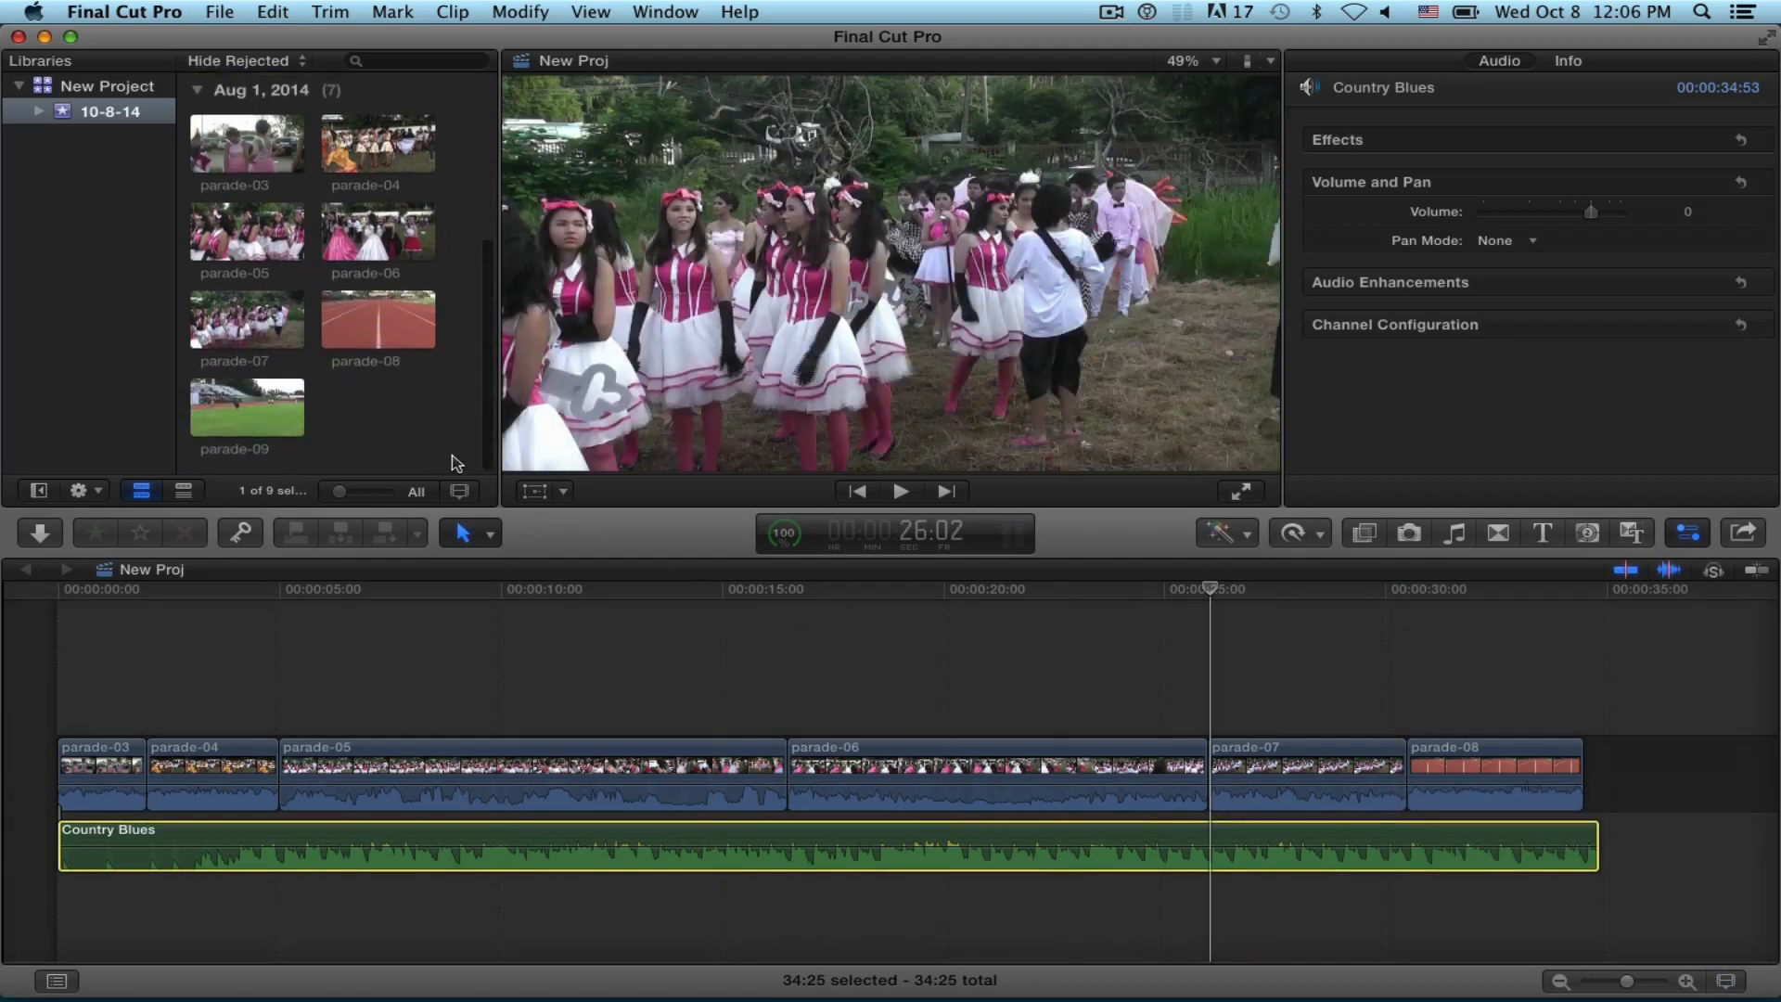
left_click(236, 415)
key("space")
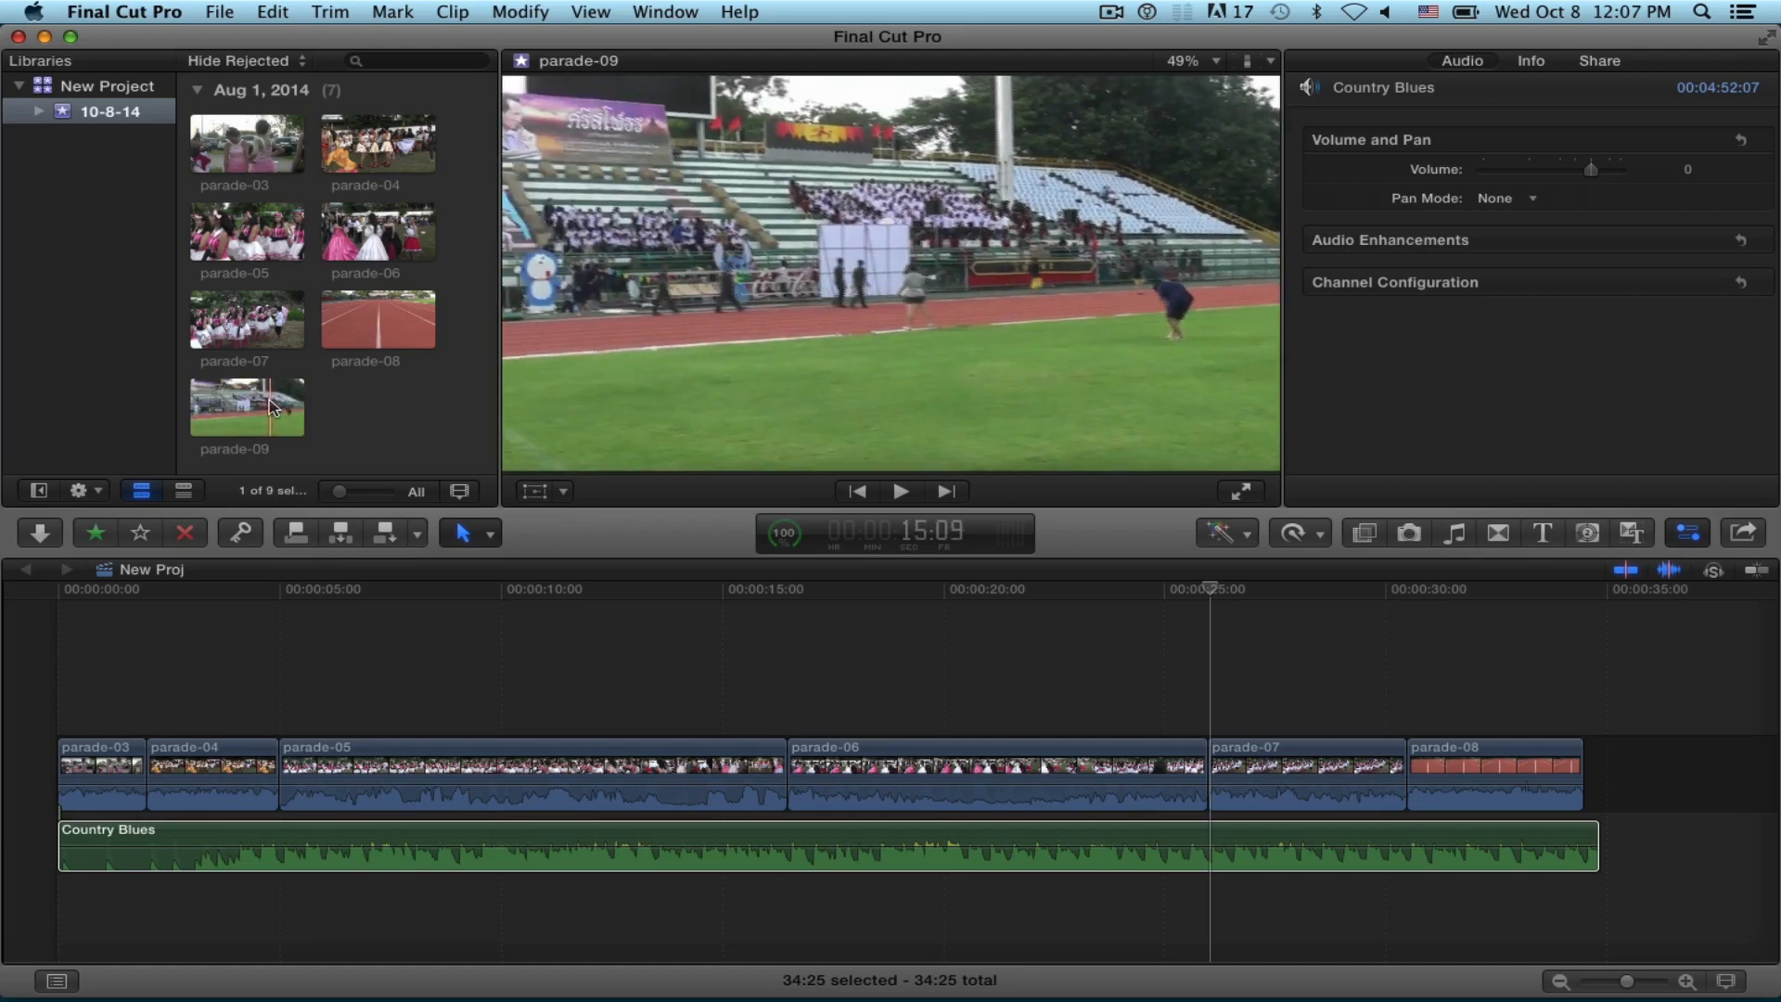
left_click(954, 667)
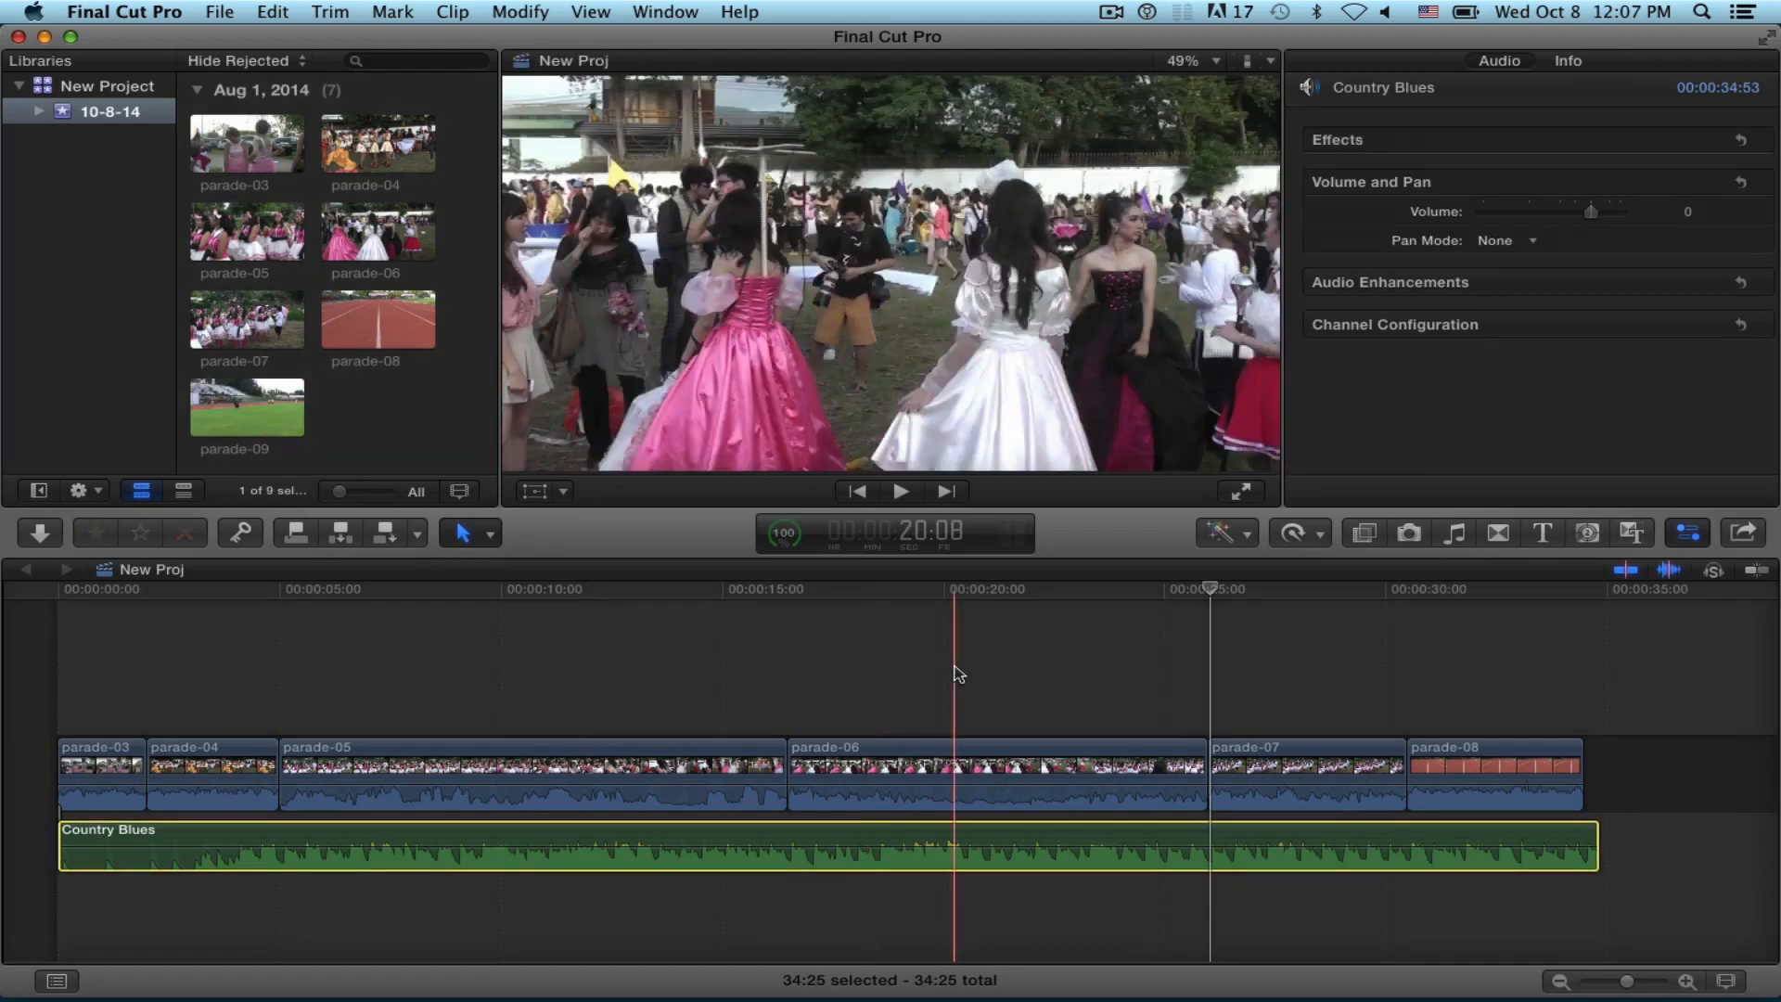
left_click_drag(1211, 590, 556, 638)
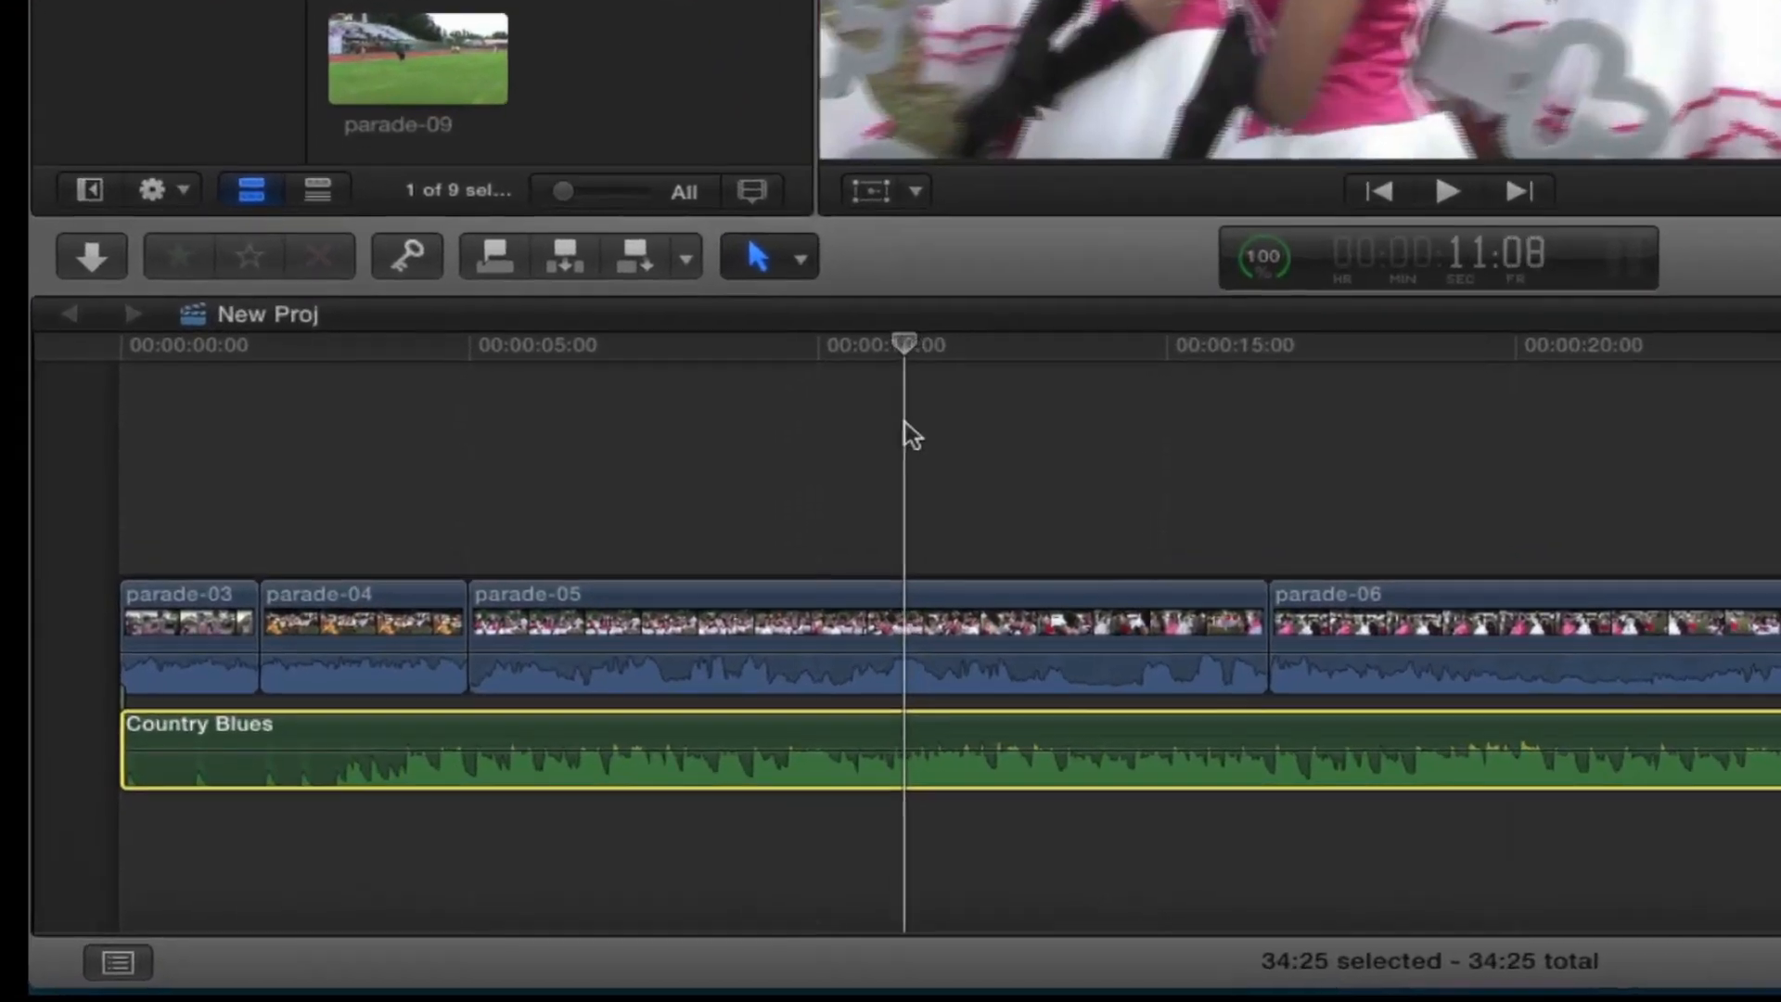
left_click_drag(904, 423, 880, 330)
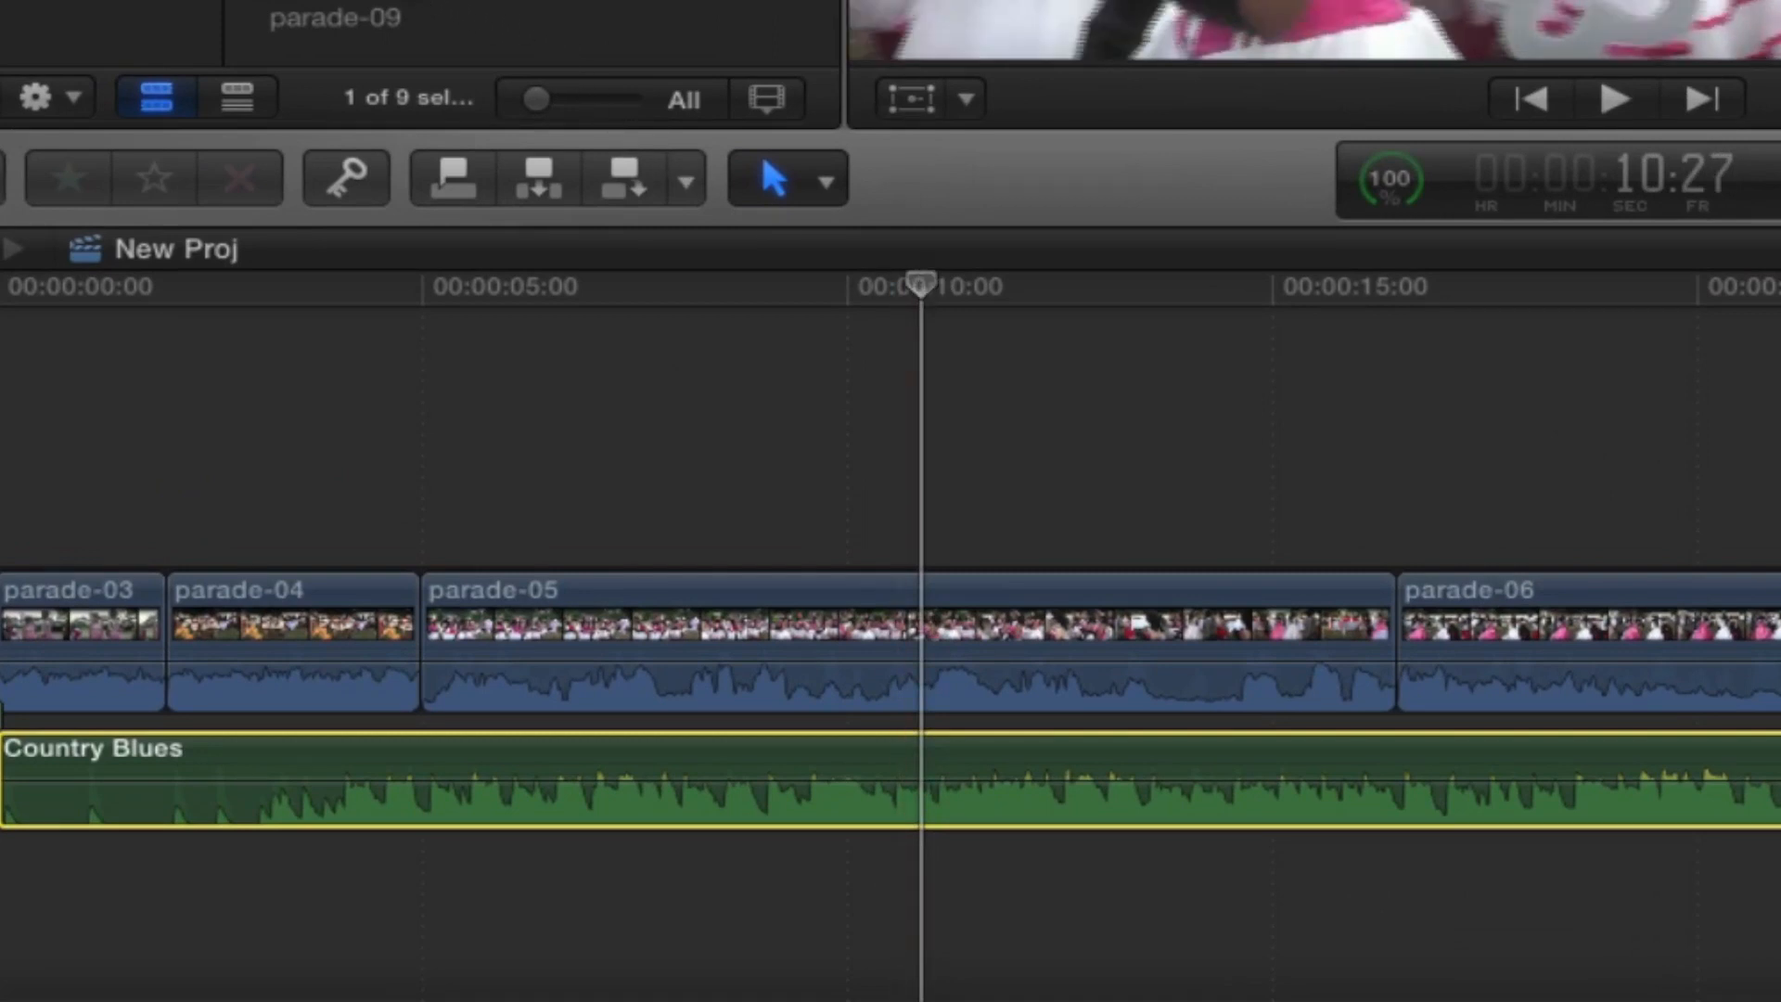
Step: Try inserting parade-09 into the primary storyline at the playhead within parade-05, and undo the insertion
left_click(454, 1)
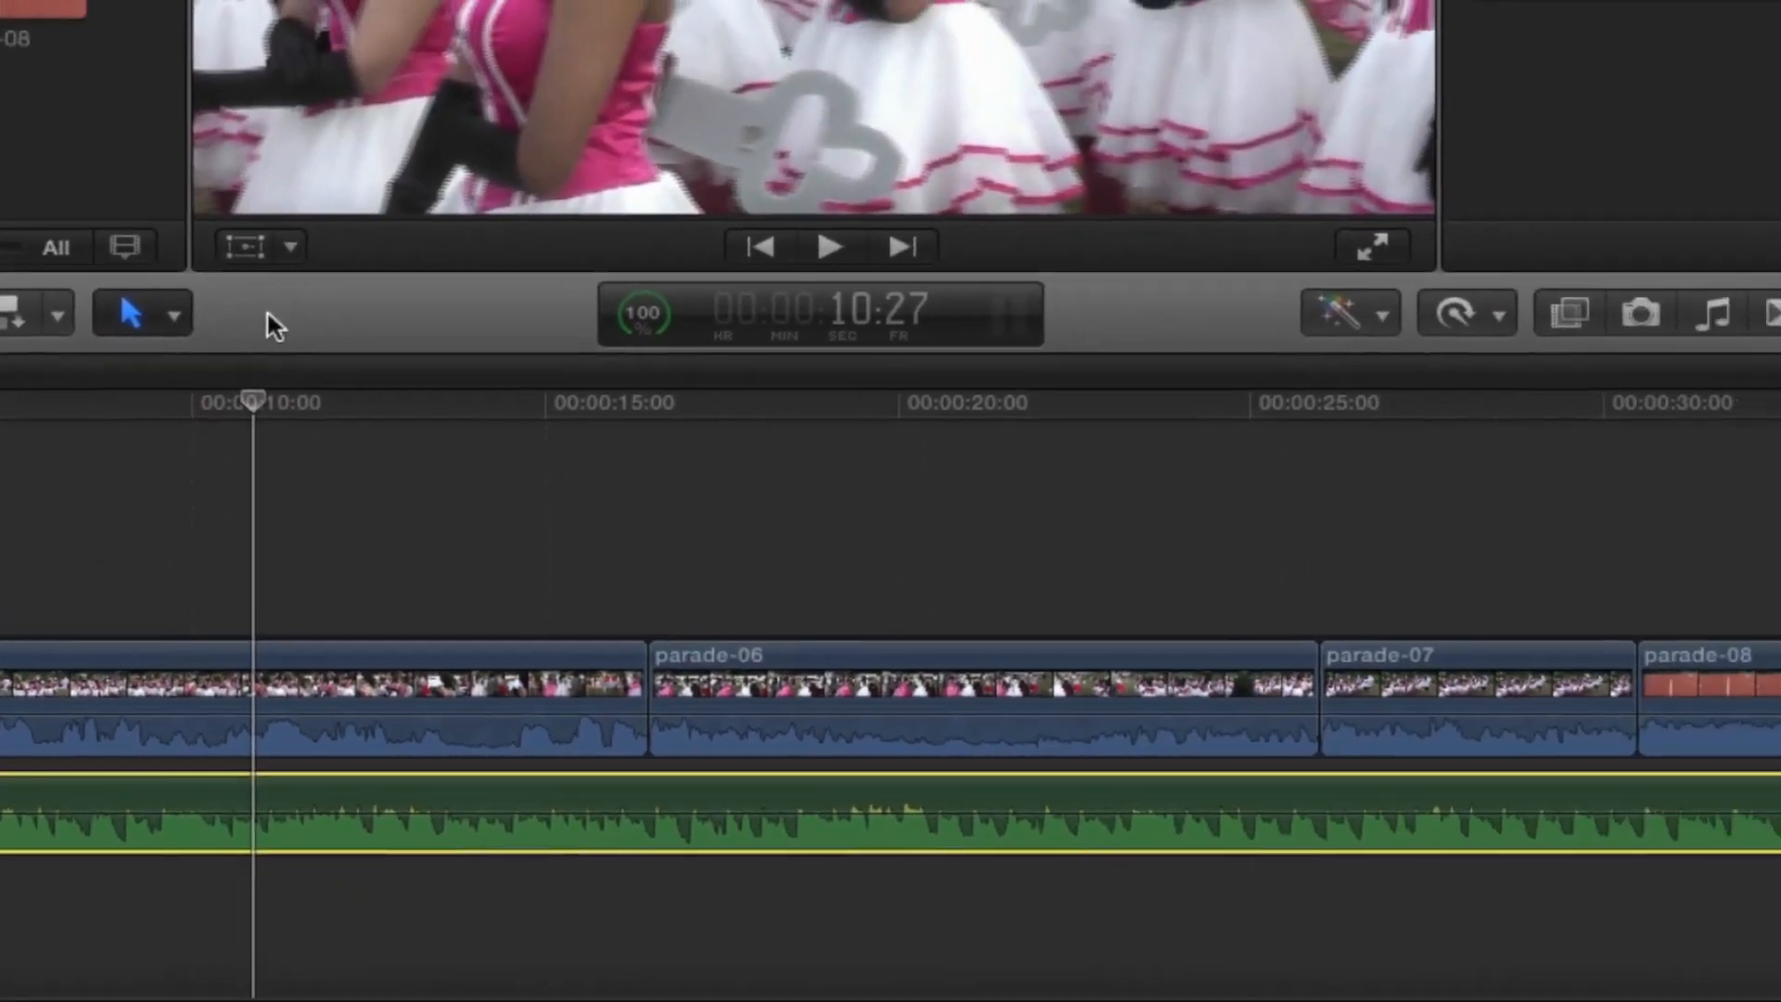
key("w")
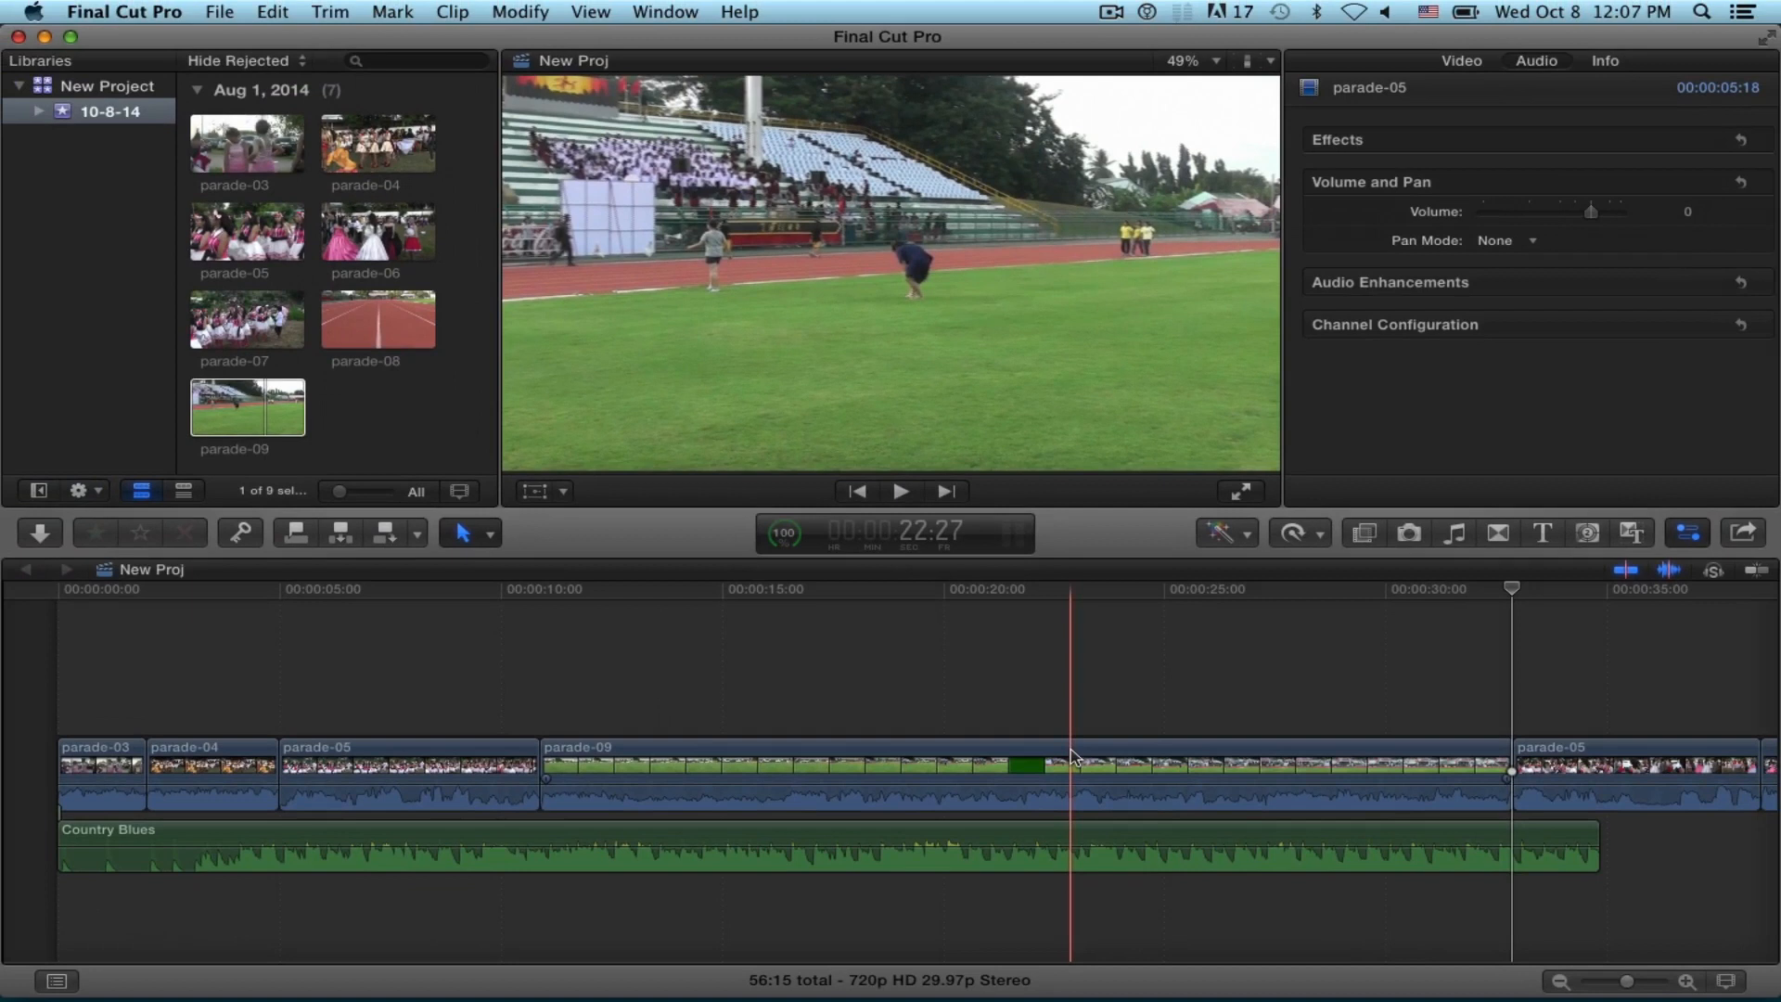
key("super+z")
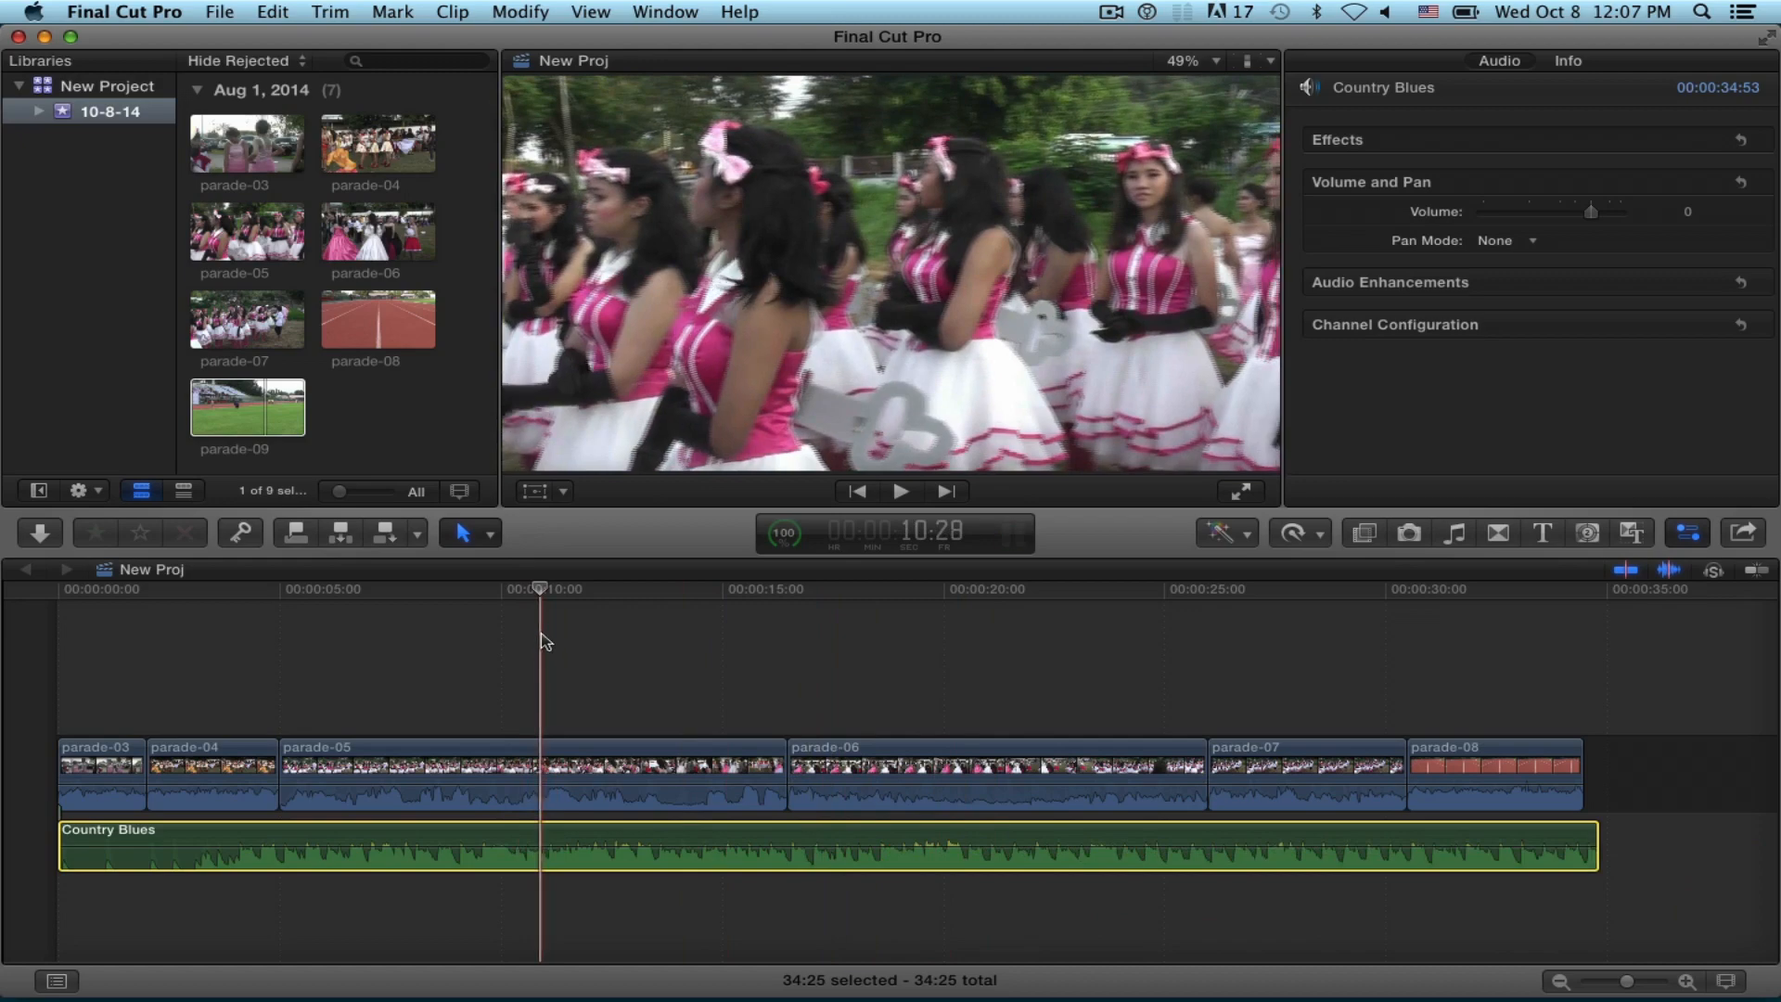
Step: Connect the parade-09 clip above the primary storyline at the playhead, over parade-05
key("space")
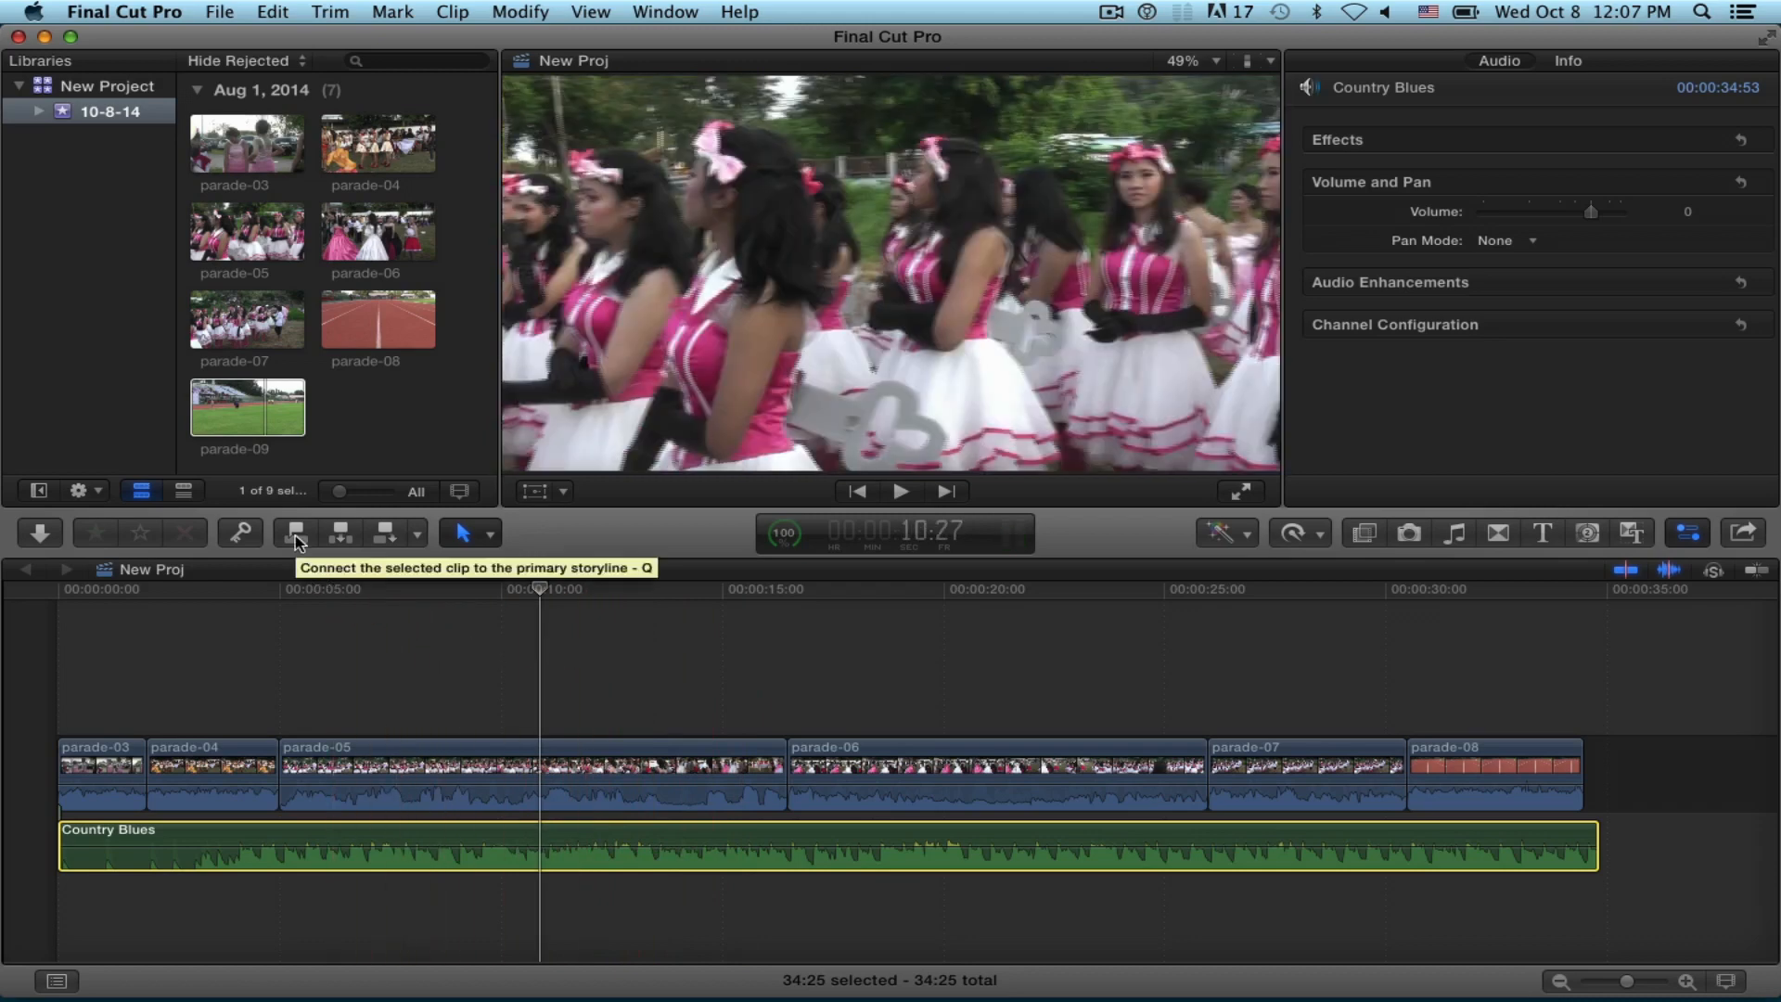
left_click(270, 399)
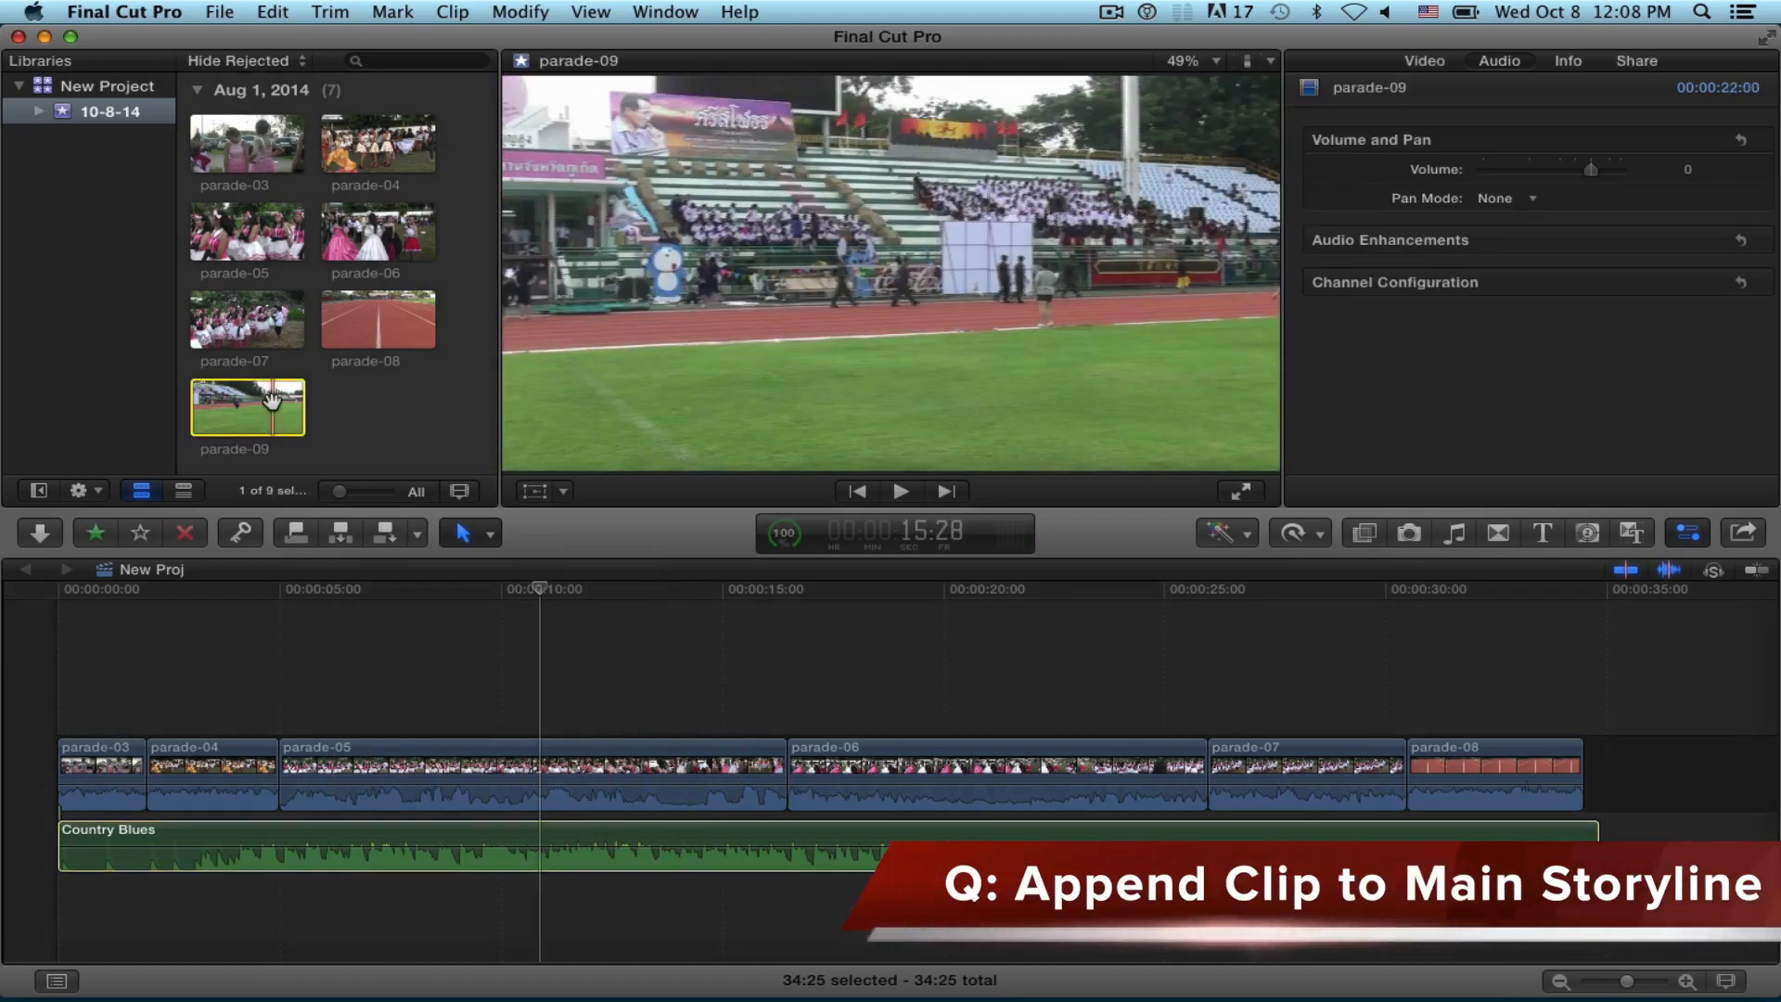
key("q")
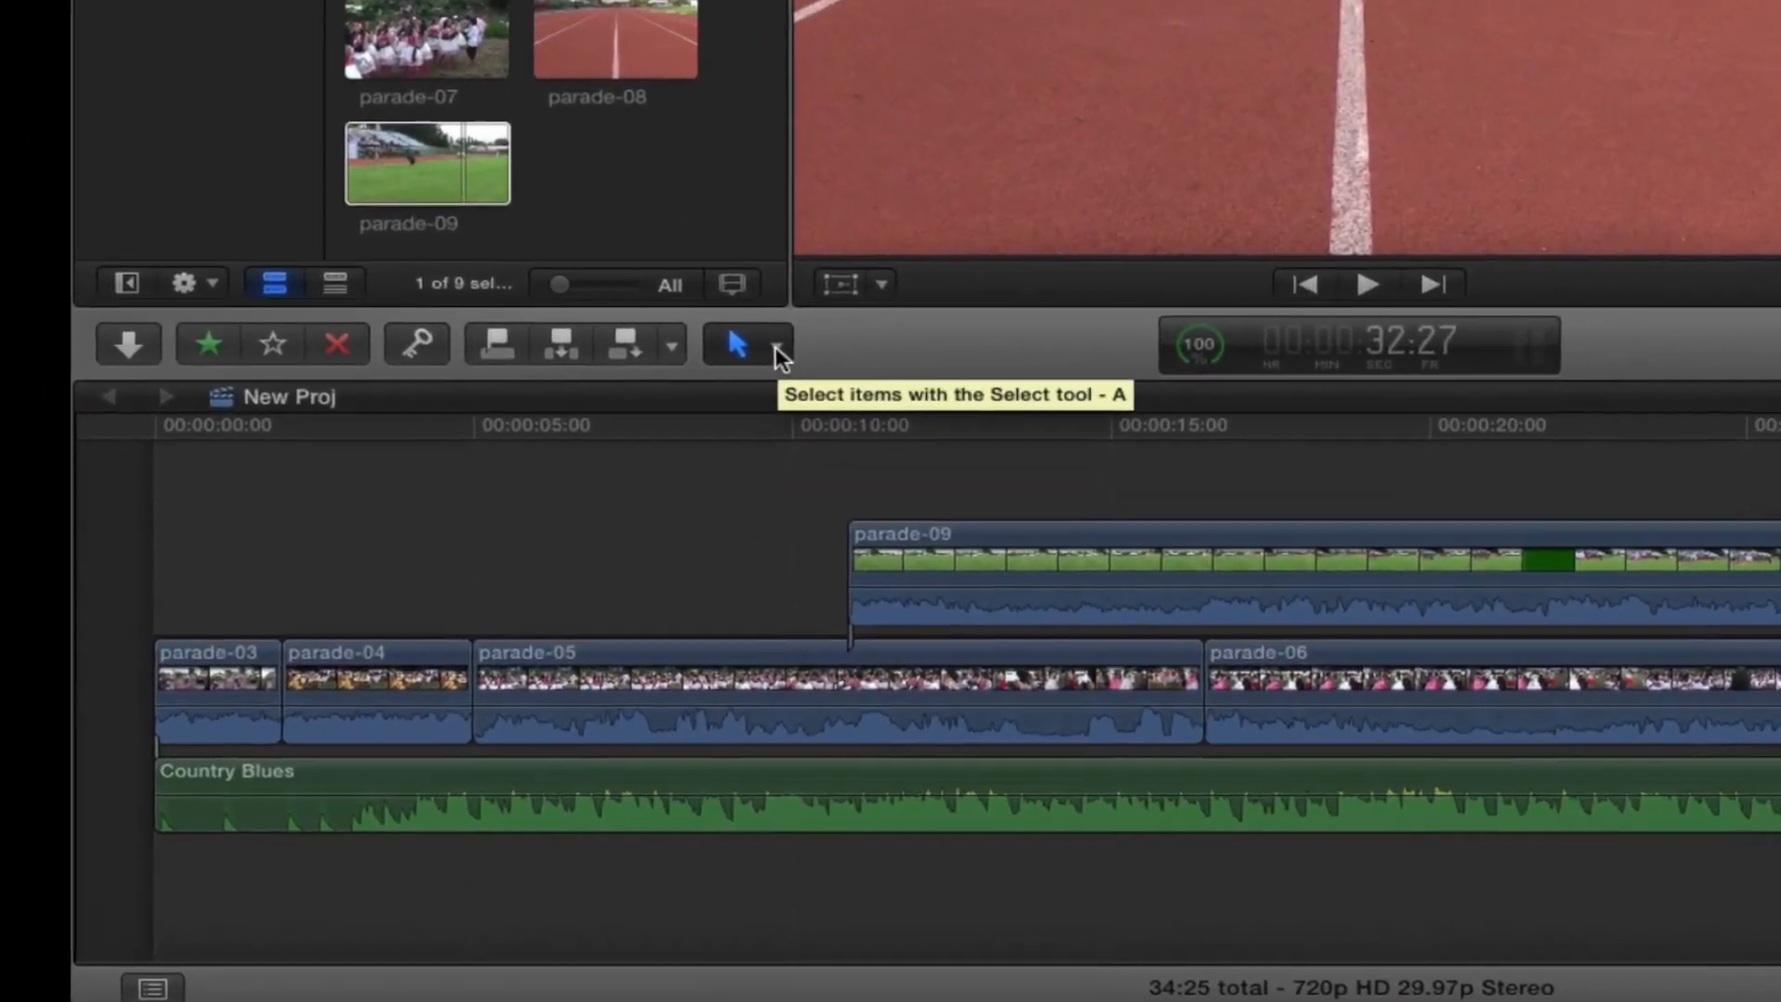
Step: Try lifting parade-04 out of the primary storyline with the Select tool and return it between parade-03 and parade-05
left_click(777, 347)
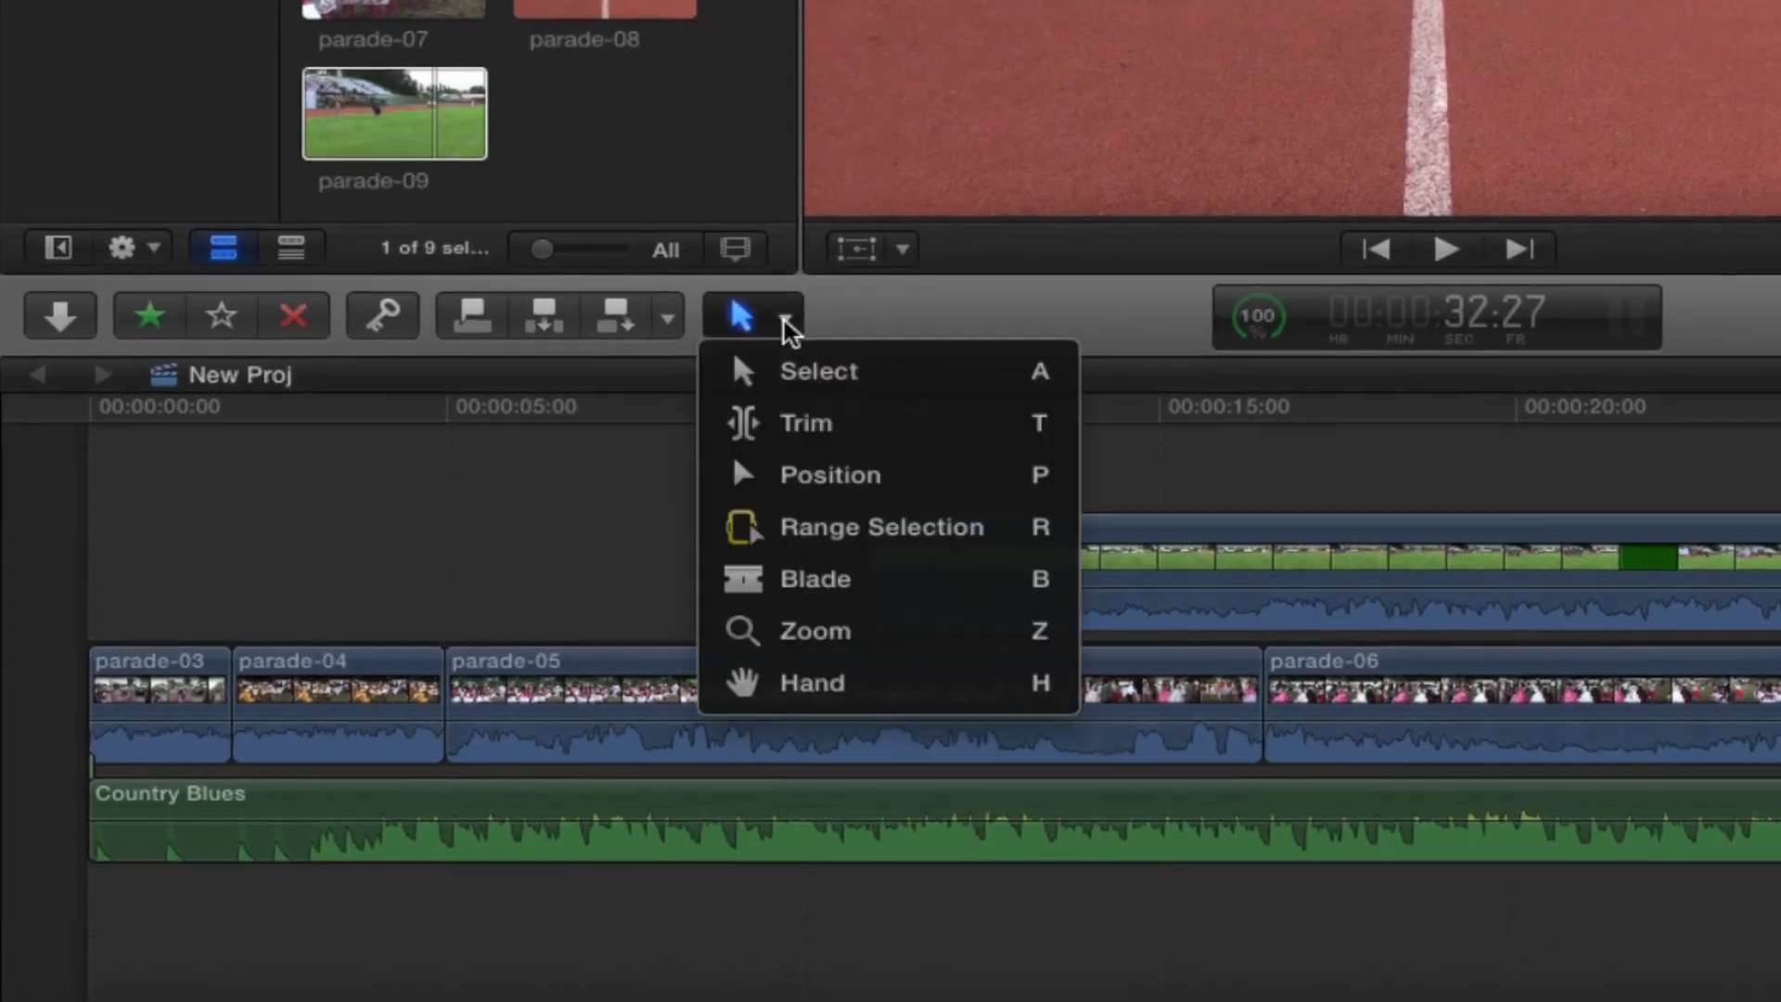
left_click(814, 373)
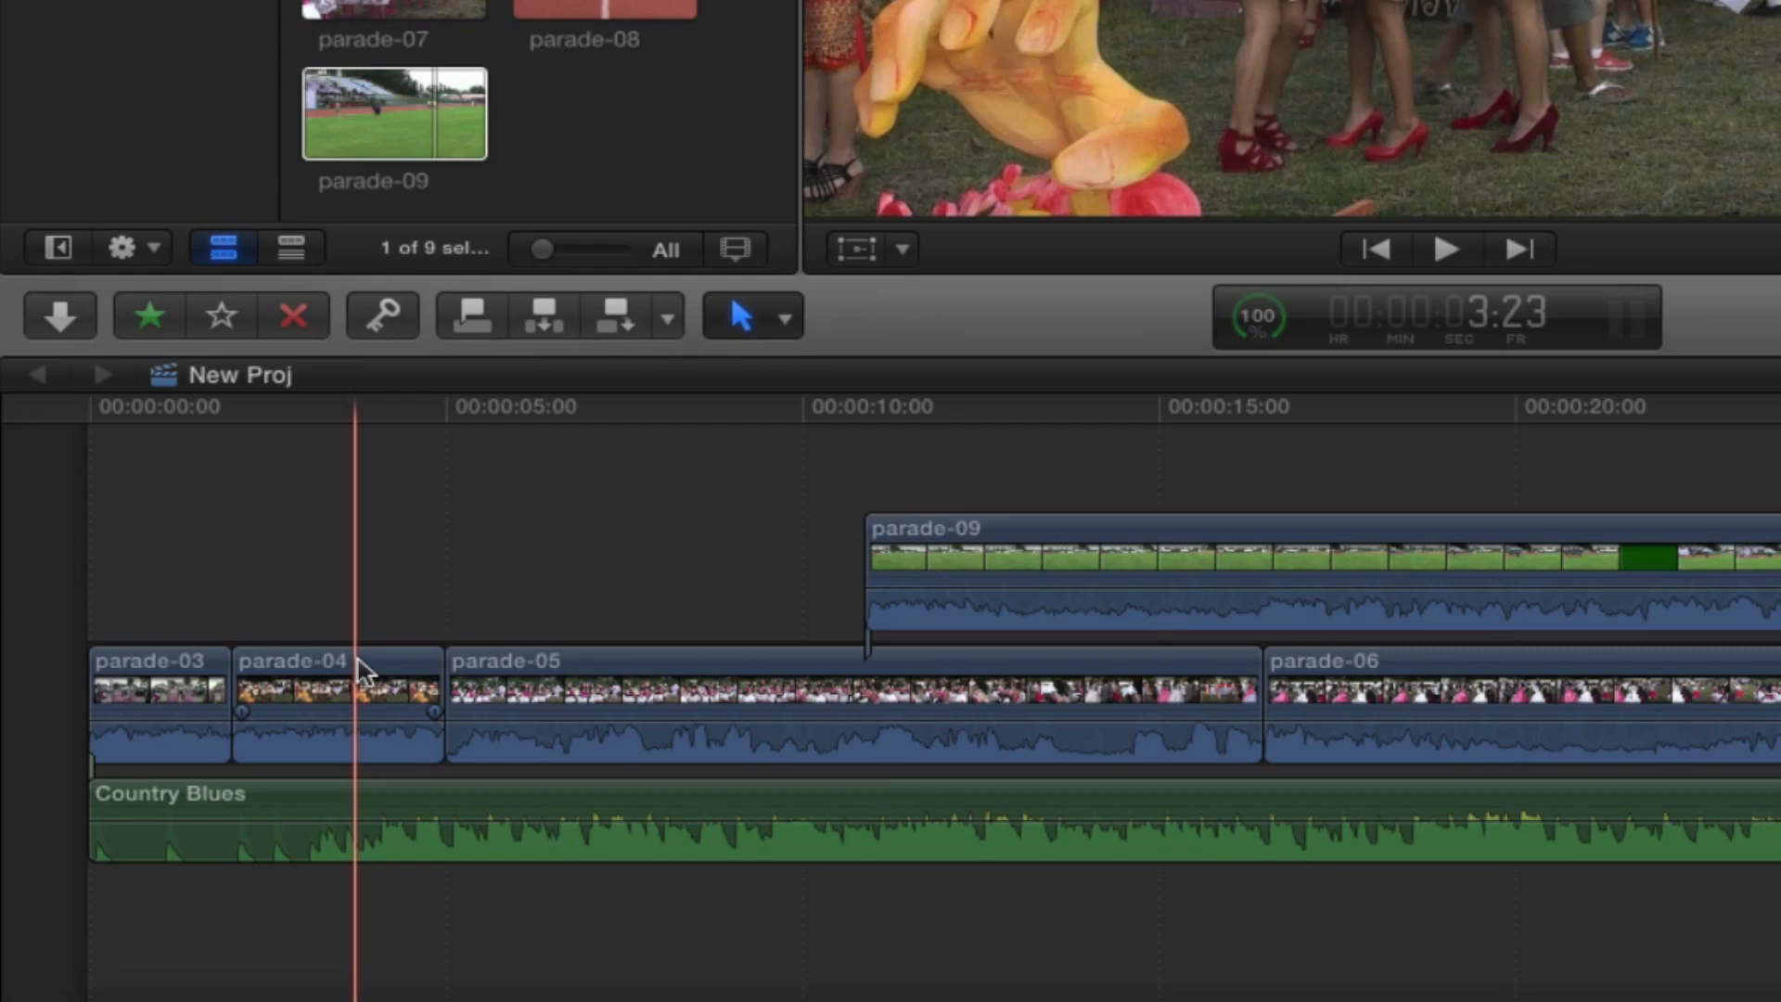
left_click_drag(362, 669, 391, 512)
left_click_drag(397, 508, 346, 679)
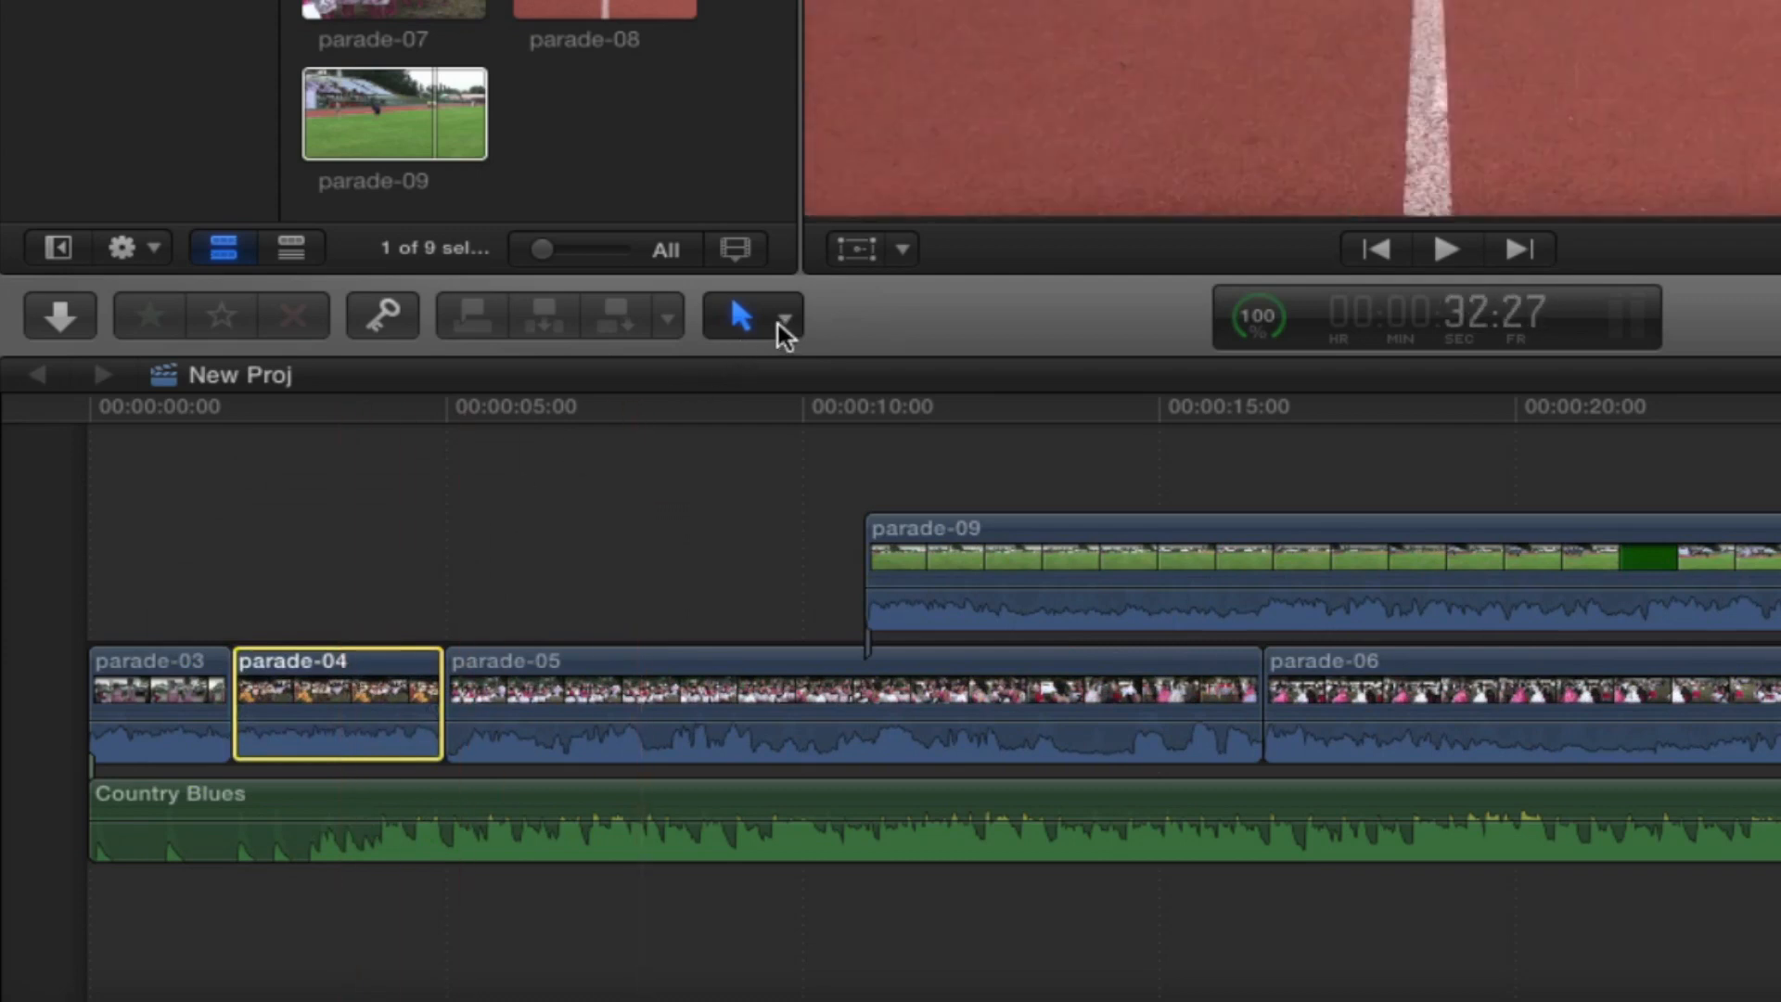
Step: Switch to the Position tool and try moving parade-04 above parade-05, undoing the move
left_click(779, 323)
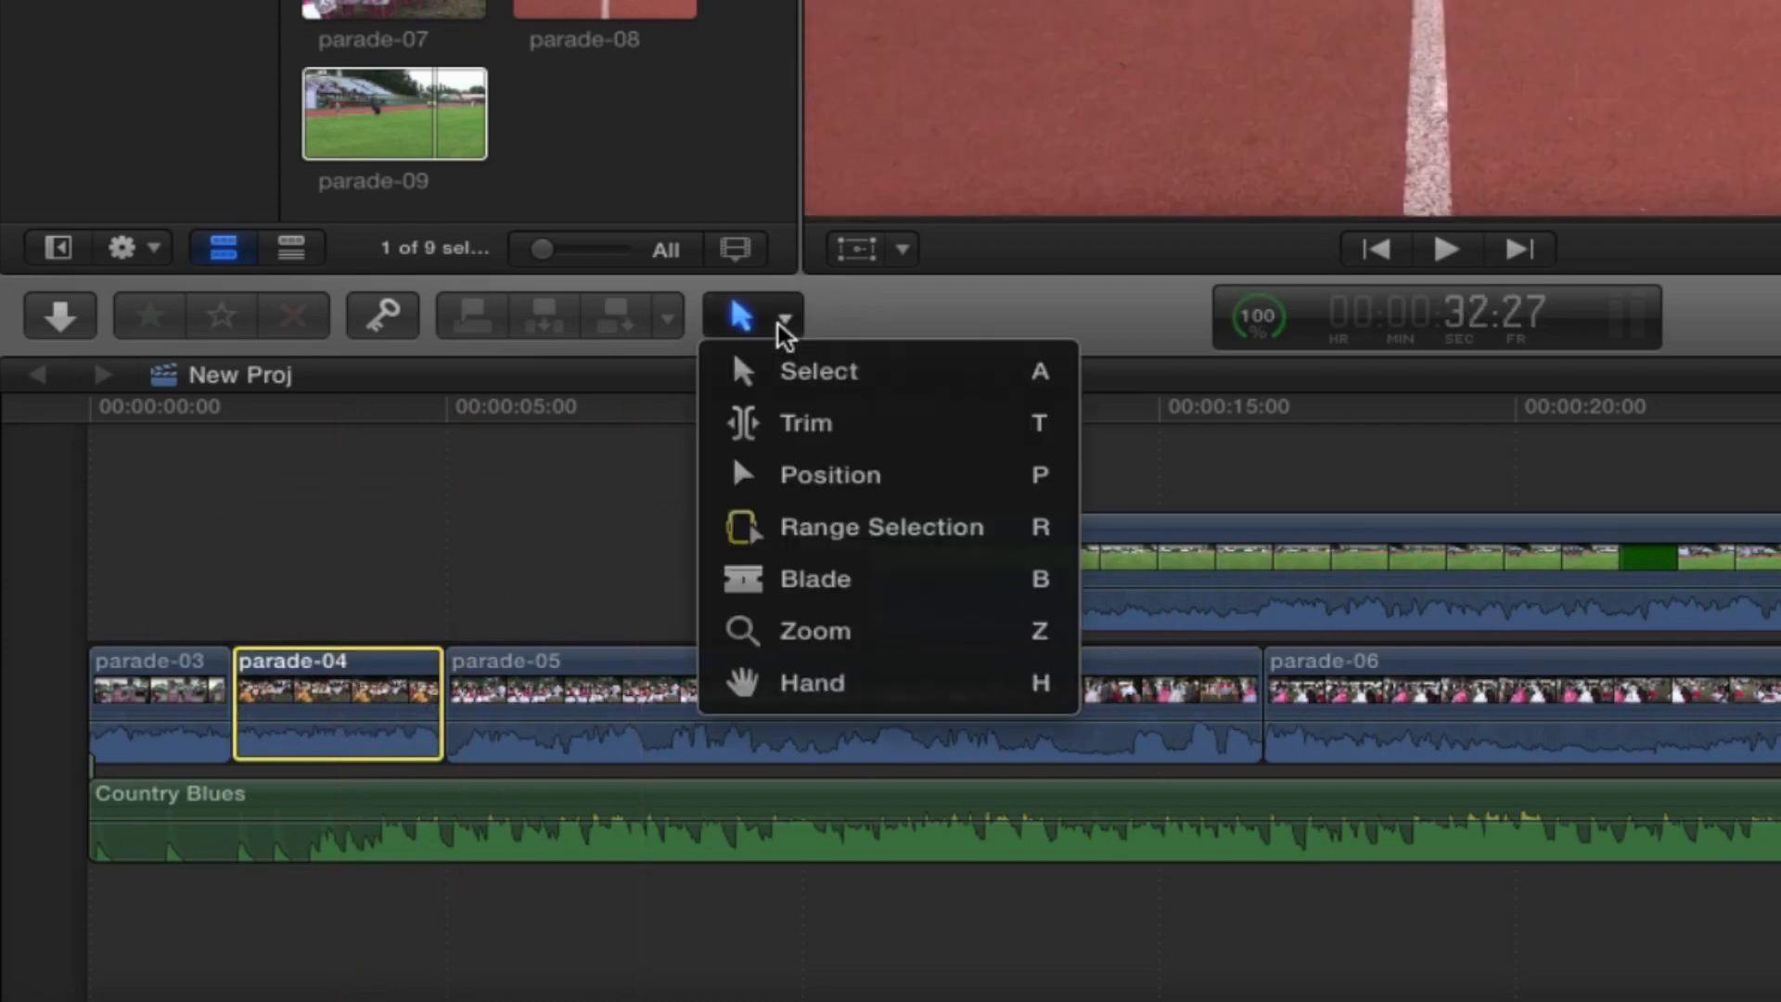
left_click(835, 477)
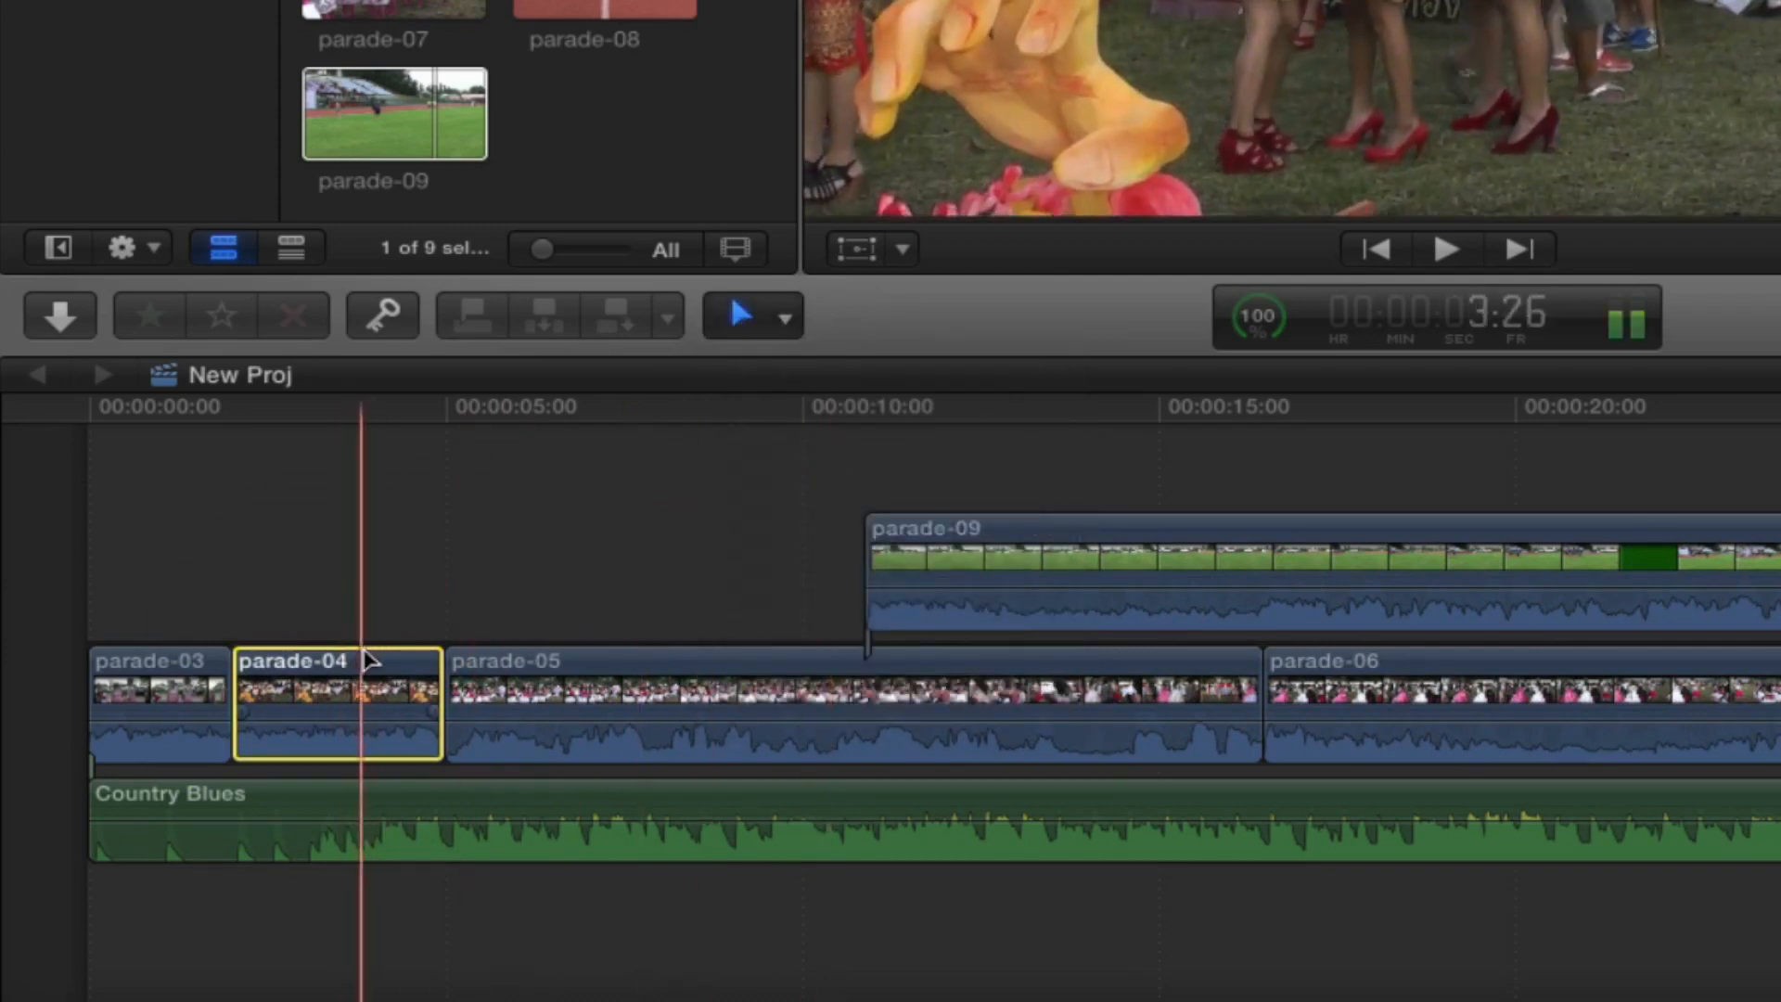
left_click_drag(369, 666, 624, 531)
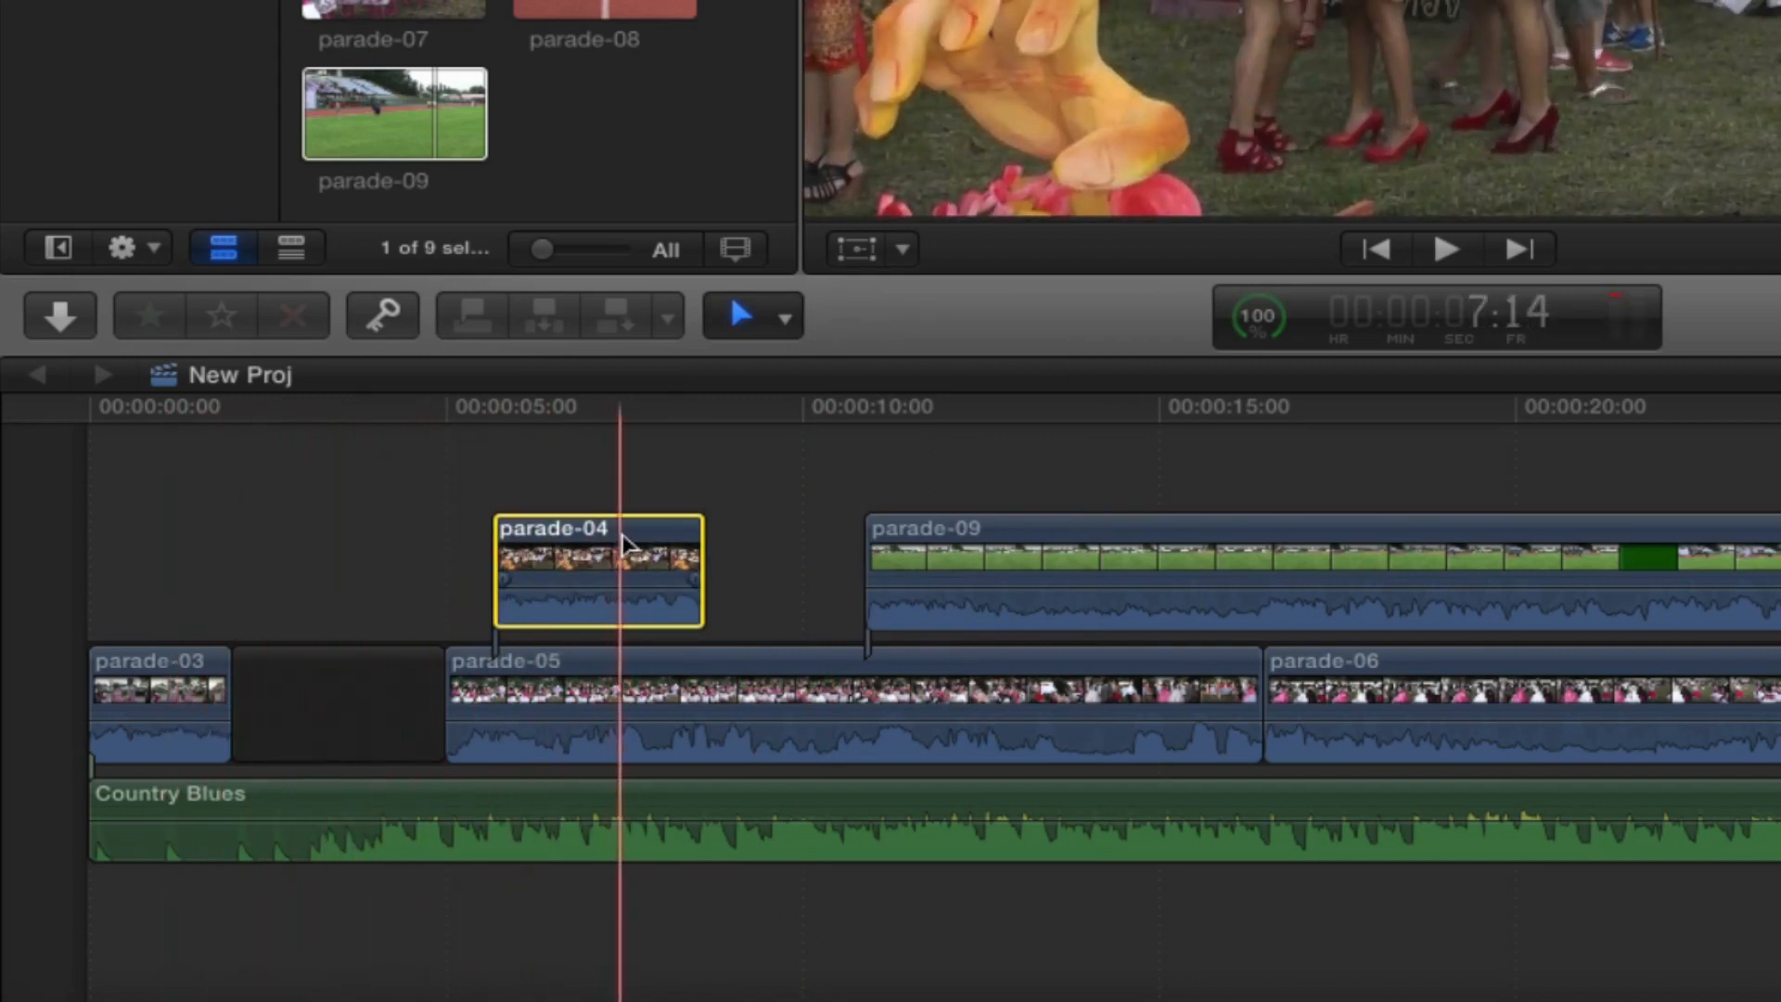
key("super+z")
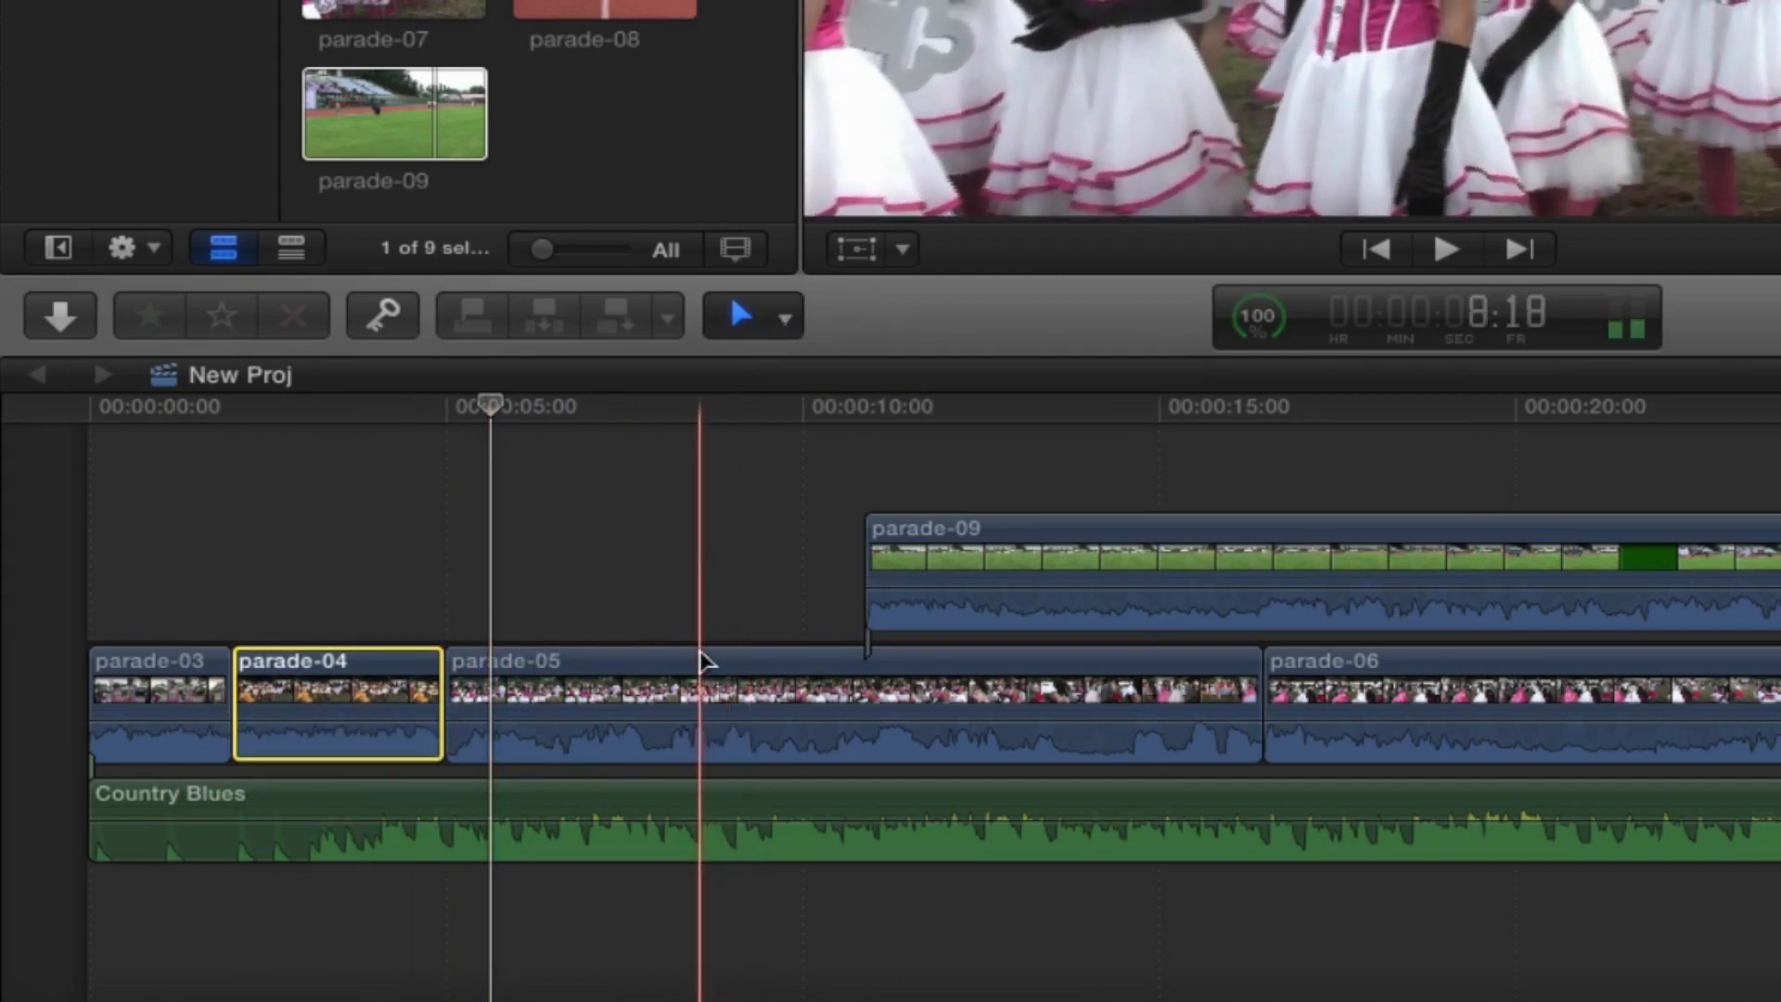
Step: Use the Position tool to nudge parade-05 slightly later in the storyline and shift parade-06 slightly earlier to meet it
left_click(705, 670)
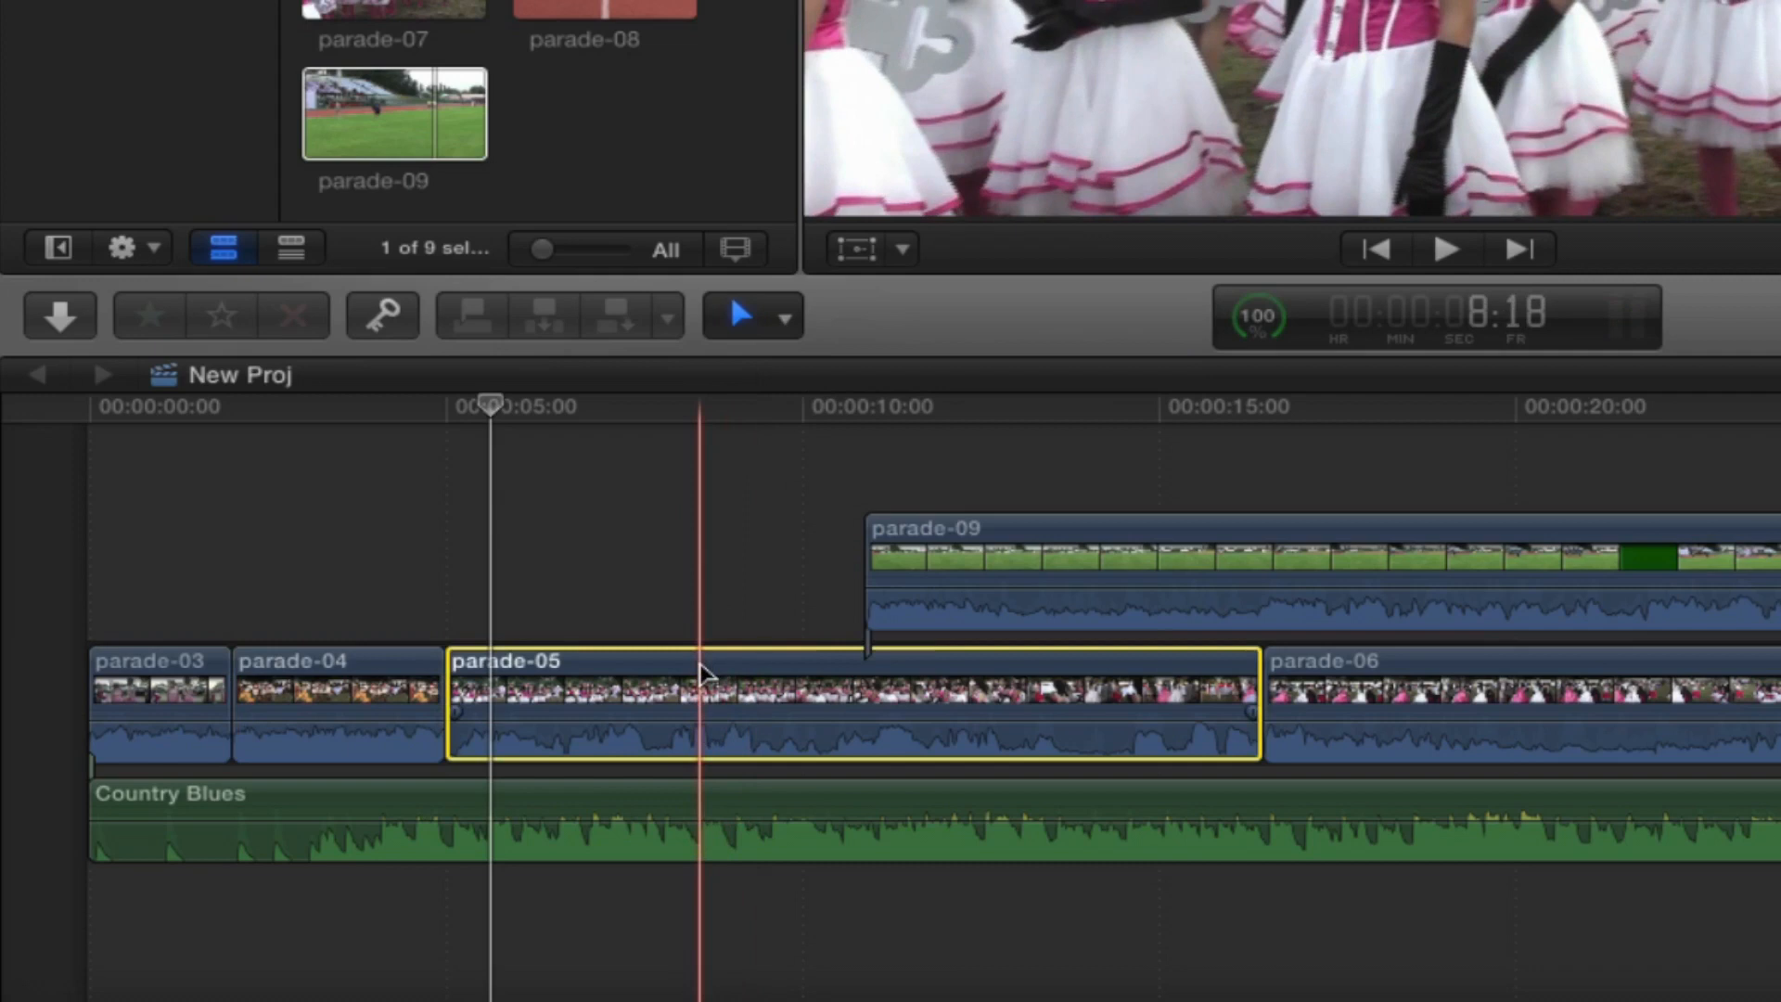
mouse_move(705, 670)
left_mouse_down()
mouse_move(794, 676)
mouse_move(705, 670)
left_mouse_up()
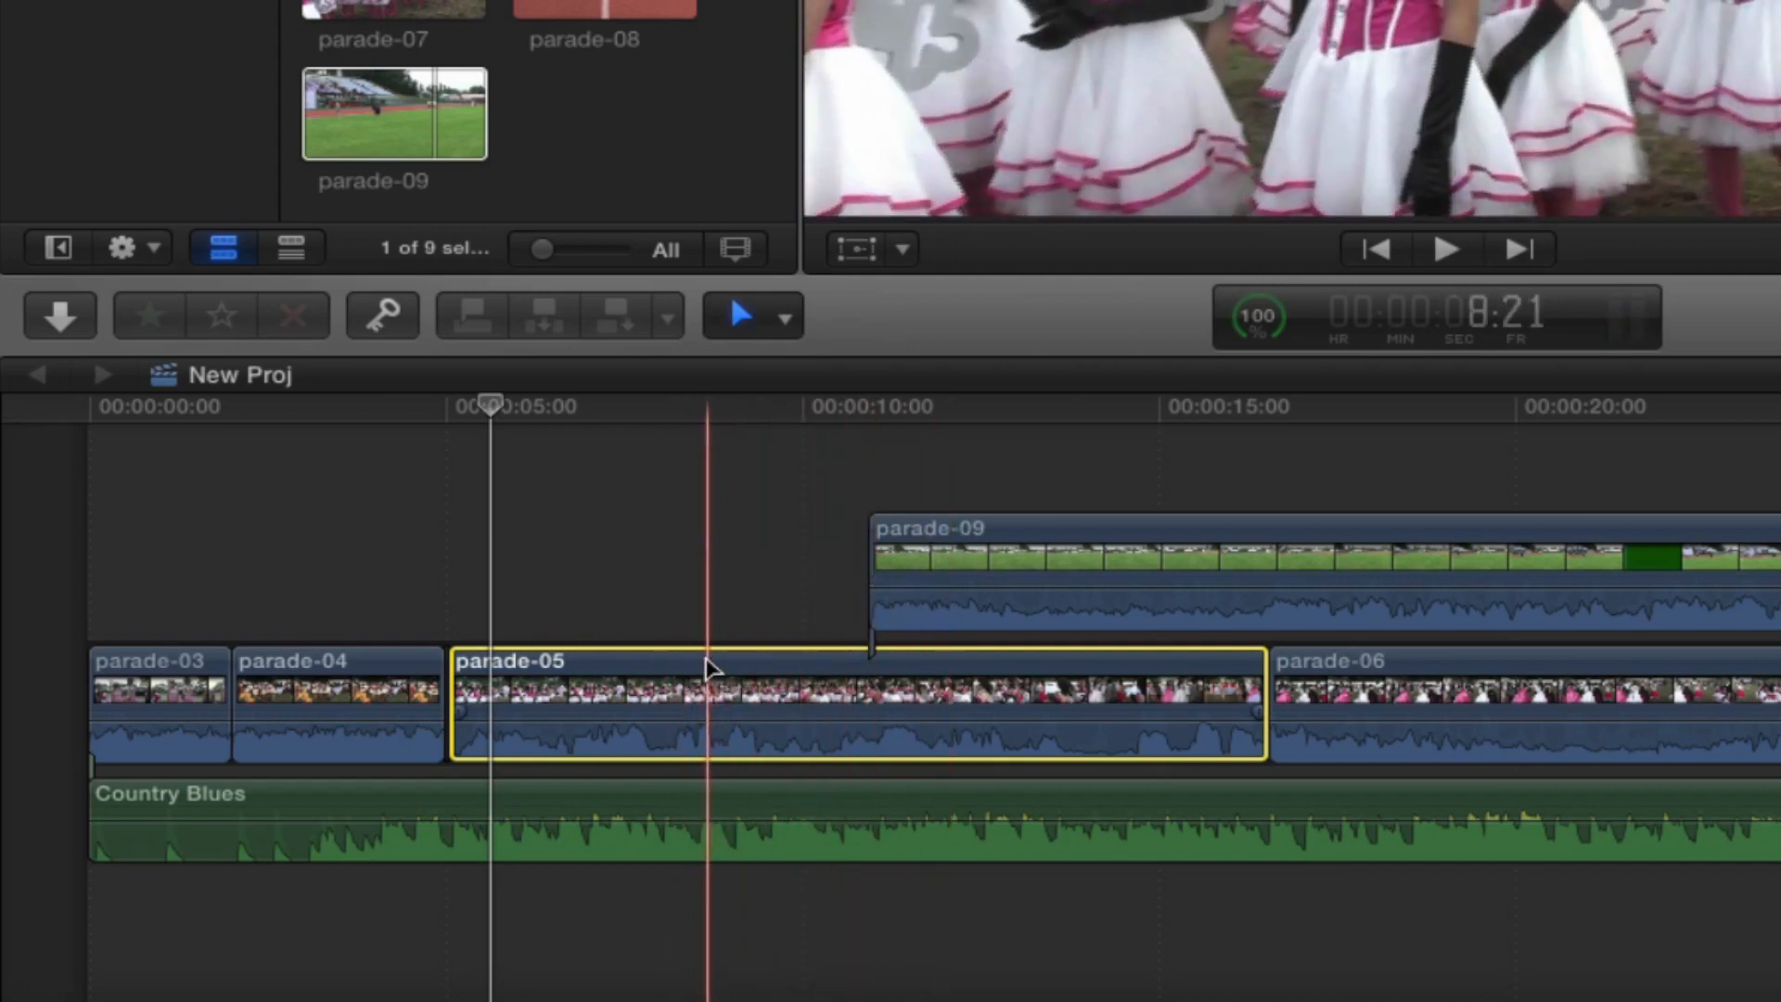
mouse_move(714, 666)
left_mouse_down()
mouse_move(748, 666)
mouse_move(706, 668)
left_mouse_up()
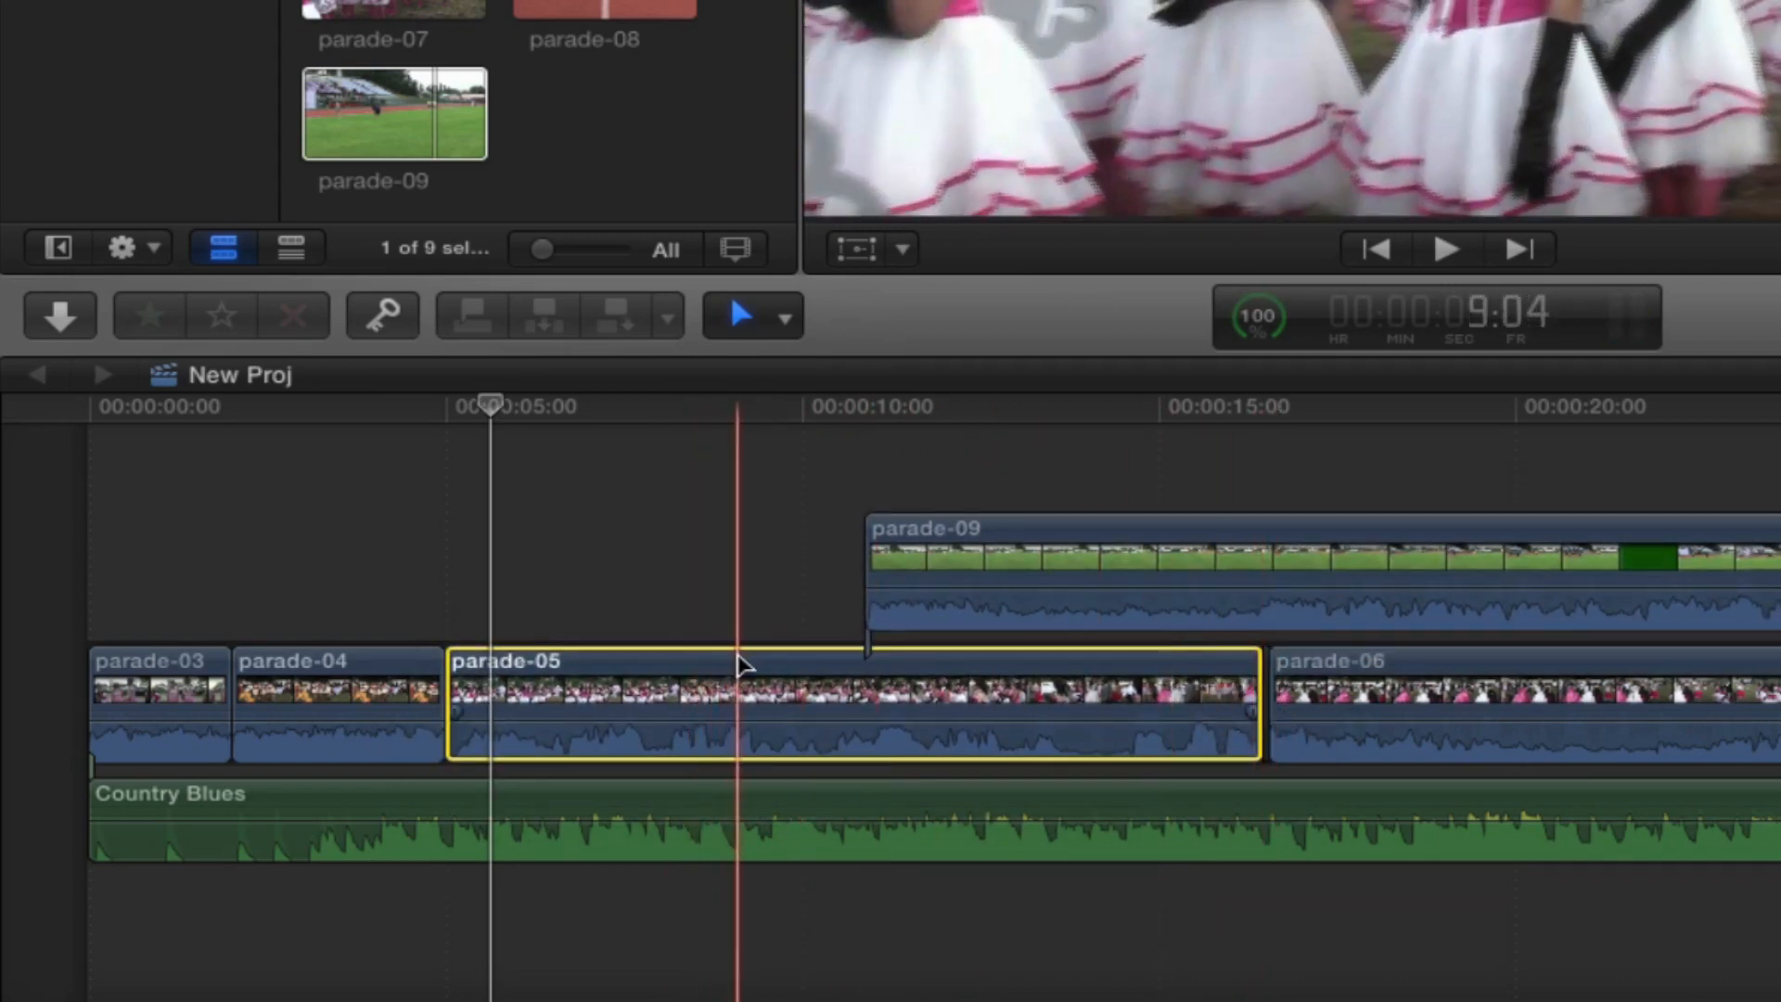
mouse_move(739, 657)
left_mouse_down()
mouse_move(819, 660)
mouse_move(741, 658)
mouse_move(775, 667)
mouse_move(753, 666)
left_mouse_up()
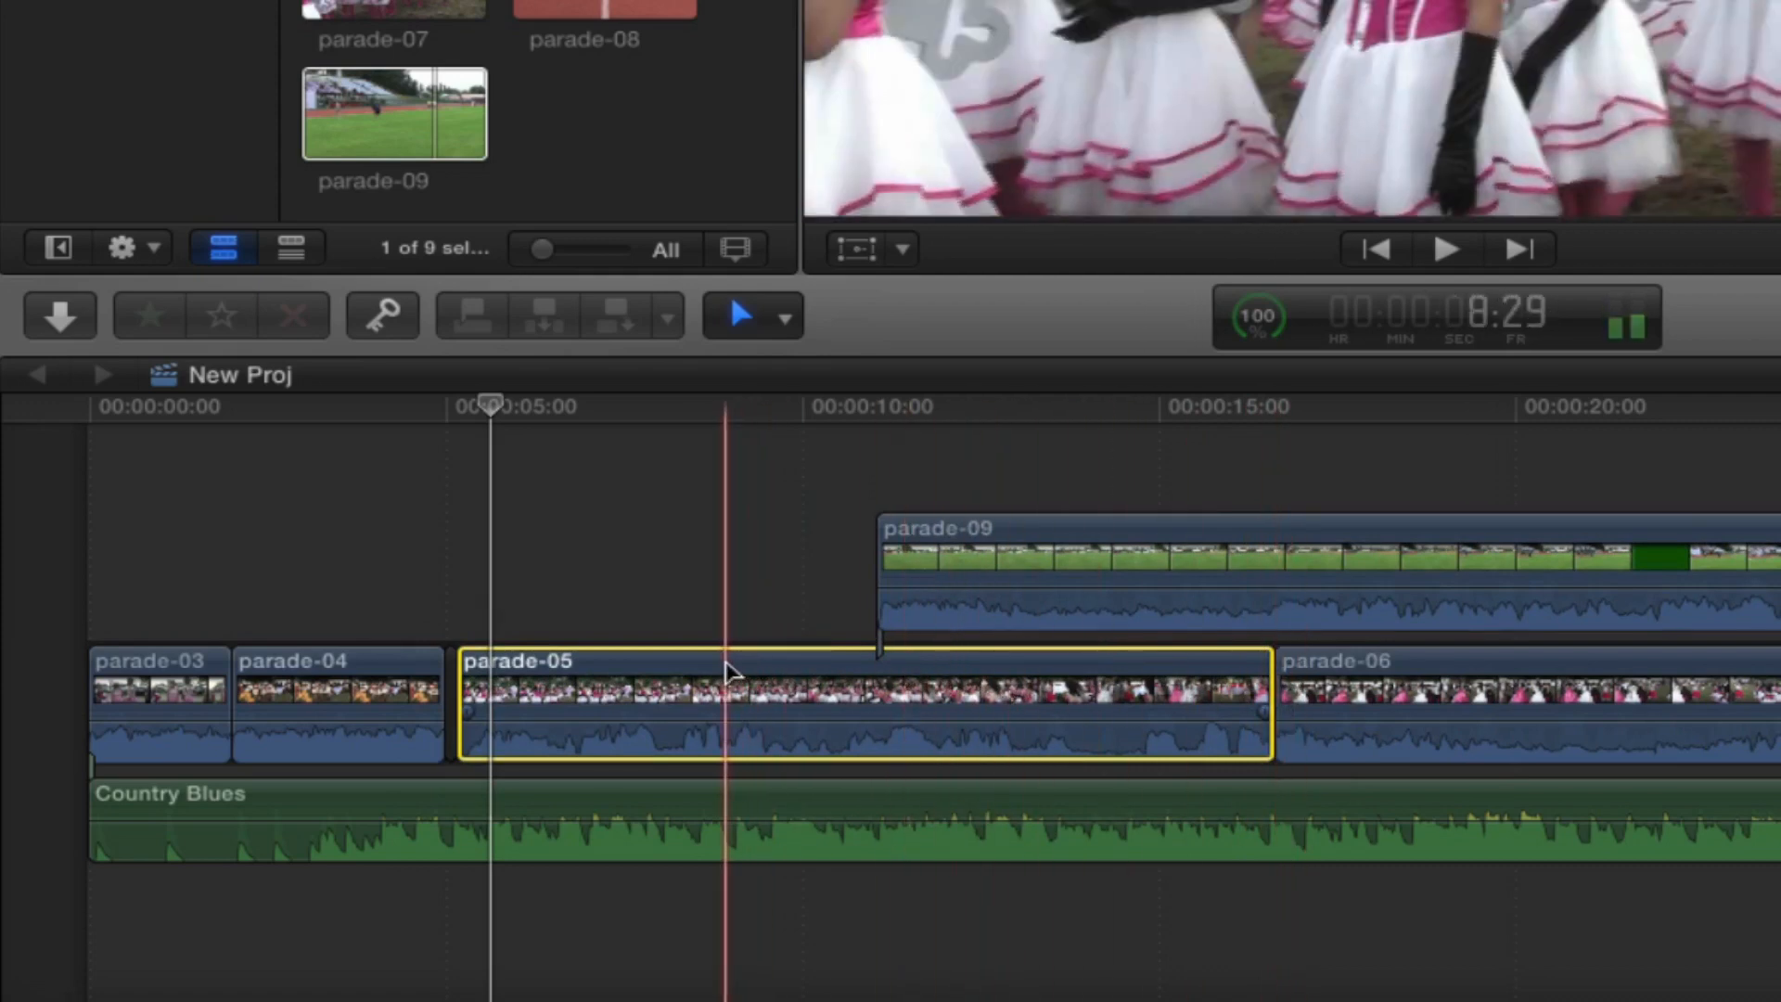
mouse_move(727, 664)
left_mouse_down()
mouse_move(767, 674)
mouse_move(714, 673)
mouse_move(934, 634)
mouse_move(1208, 668)
mouse_move(767, 652)
mouse_move(721, 668)
left_mouse_up()
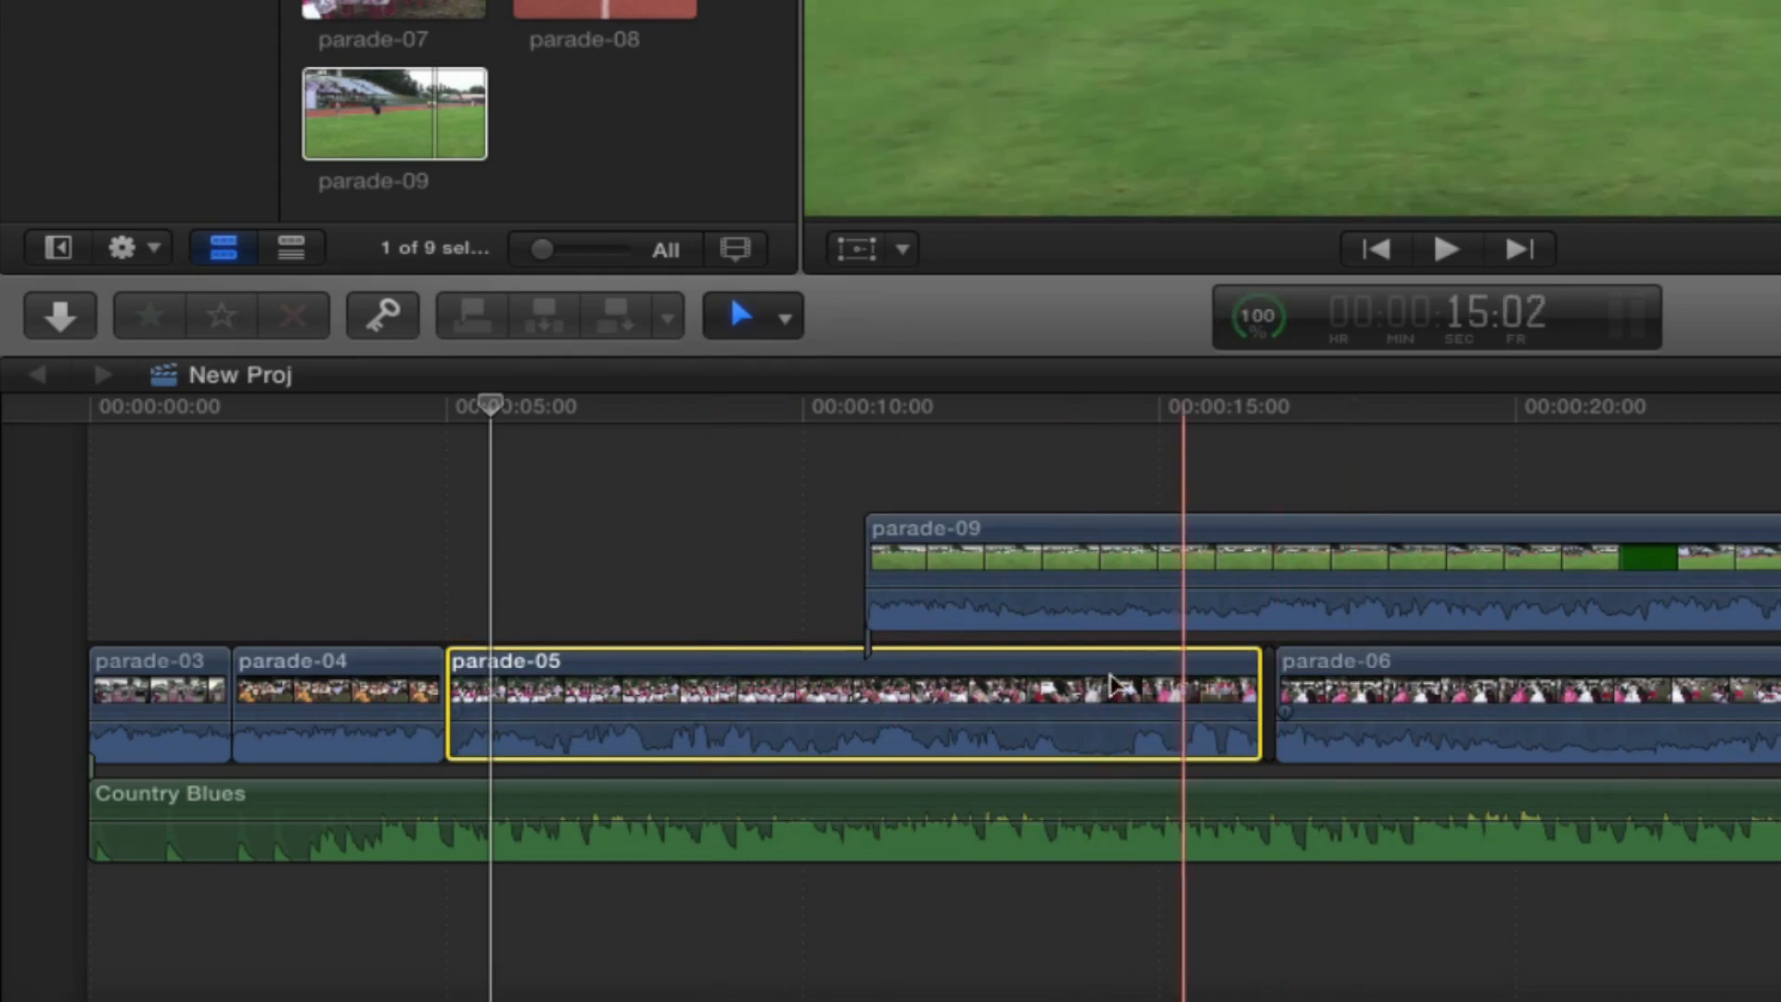
mouse_move(1002, 676)
left_mouse_down()
mouse_move(1094, 676)
mouse_move(1012, 672)
left_mouse_up()
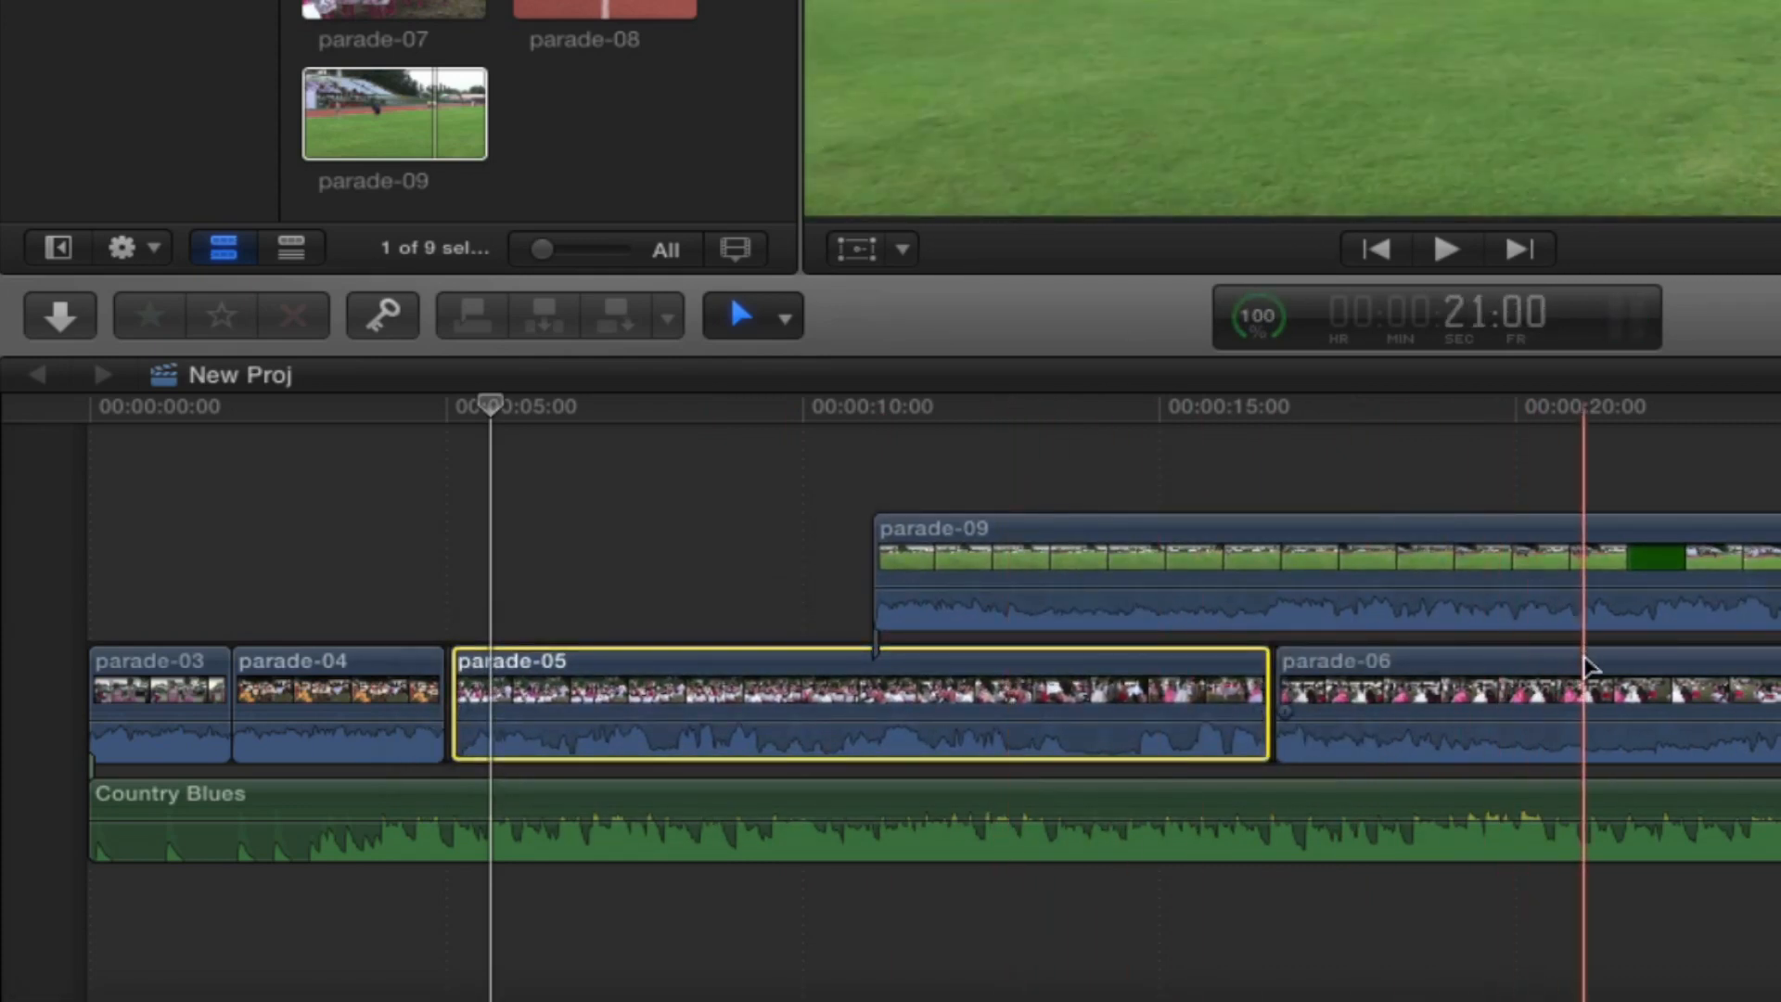
left_click(1588, 666)
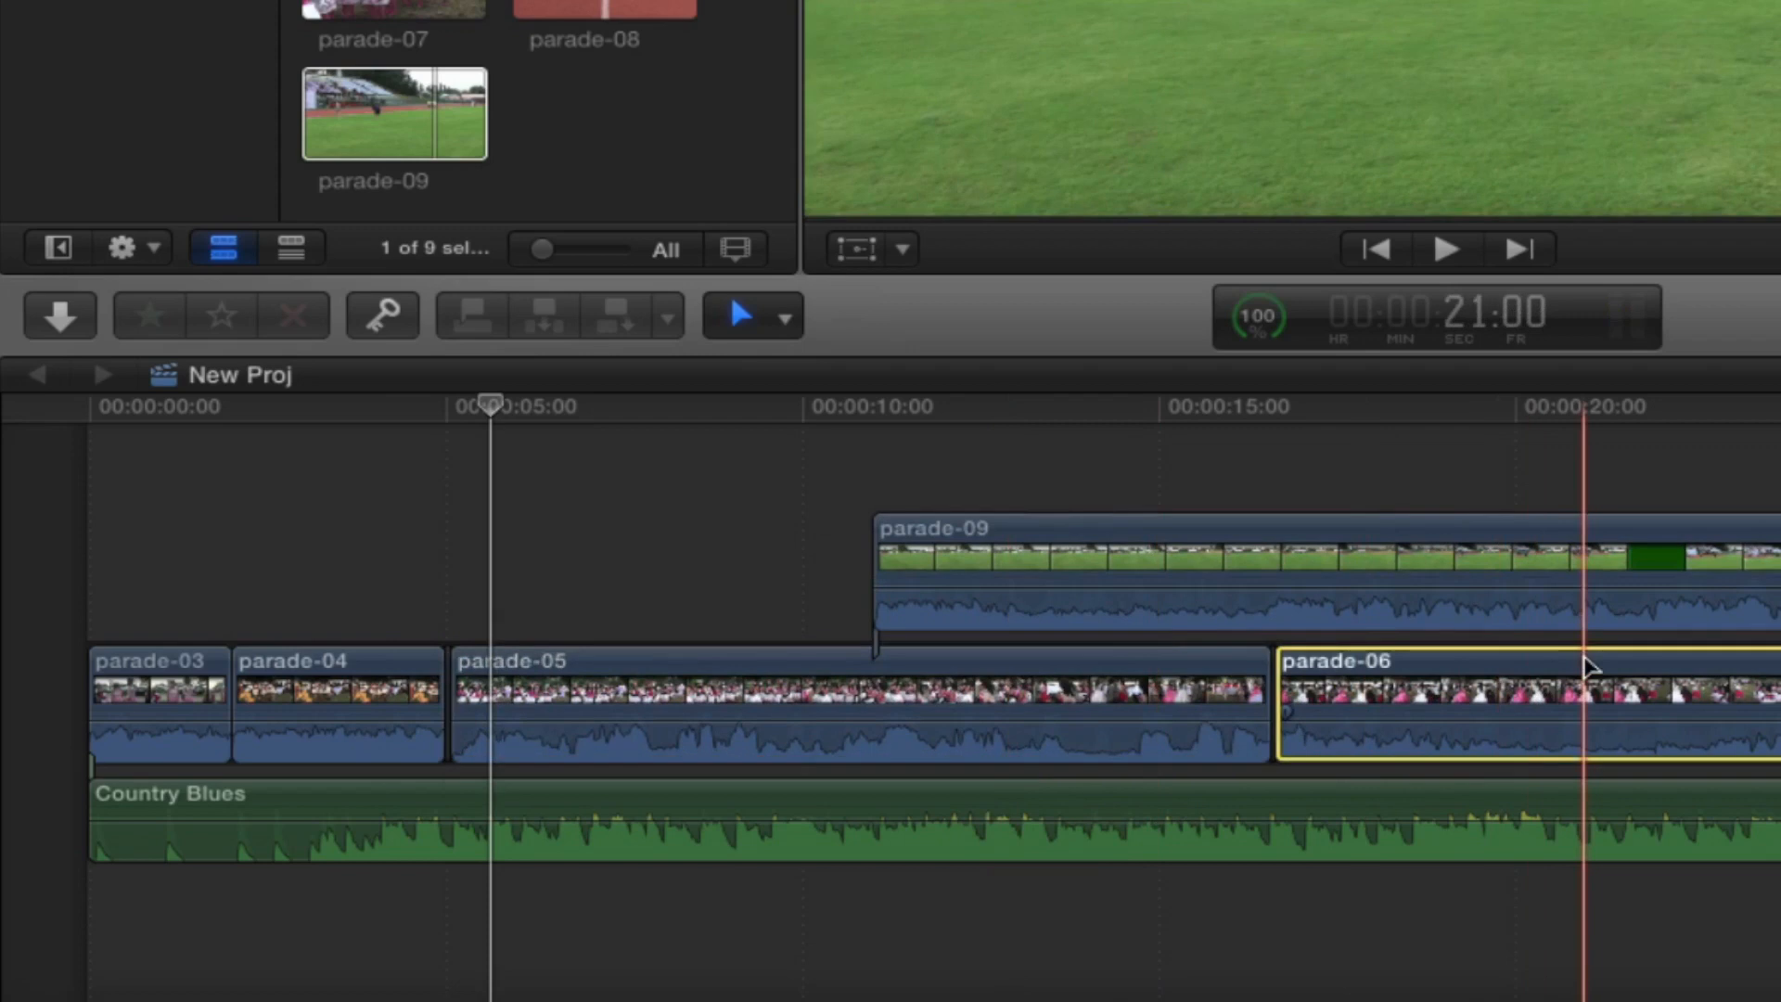
mouse_move(1587, 666)
left_mouse_down()
mouse_move(1523, 670)
mouse_move(1580, 666)
left_mouse_up()
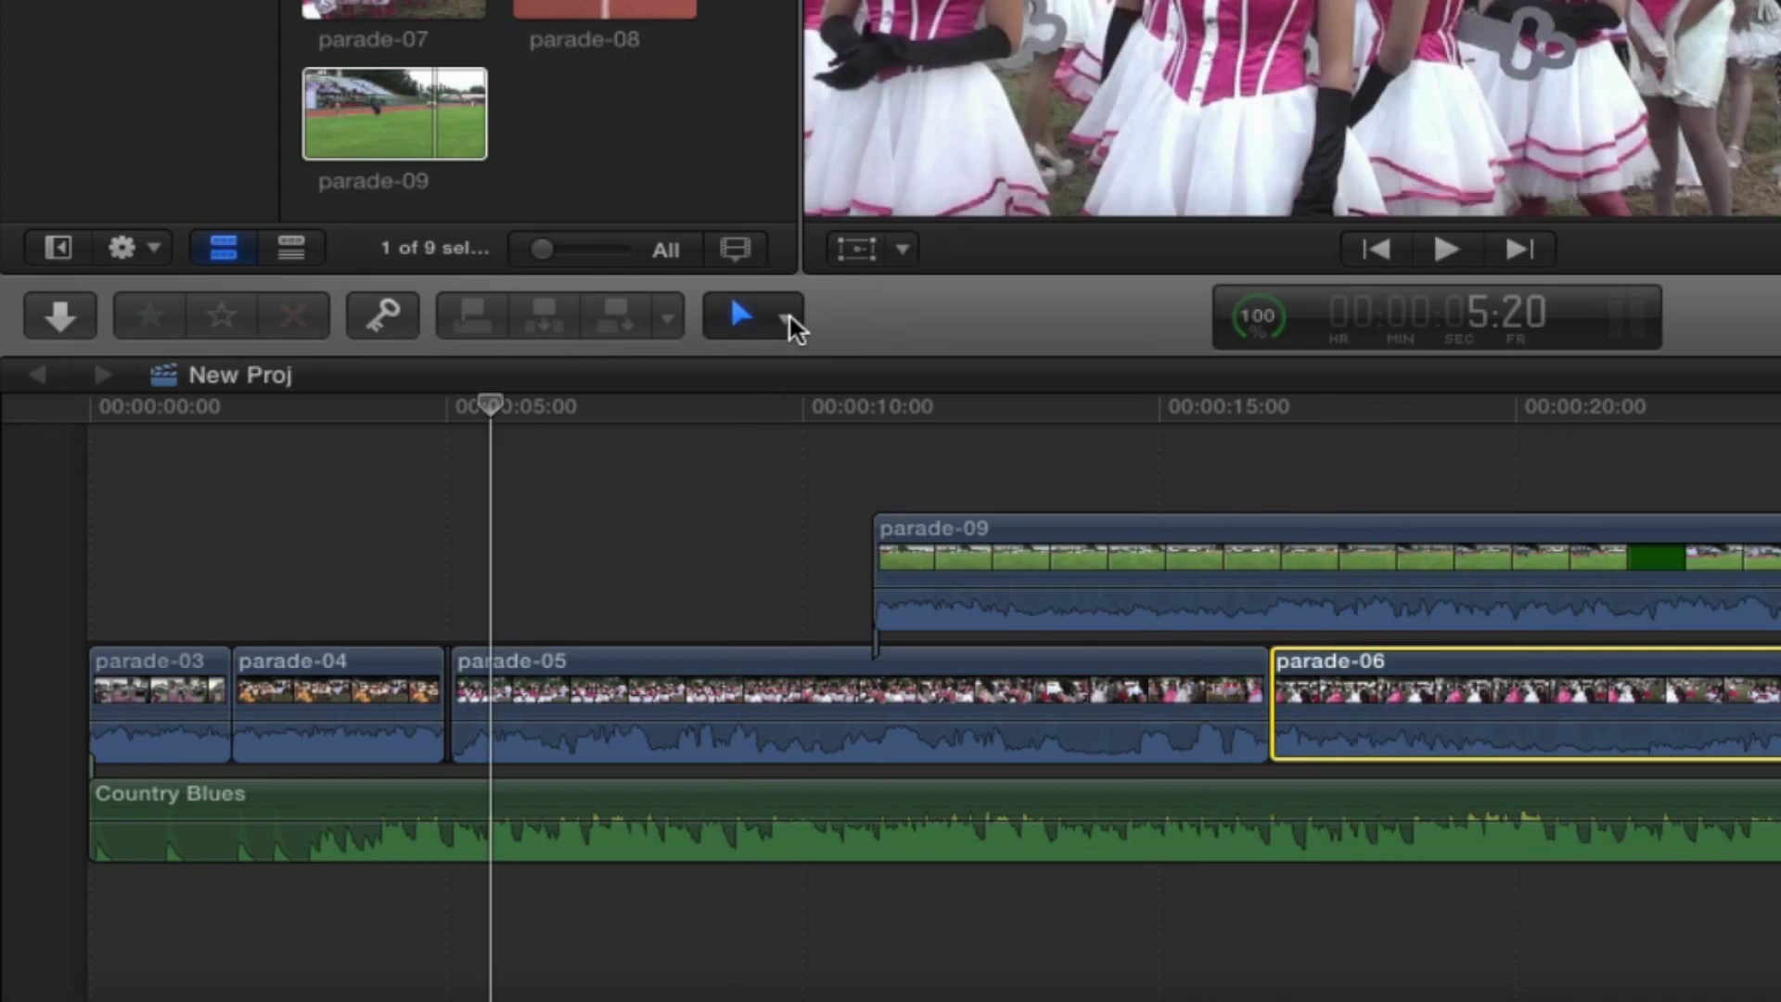
Step: Place the playhead near the end of parade-04 and shorten the clip's end with the Position tool, leaving a gap before parade-05
left_click(788, 321)
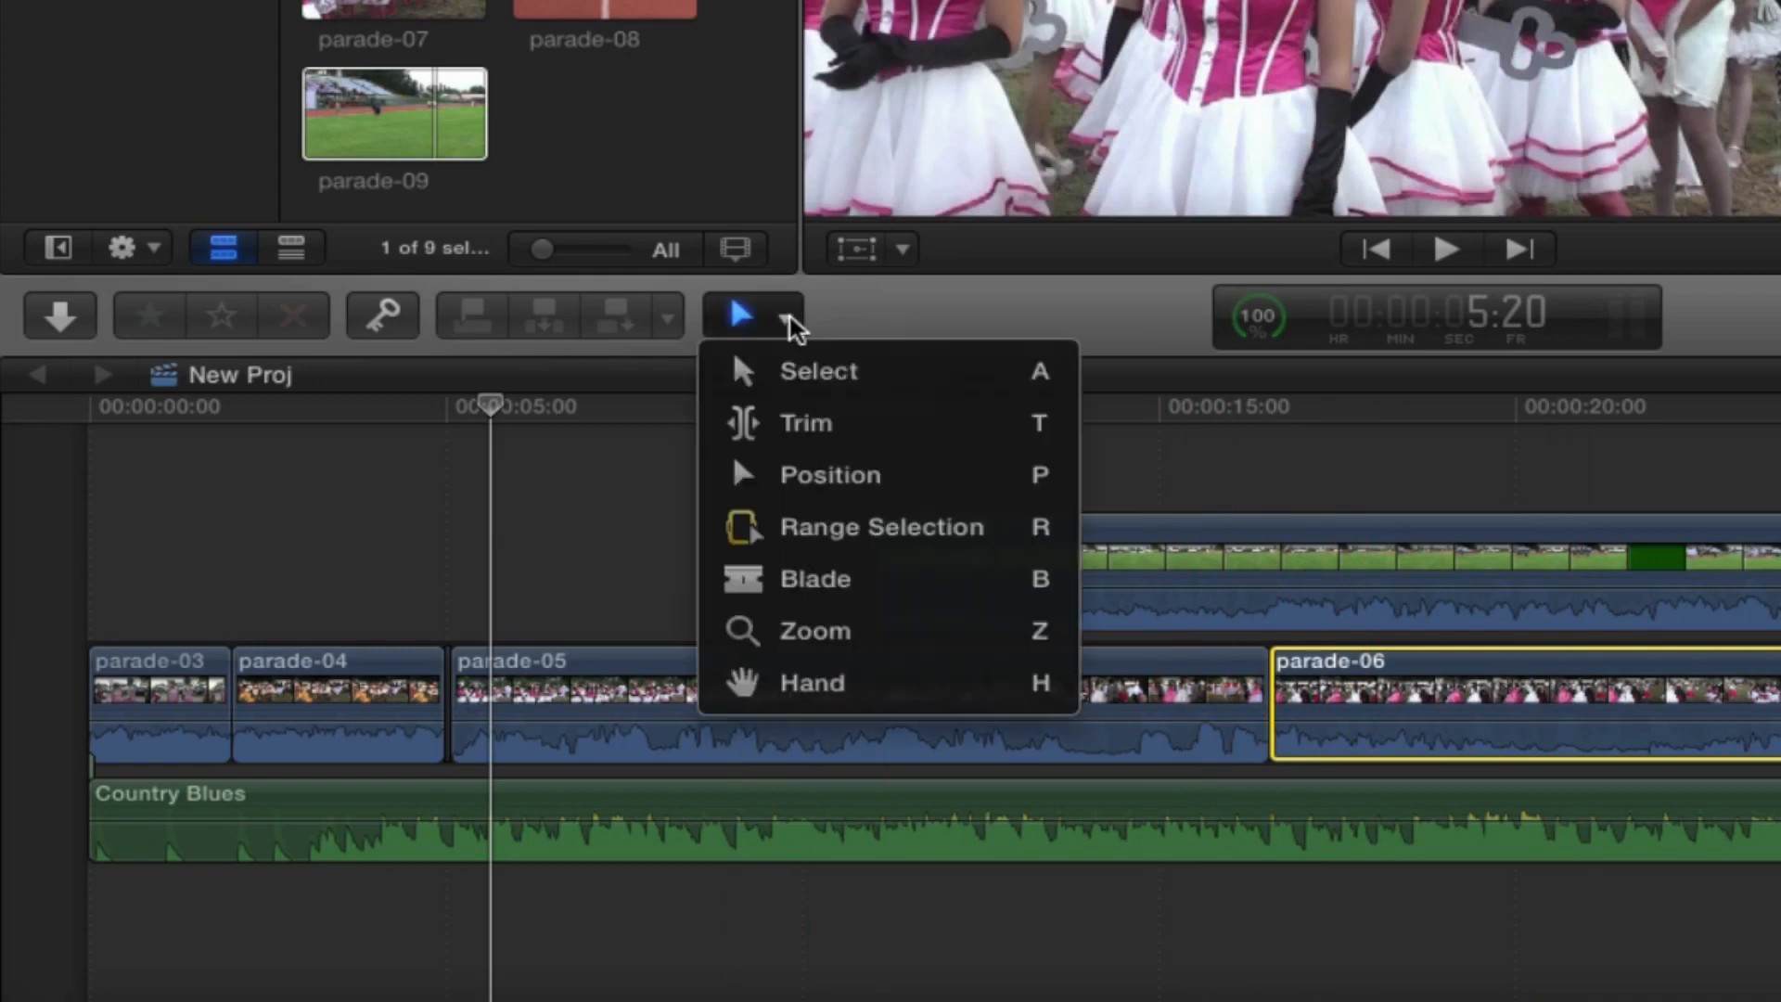
left_click(943, 289)
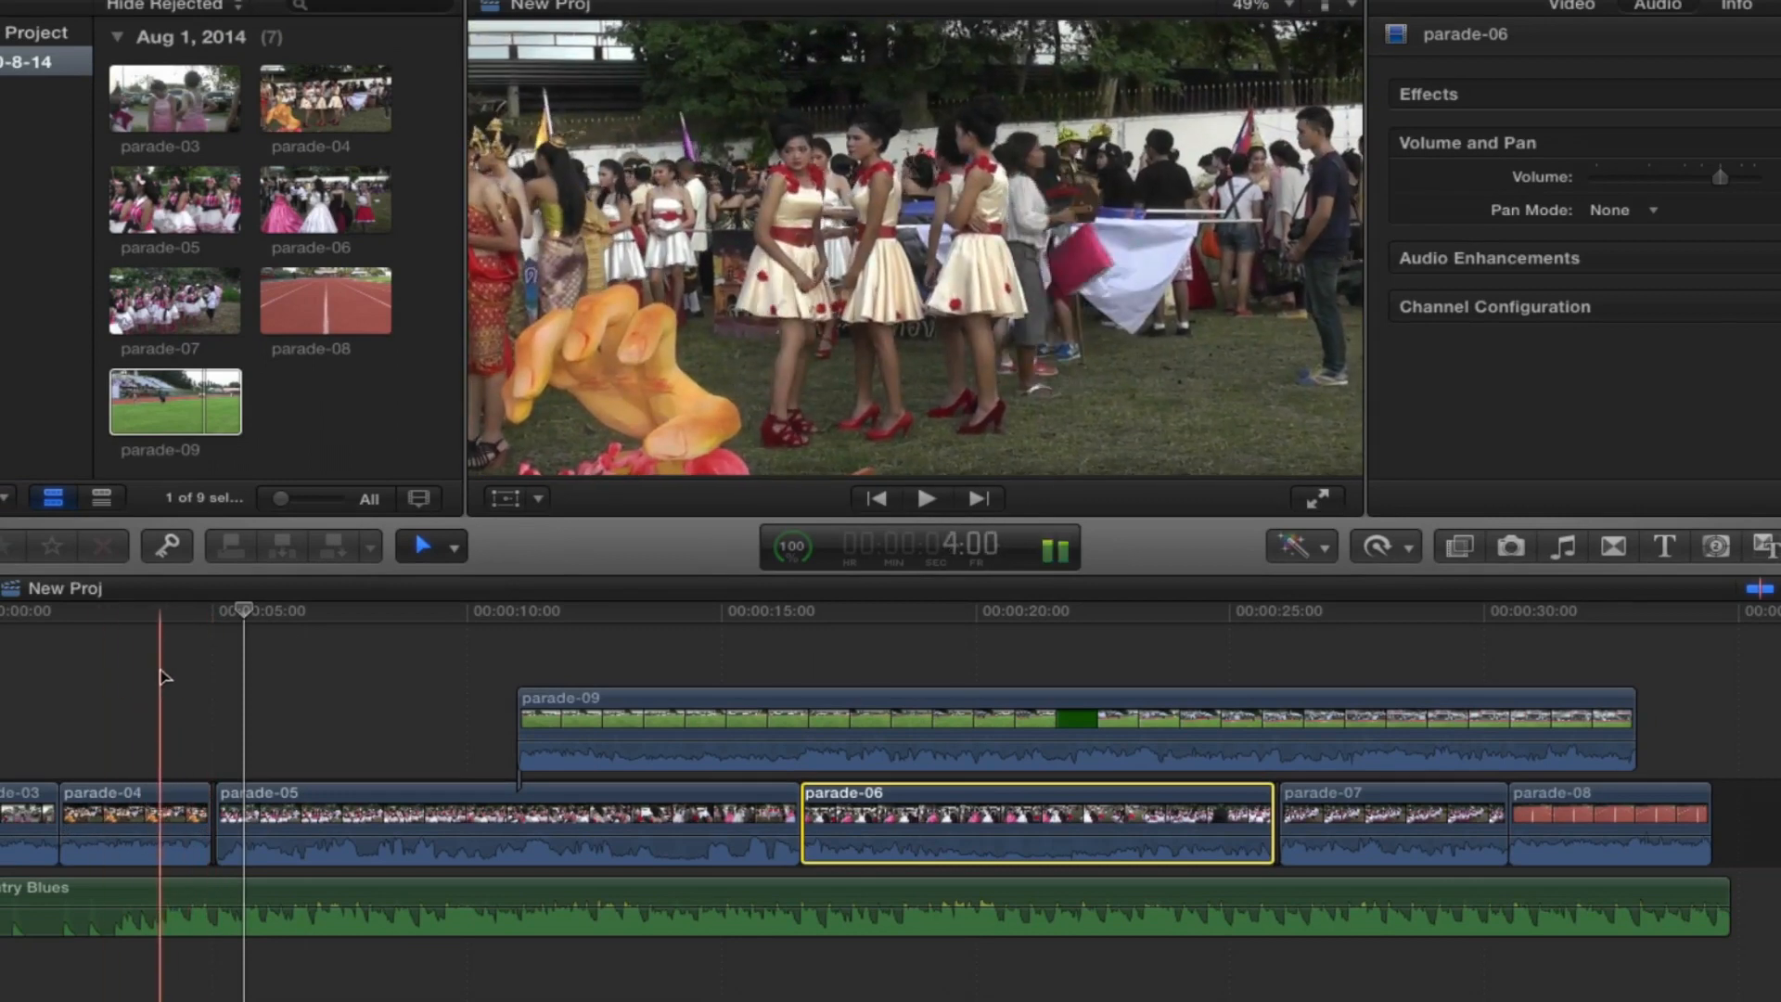
left_click(190, 670)
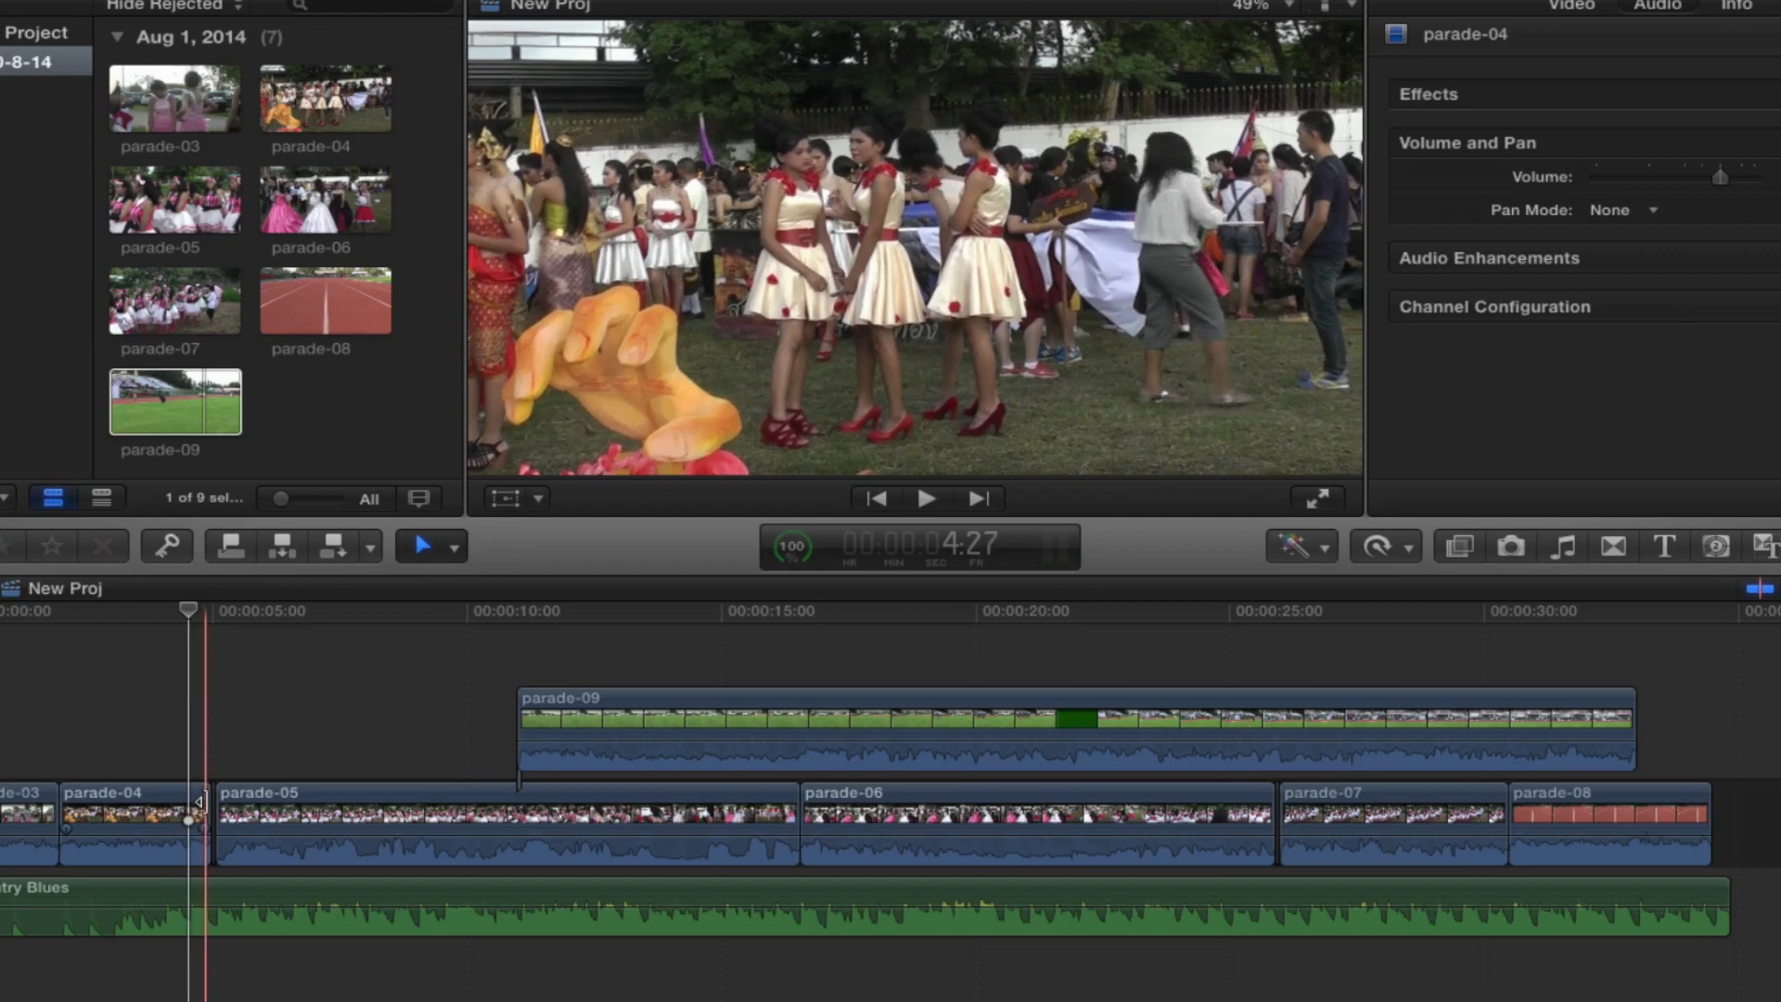
left_click_drag(199, 801, 136, 803)
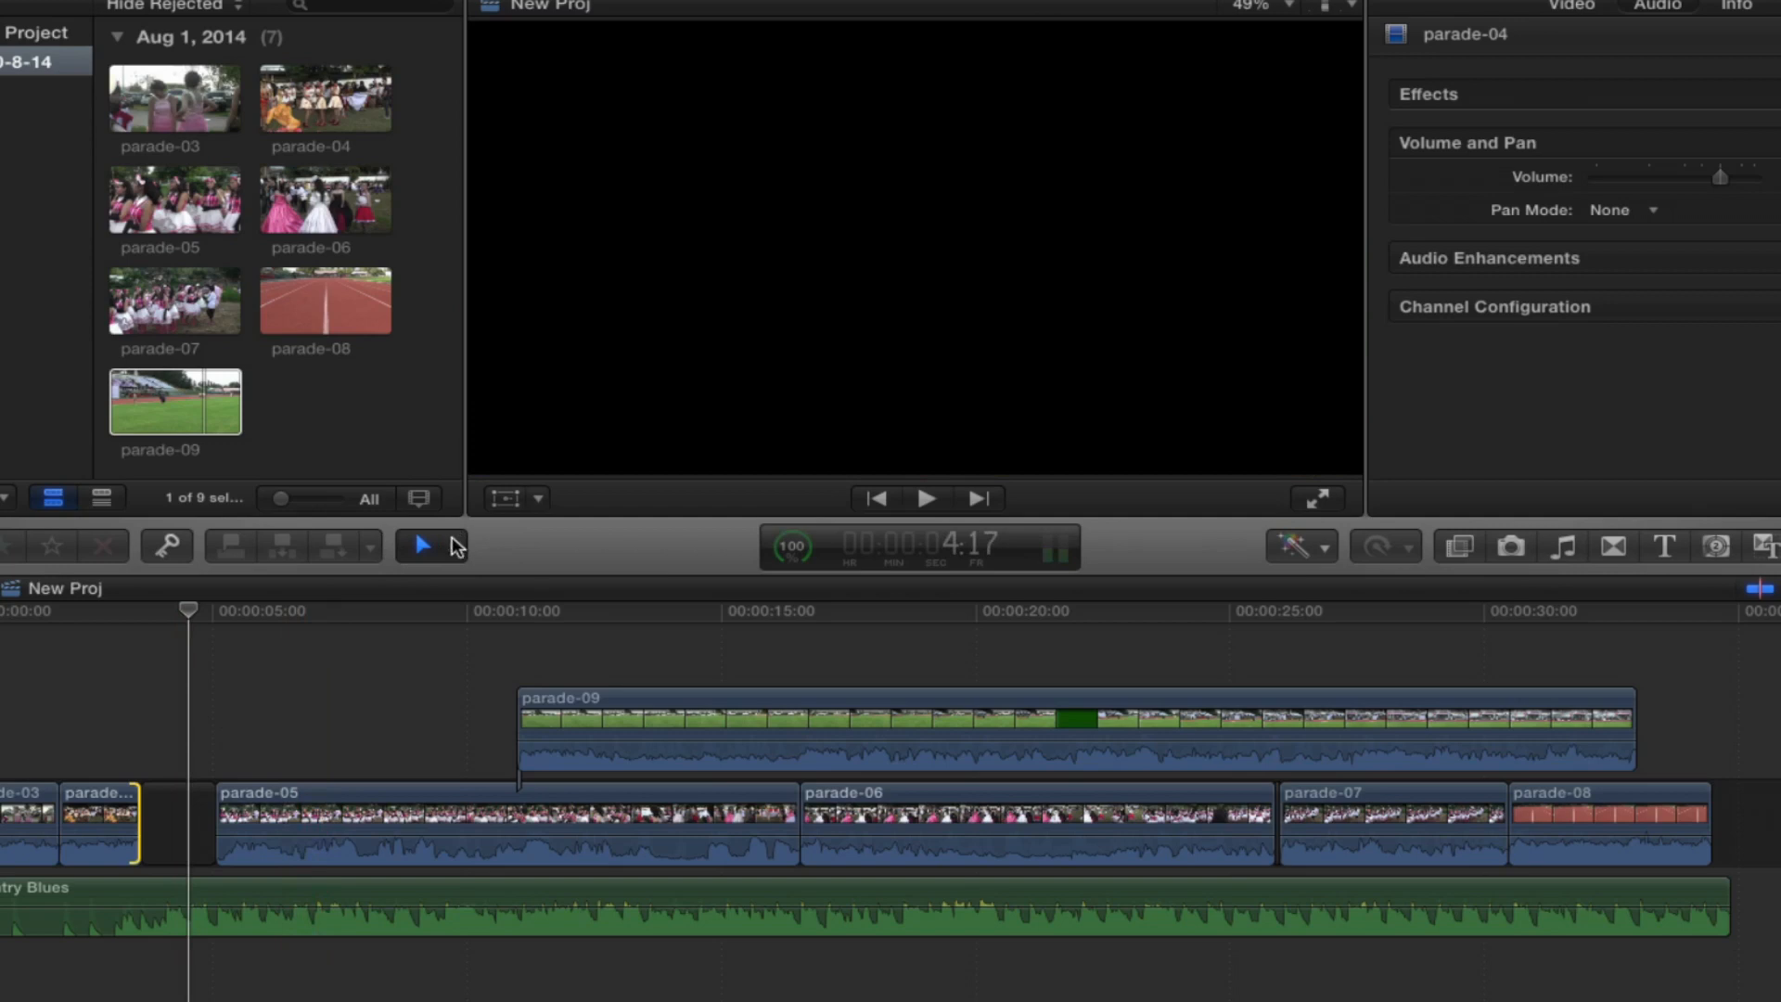
Step: Switch back to the Select tool and delete the gap between parade-04 and parade-05
left_click(454, 545)
left_click(454, 545)
left_click(176, 810)
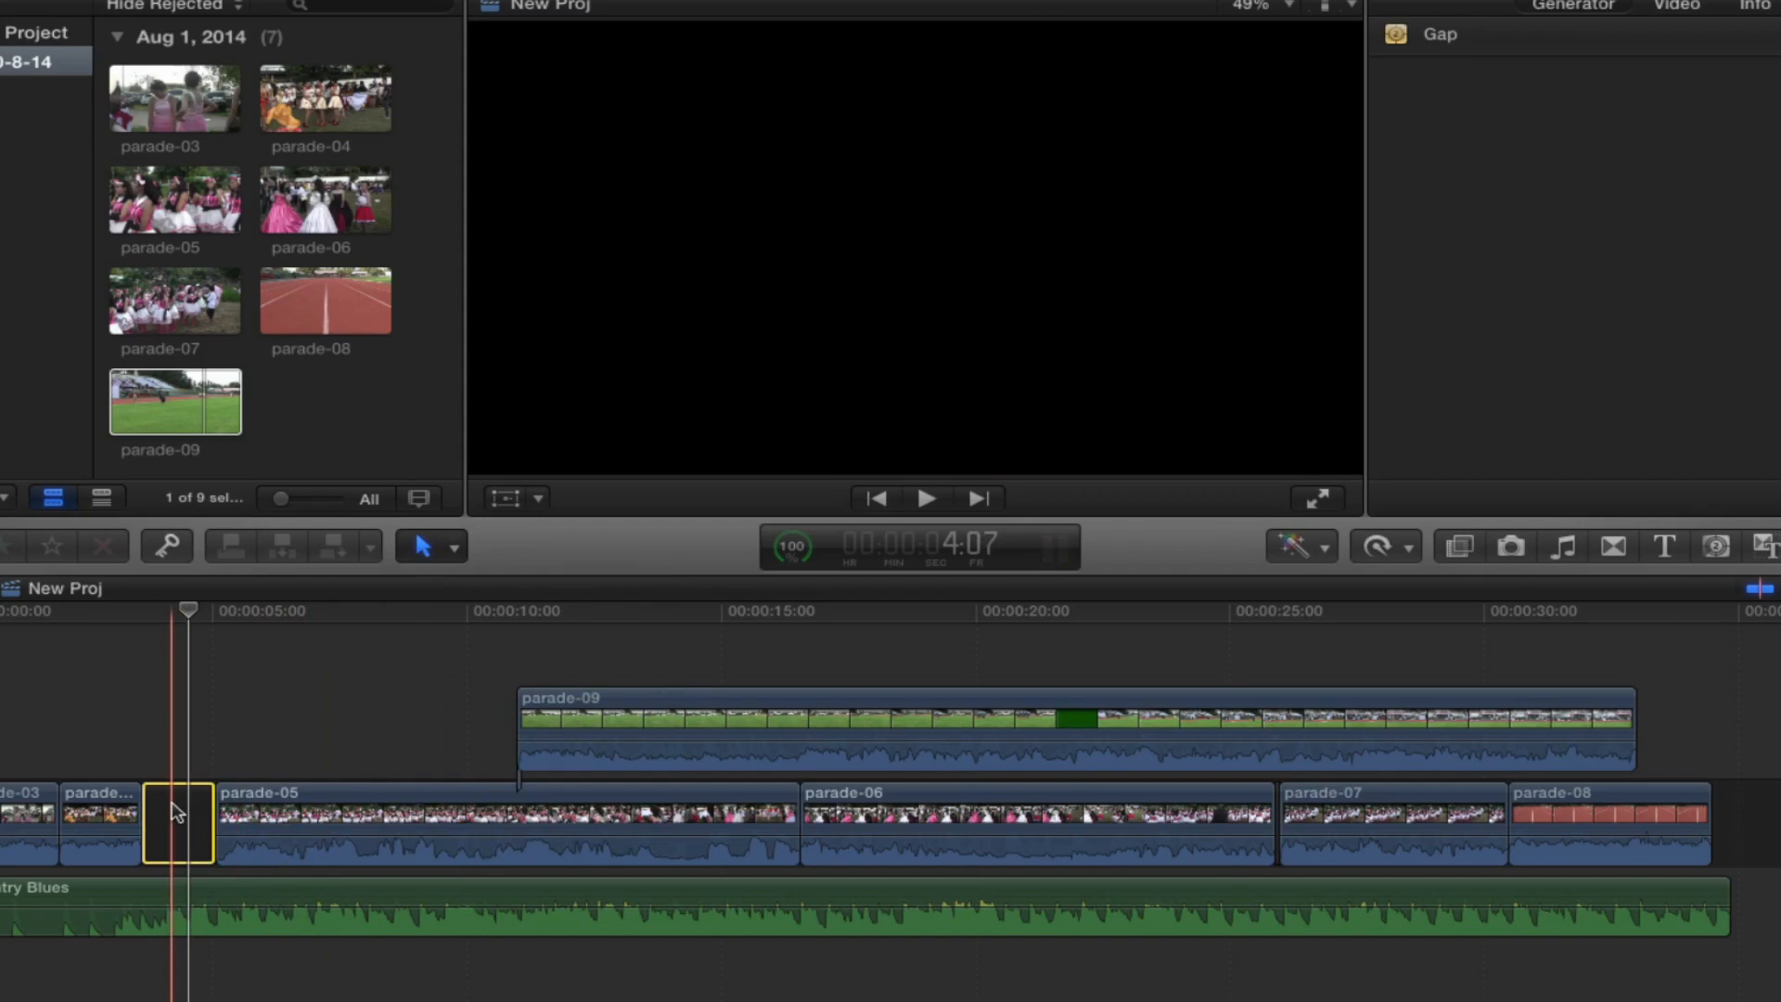
key("Delete")
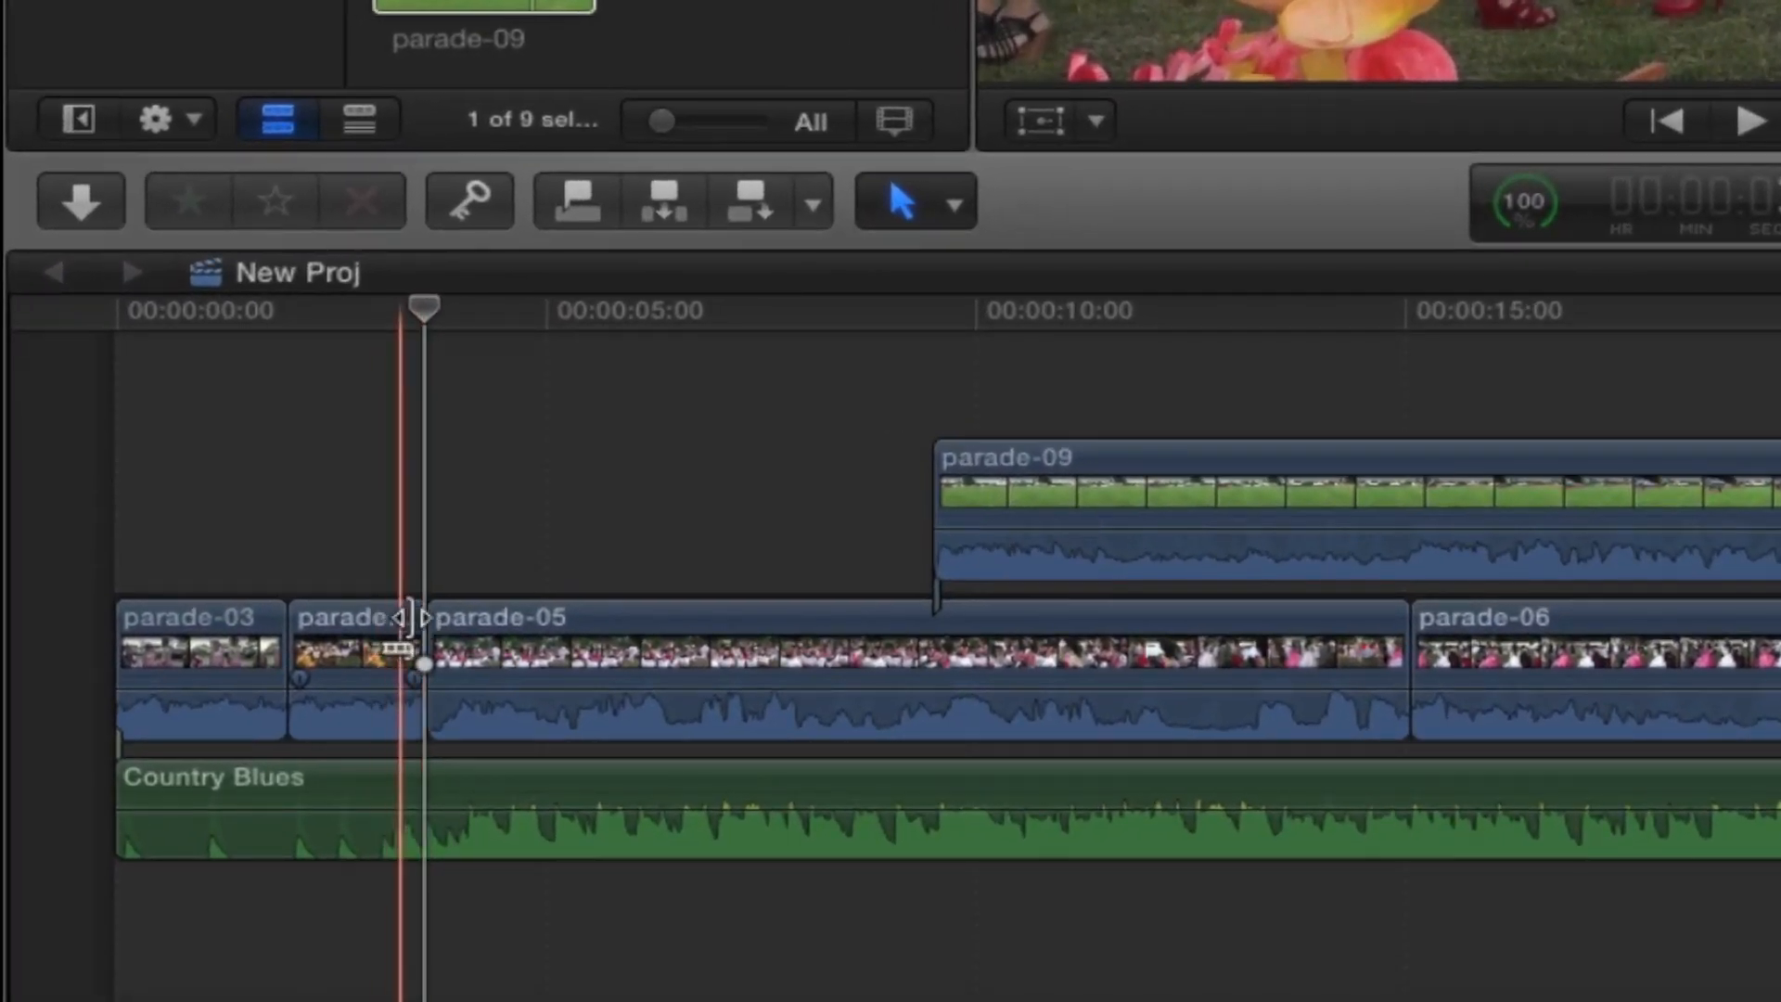
Step: Extend the end of parade-04 by 01:11 to a 03:00 duration, and place the playhead at about 6:10 in parade-05
left_click_drag(416, 619, 569, 620)
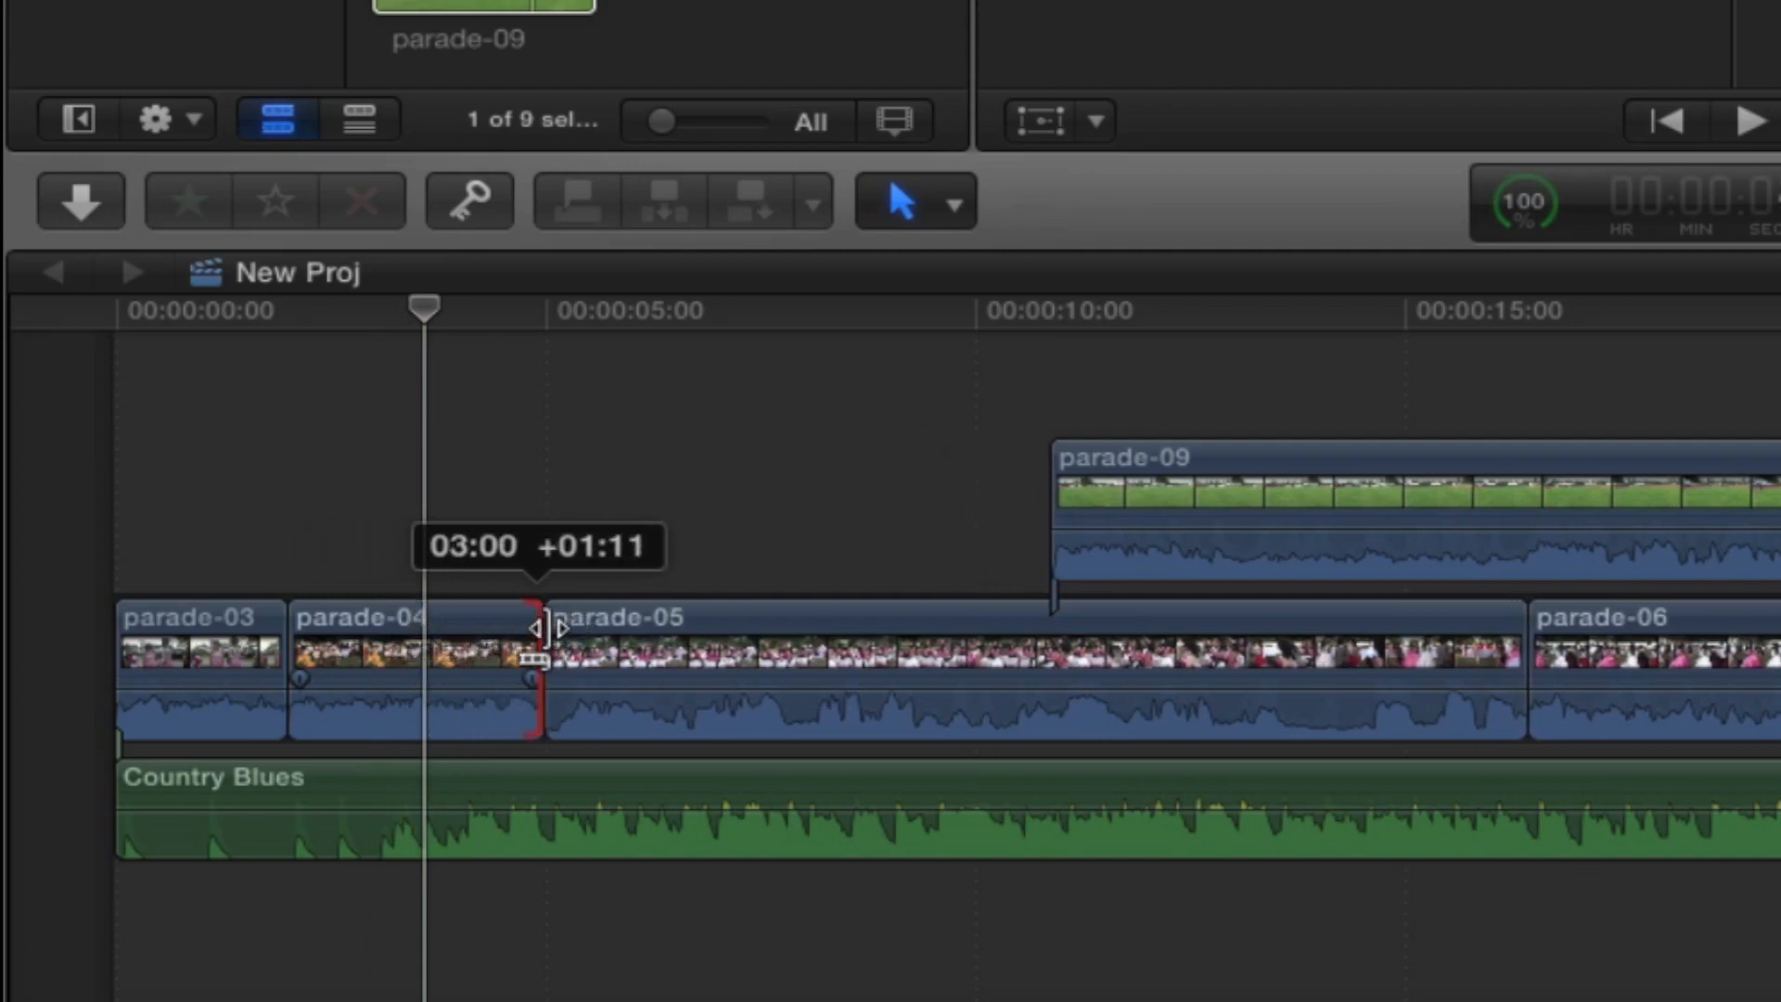
left_click_drag(547, 629, 546, 626)
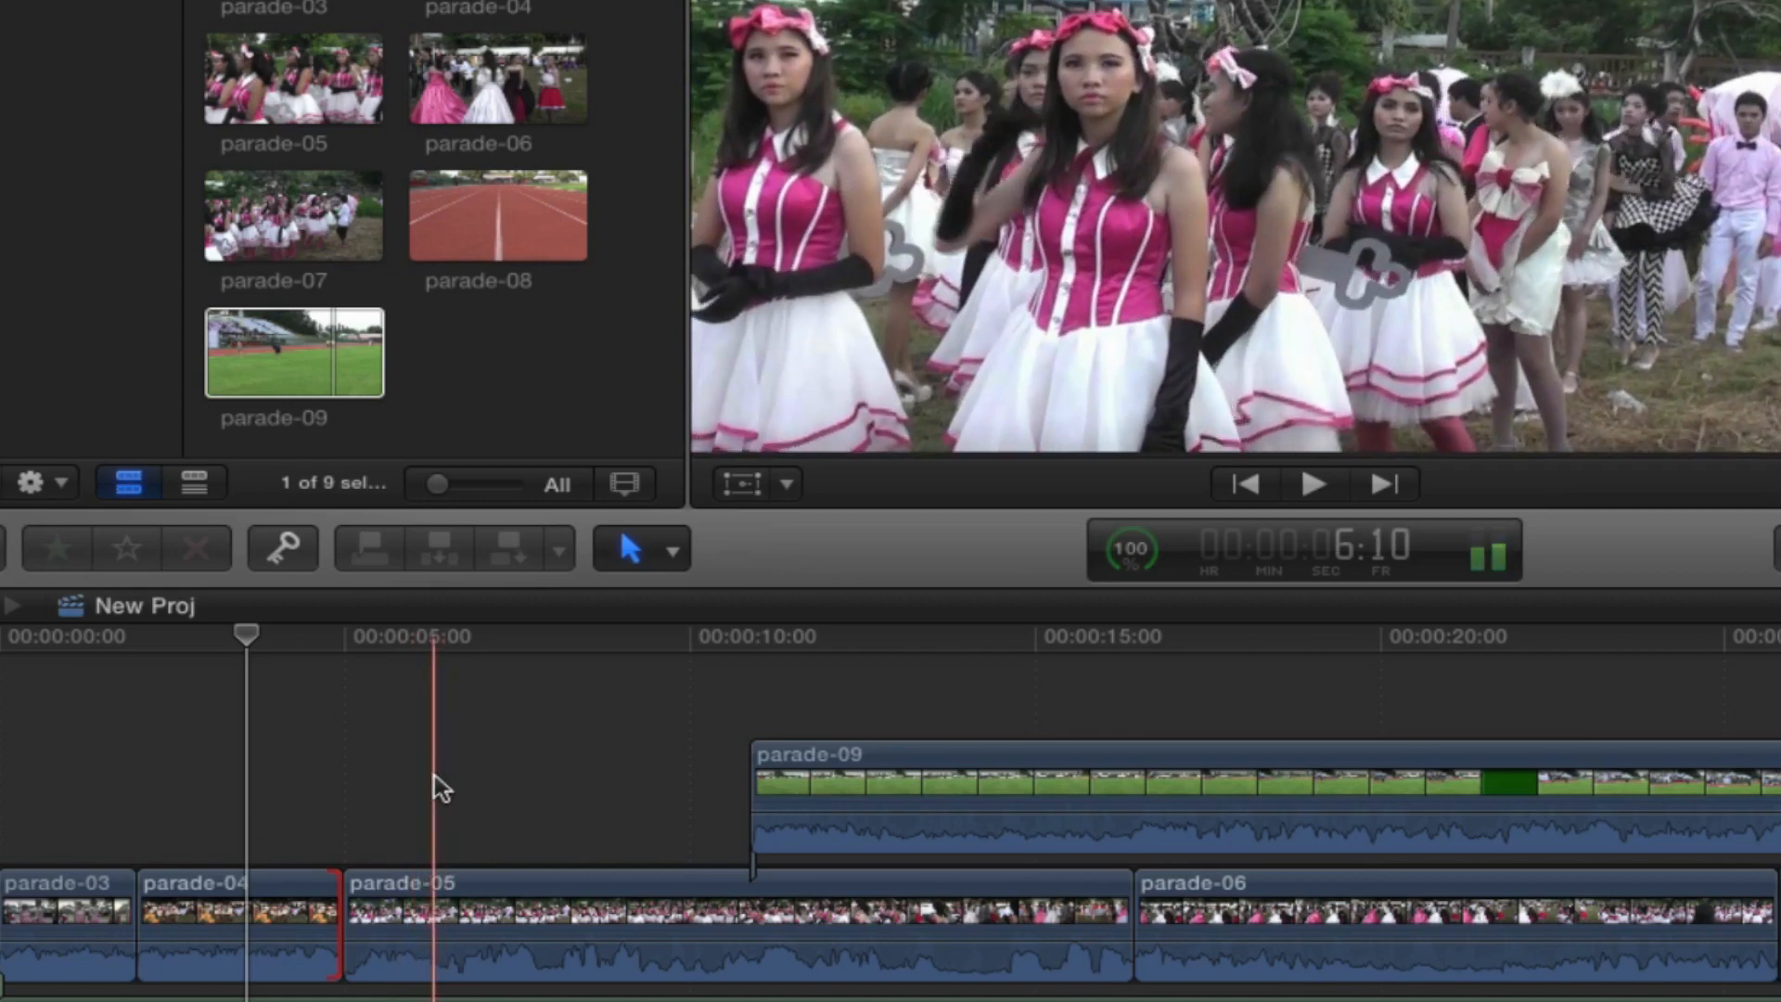
left_click(431, 782)
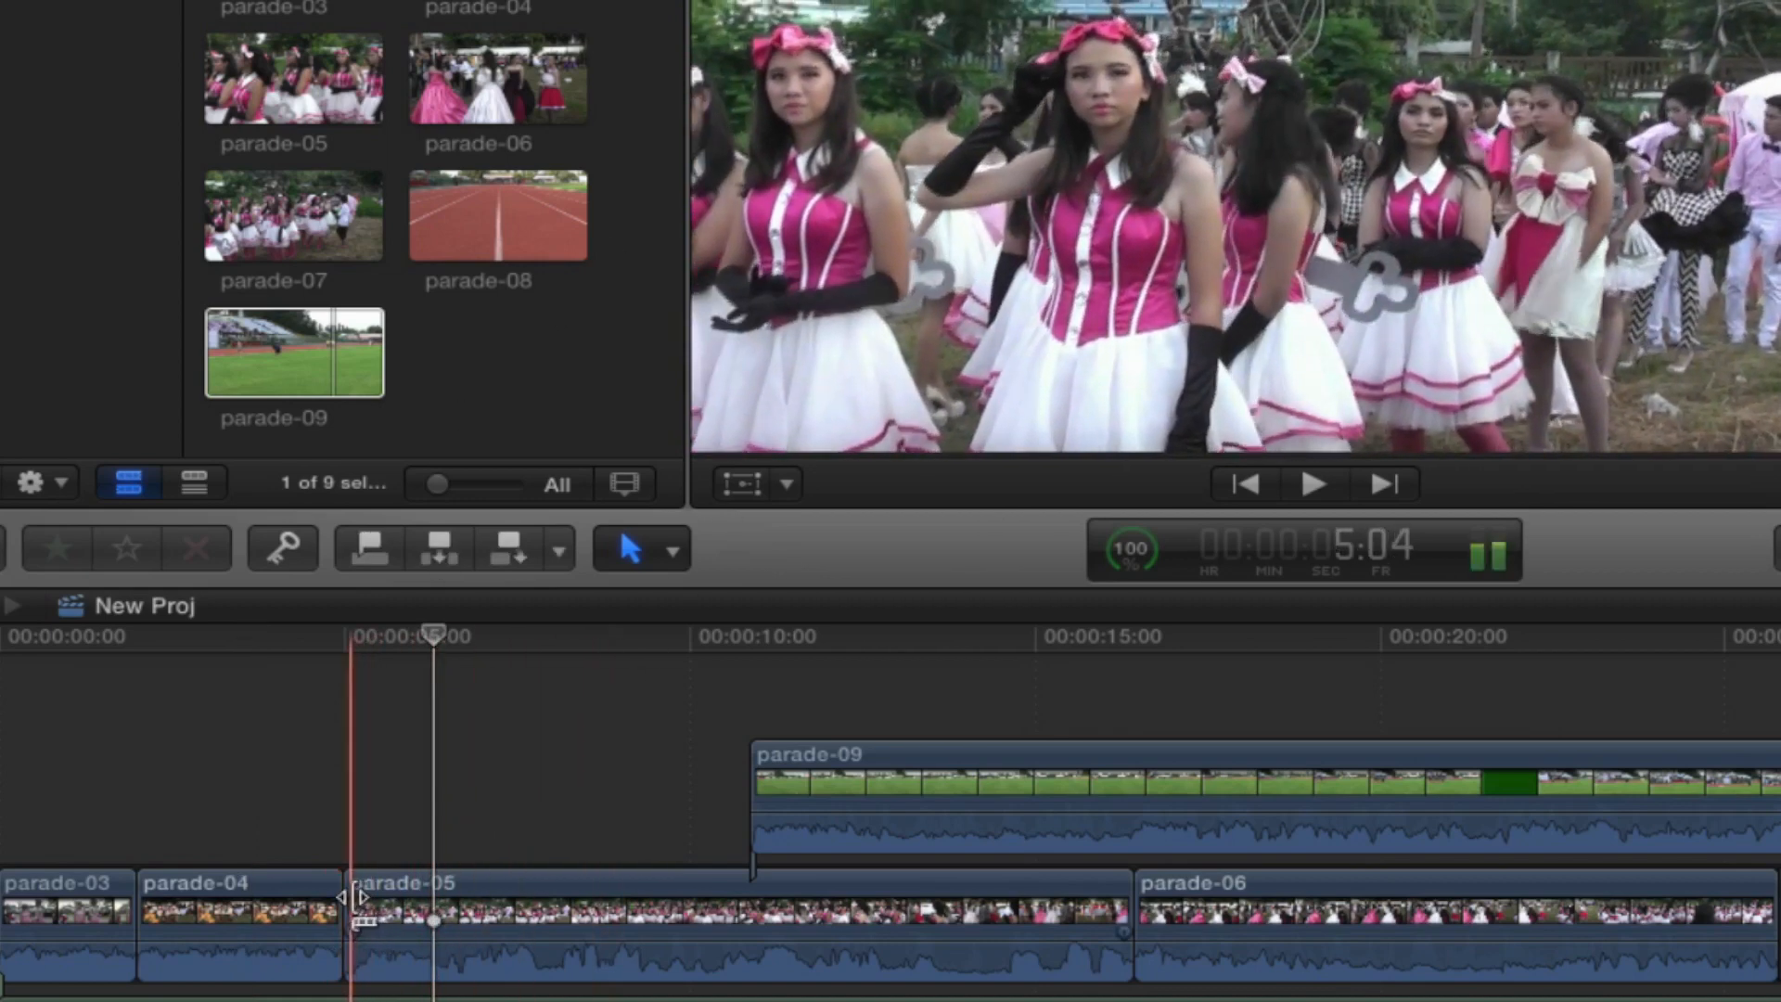
Step: Trim about two seconds off the start of parade-05 with the Select tool and extend it back out
left_click_drag(360, 897, 497, 910)
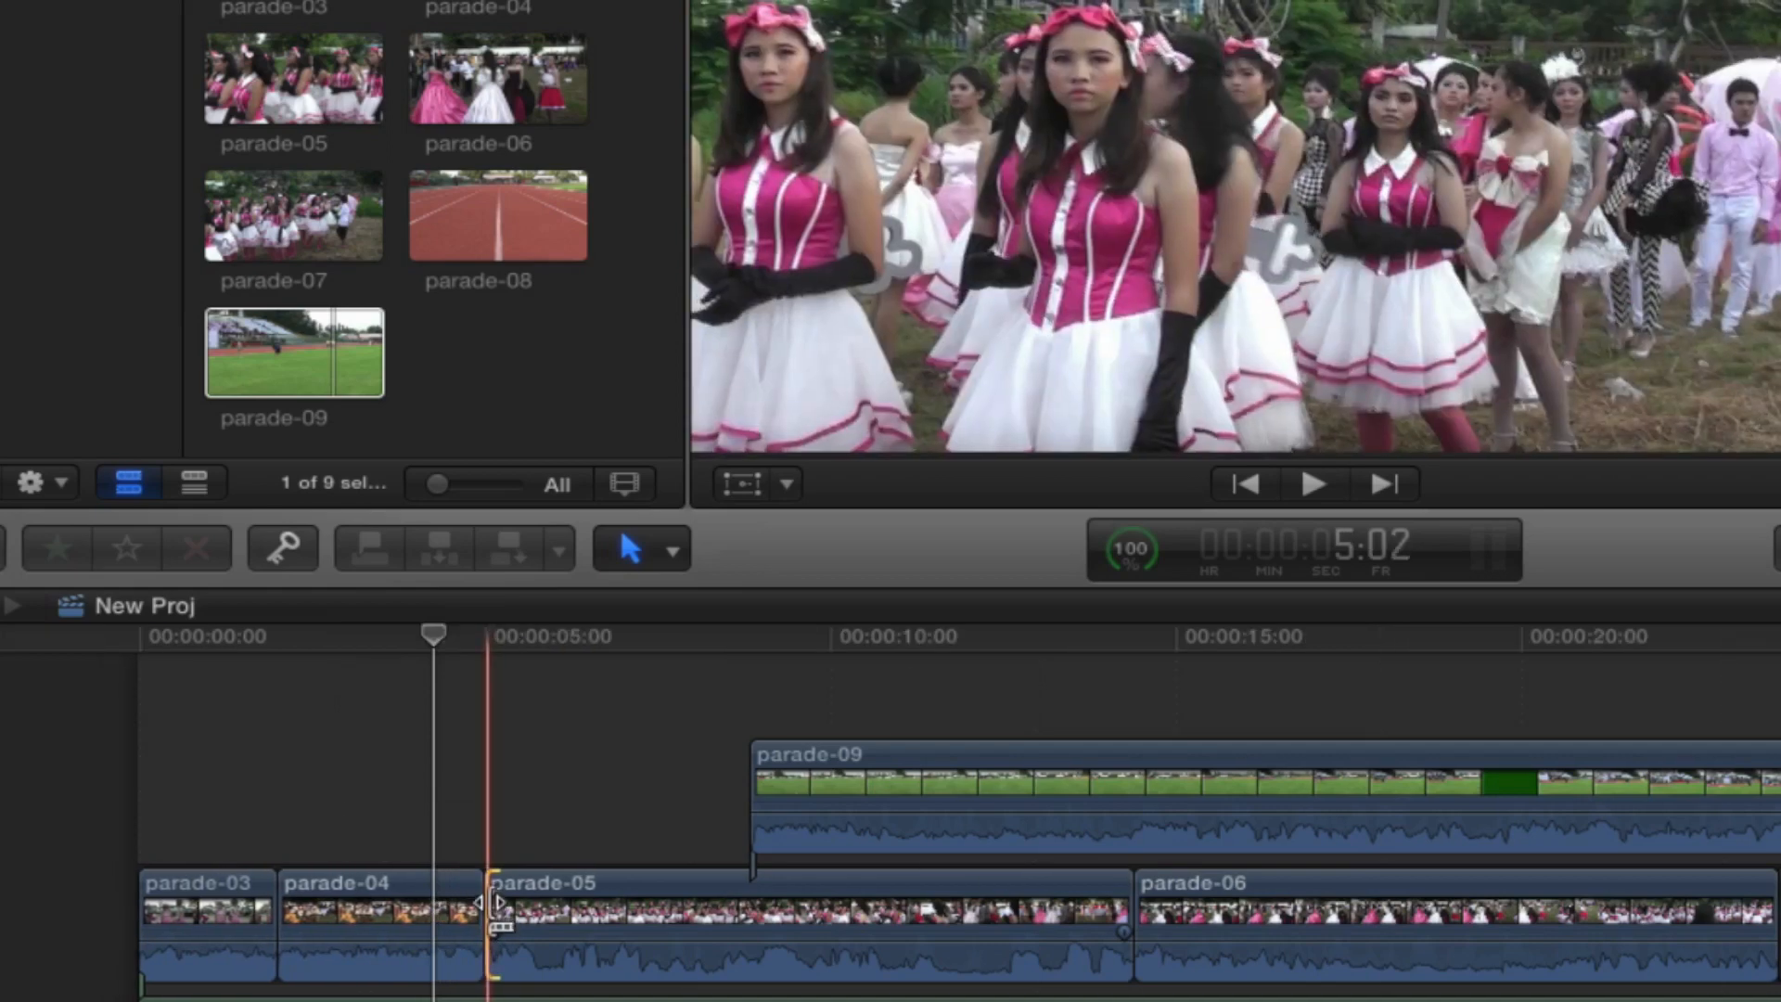
left_click_drag(497, 904, 325, 913)
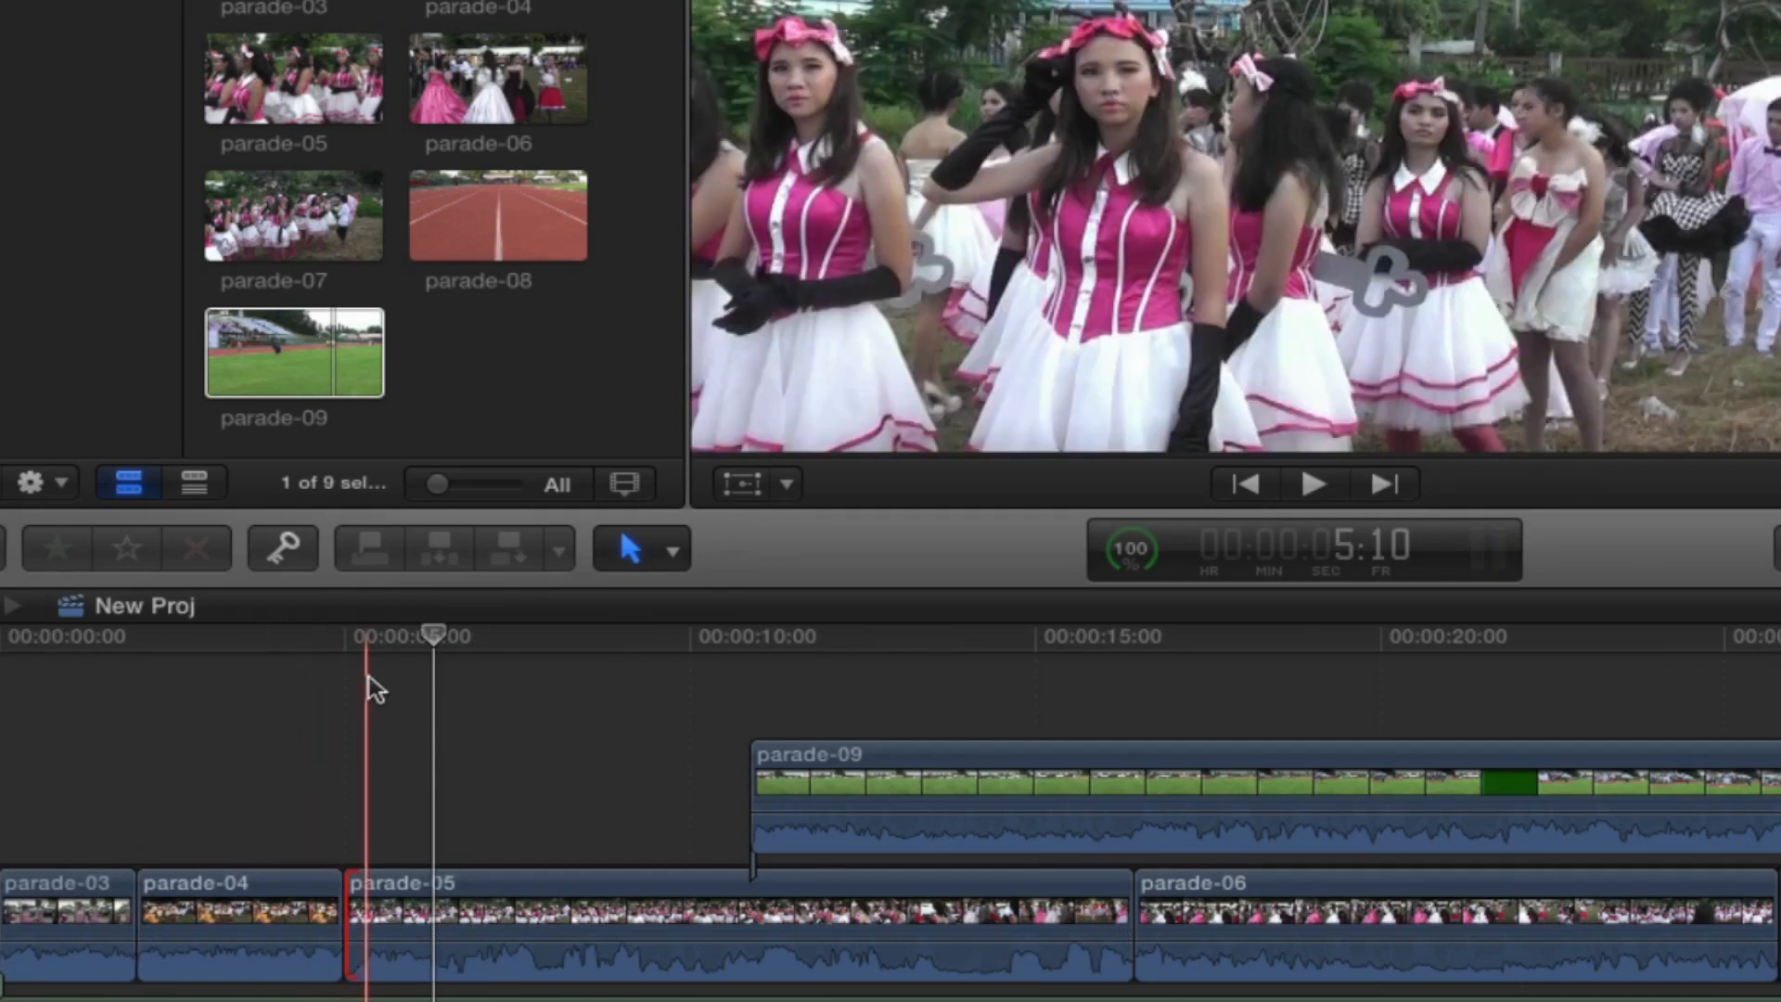
Step: Shorten the end of parade-04 by about one second and roll its edit point with parade-05 slightly later using the Trim tool
left_click(677, 555)
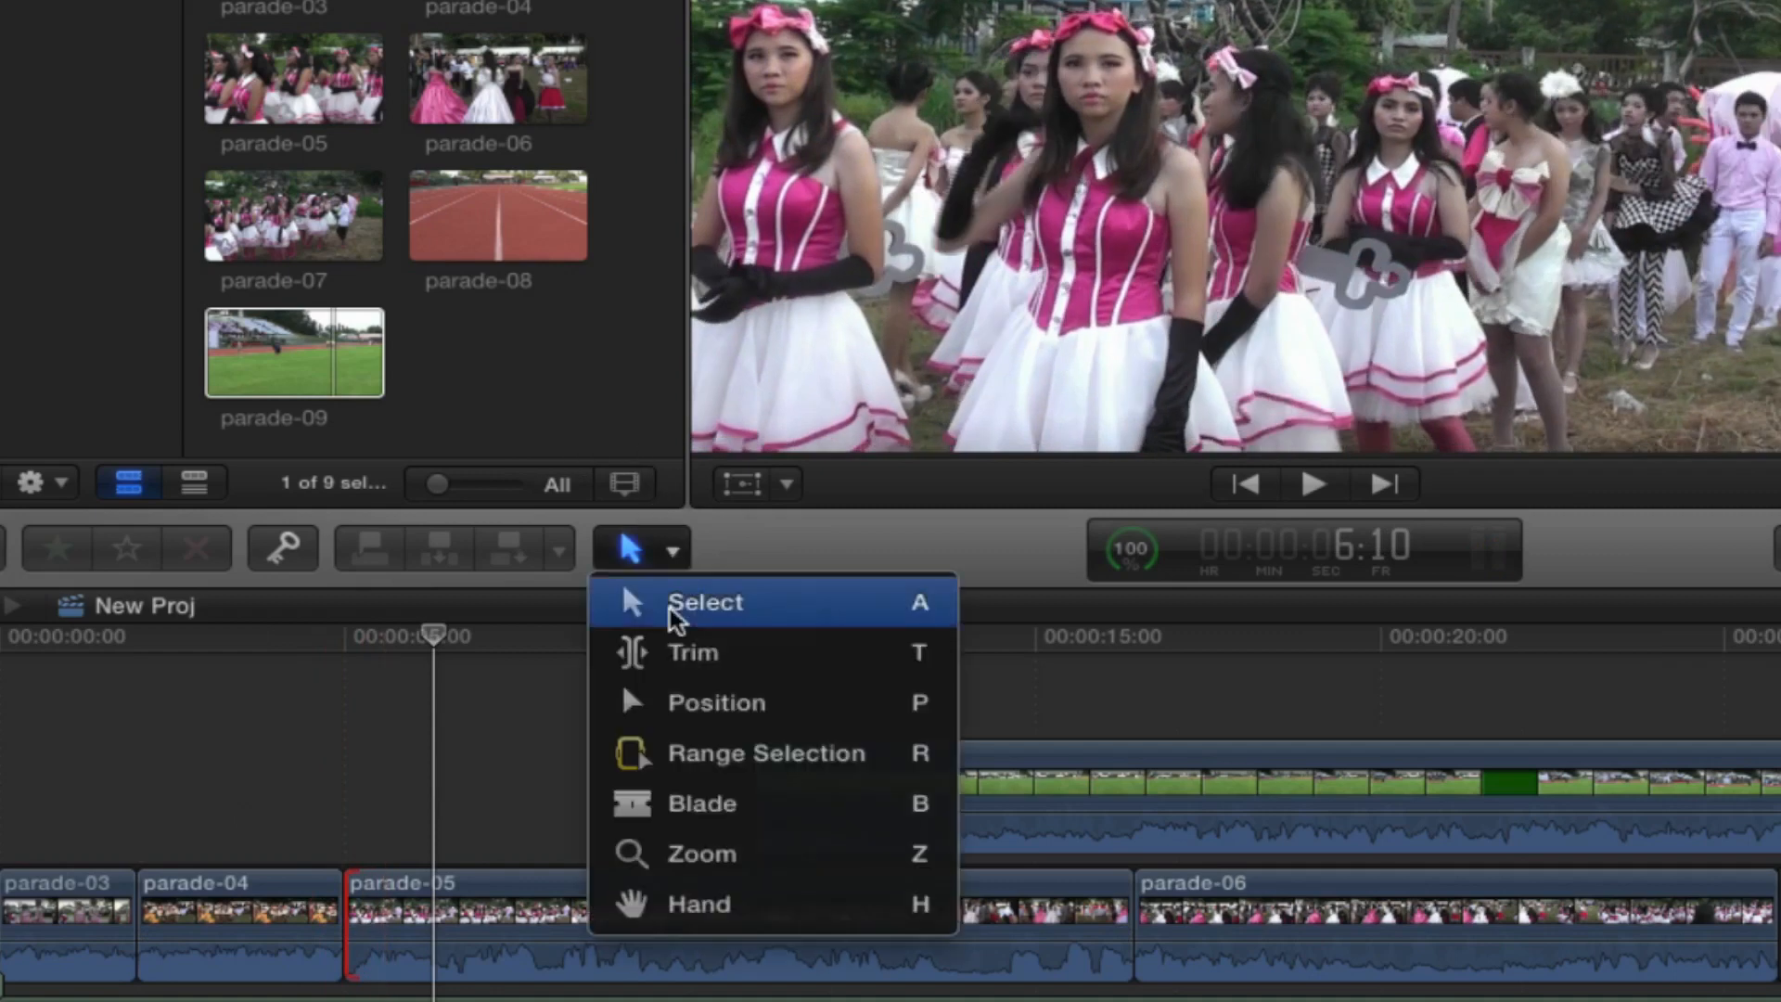
left_click(687, 653)
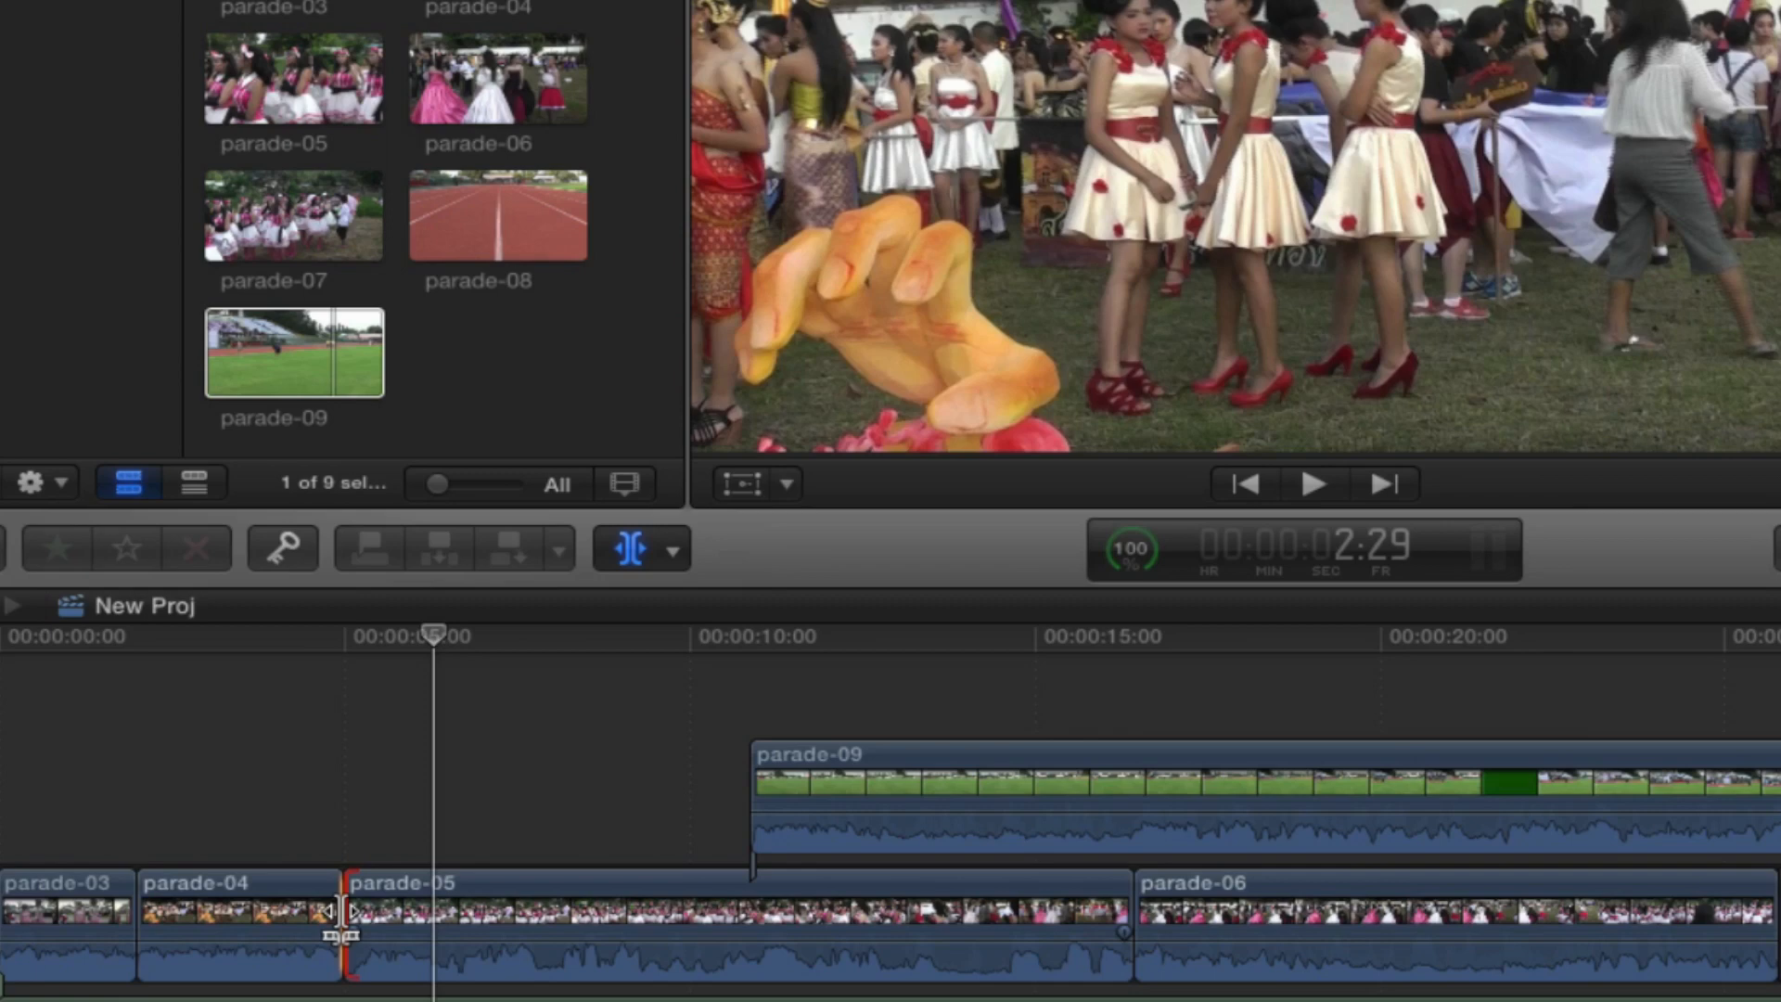
left_click_drag(341, 913, 341, 914)
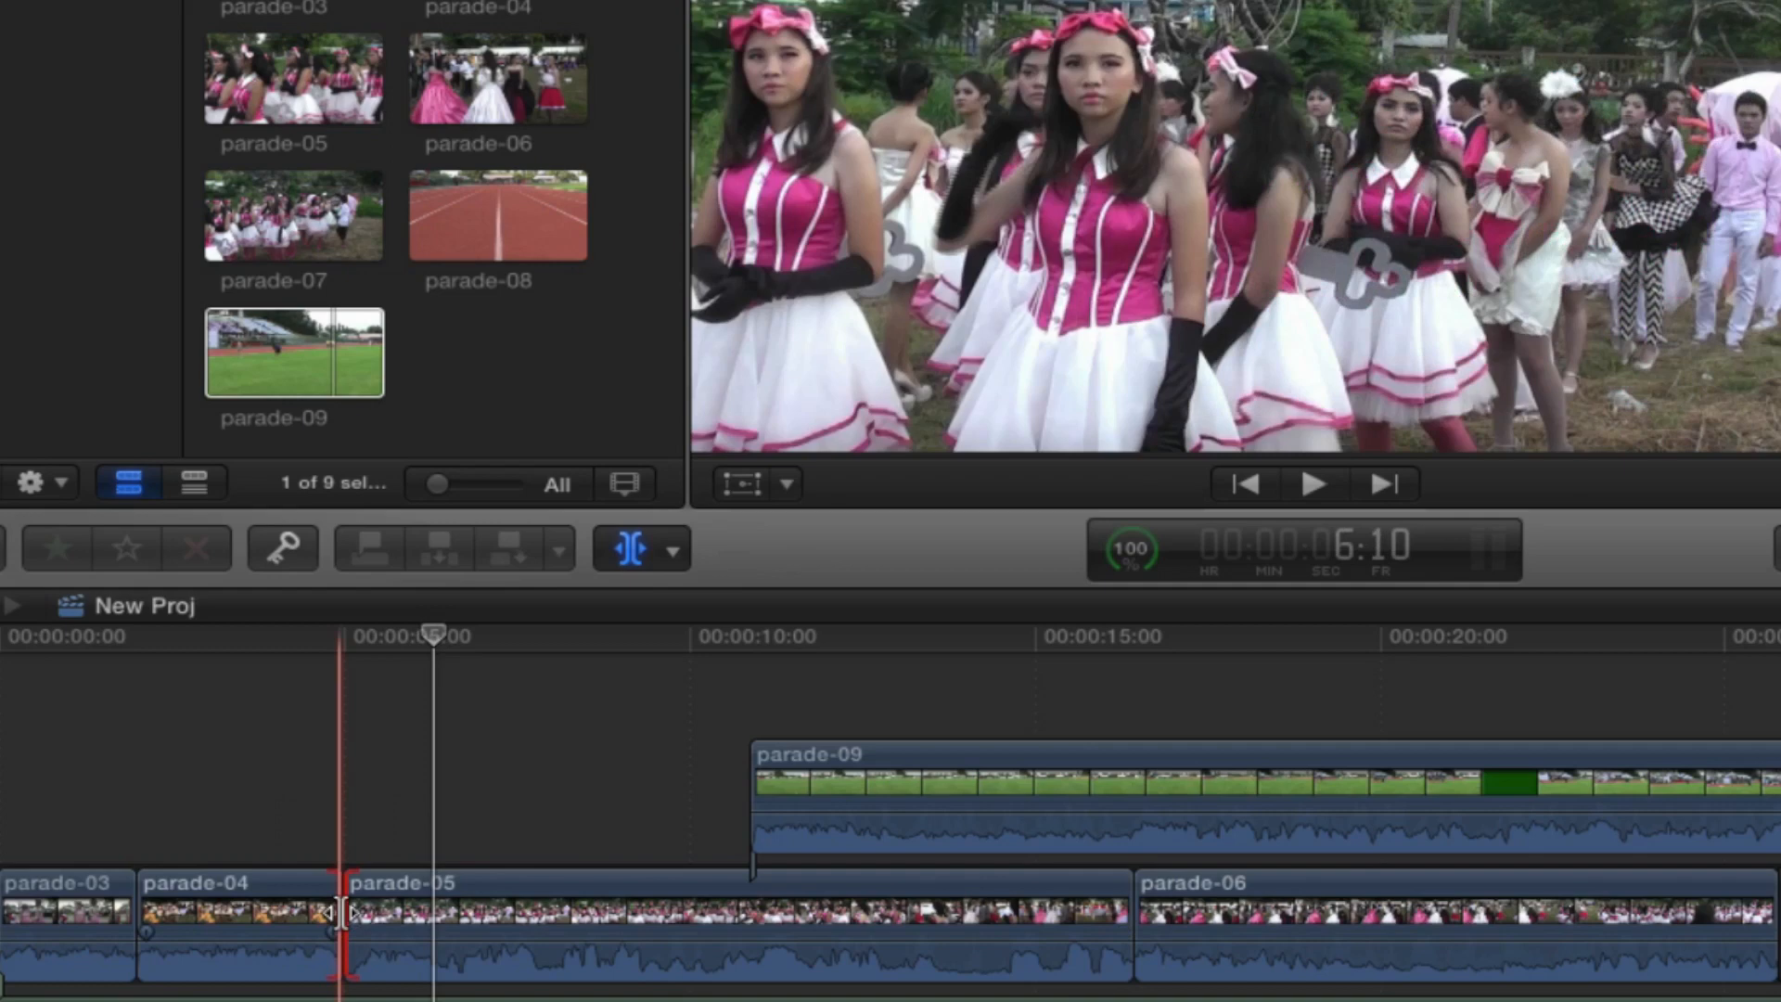
key("a")
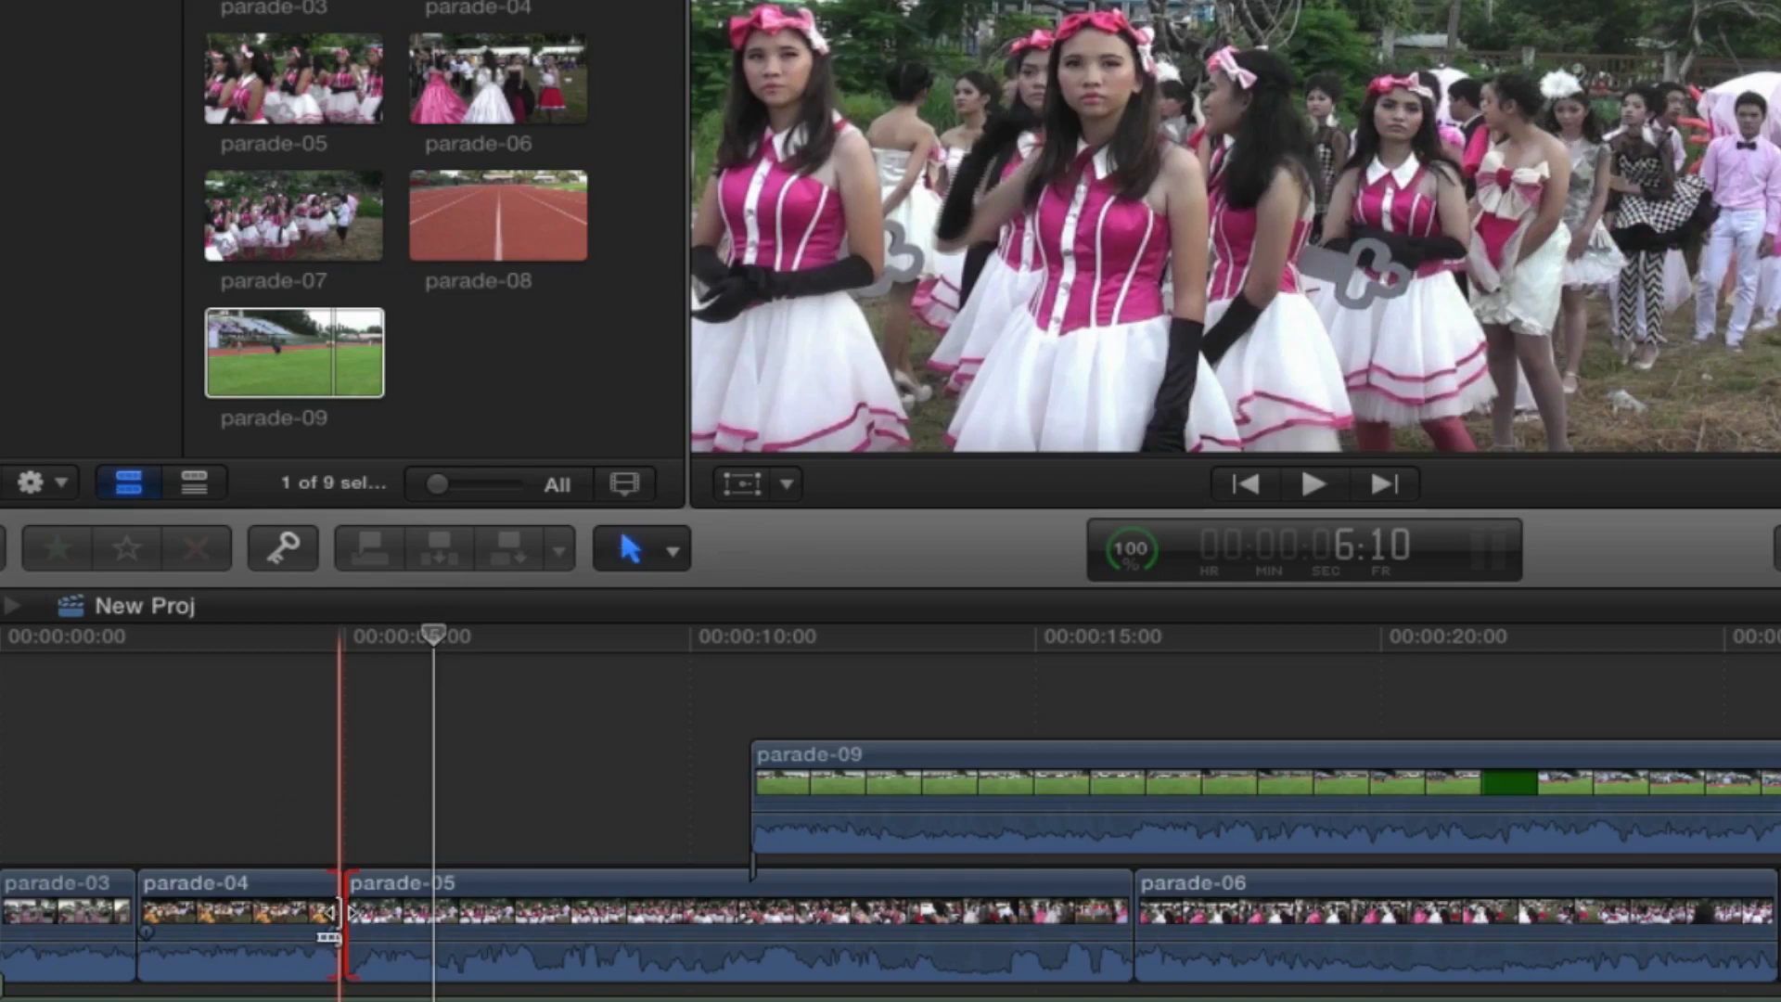
mouse_move(340, 914)
left_mouse_down()
mouse_move(248, 915)
mouse_move(332, 920)
left_mouse_up()
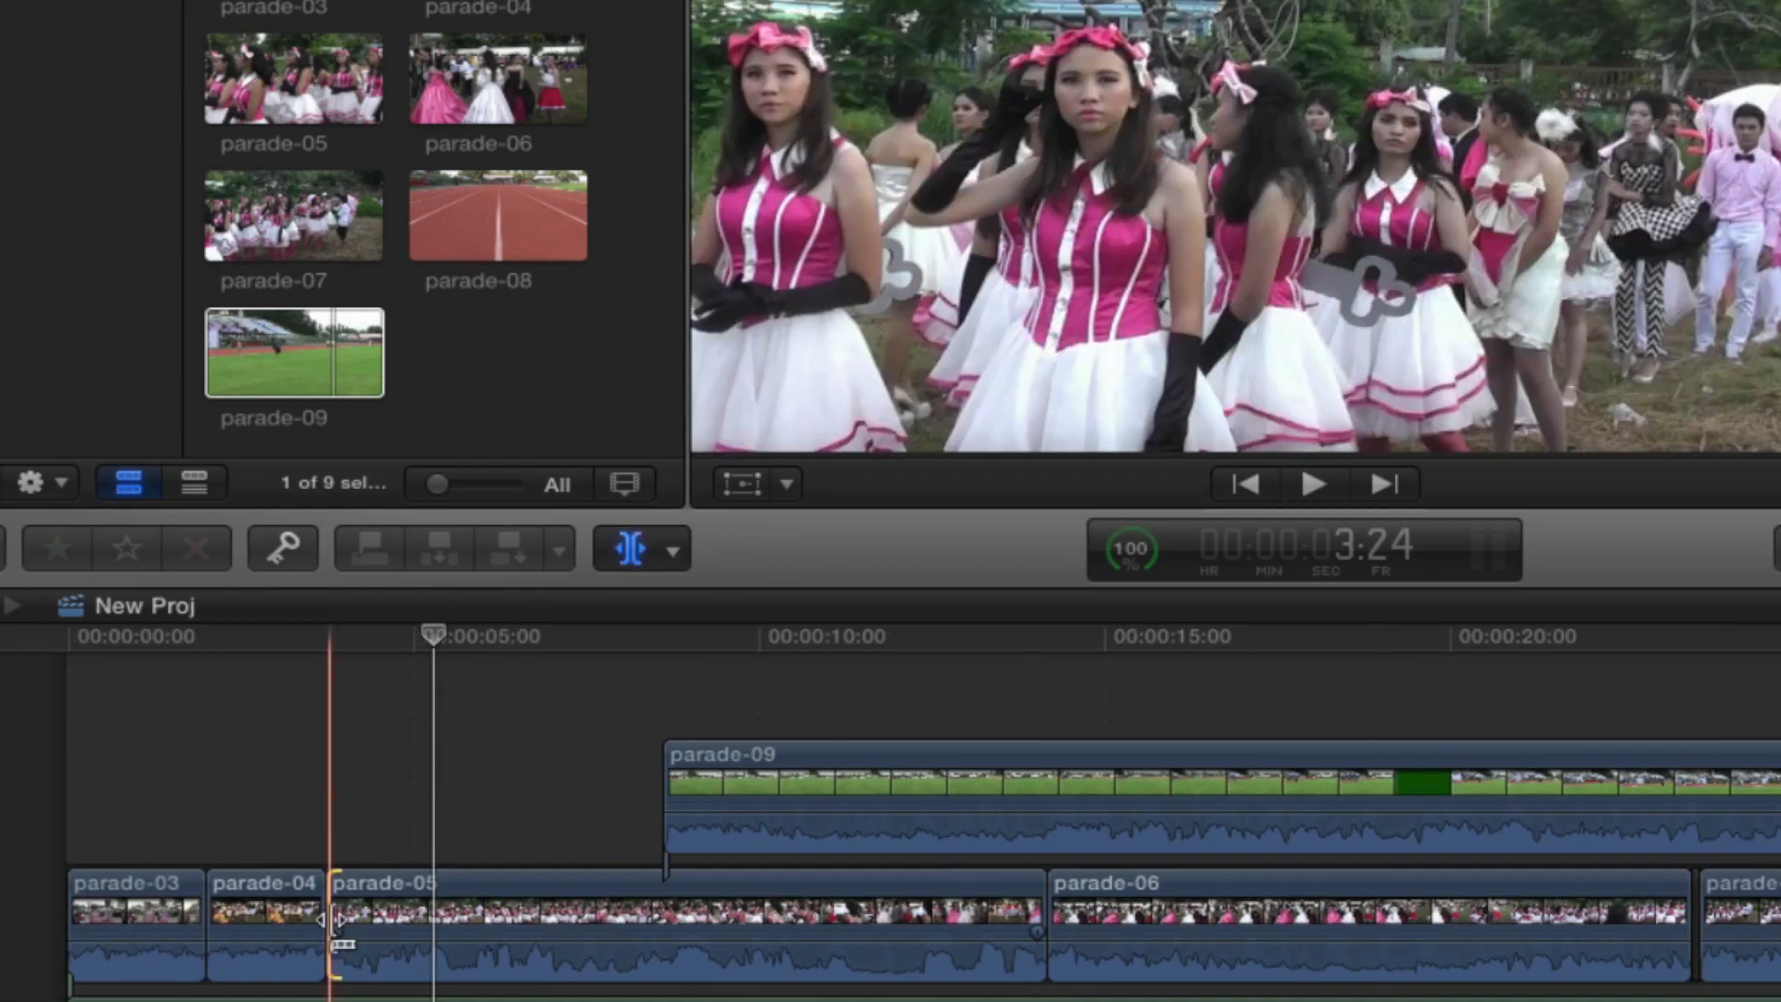
mouse_move(335, 920)
left_mouse_down()
mouse_move(307, 919)
mouse_move(357, 919)
mouse_move(297, 918)
mouse_move(339, 918)
left_mouse_up()
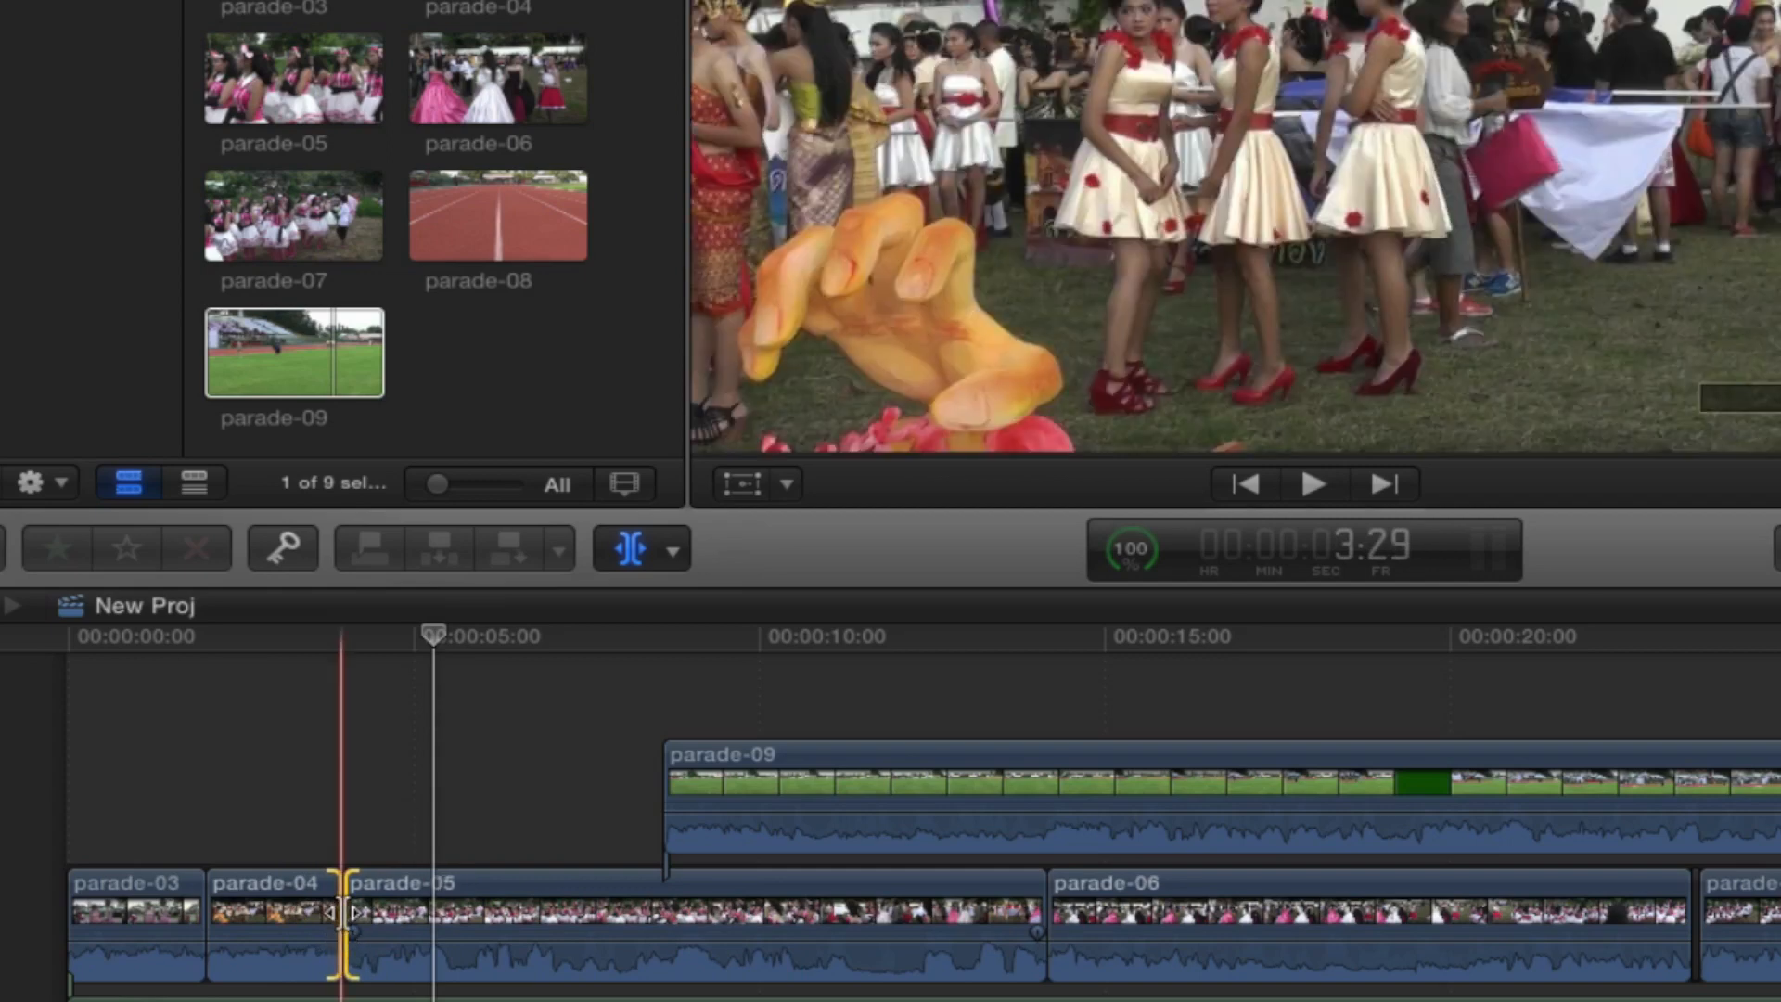
Step: Select parade-05 with the Select tool and try adjusting its volume level, returning it to 0 dB
left_click(673, 552)
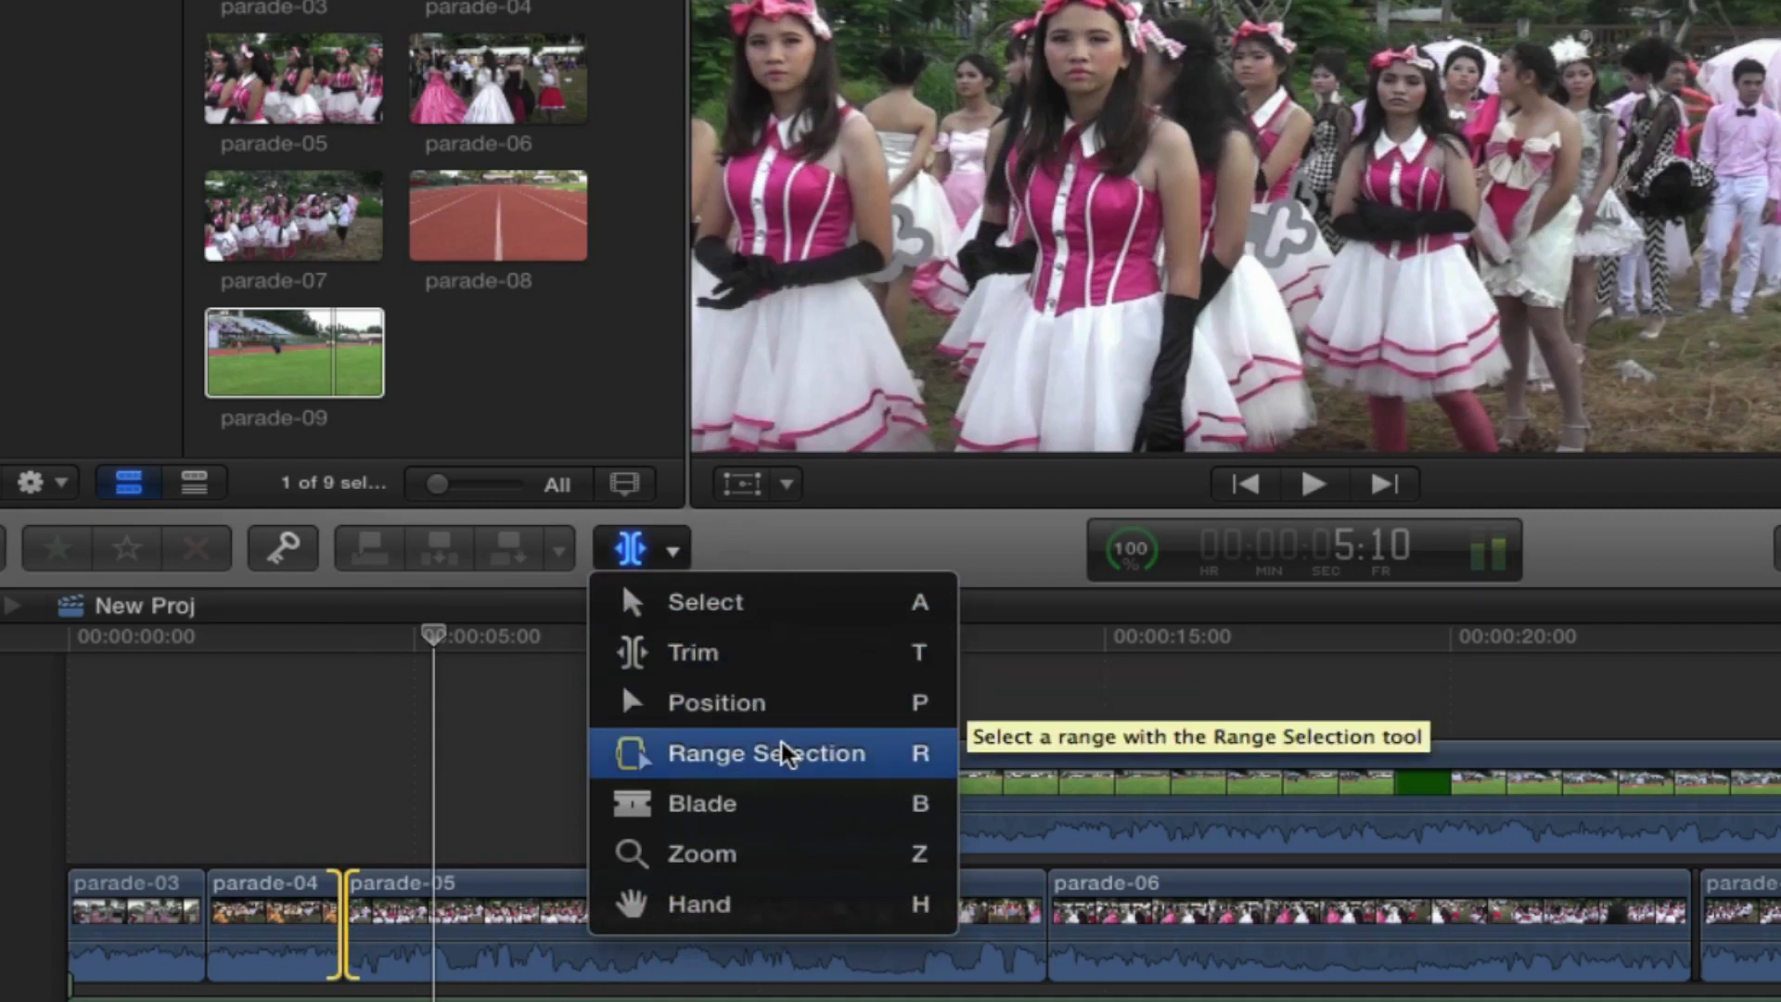
left_click(1030, 564)
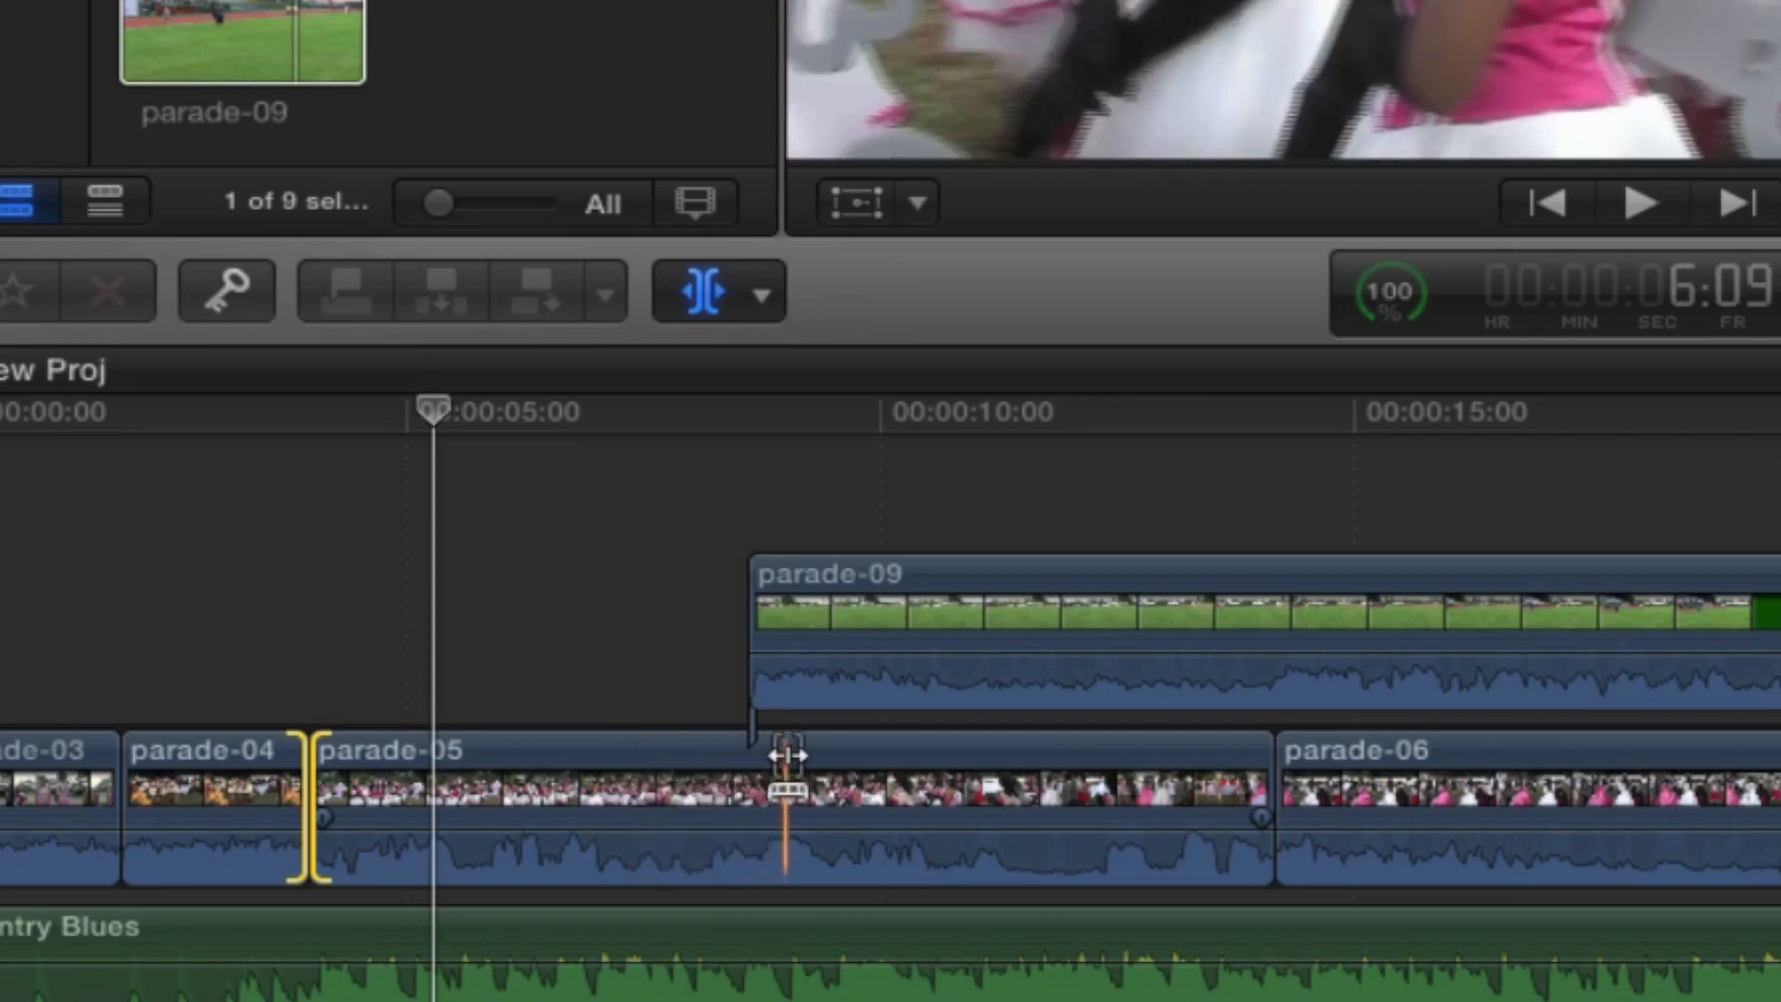
key("a")
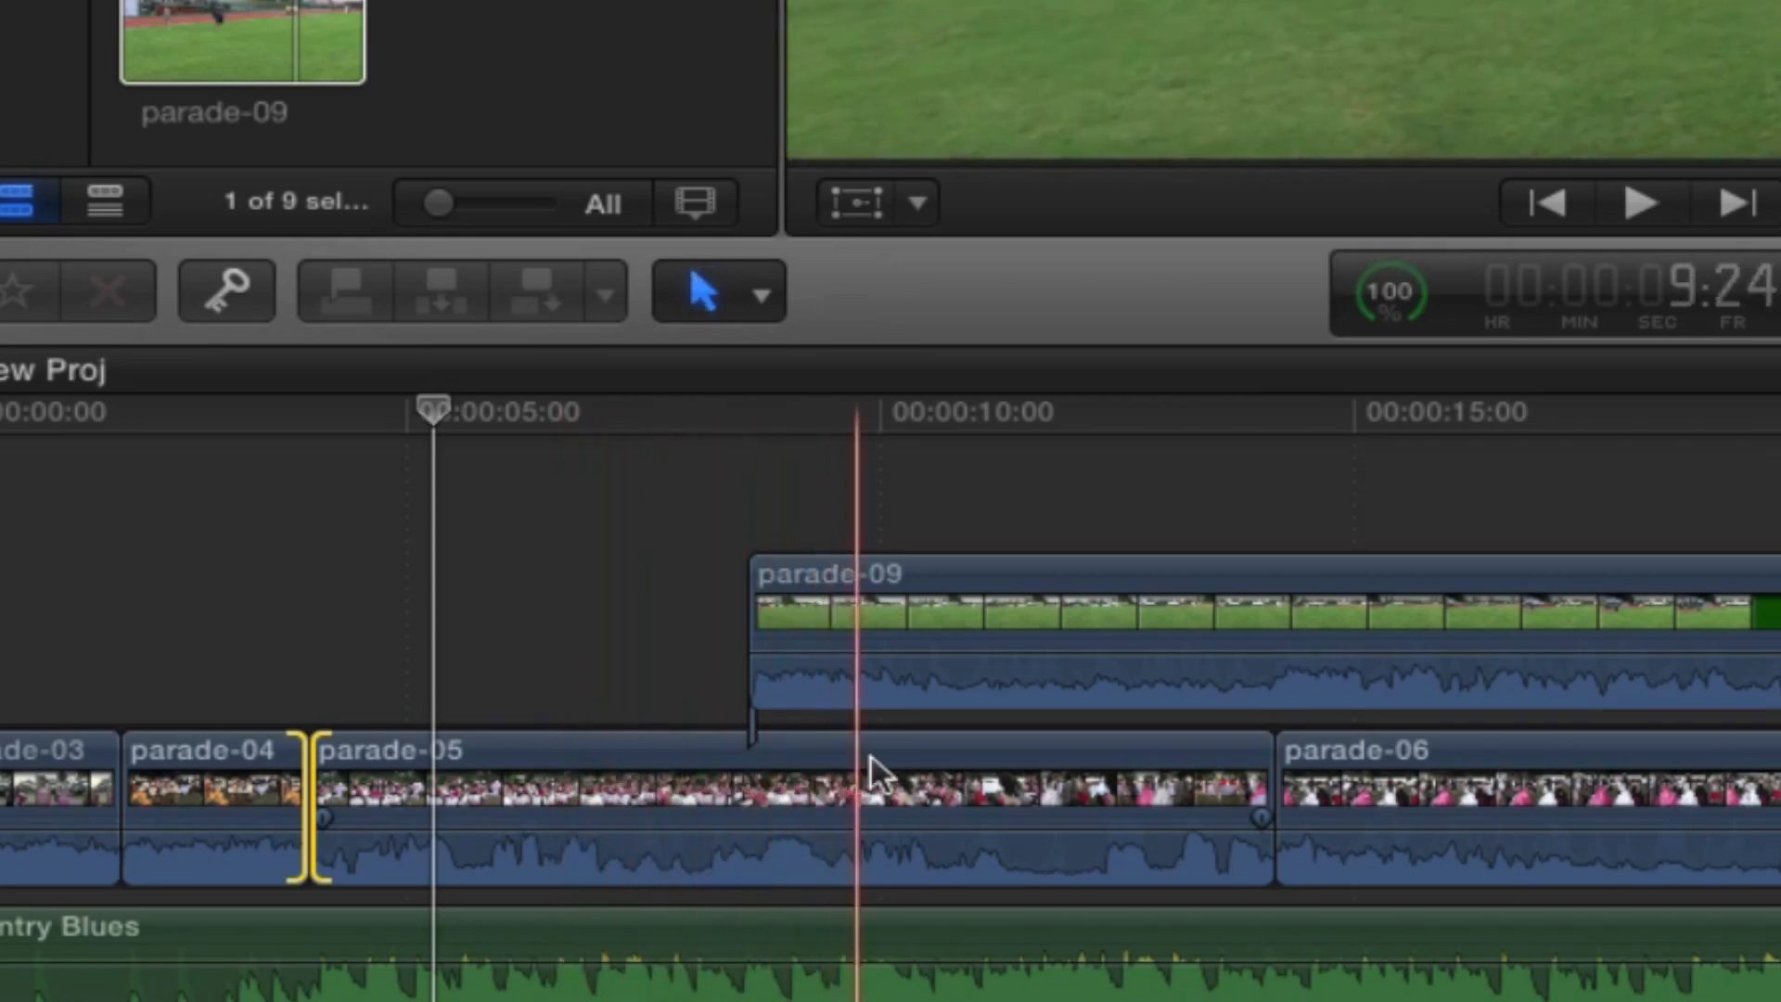
left_click(814, 786)
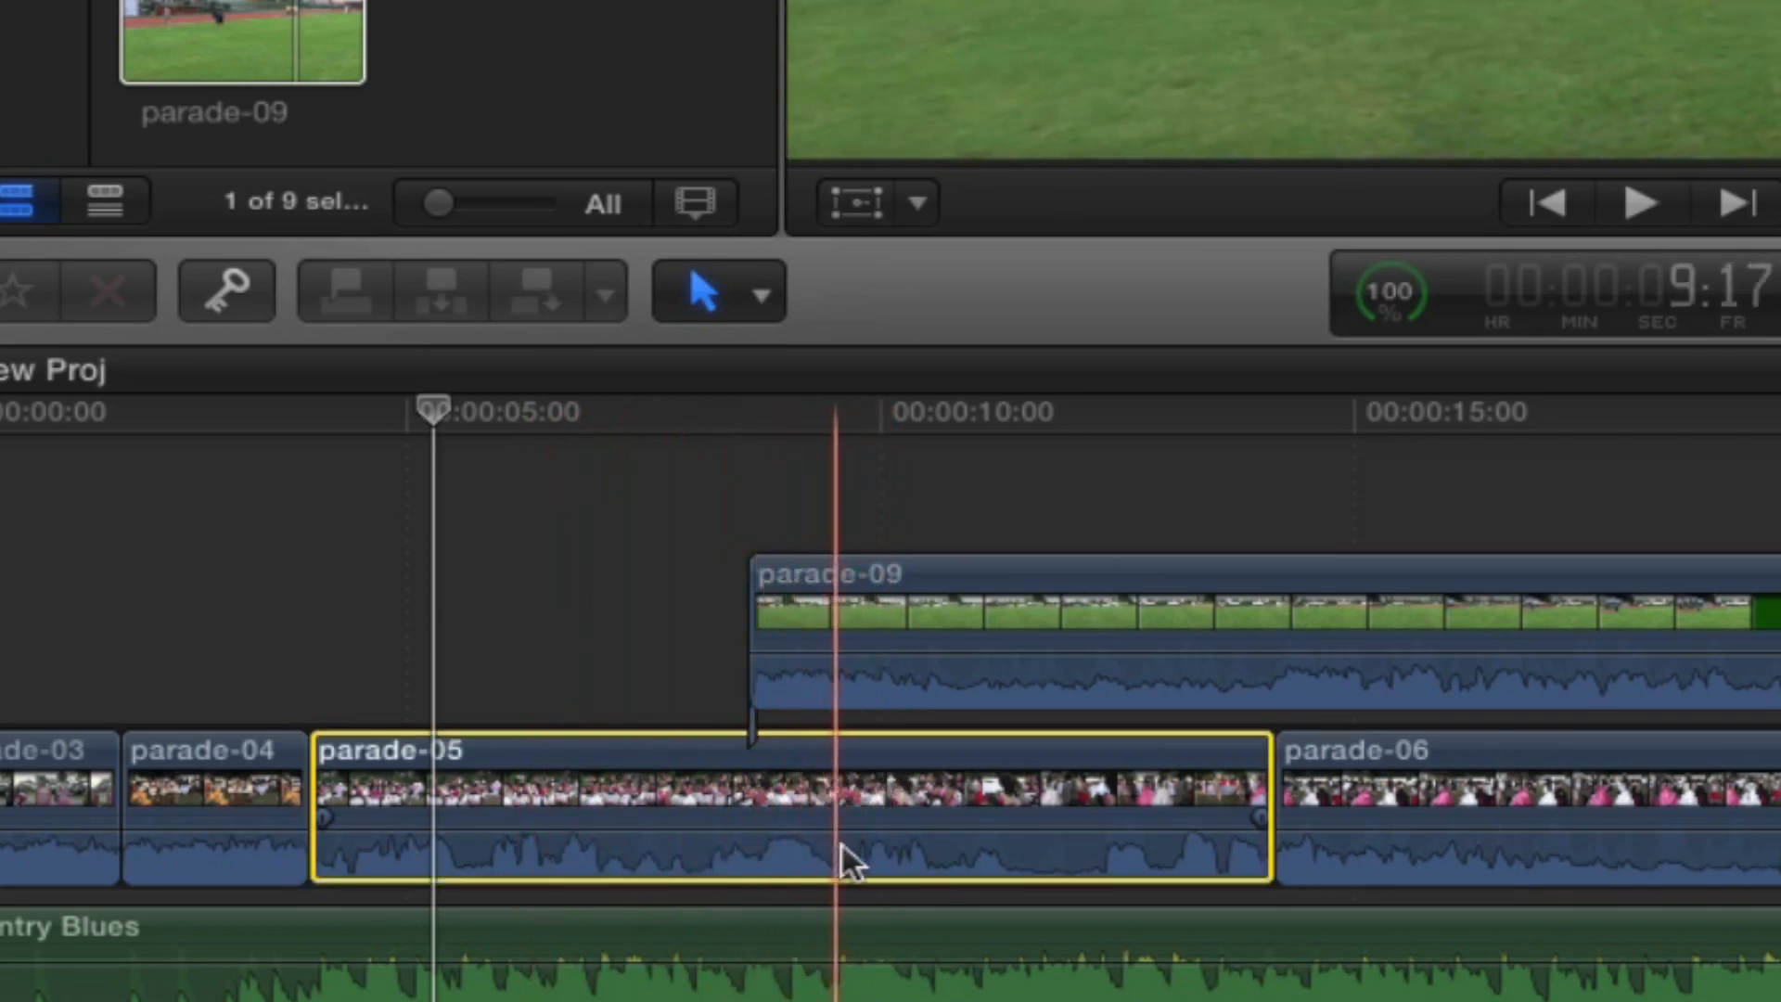
mouse_move(846, 829)
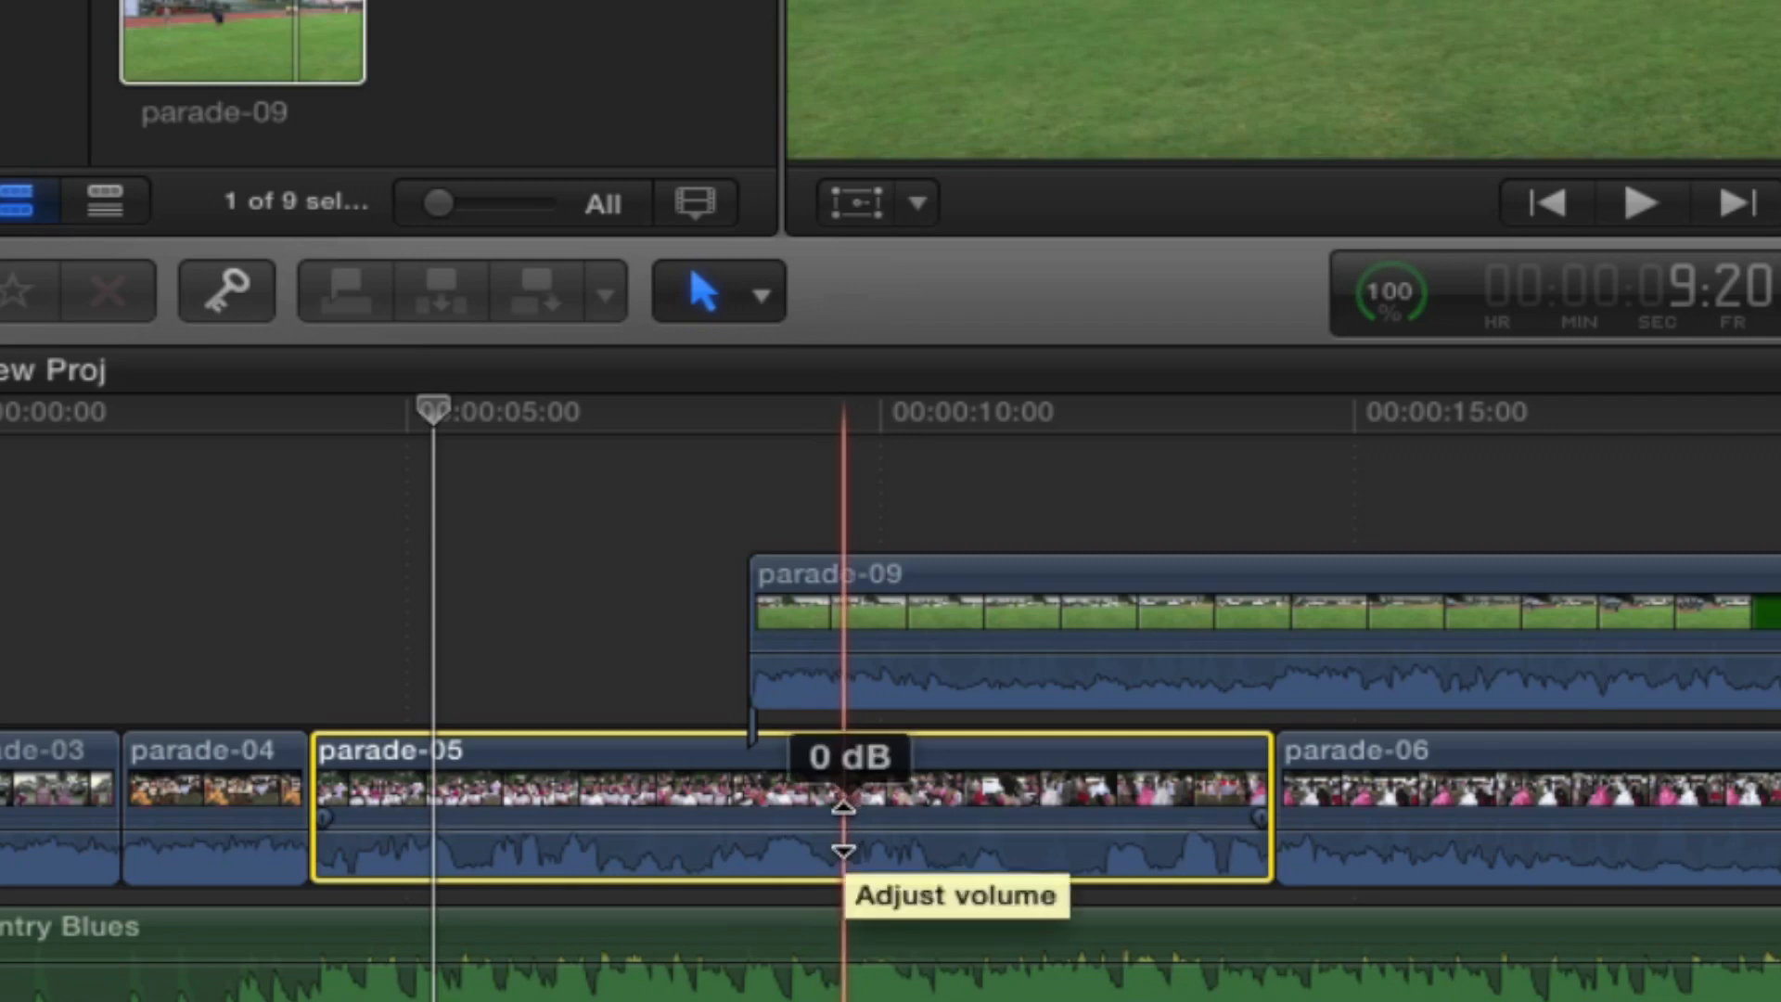
left_click(843, 829)
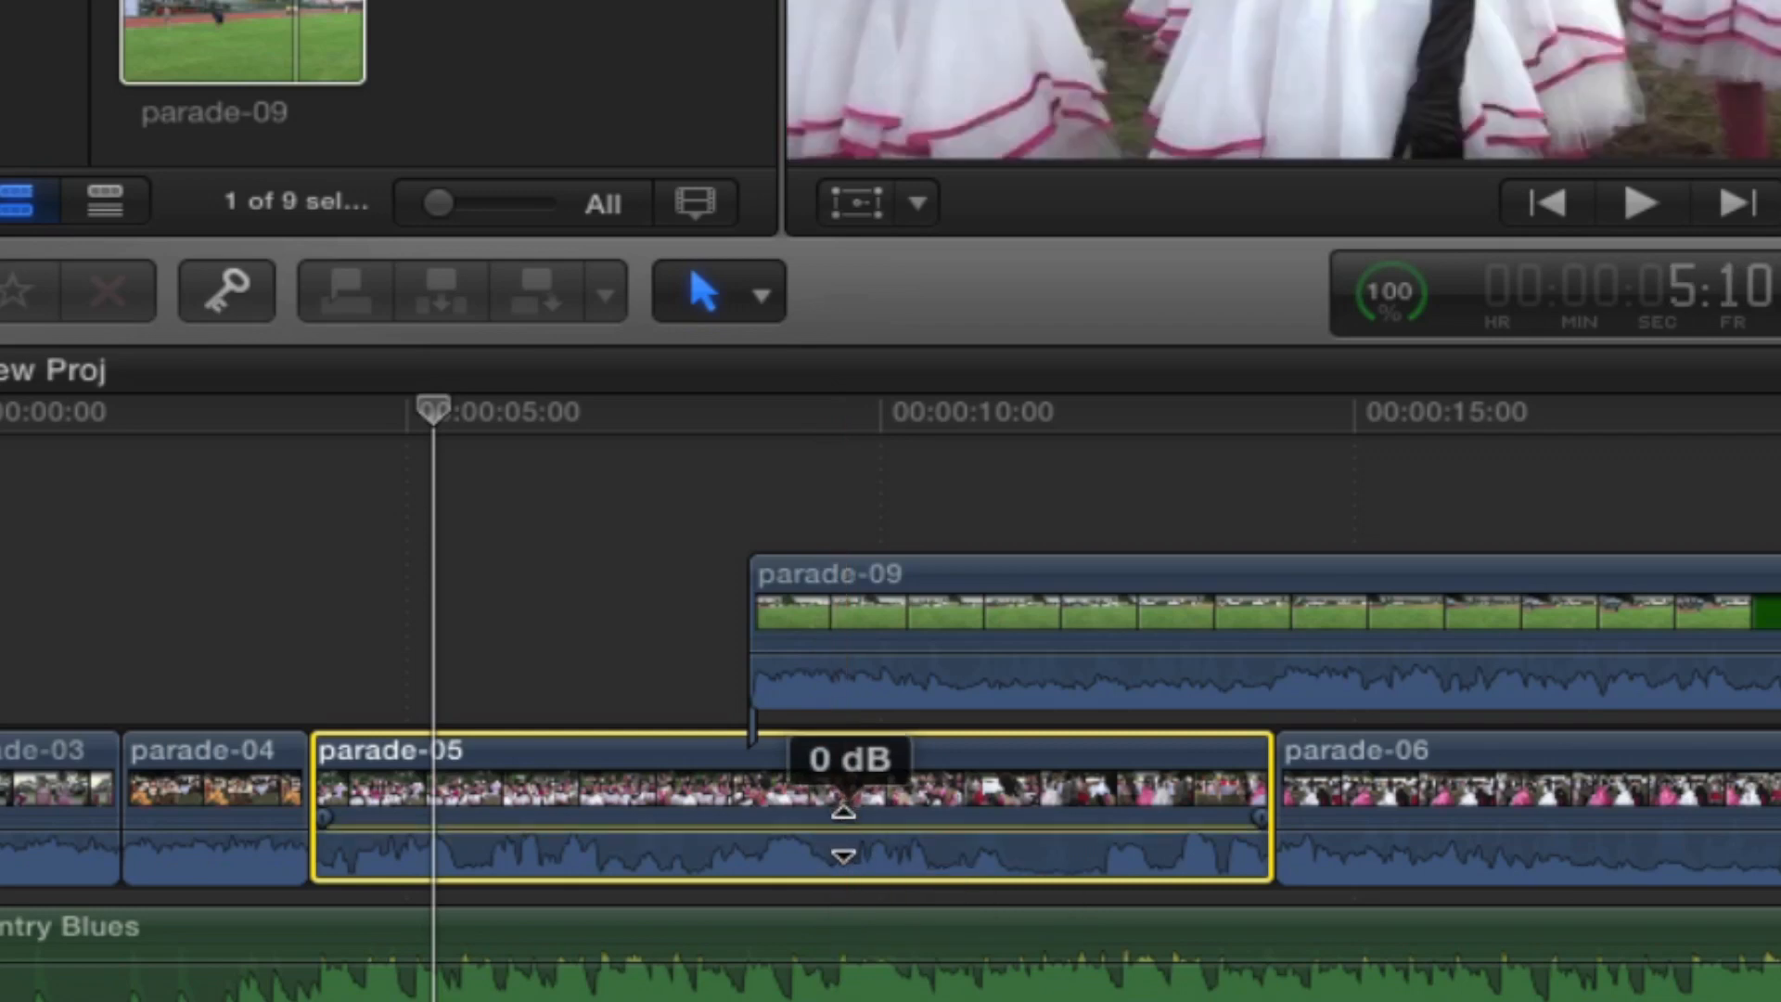
mouse_move(843, 833)
left_mouse_down()
mouse_move(843, 907)
mouse_move(851, 828)
left_mouse_up()
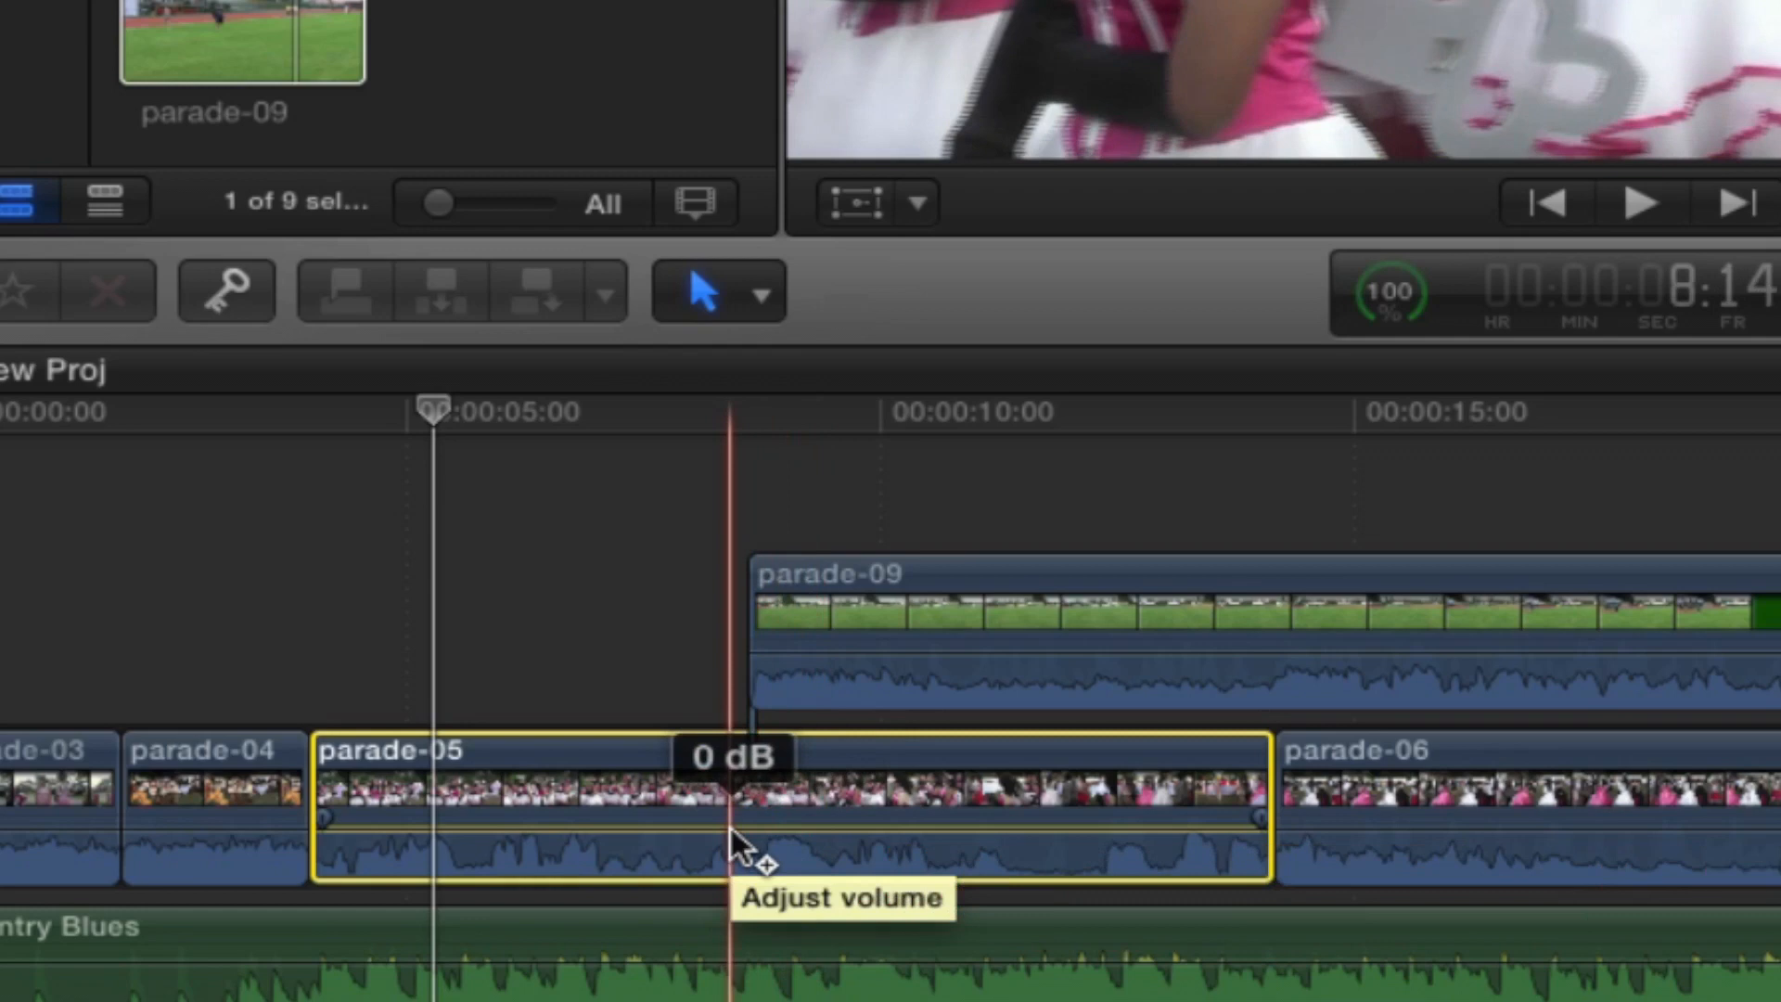
Step: Add four volume keyframes to parade-05 between about 8:14 and 10:10 and lower the level between the inner two to silence
left_click(731, 828, "alt")
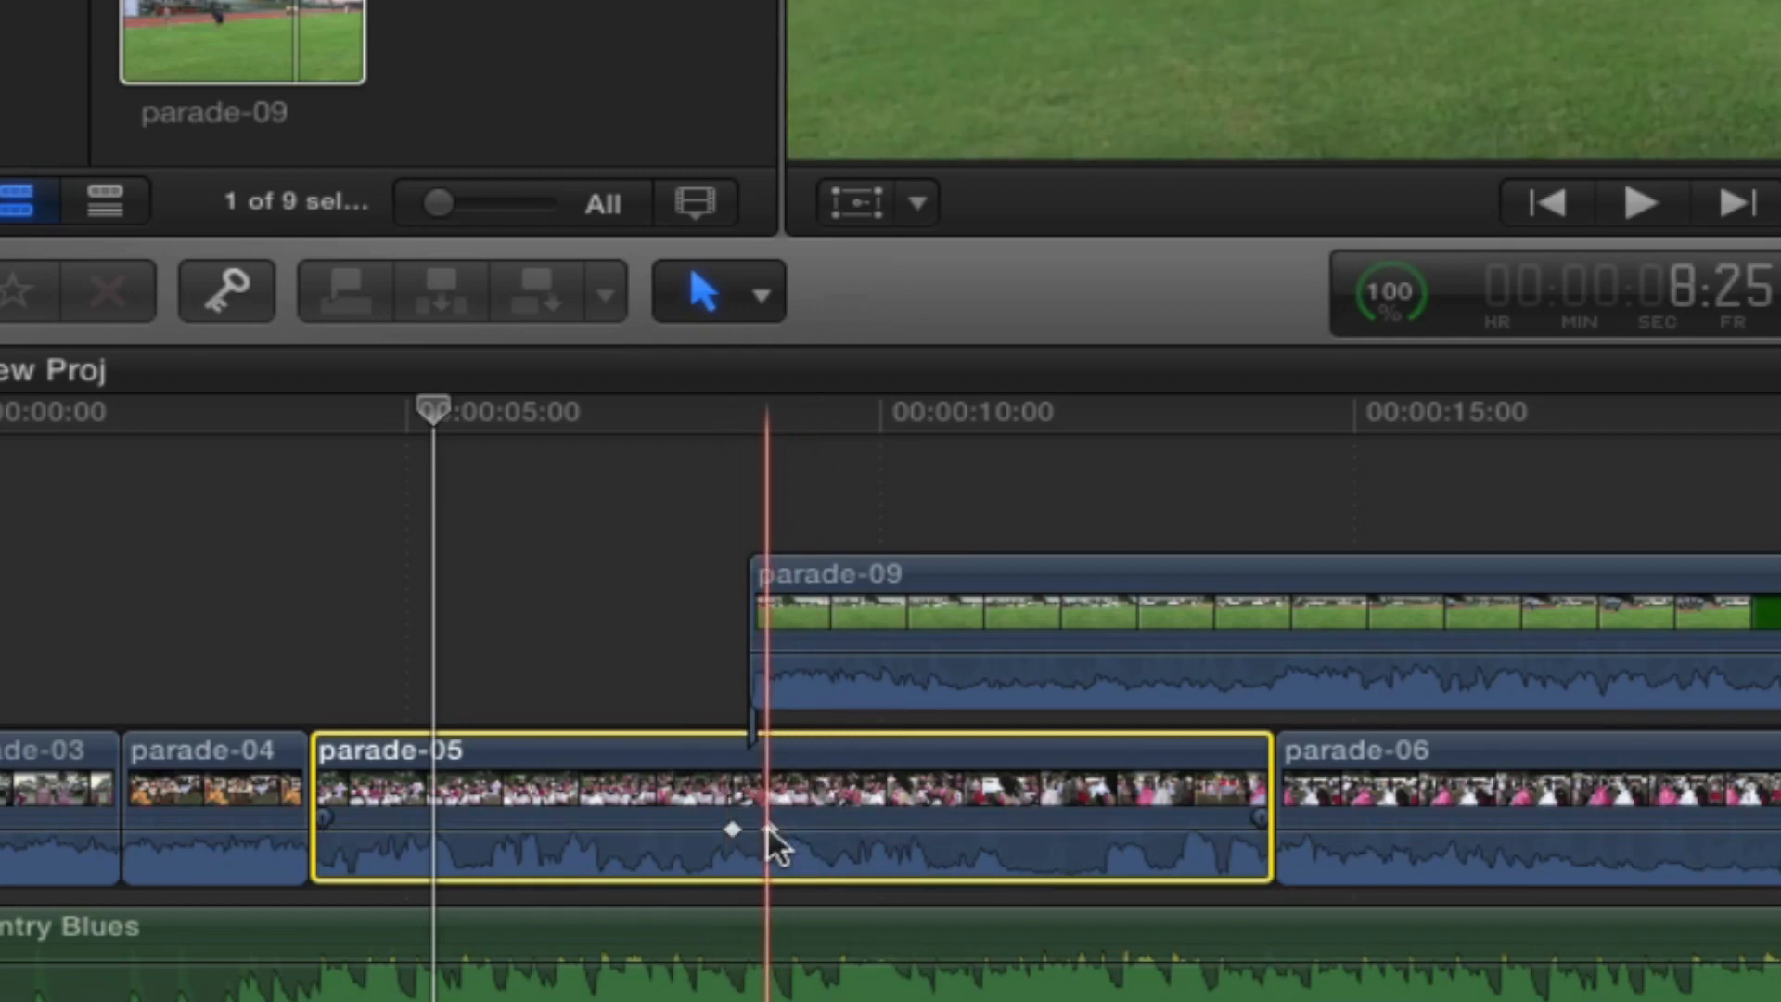
left_click(768, 827, "alt")
left_click(867, 828, "alt")
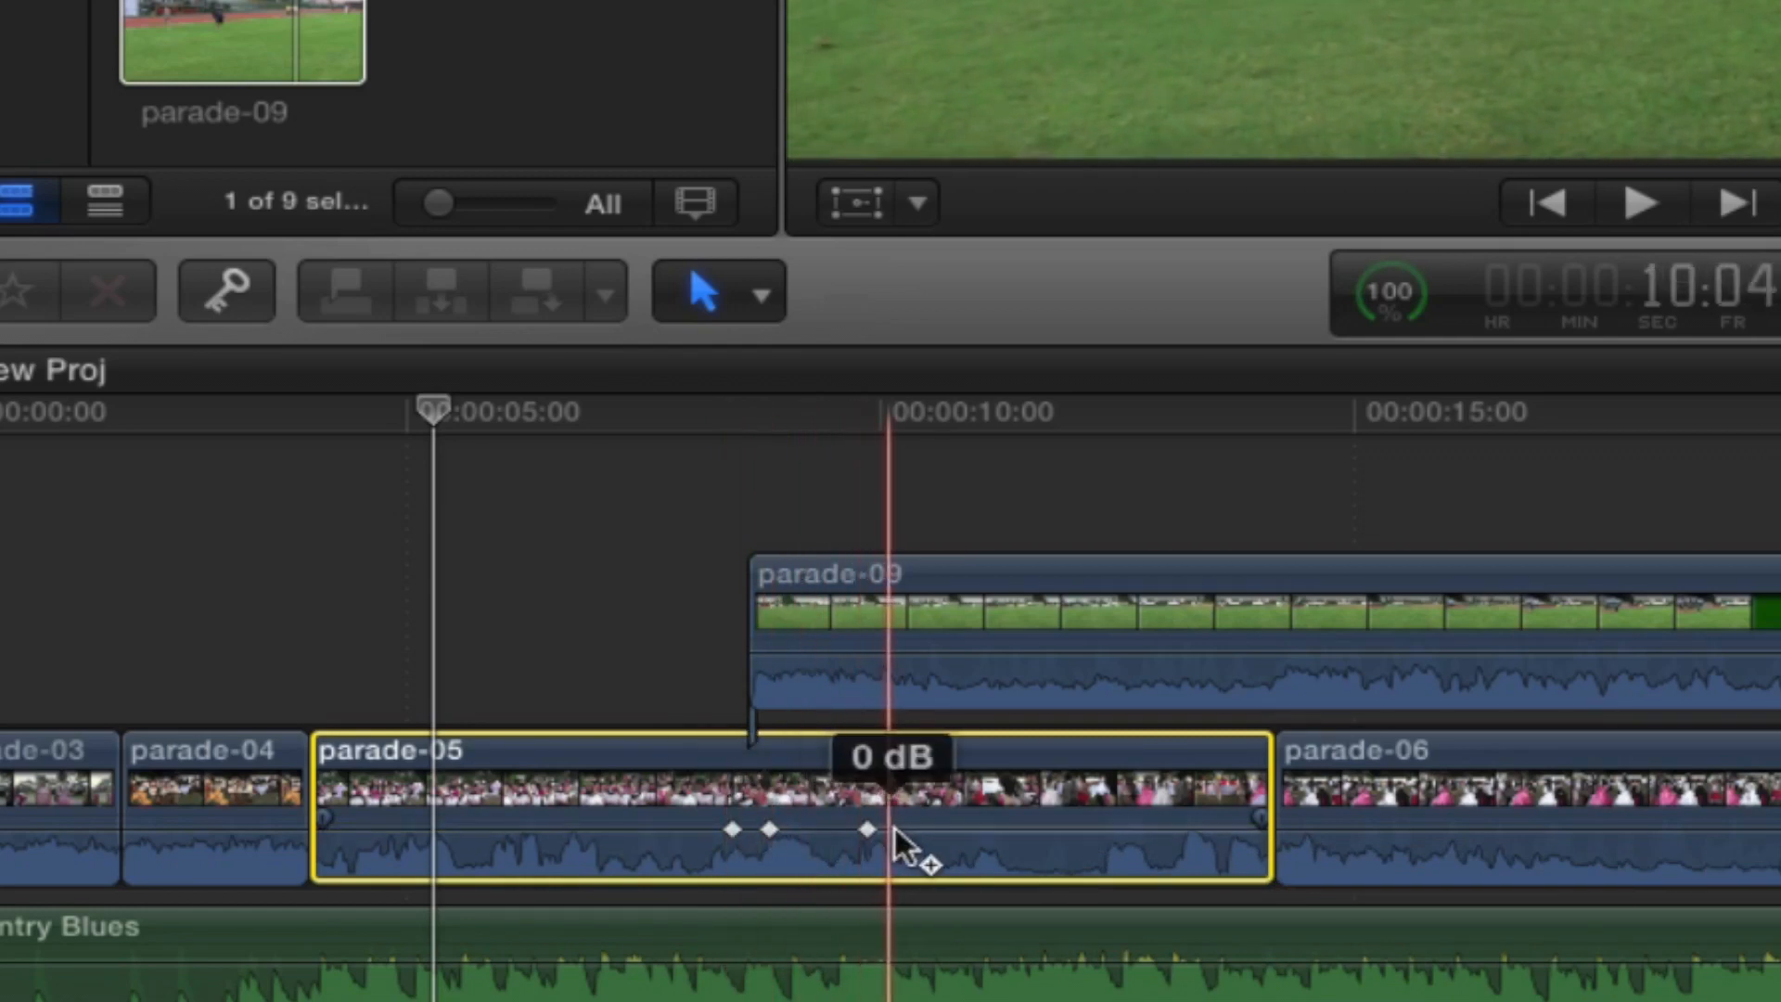
left_click(909, 828, "alt")
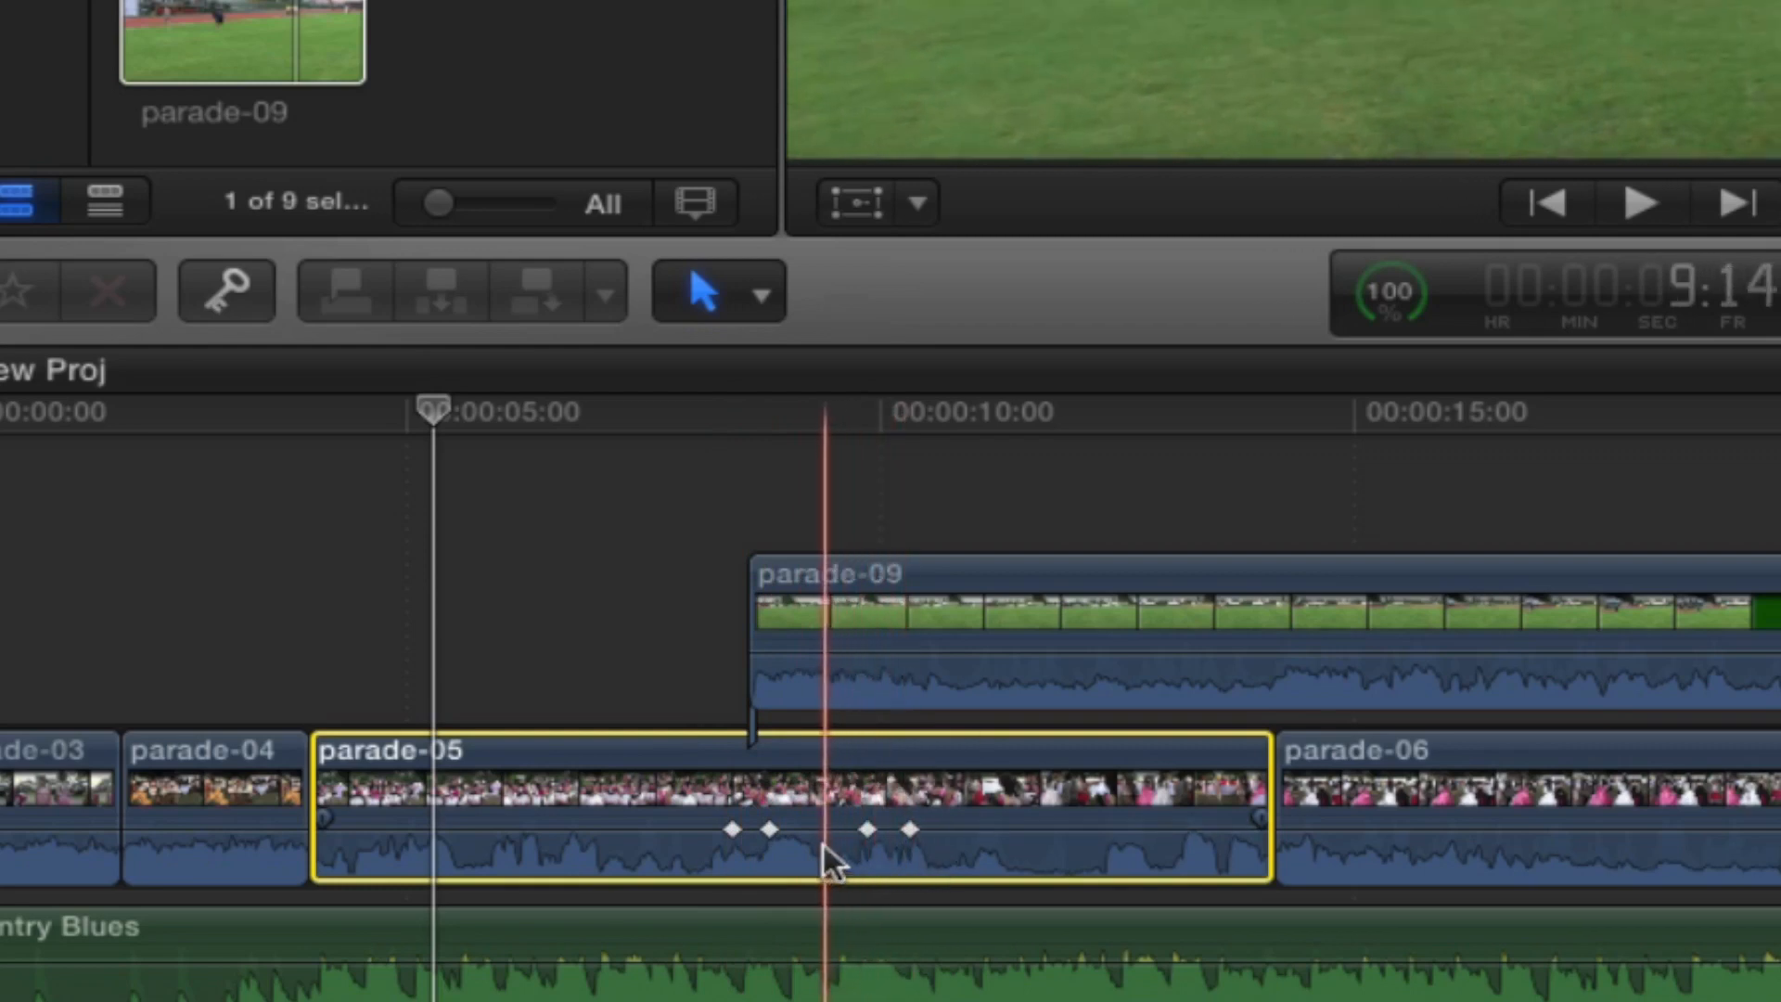
left_click_drag(819, 828, 821, 879)
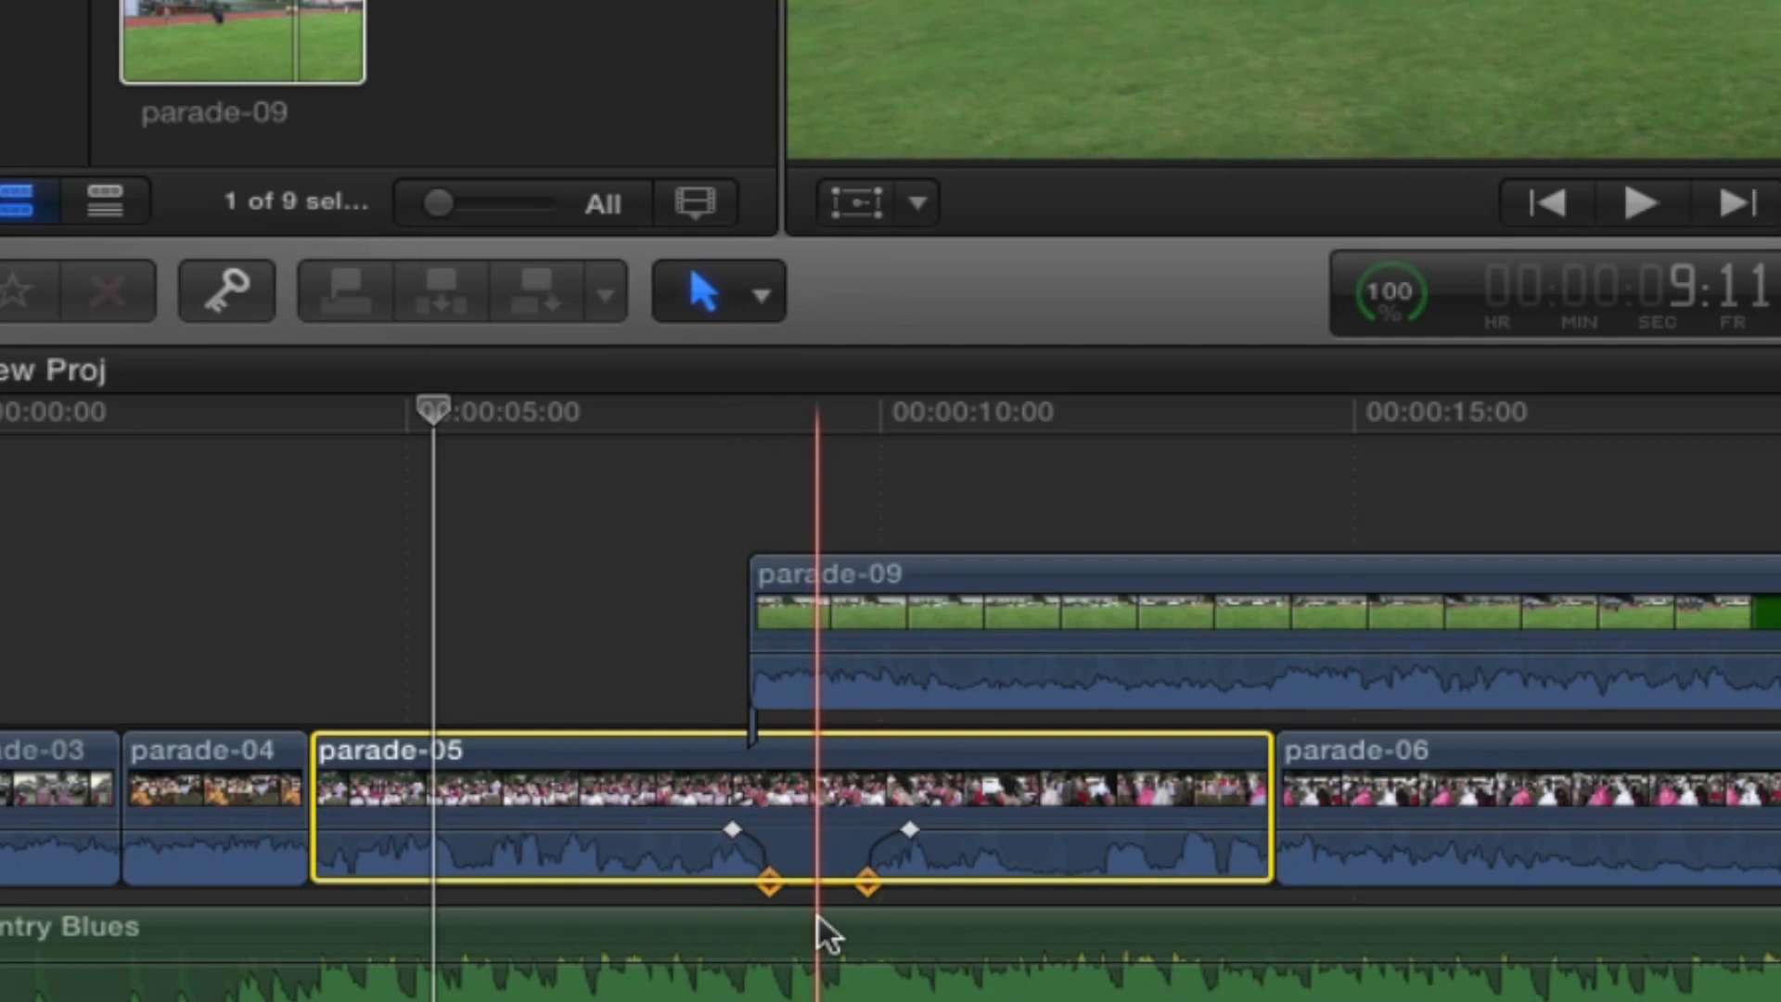
Step: Use the Range Selection tool to select a 05:06 range in the middle of parade-06 and lower its volume to silence
left_click(761, 290)
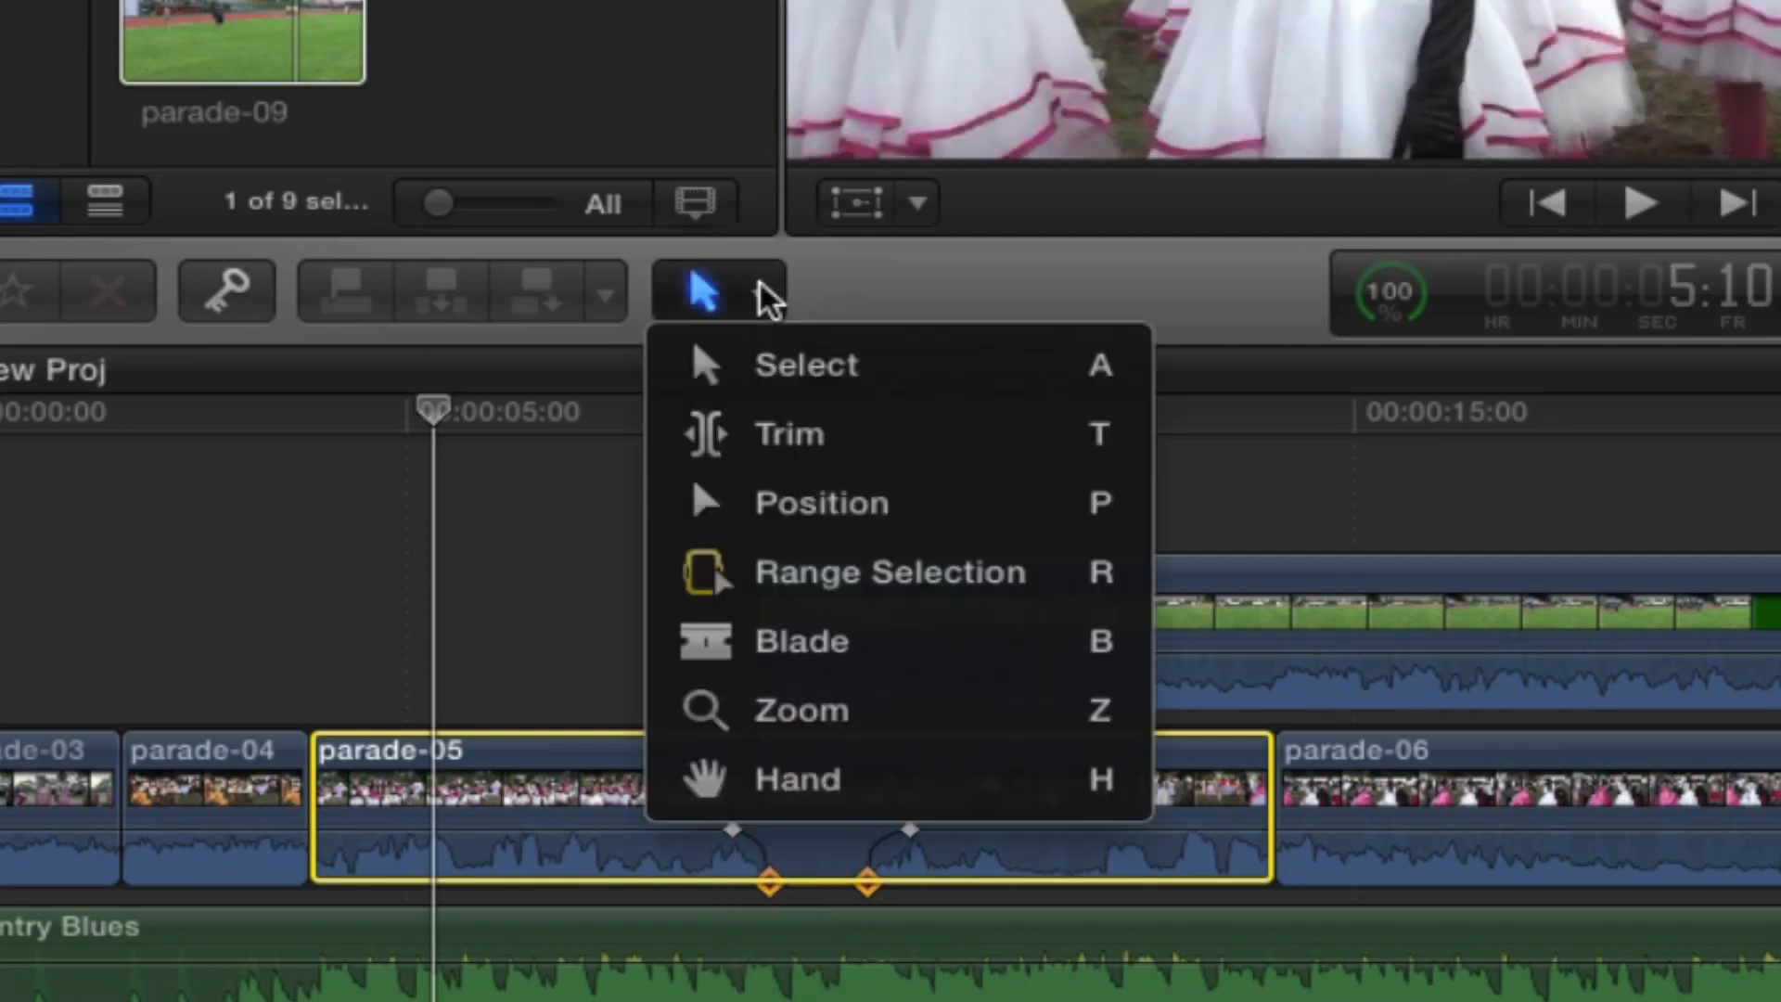
left_click(824, 573)
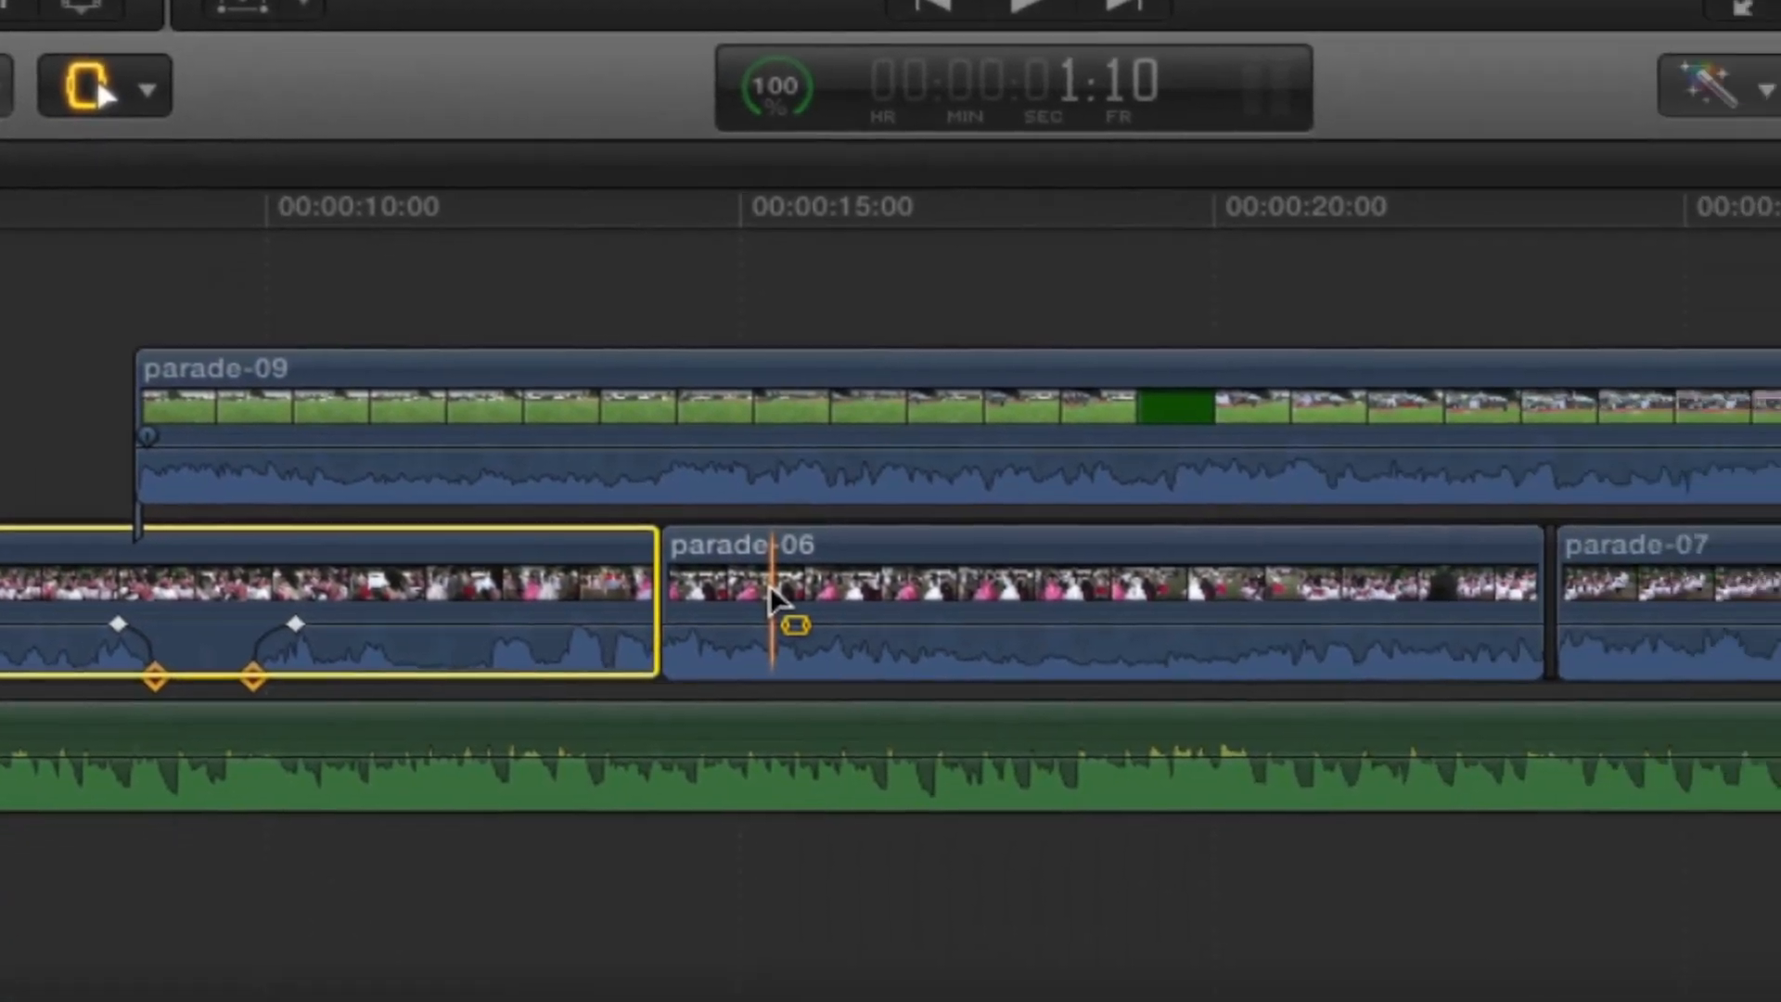
left_click_drag(1391, 802, 1684, 823)
left_click_drag(850, 551, 1054, 559)
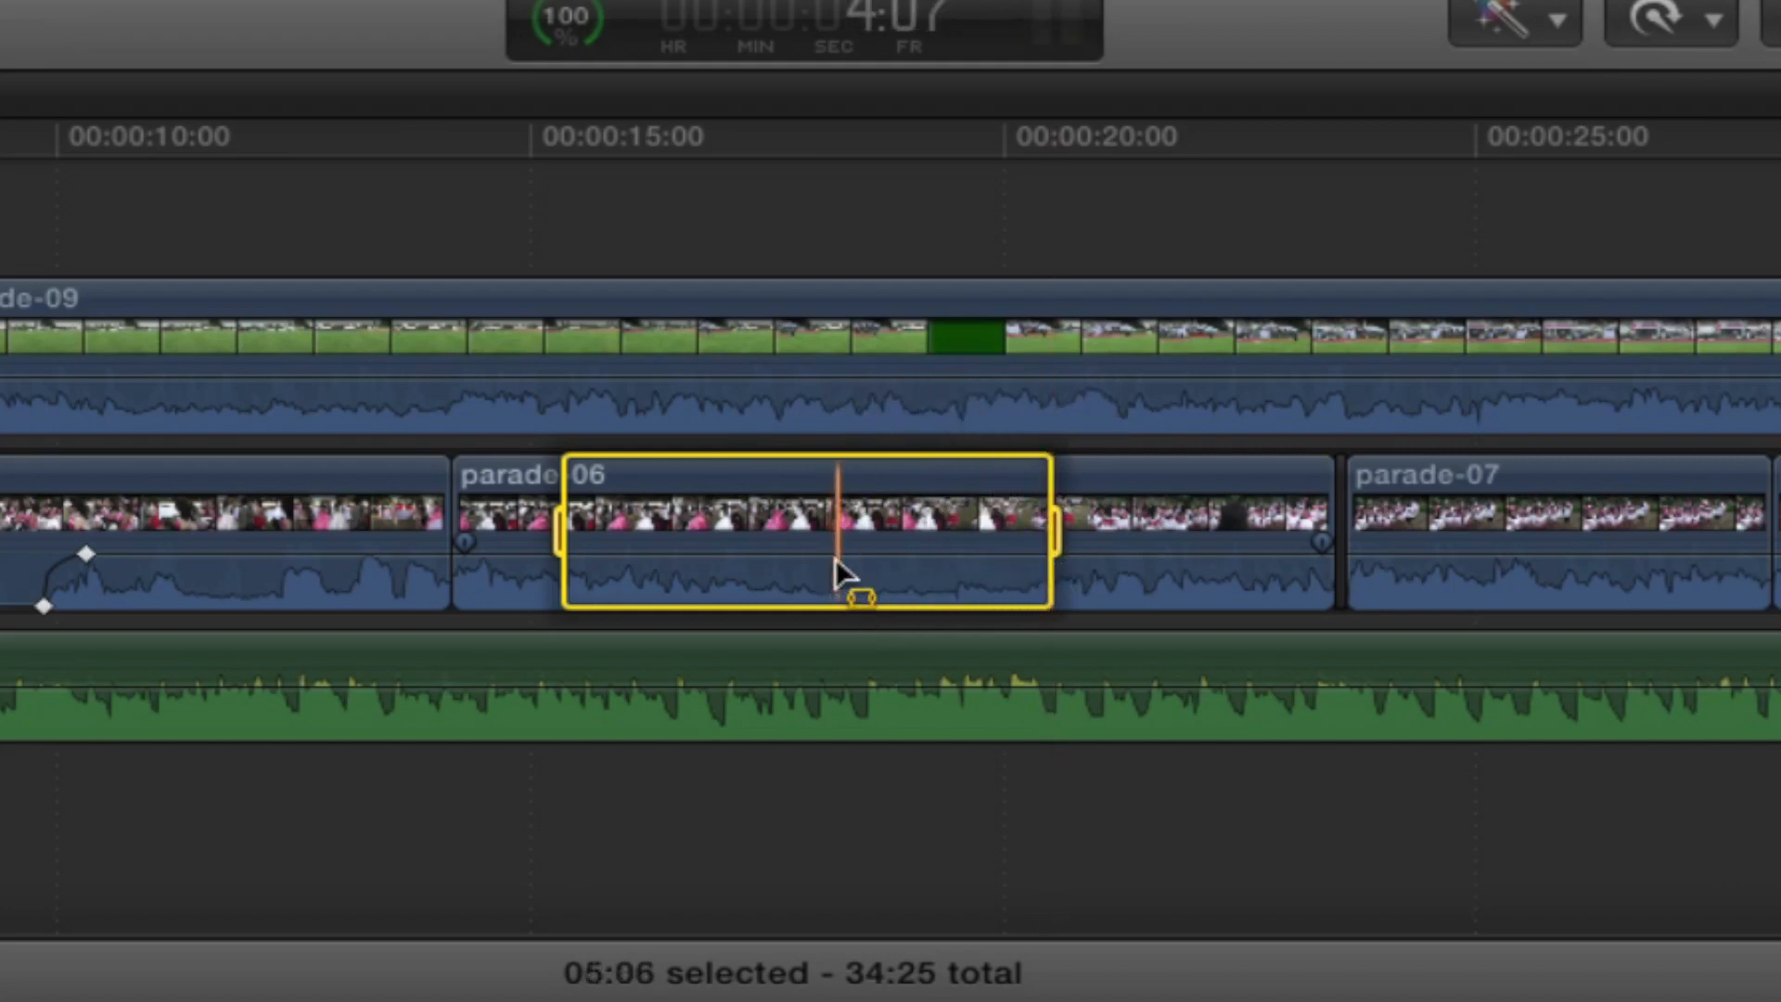
mouse_move(839, 558)
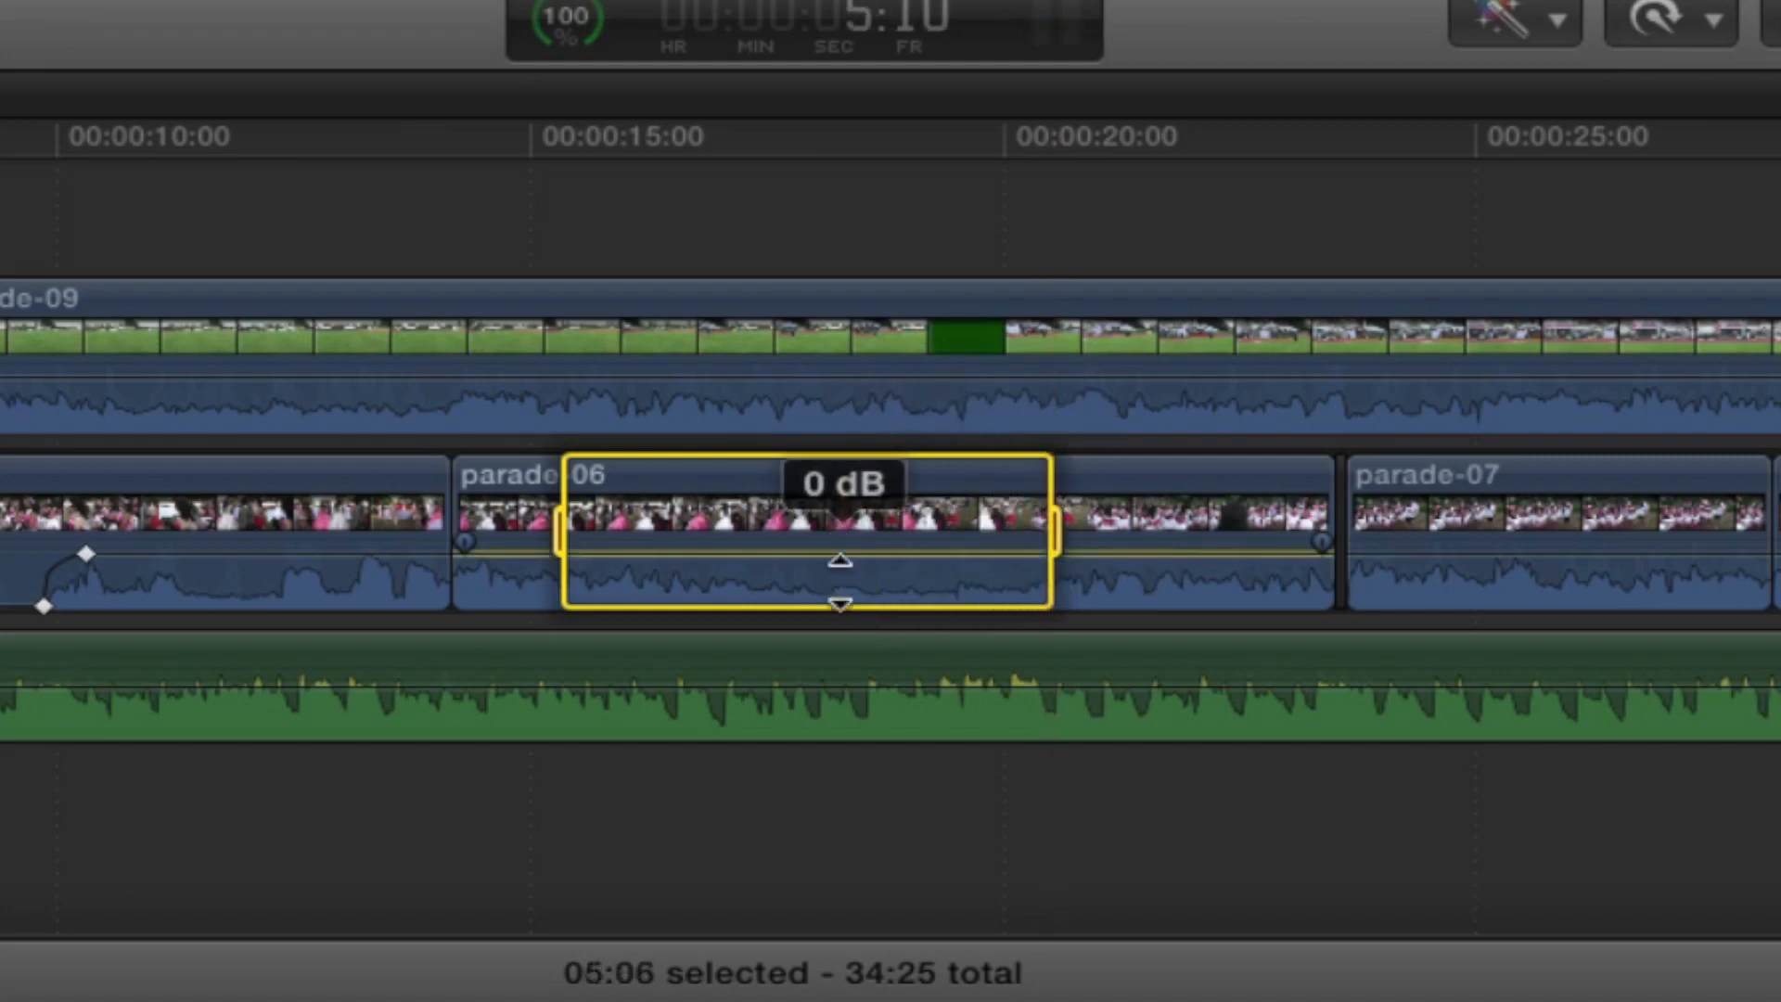
left_click_drag(839, 557, 843, 656)
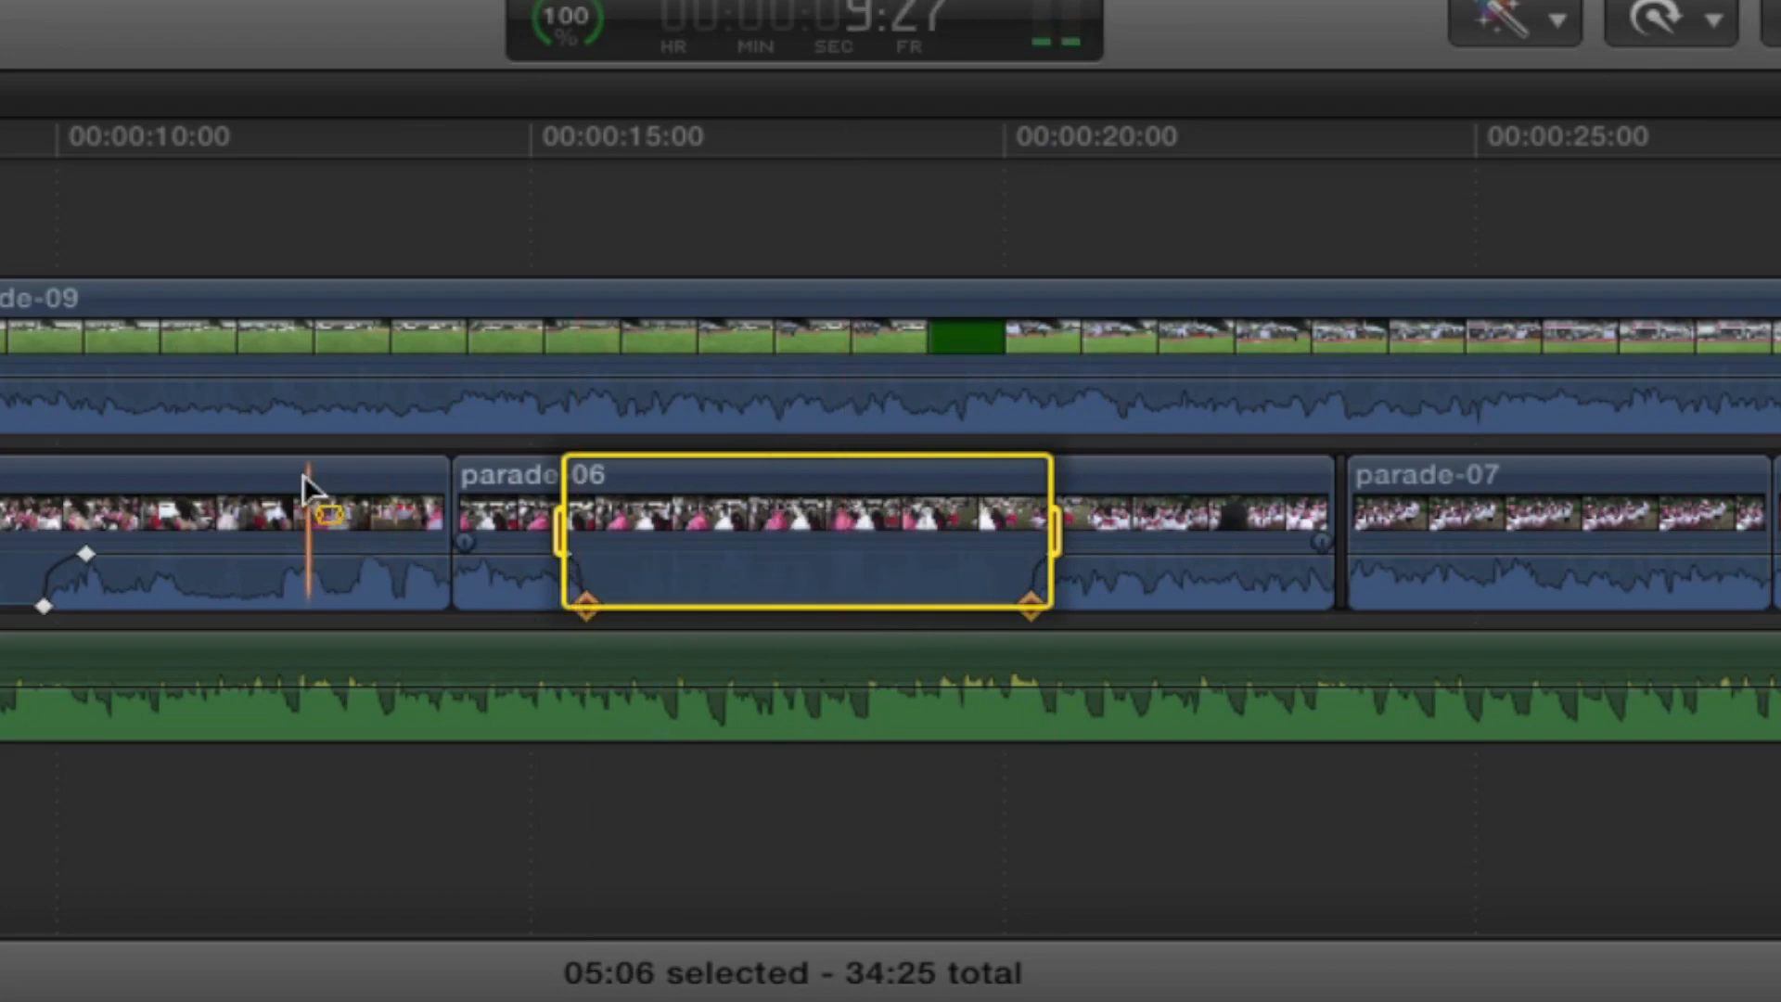
Step: Lengthen both volume fades in parade-06 by moving the first keyframe about half a second earlier and the last one about half a second later
left_click(364, 486)
mouse_move(541, 549)
left_click_drag(540, 549, 594, 607)
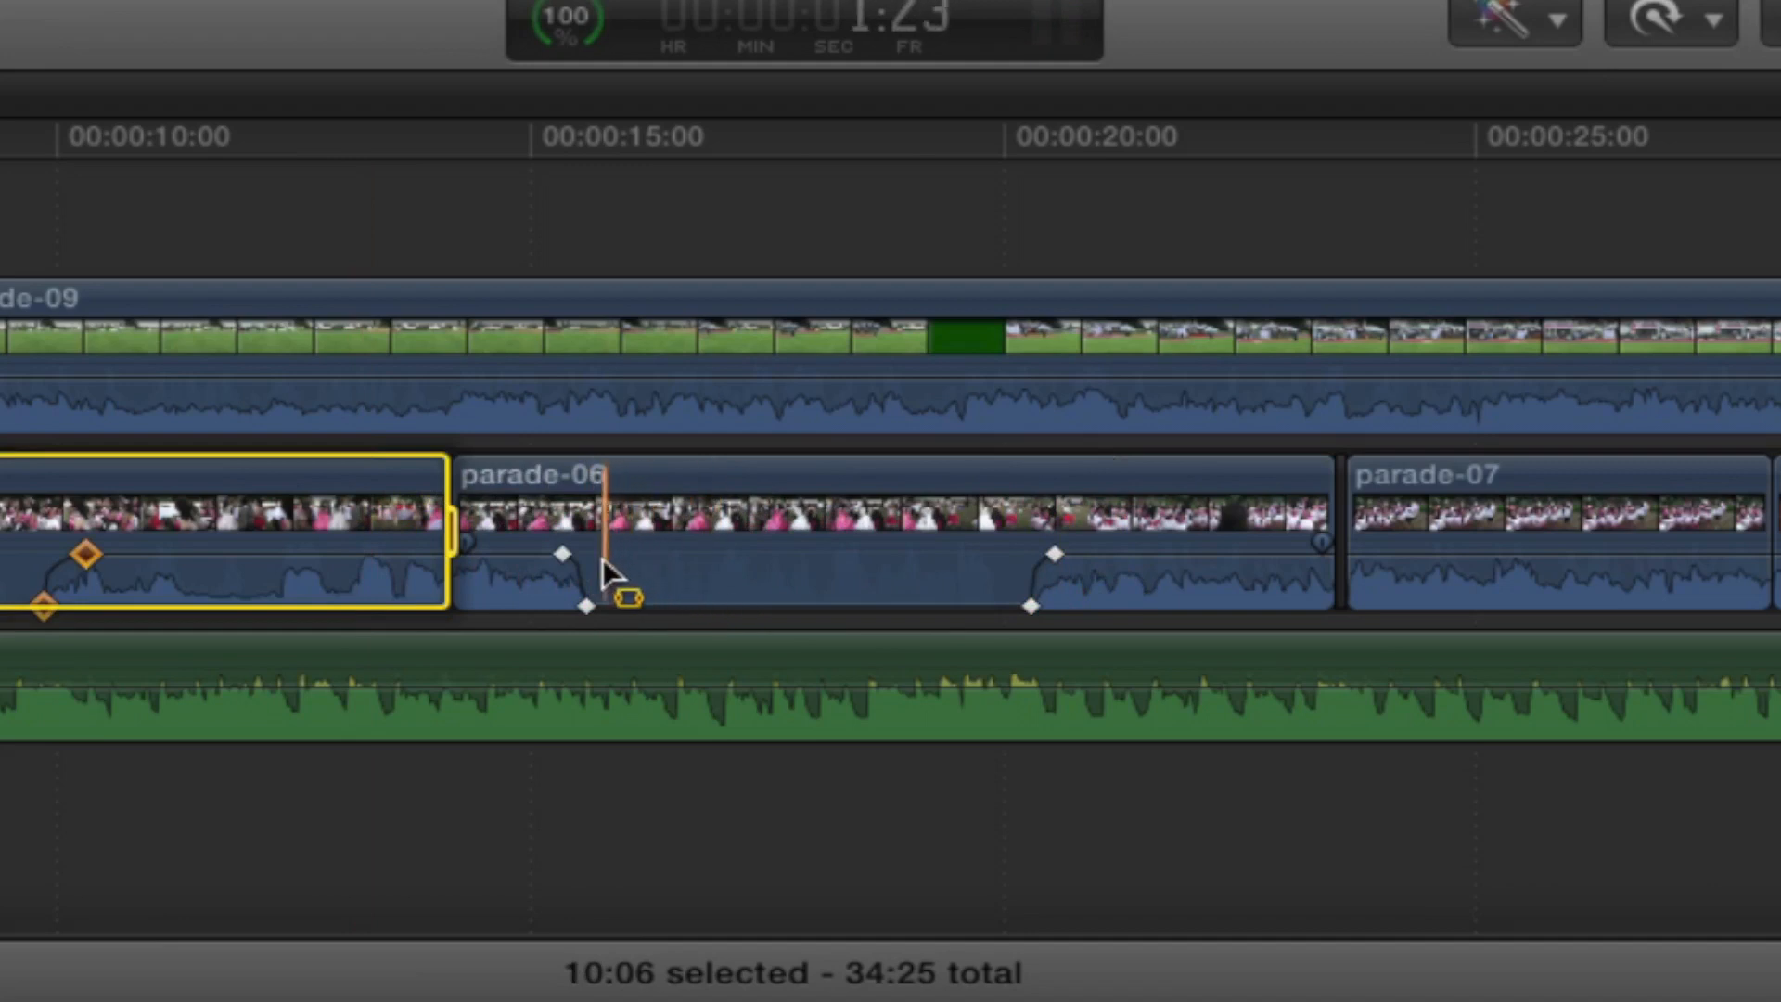
mouse_move(574, 561)
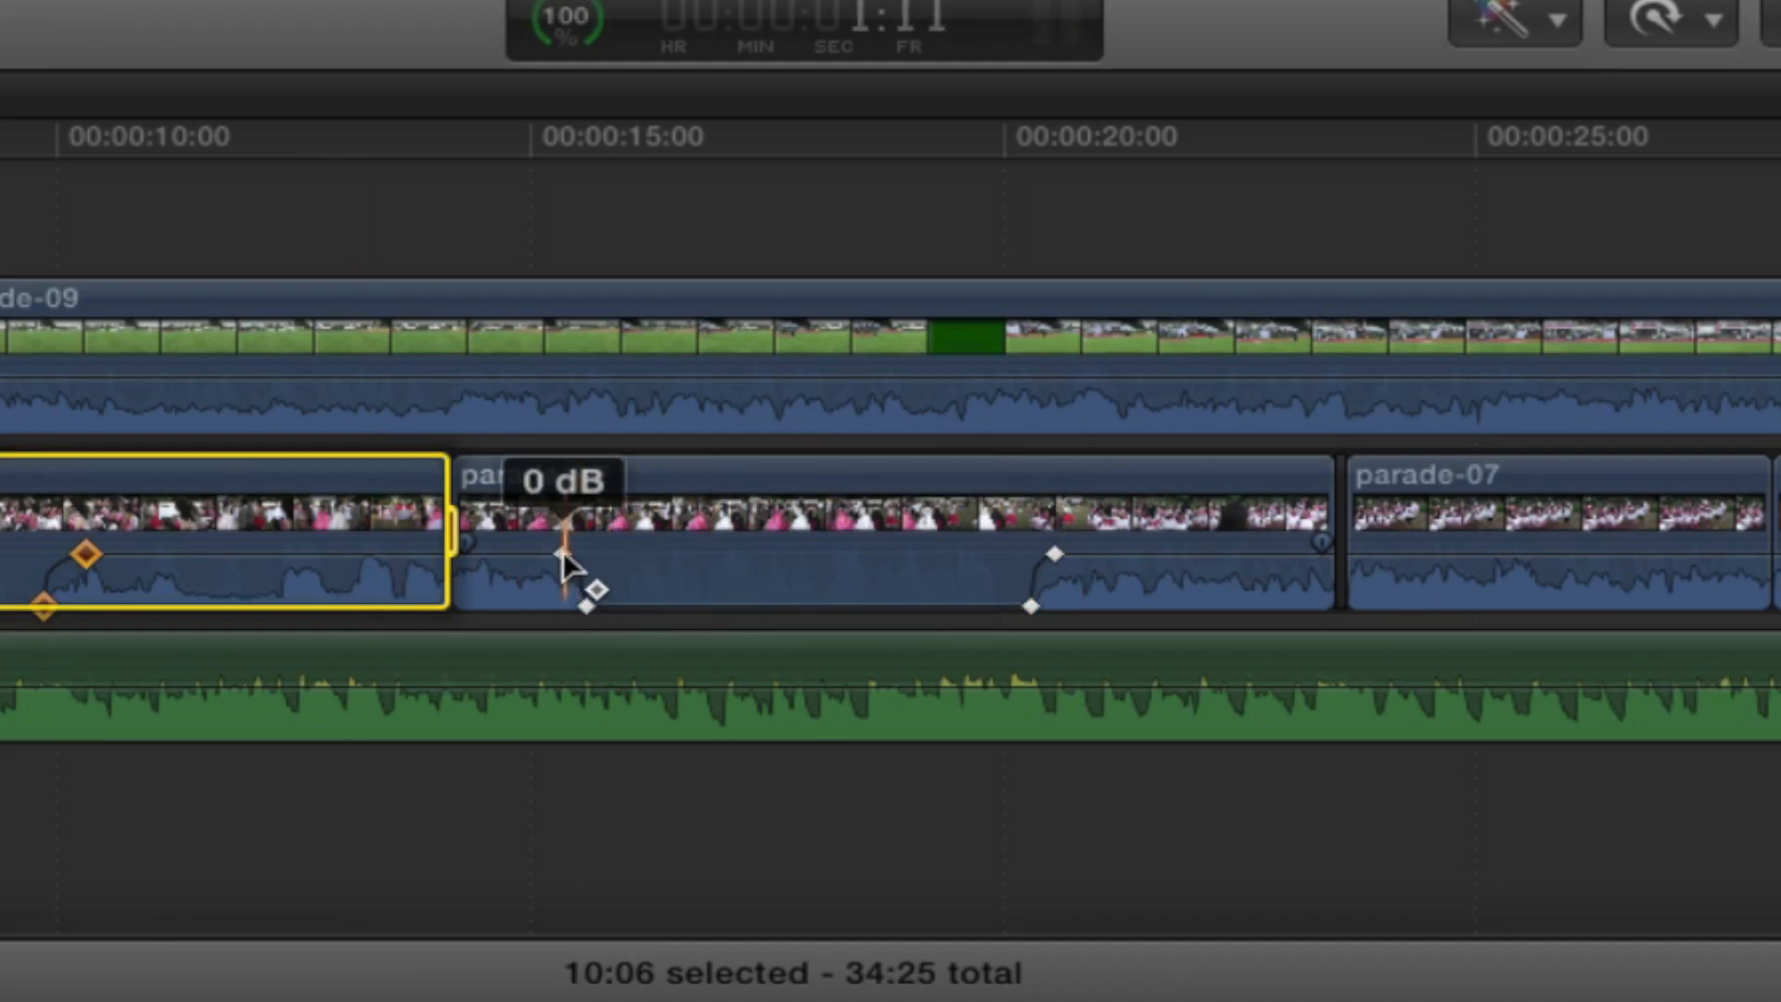
left_click_drag(564, 552, 509, 555)
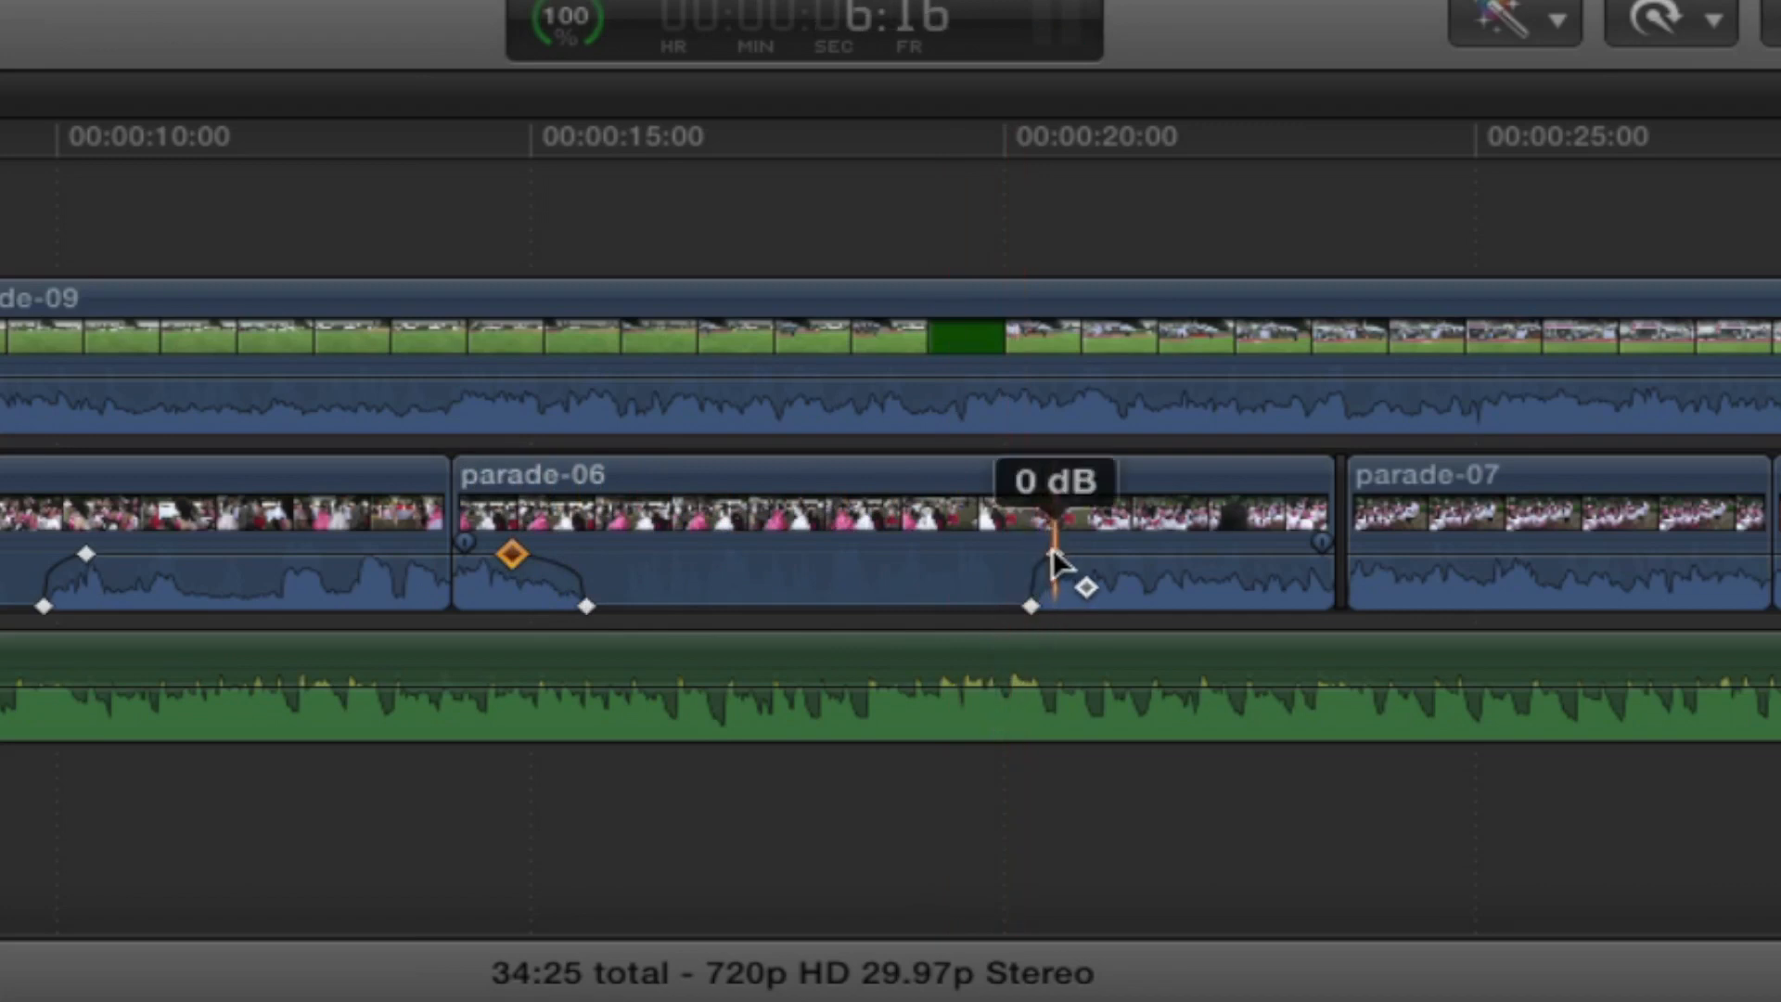
left_click_drag(1053, 550, 1109, 555)
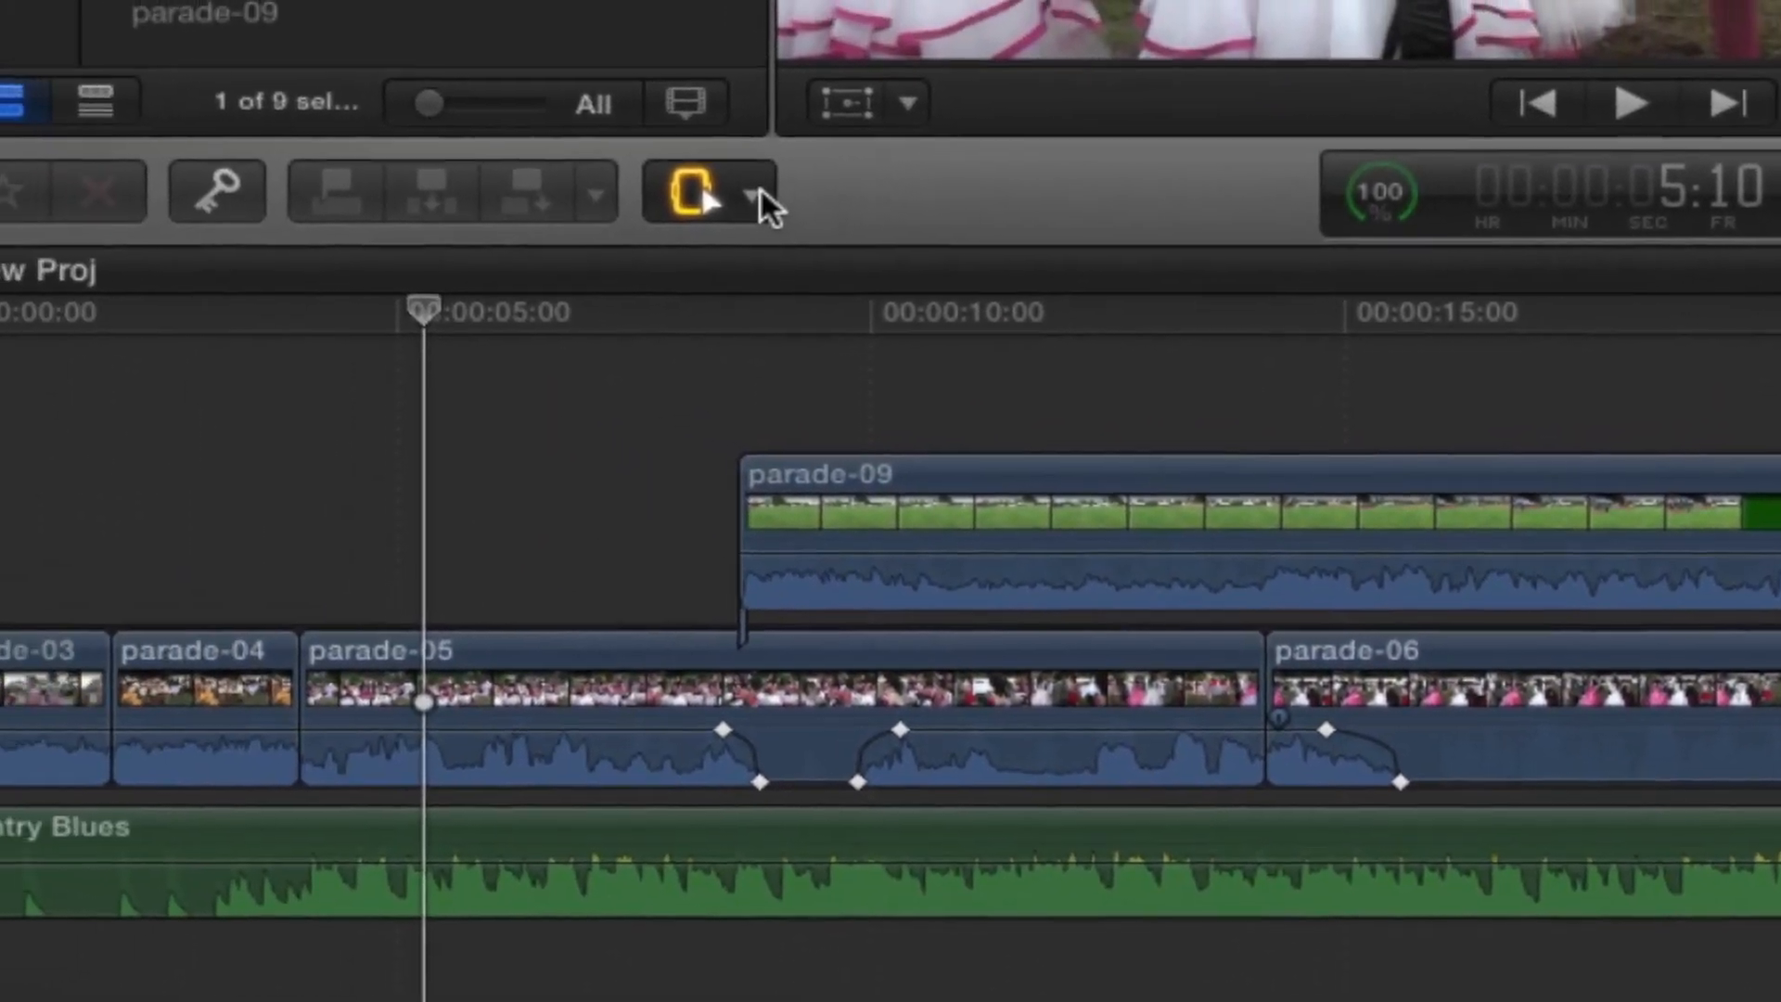
Step: Split parade-08 at about 31:00 with the Blade tool and delete the short end piece using the Select tool
left_click(756, 195)
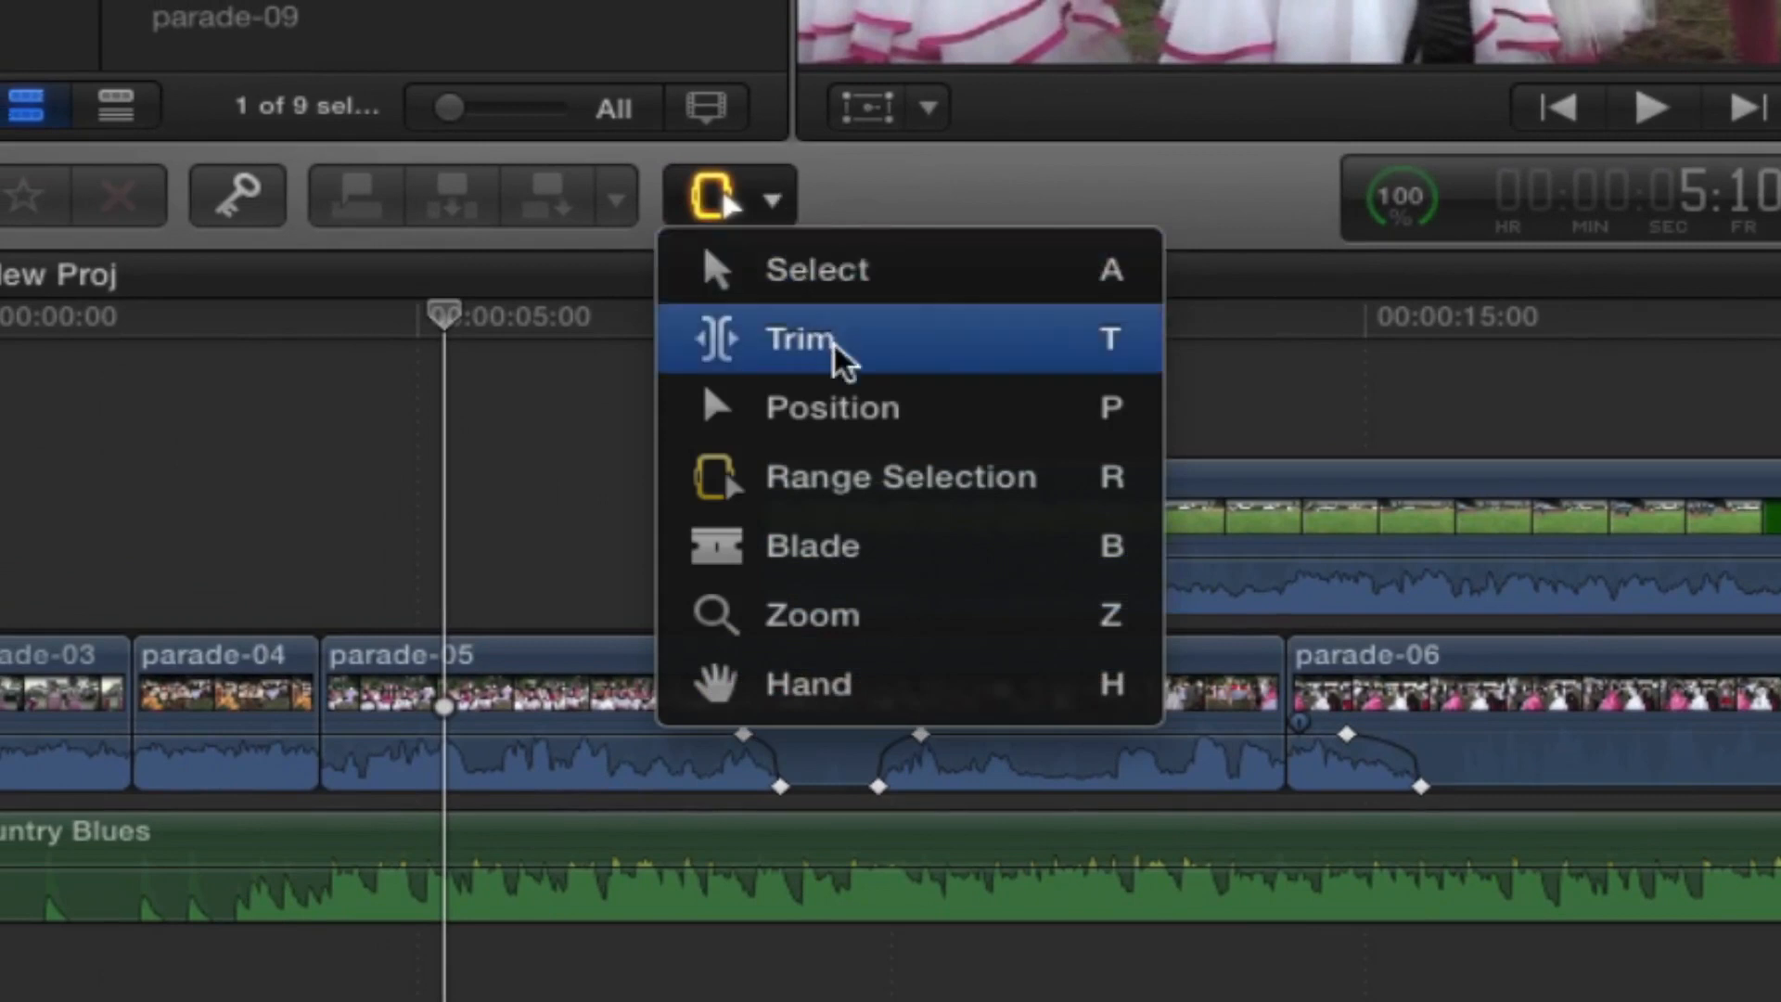
left_click(948, 547)
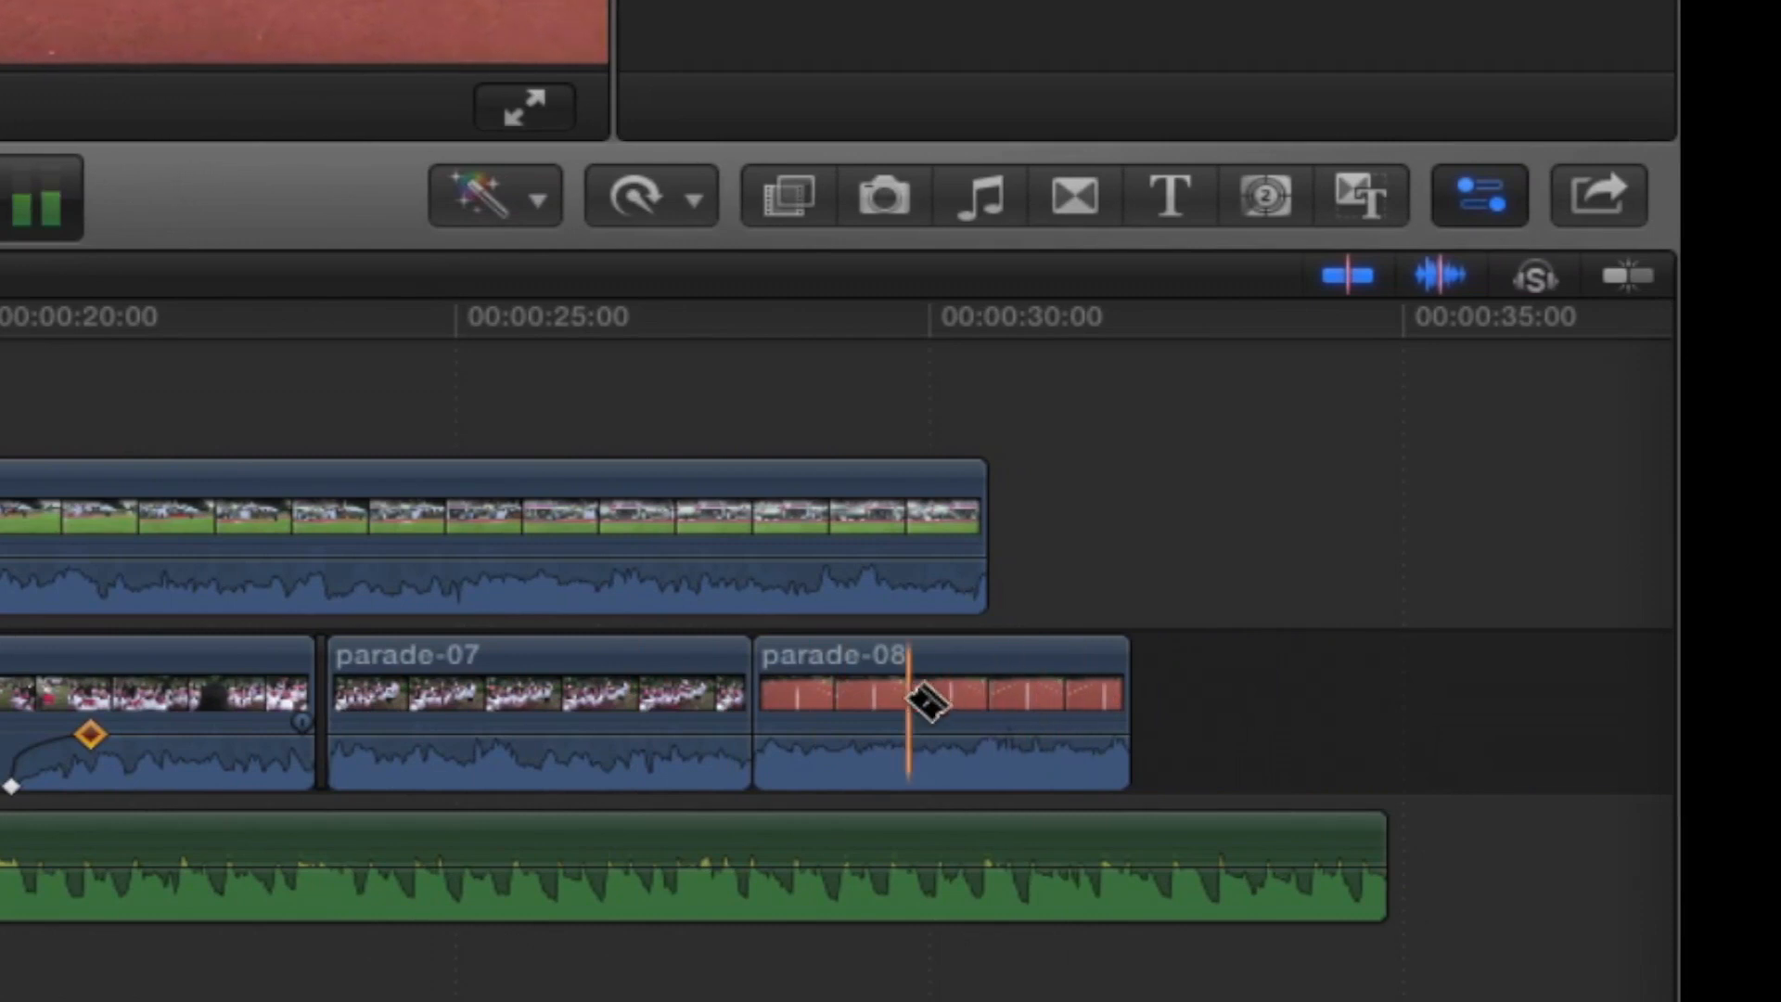
left_click(1025, 668)
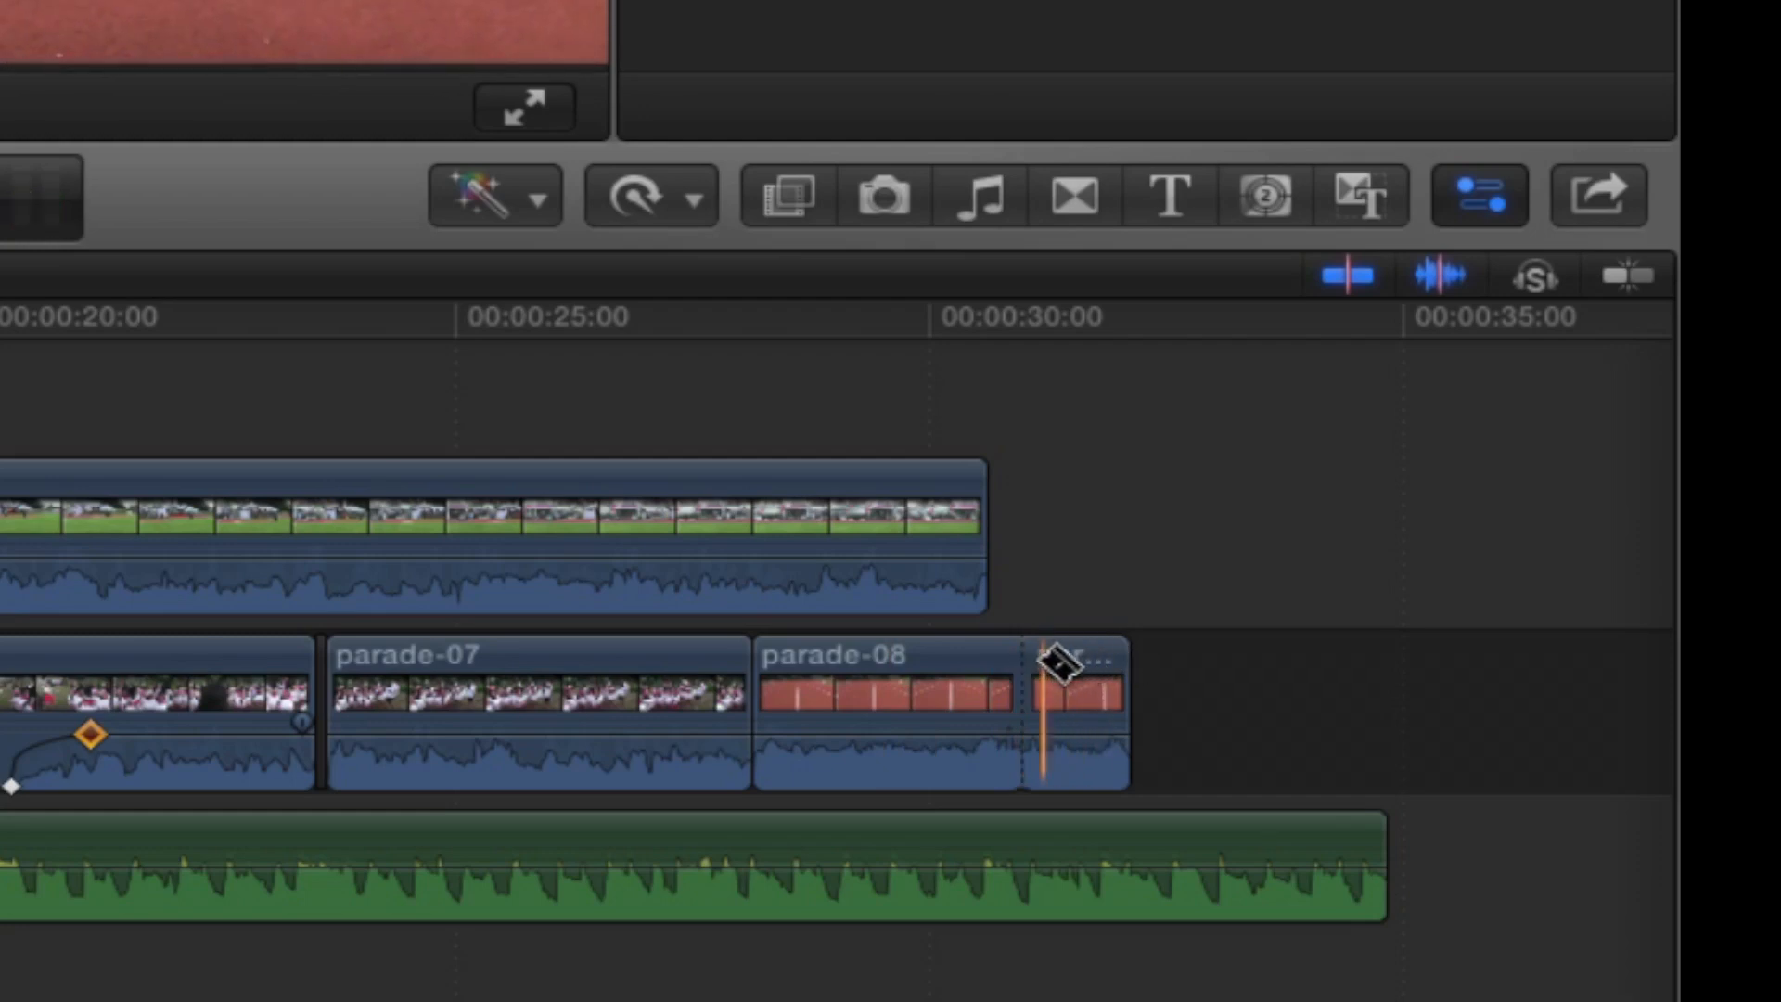
key("a")
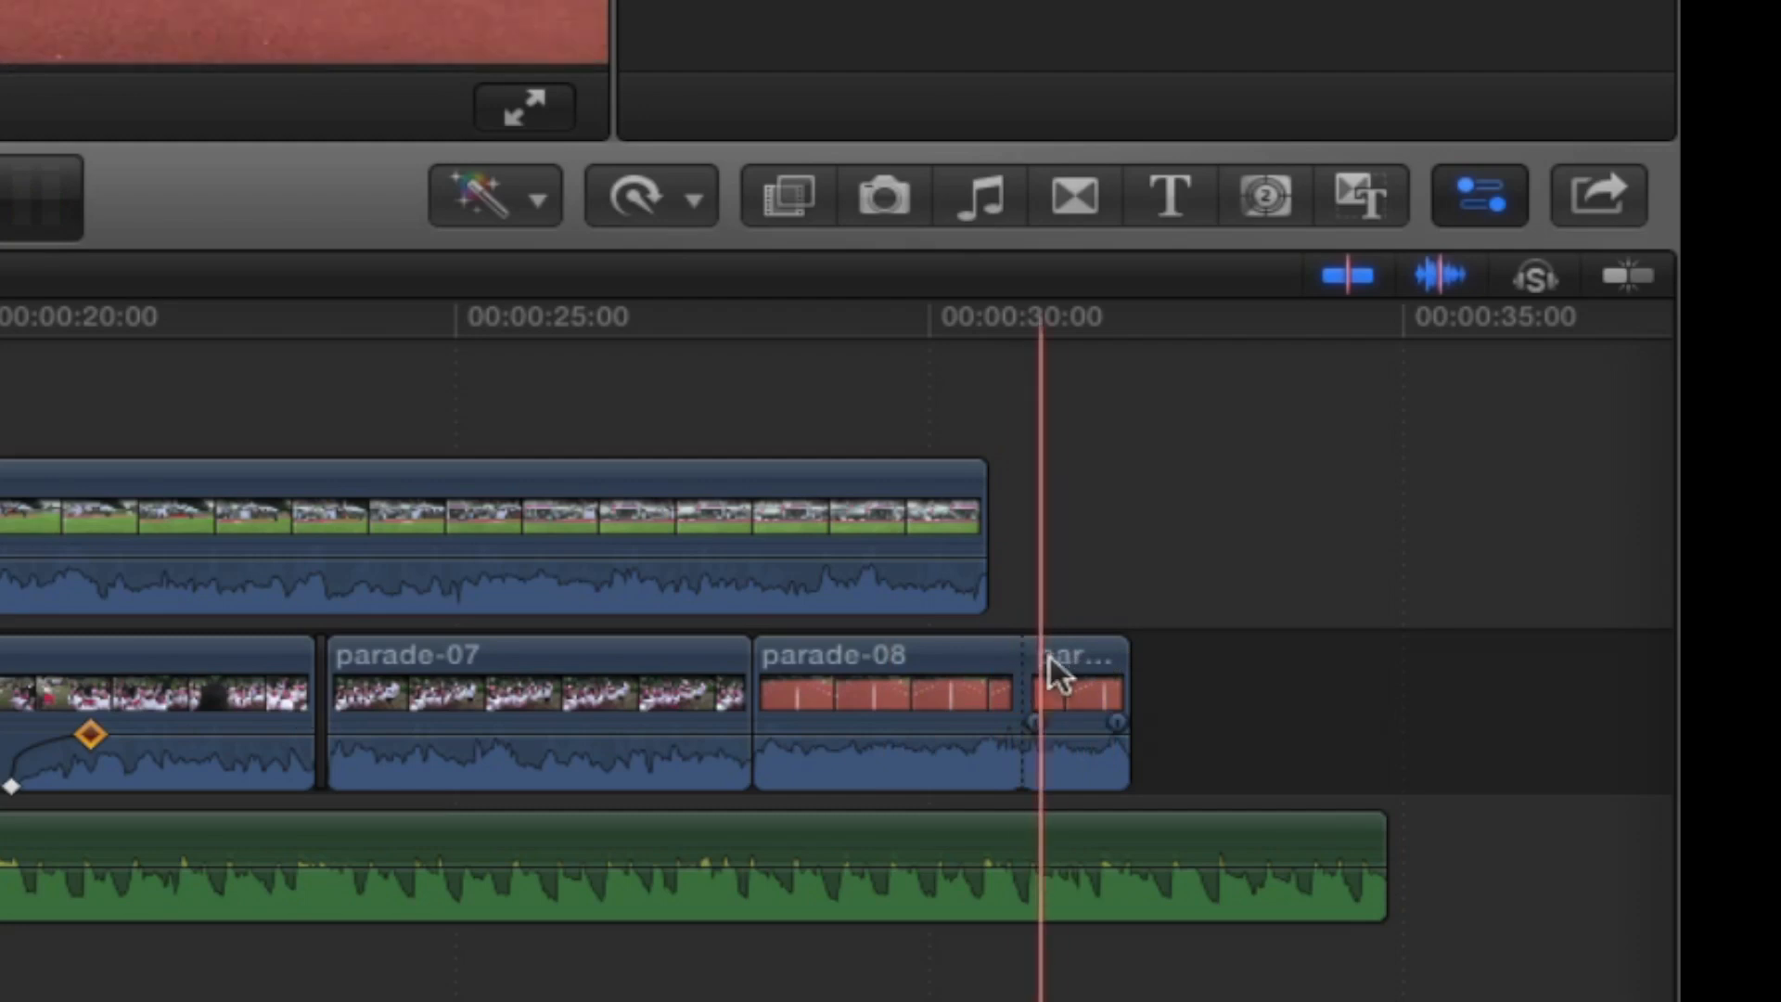
left_click(1072, 653)
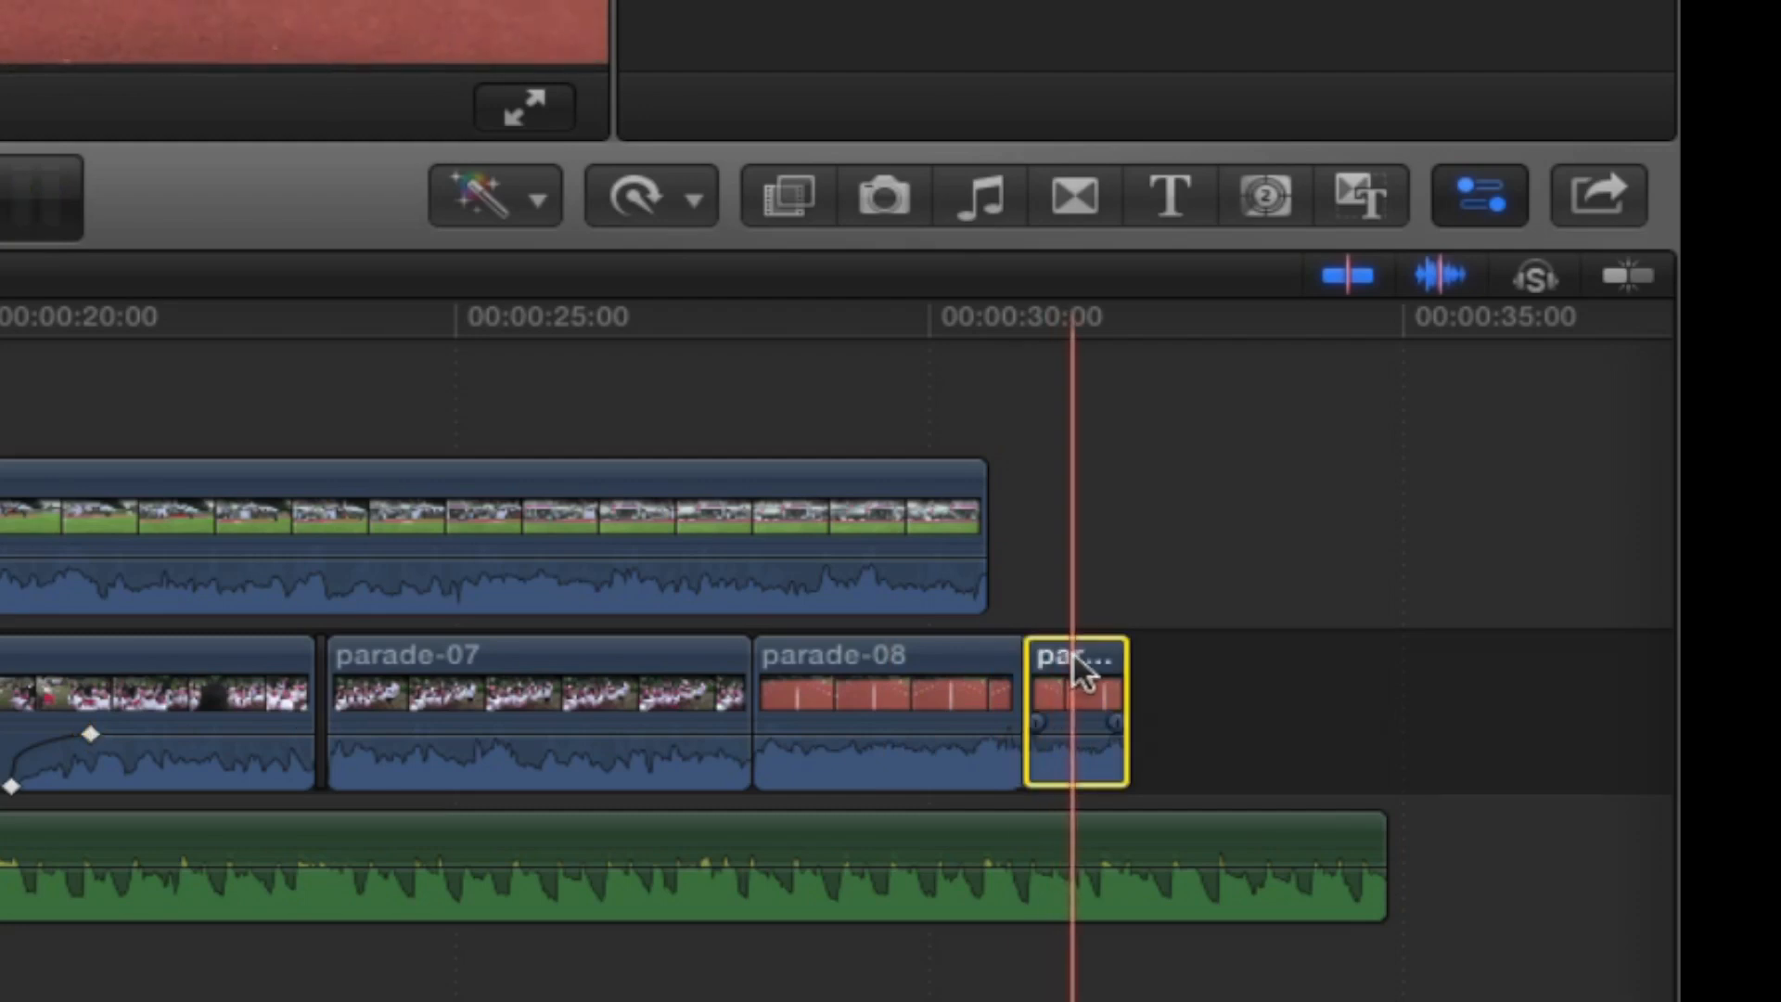
key("Delete")
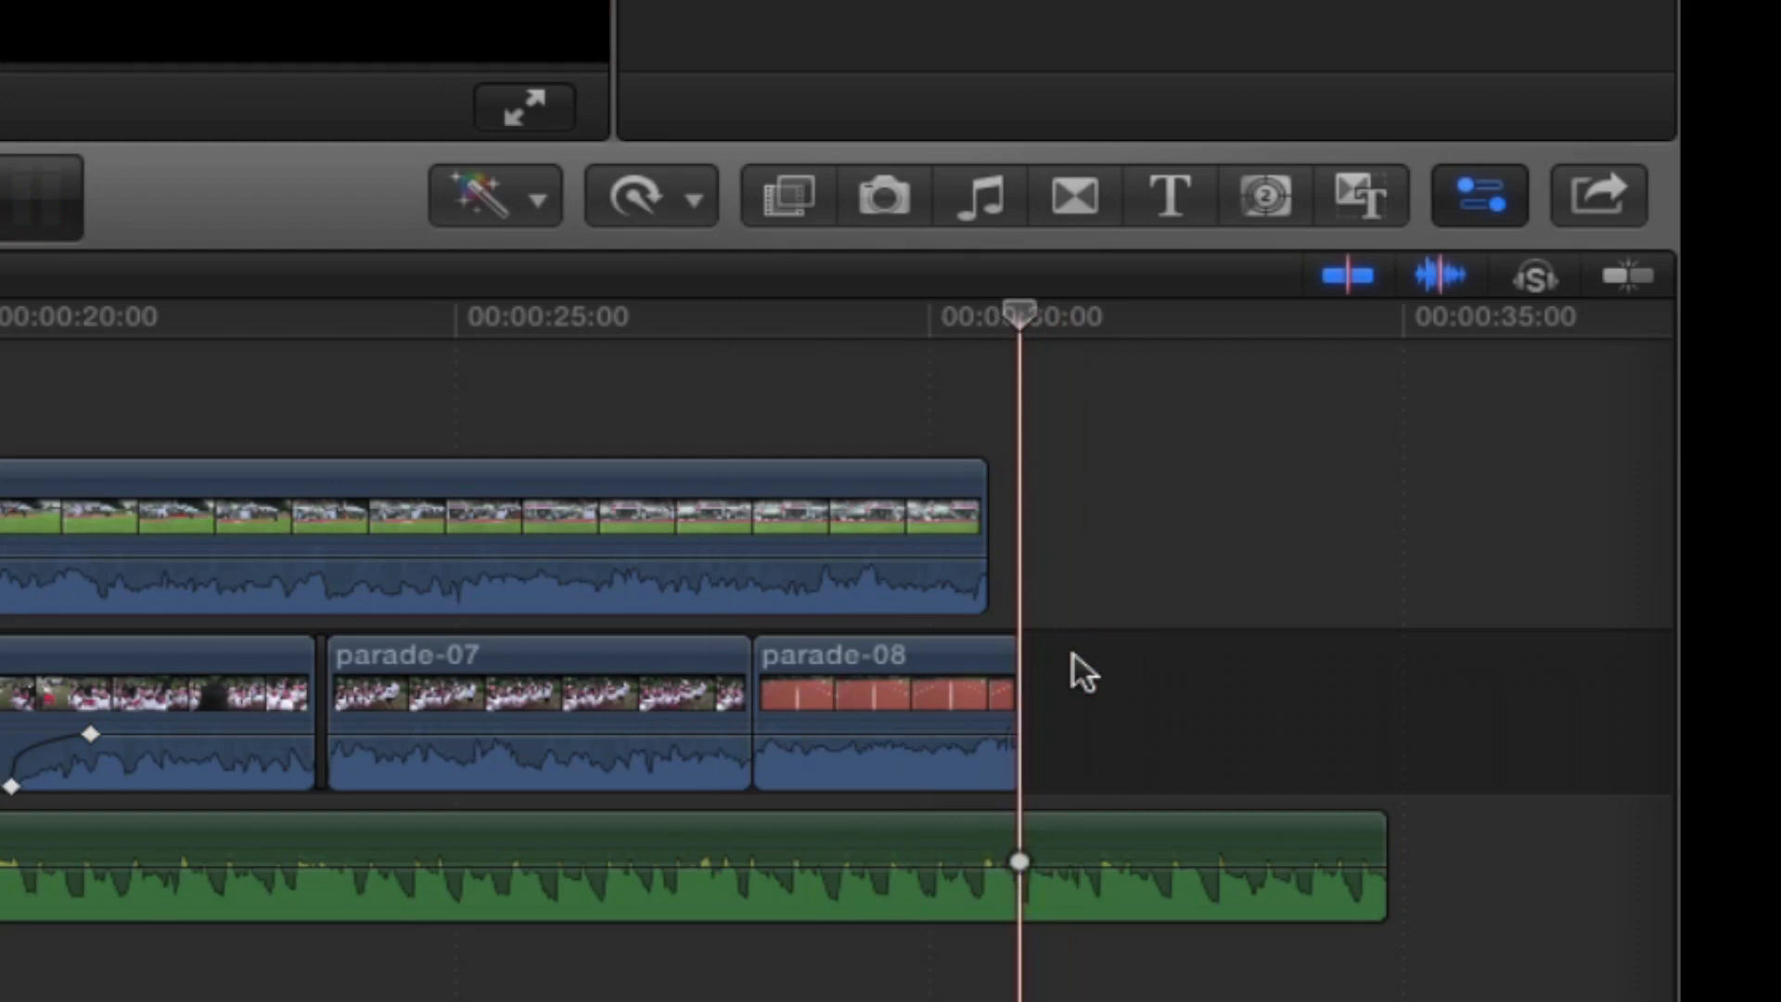
Step: Undo the deletion of the end piece and the split of parade-08
key("super+z")
key("super+z")
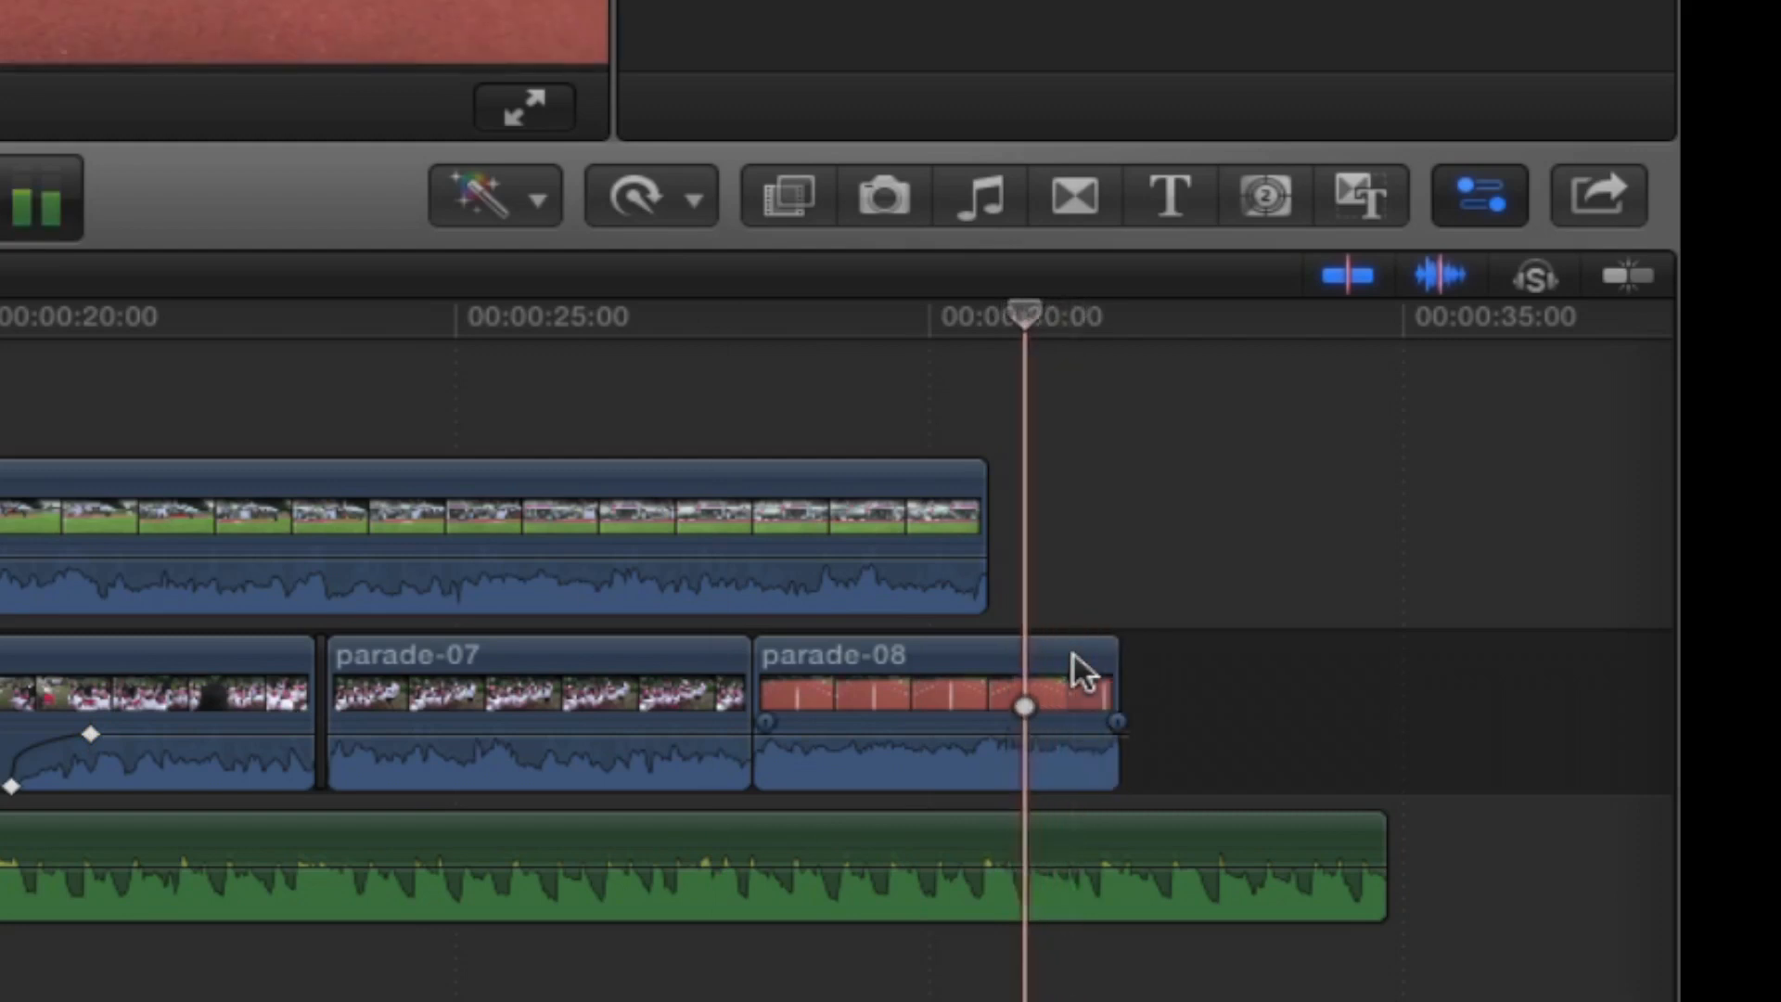
Step: Slide the timeline view back and forth with the Hand tool
key("super+z")
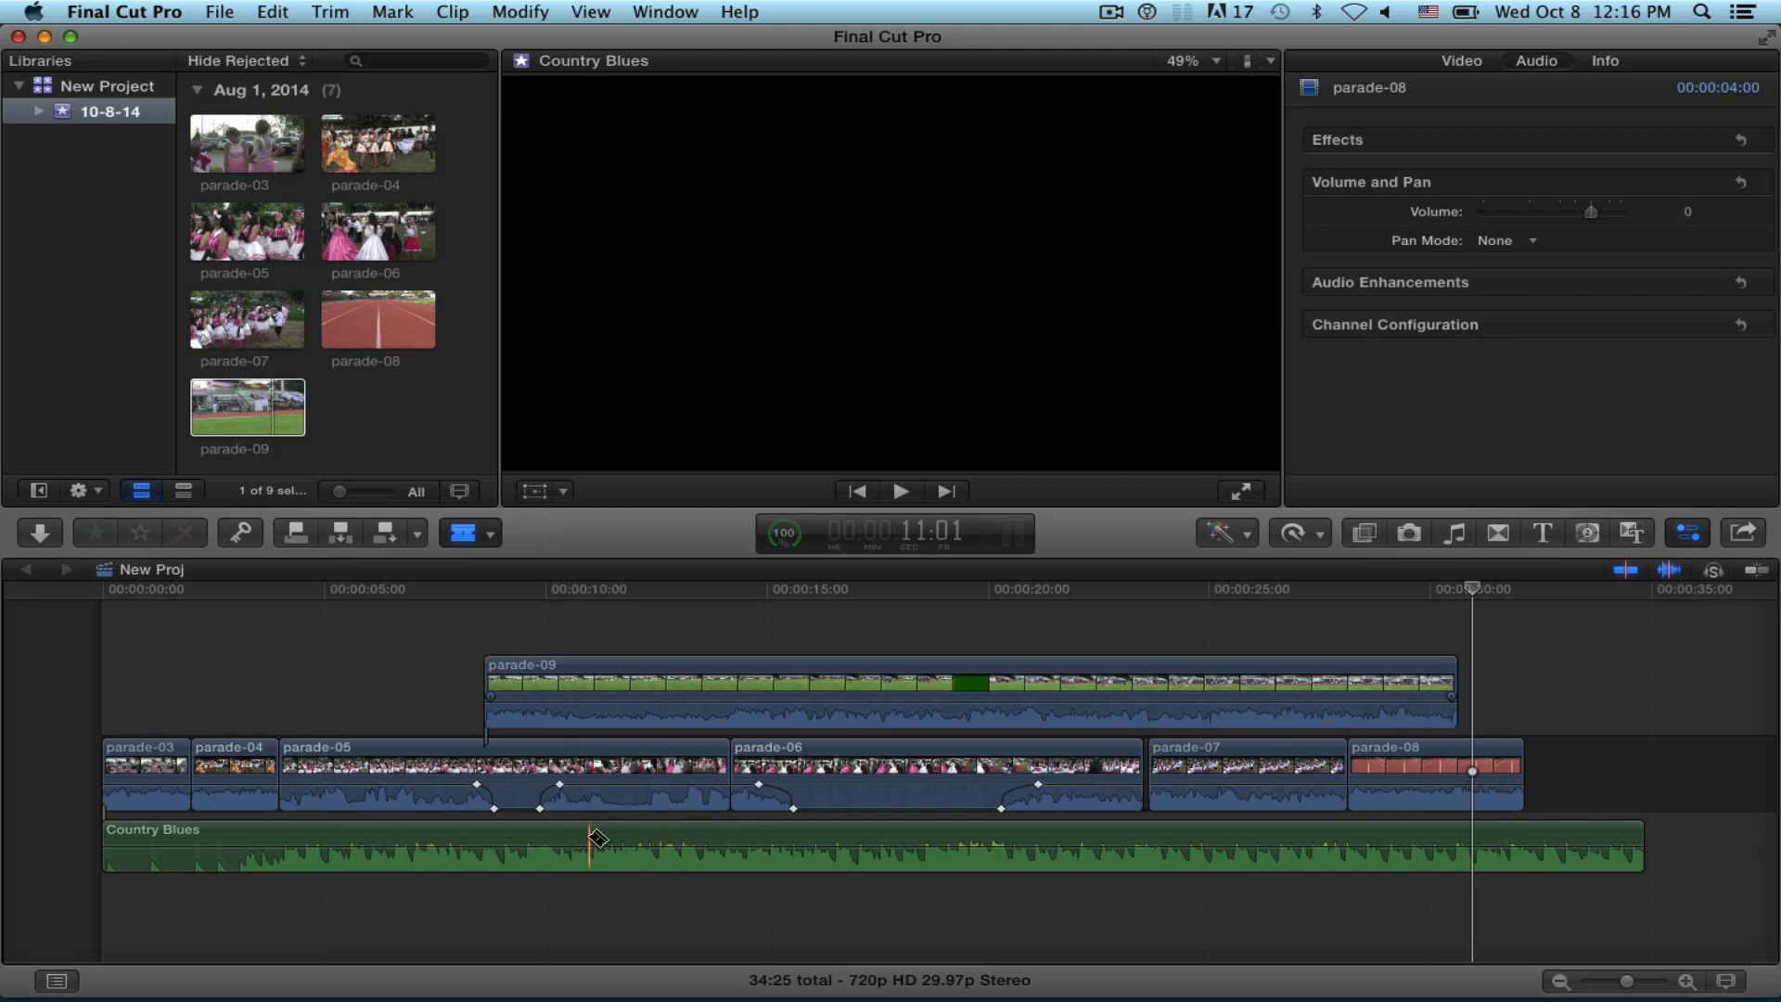
left_click(490, 534)
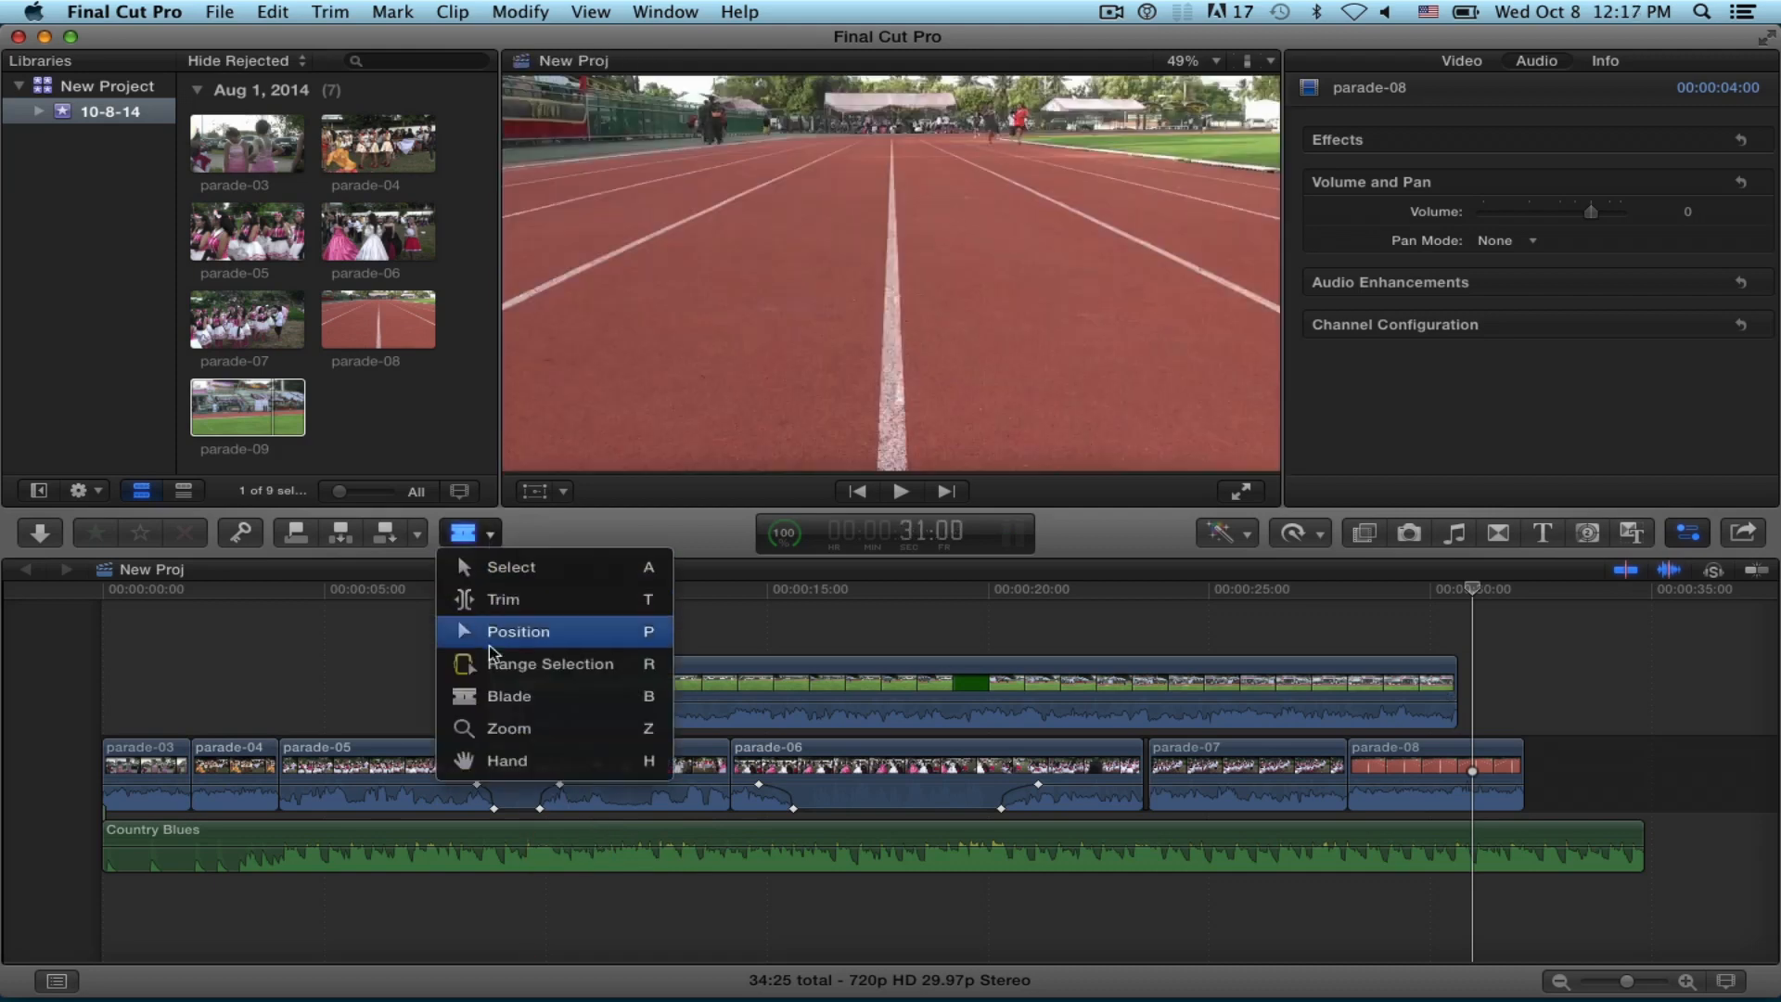
left_click(541, 764)
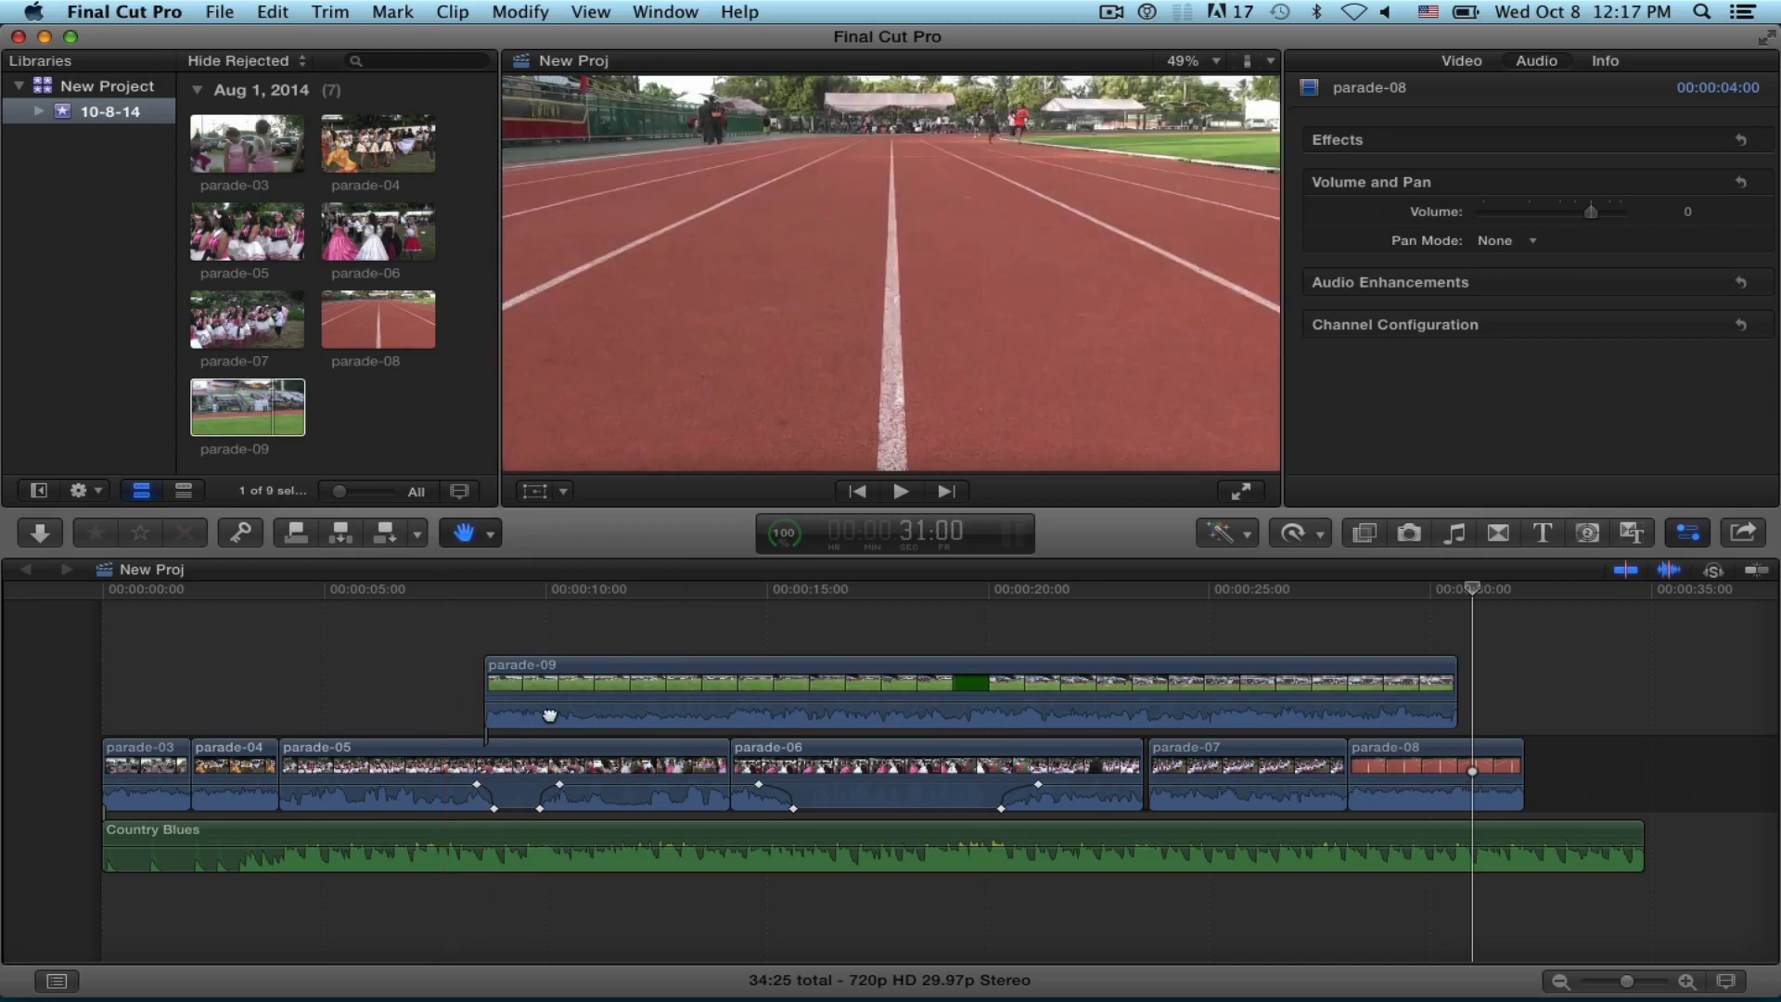
scroll(510, 714, "right", 5)
left_click_drag(502, 709, 605, 692)
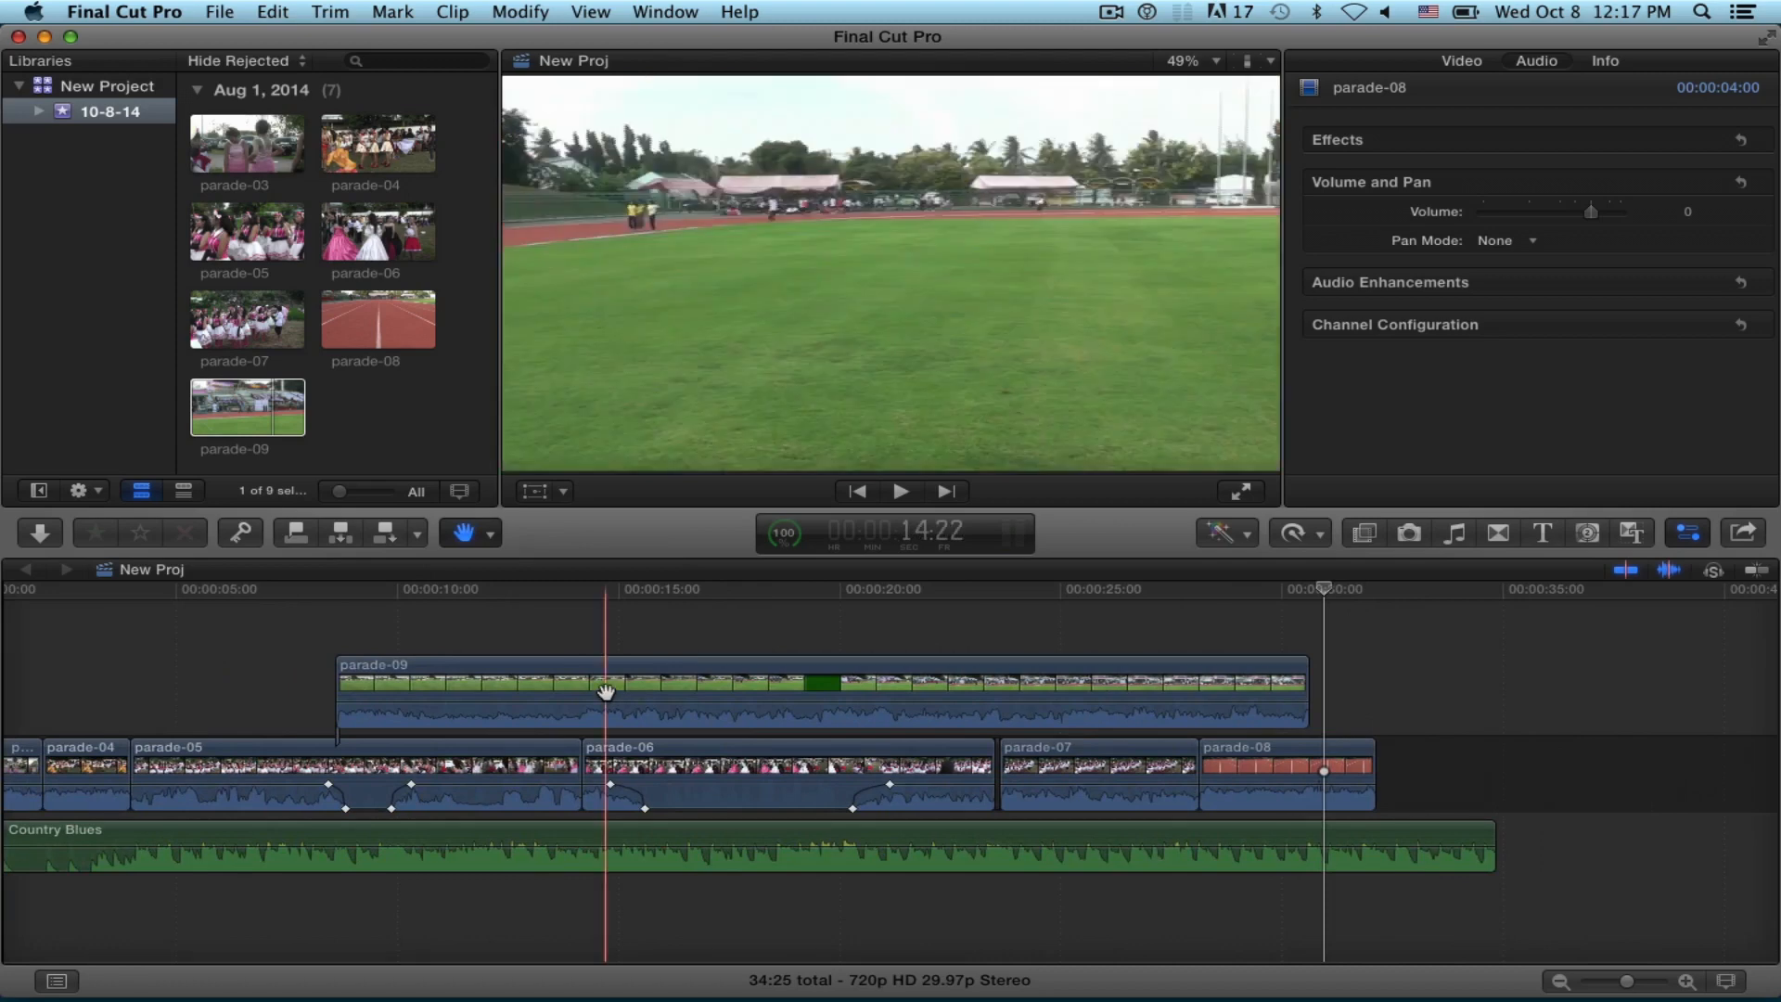
scroll(606, 692, "left", 5)
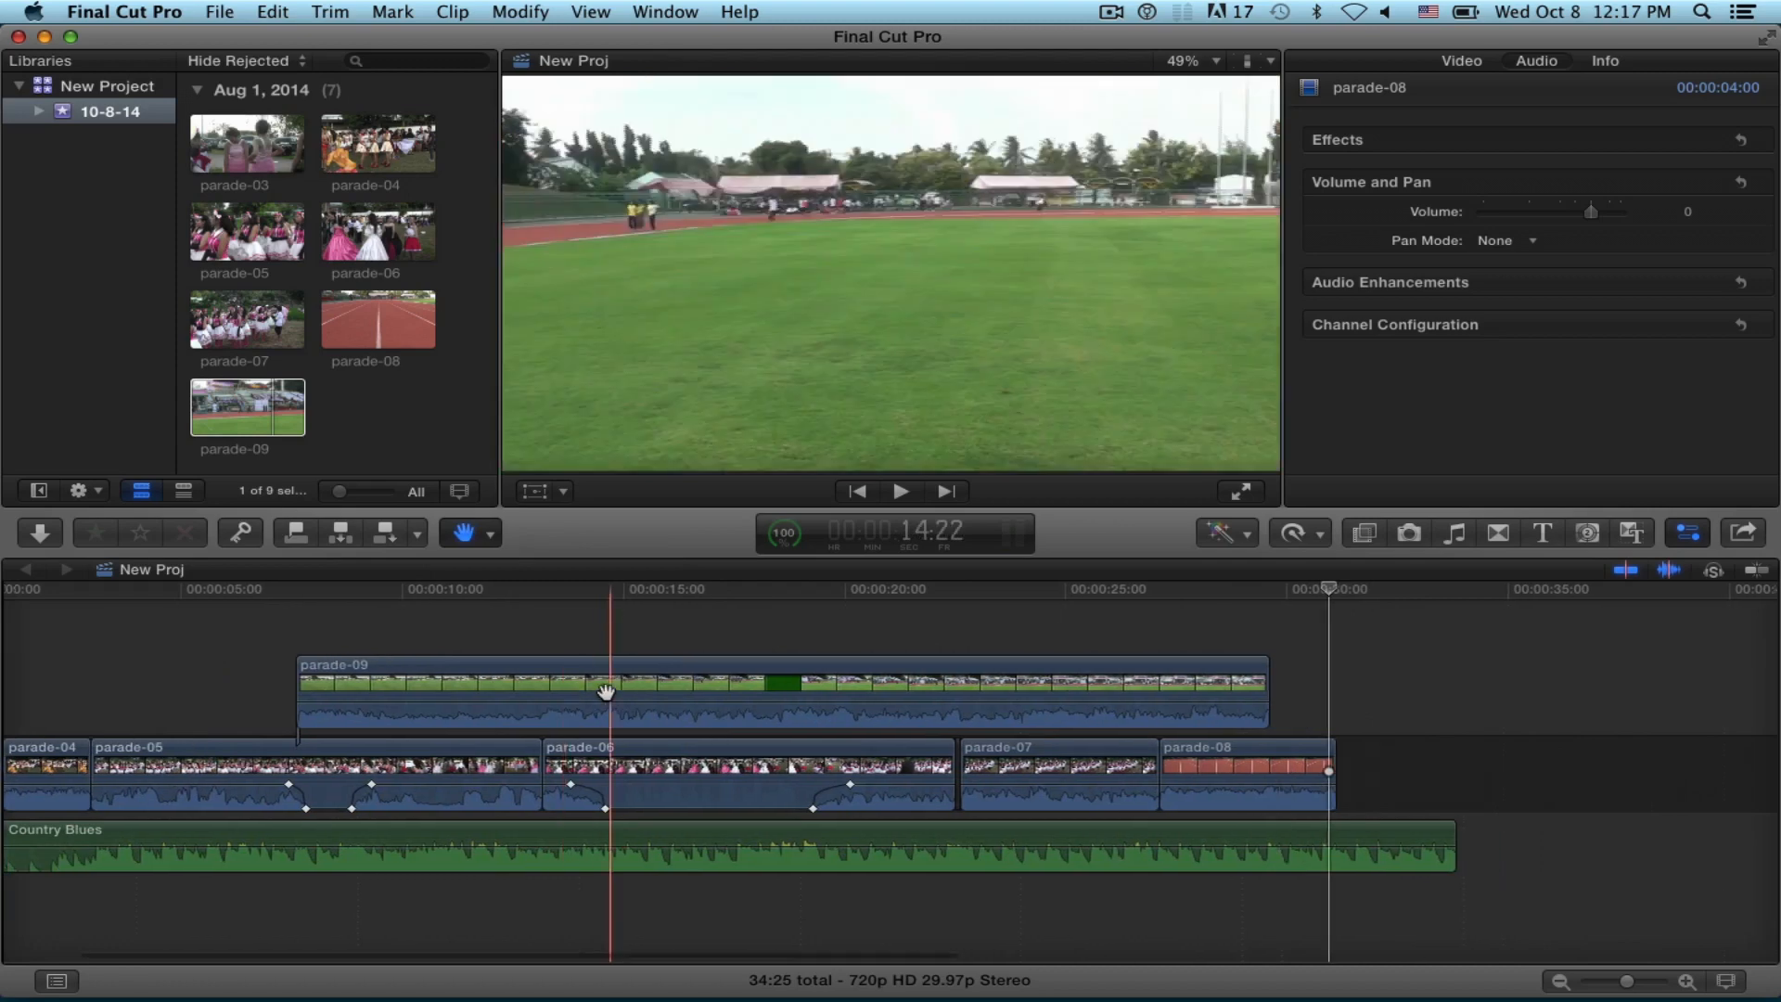
scroll(606, 692, "right", 14)
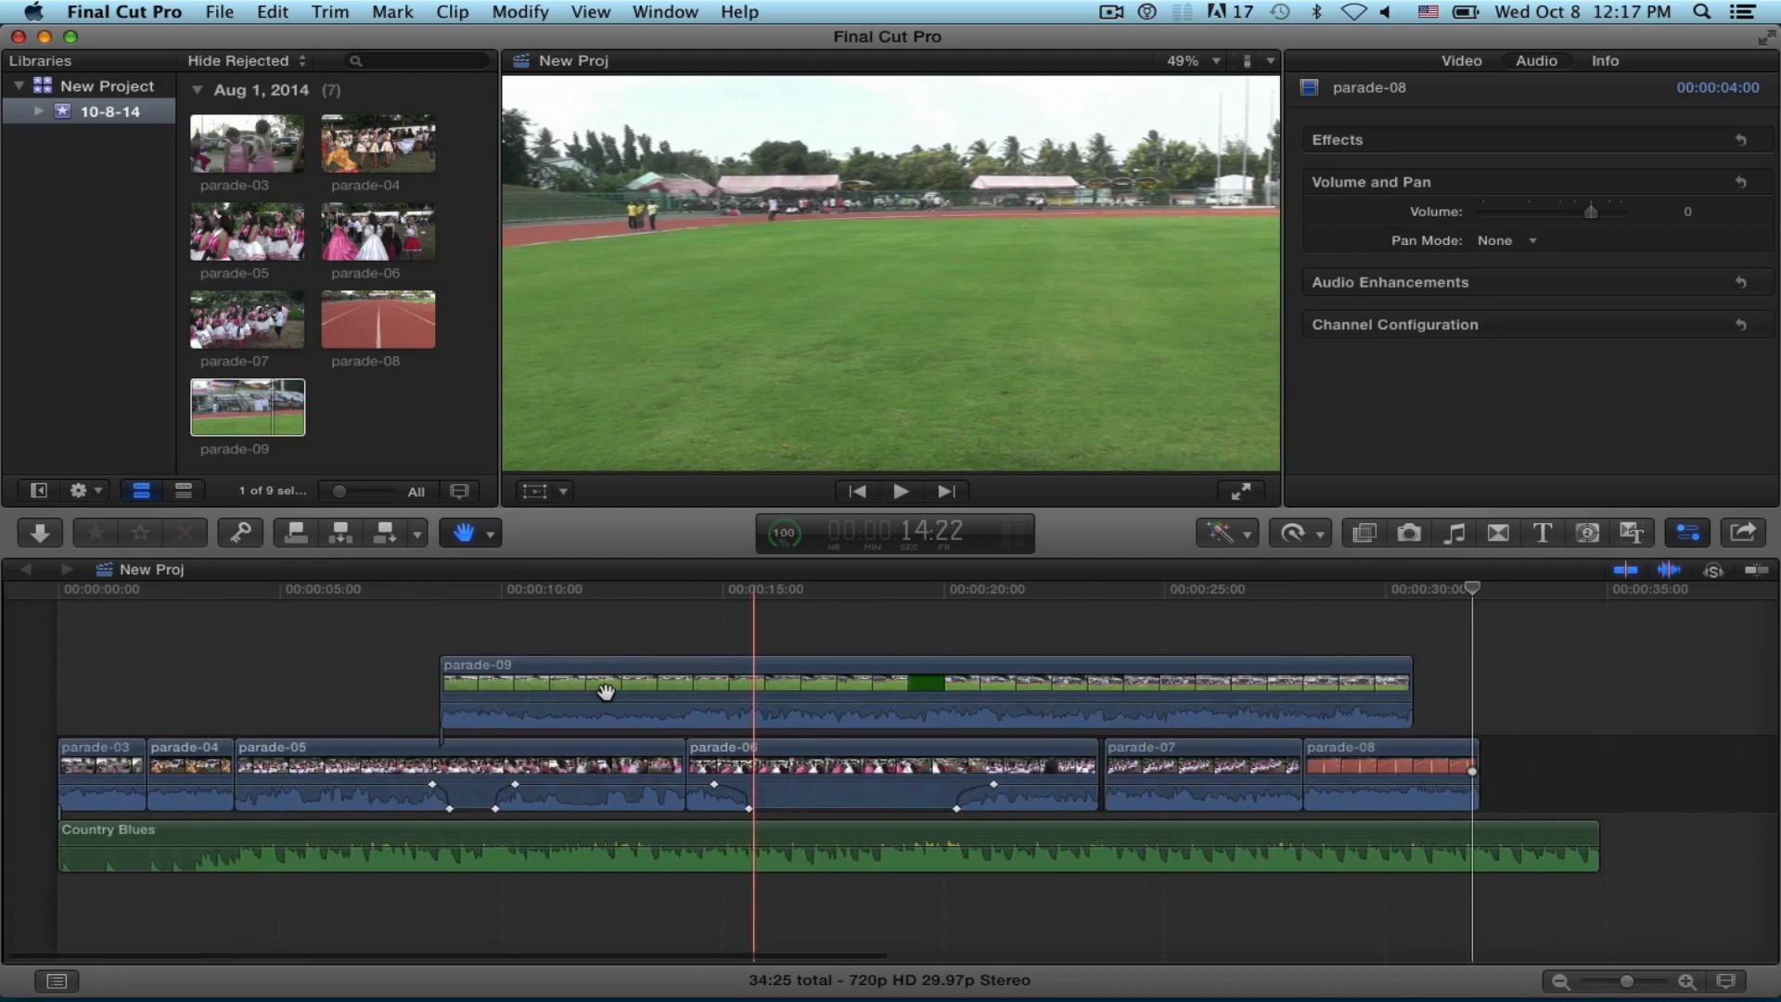
scroll(606, 692, "left", 10)
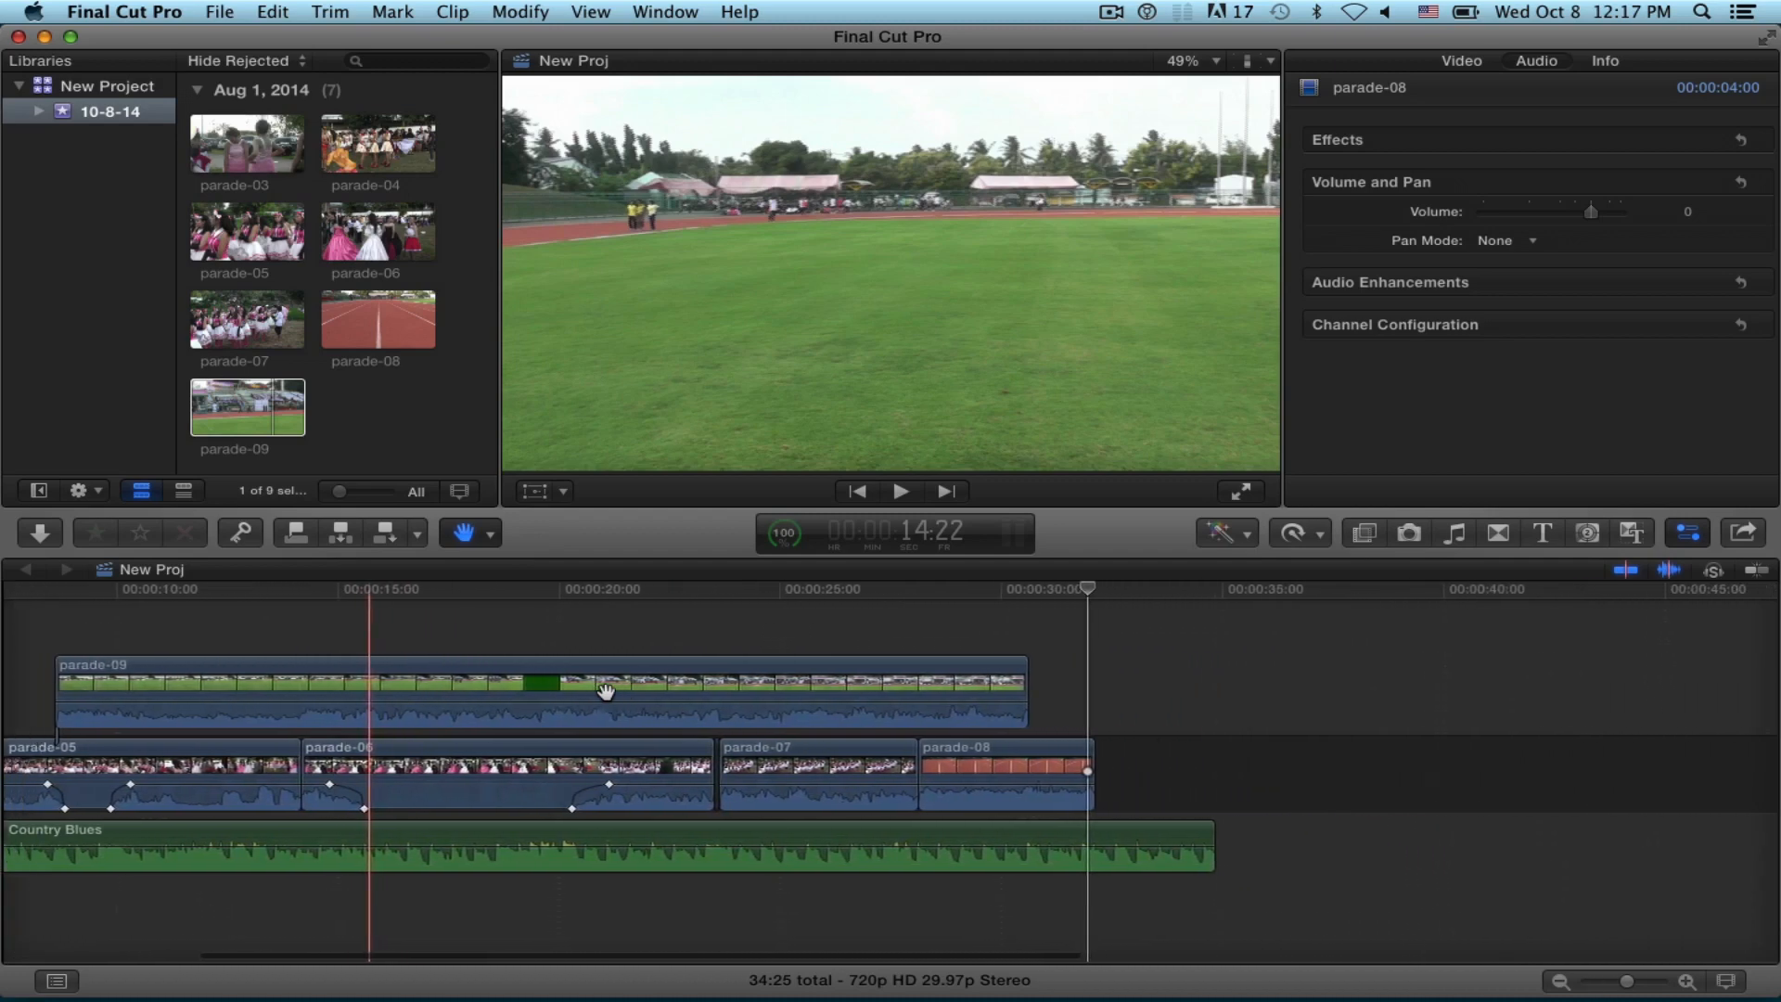
scroll(606, 692, "left", 3)
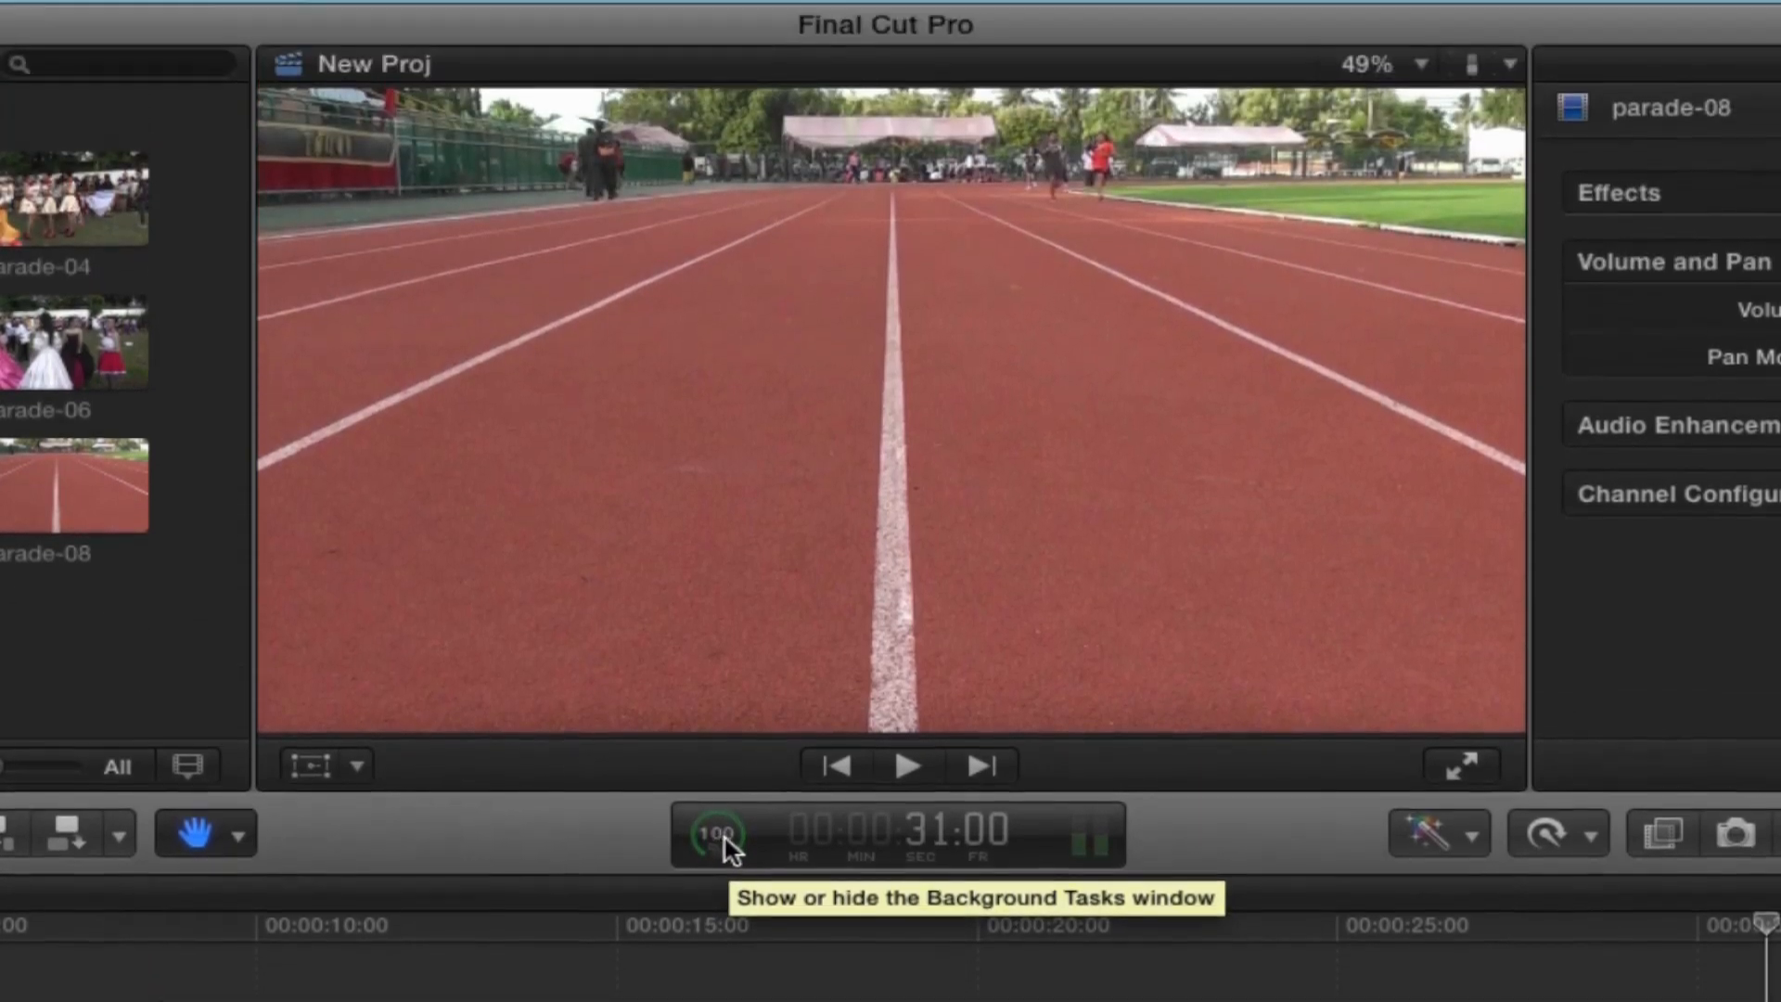
Step: View the status list of background tasks and close it
left_click(724, 837)
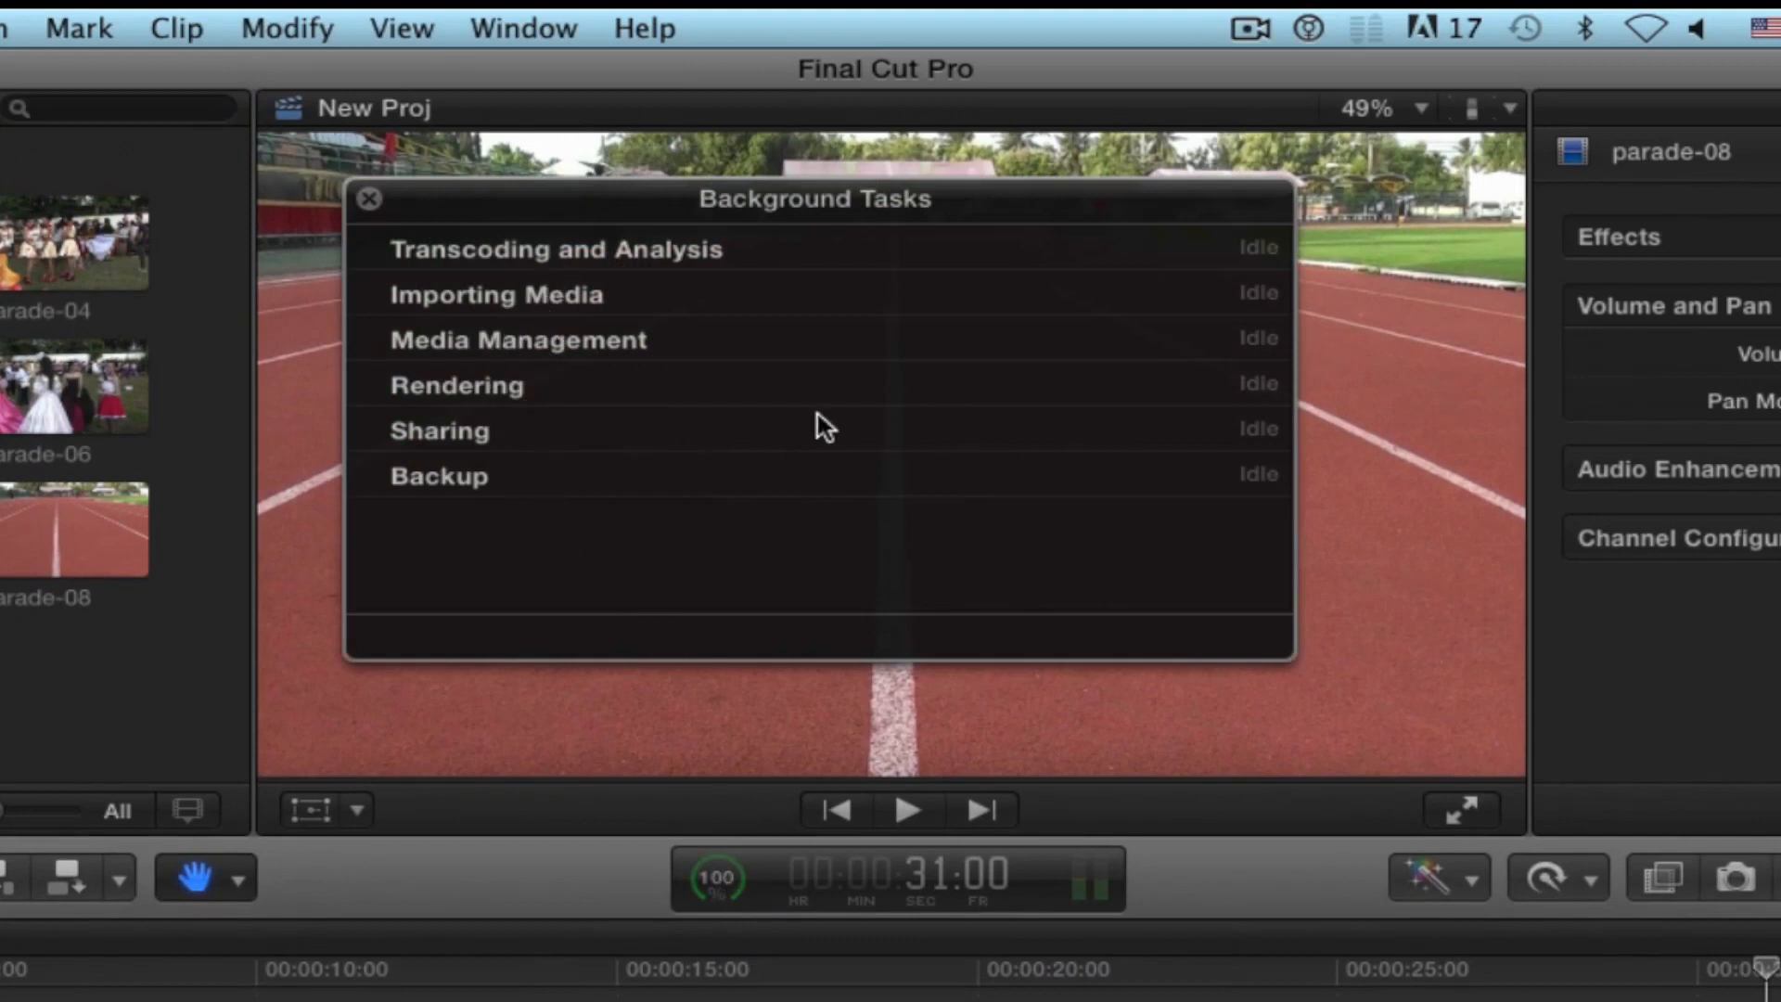
left_click(368, 198)
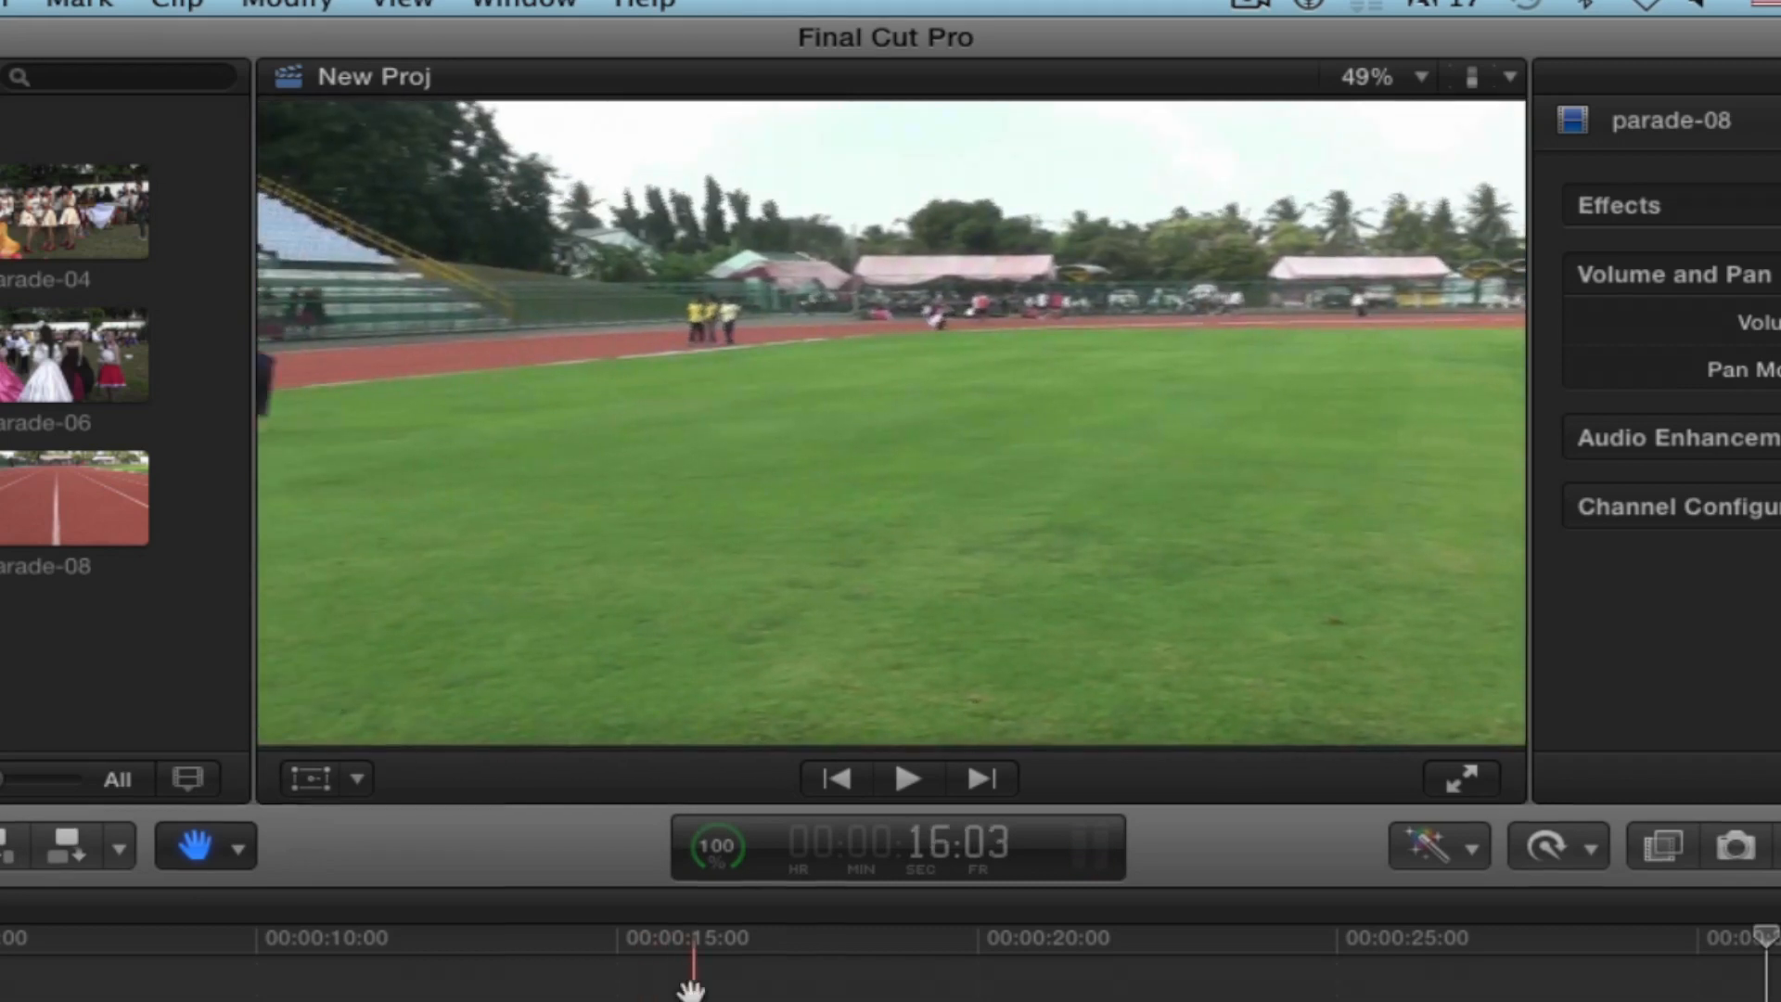
Step: Place the playhead at 13:26 in parade-09, and jump to the beginning and then the end of the project
left_click(534, 966)
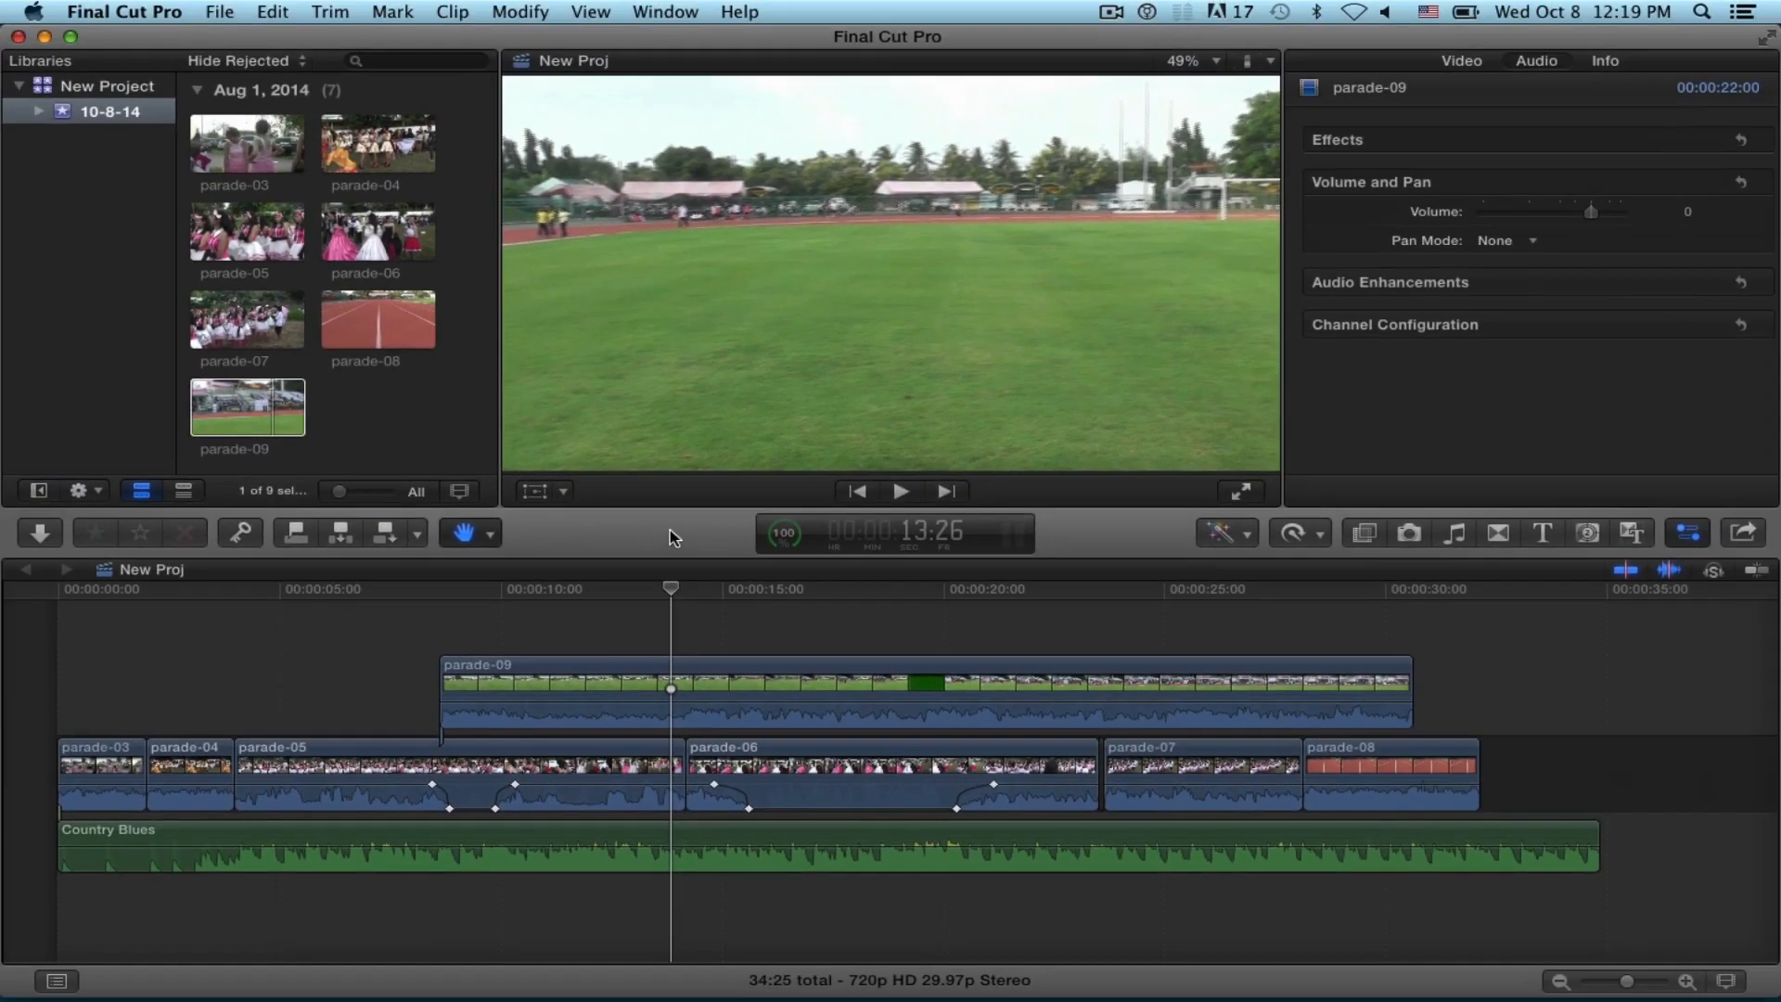
key("Home")
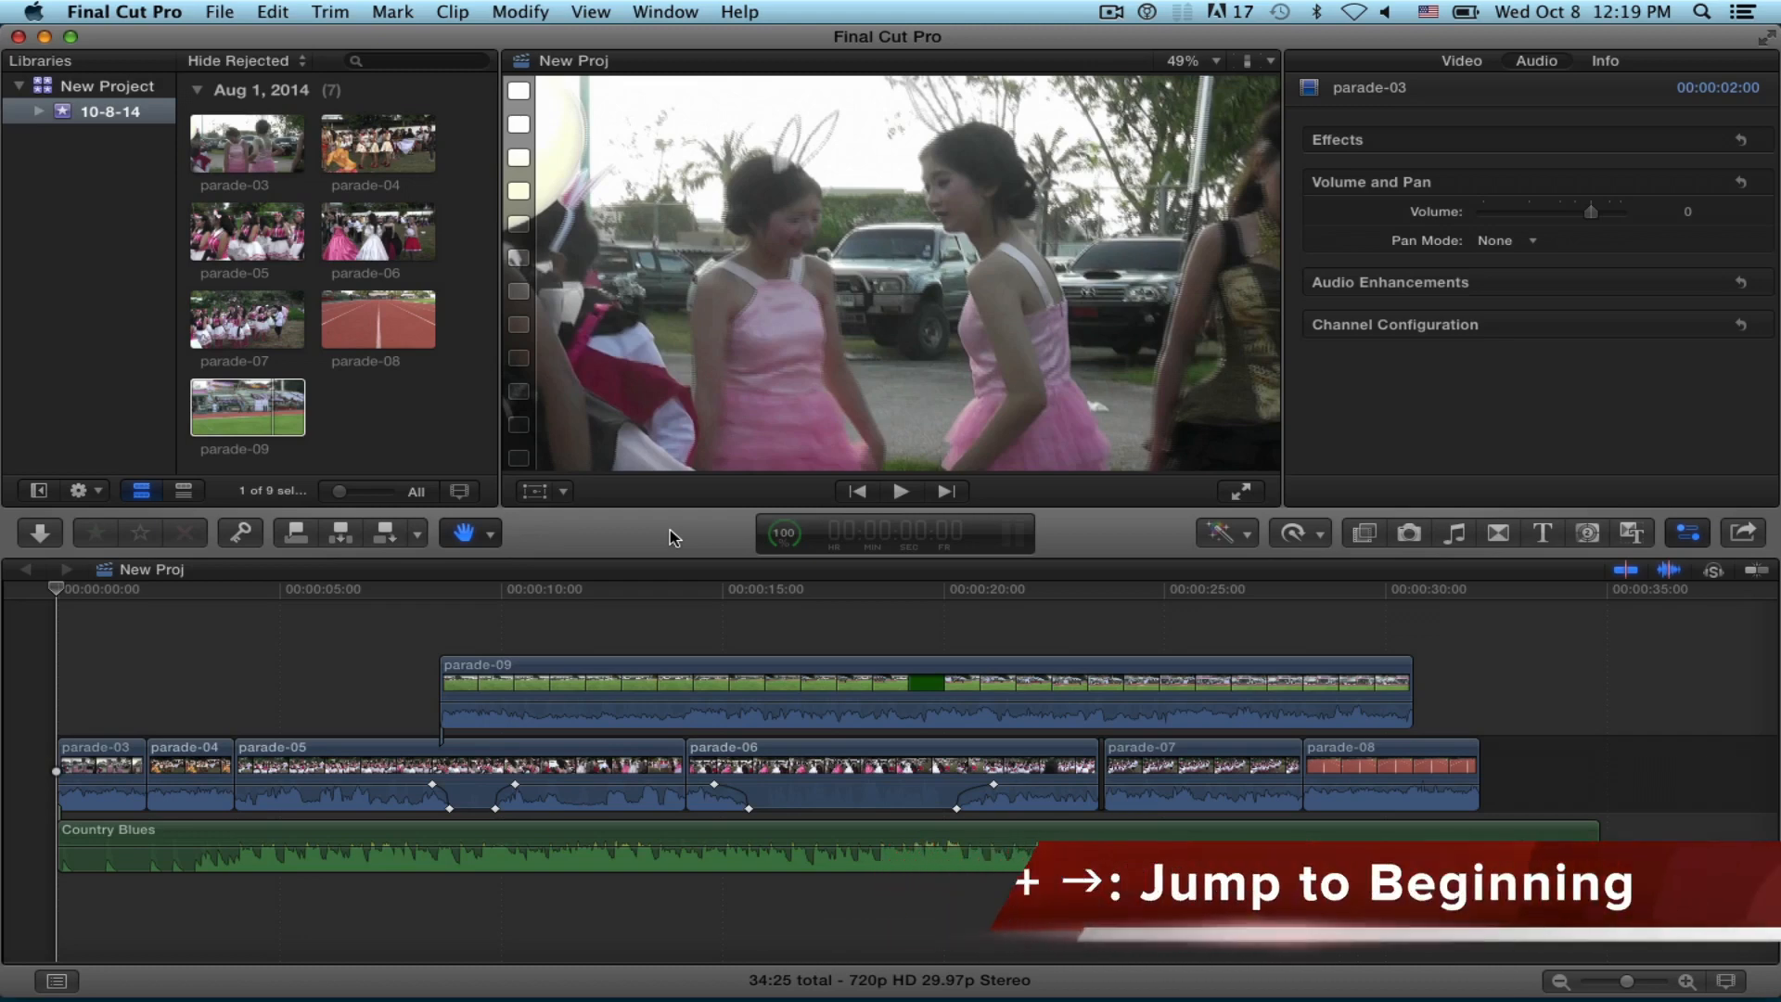
key("End")
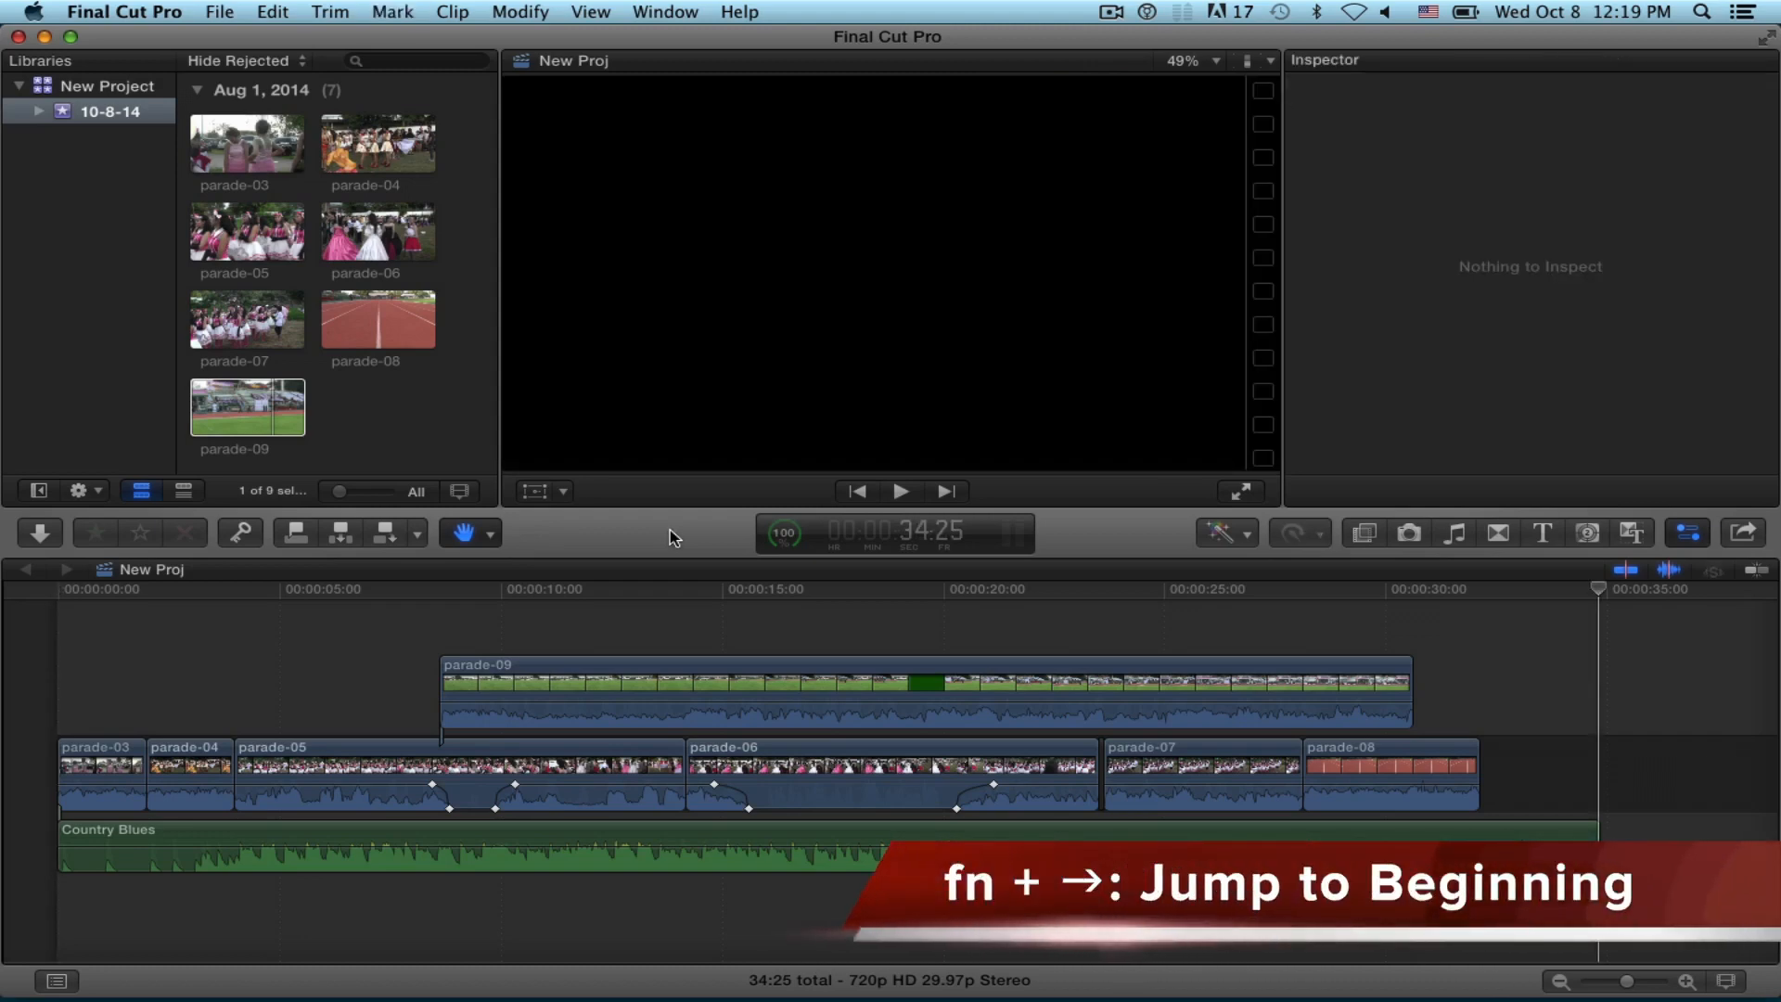
Step: Move the playhead back through the edit points from the project's end to the start of parade-09
key("Up")
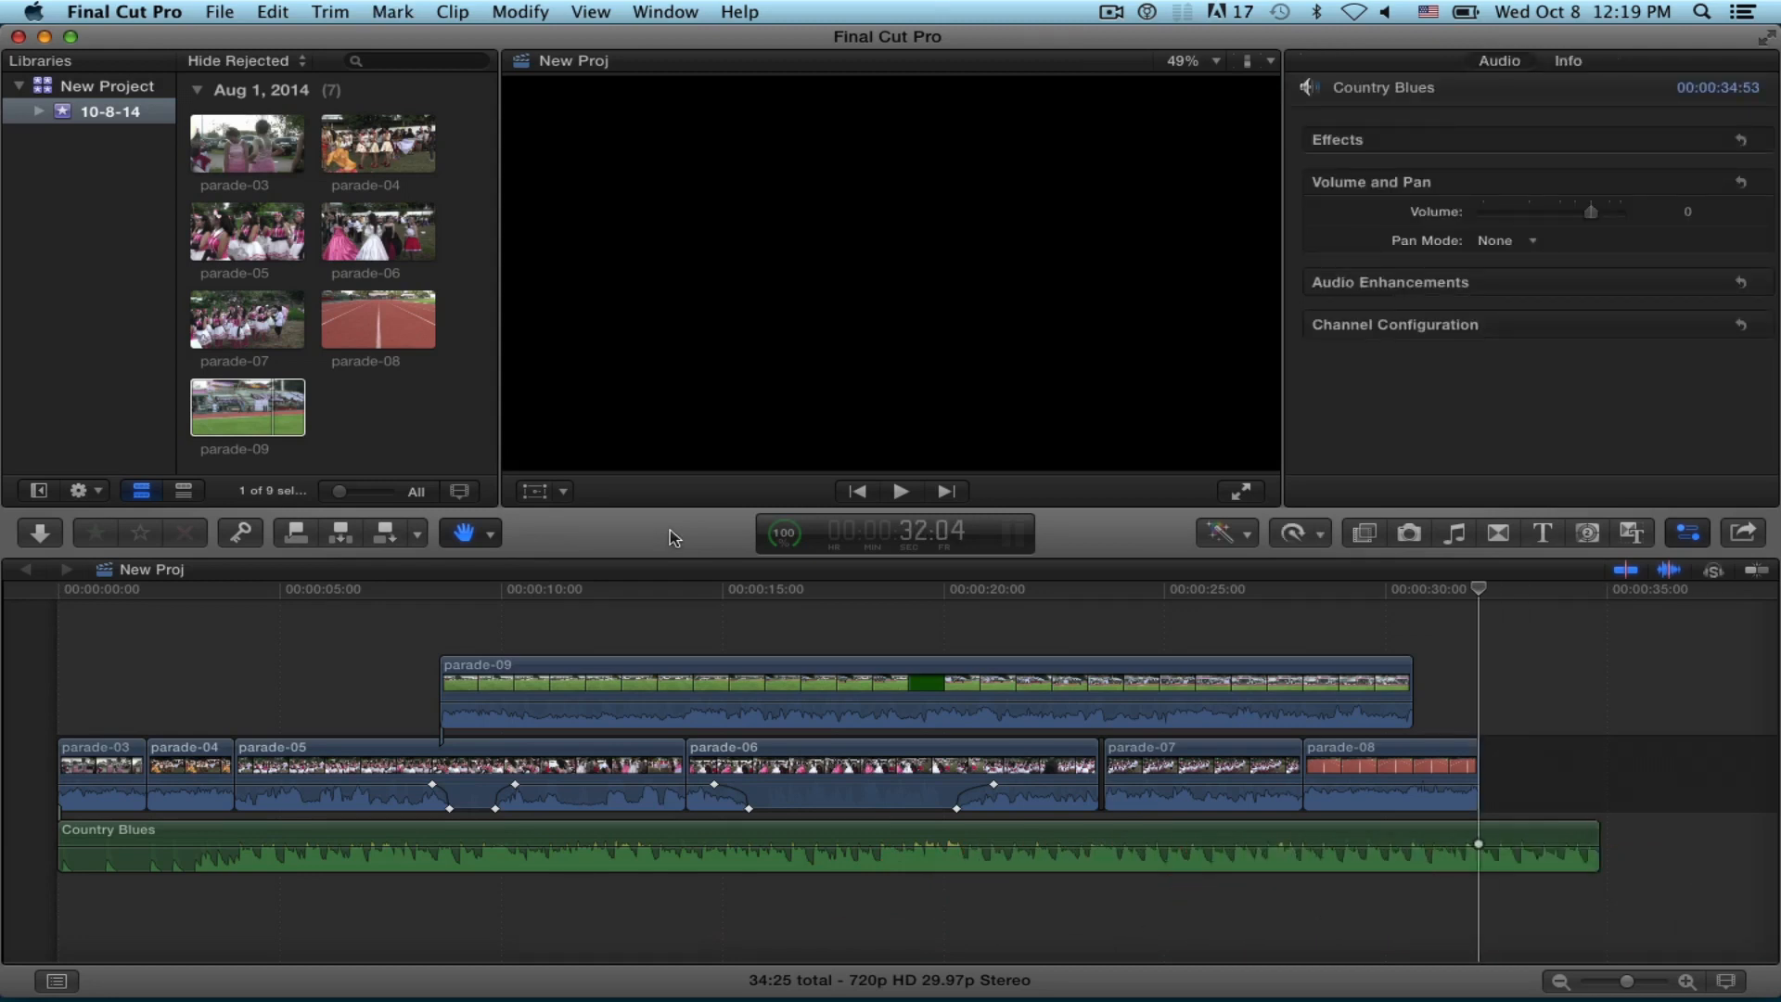
key("Up")
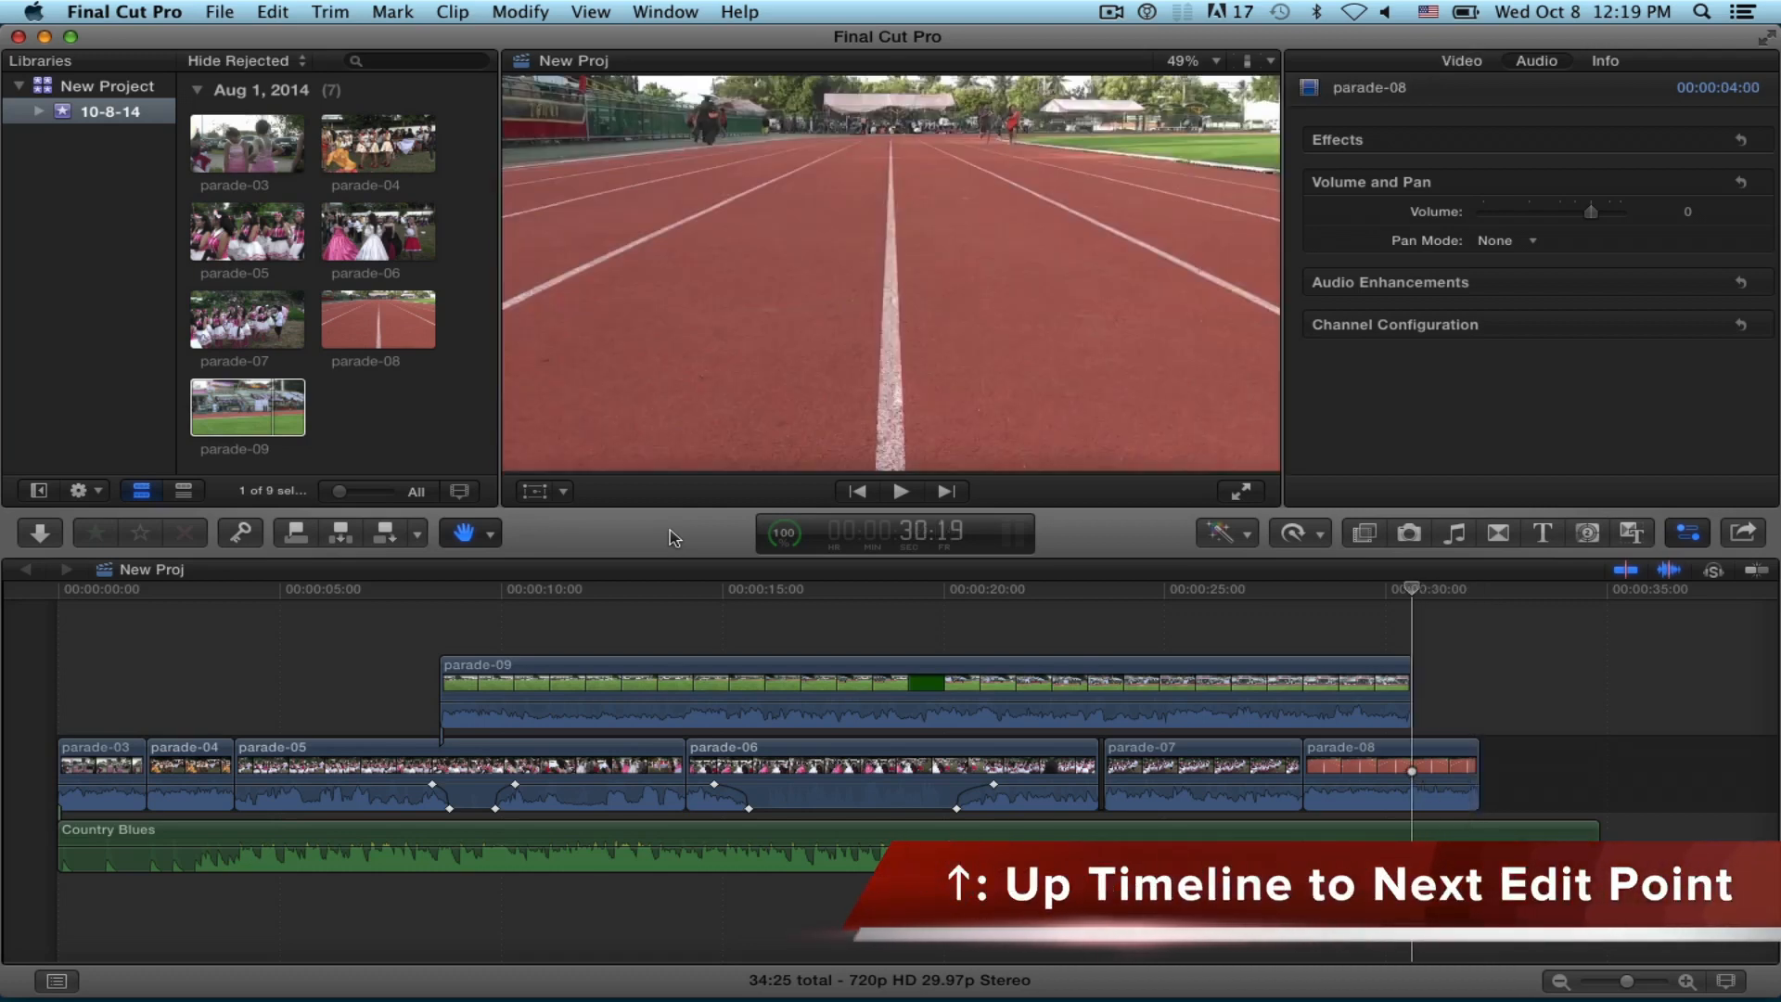
key("Up")
key("Up")
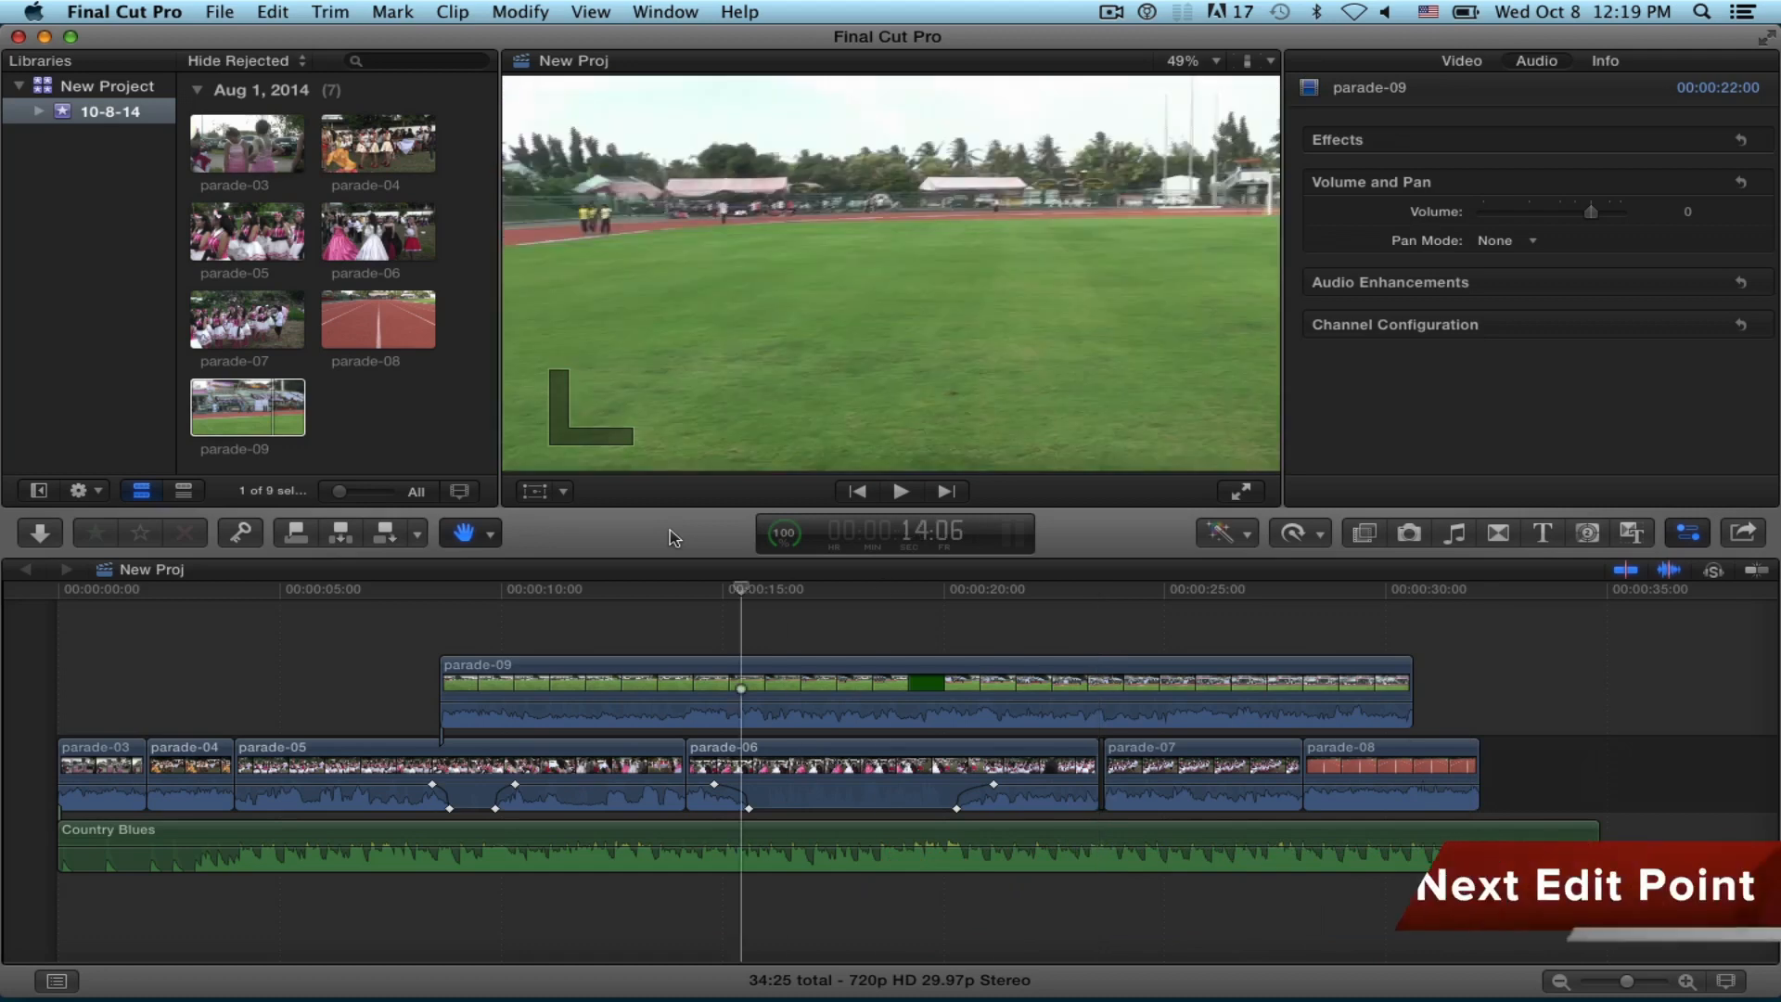
key("Up")
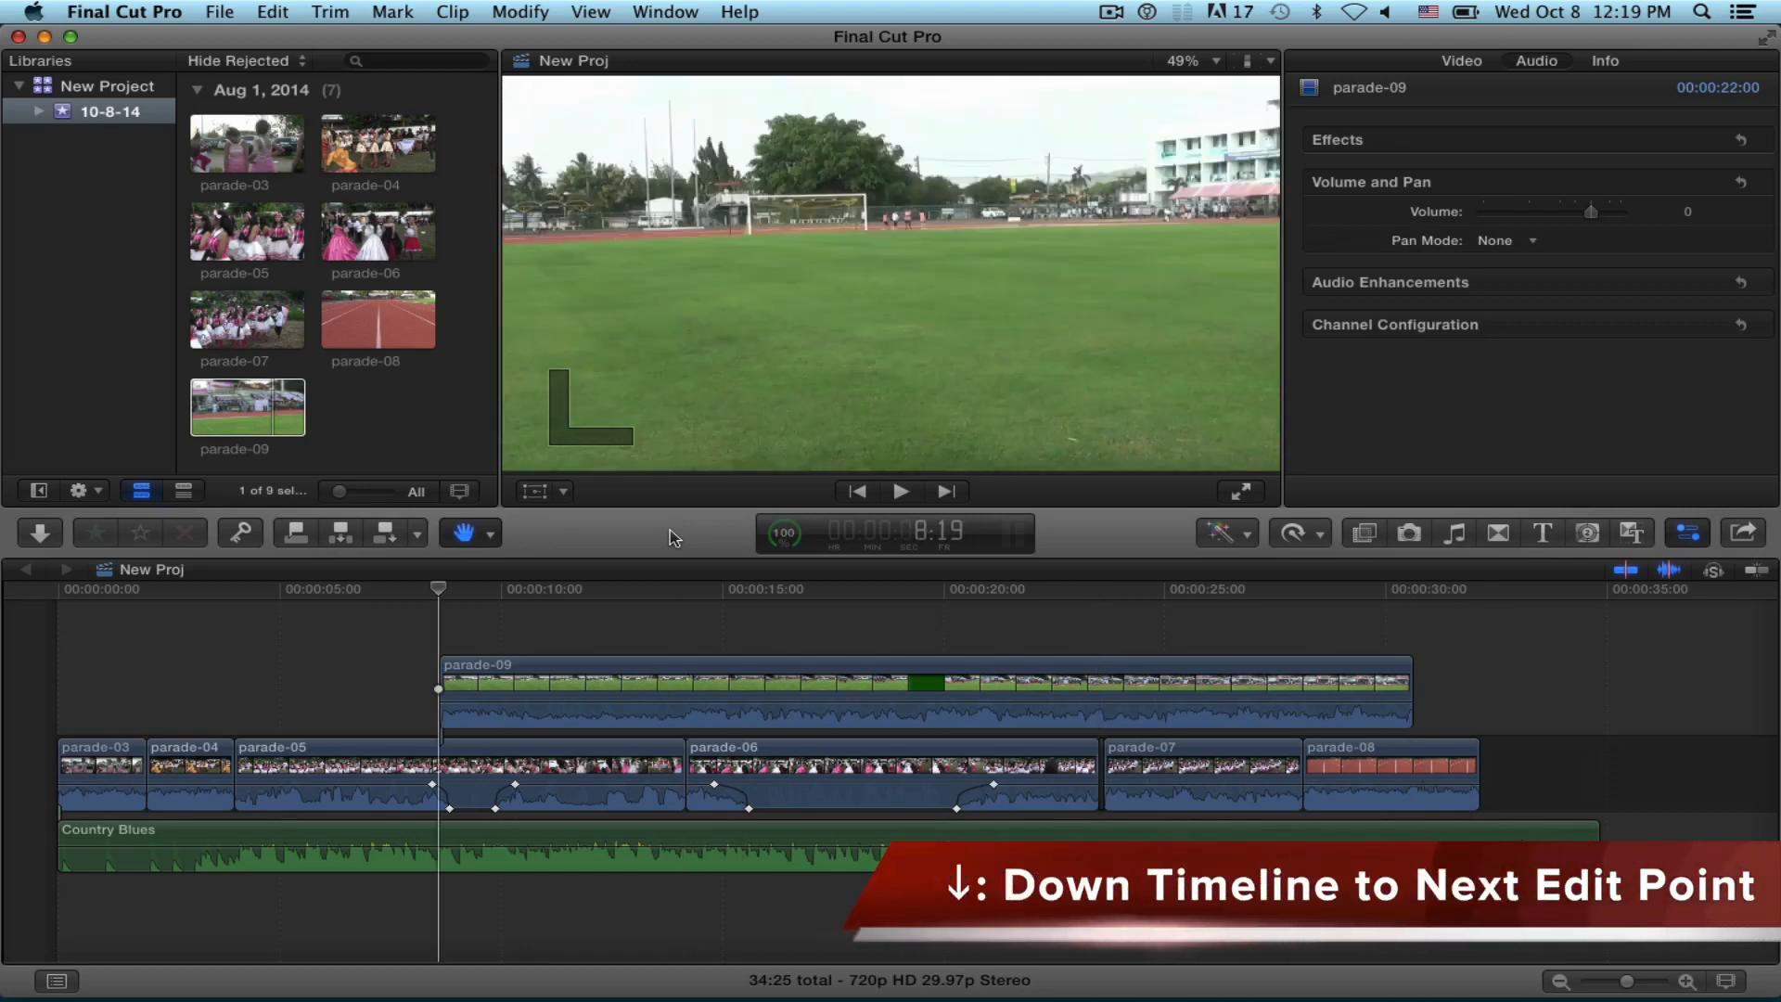
Step: Move the playhead forward through the edit points to the start of parade-08, and back again towards the cut between parade-04 and parade-05
key("Down")
key("Down")
key("Down")
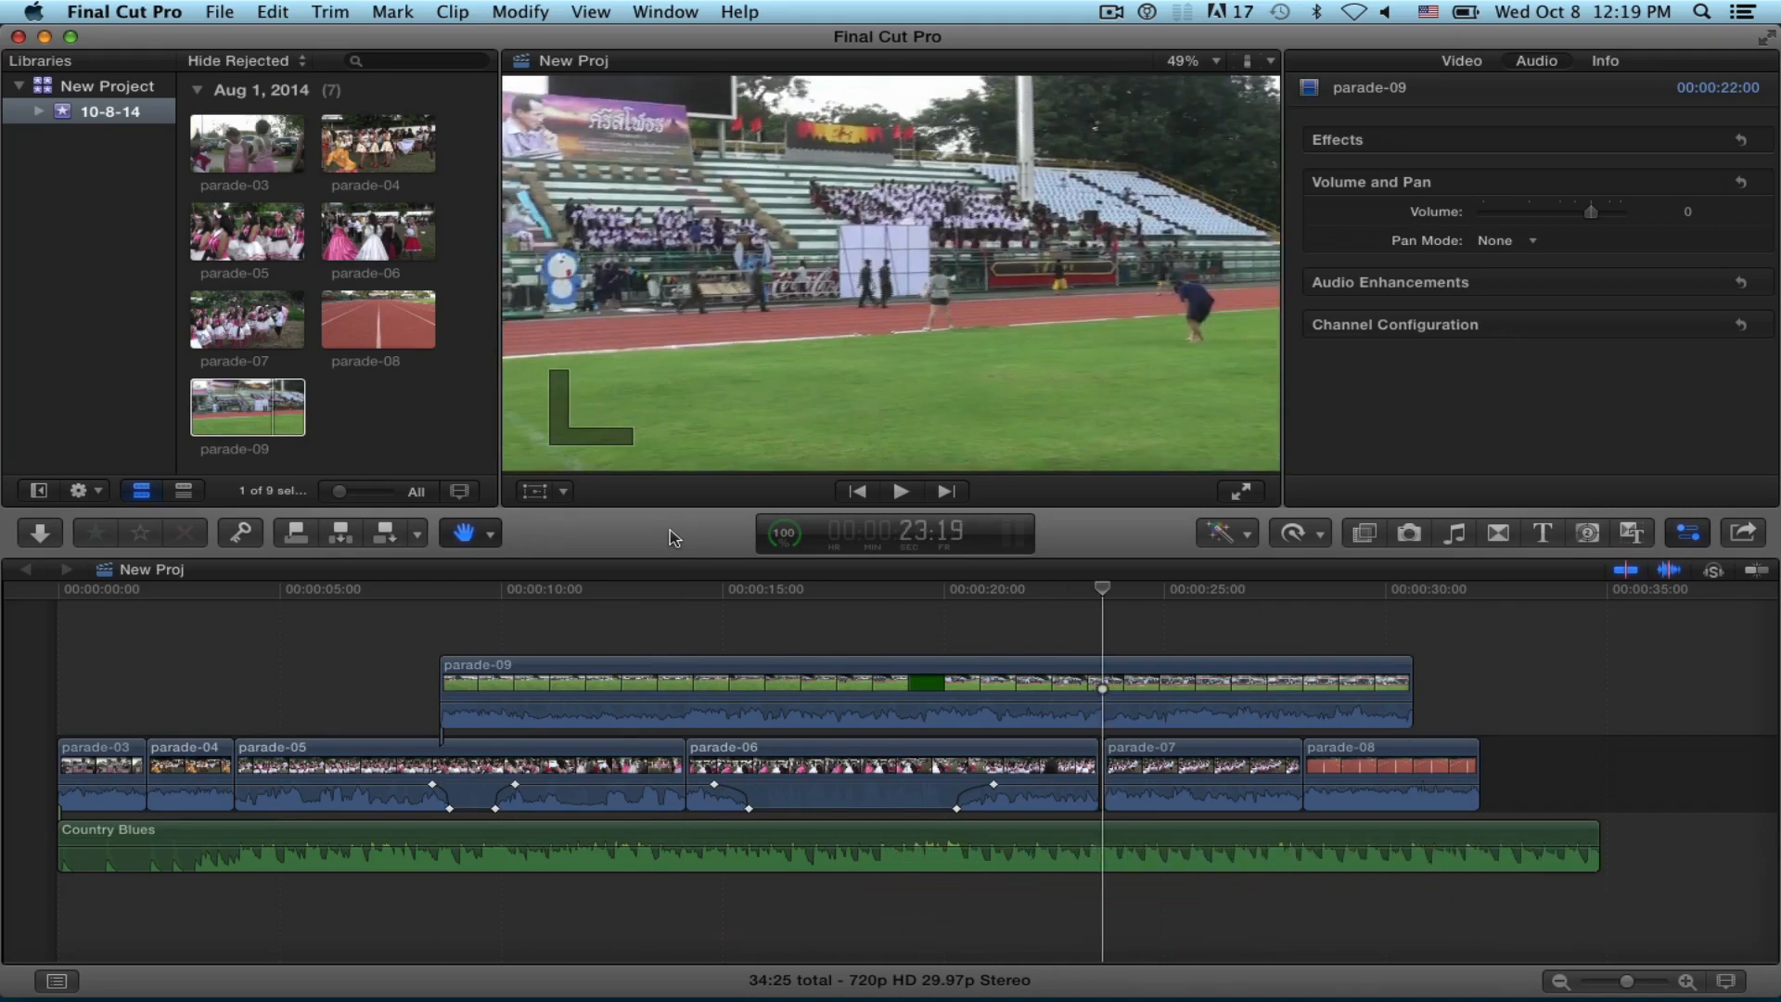
key("Down")
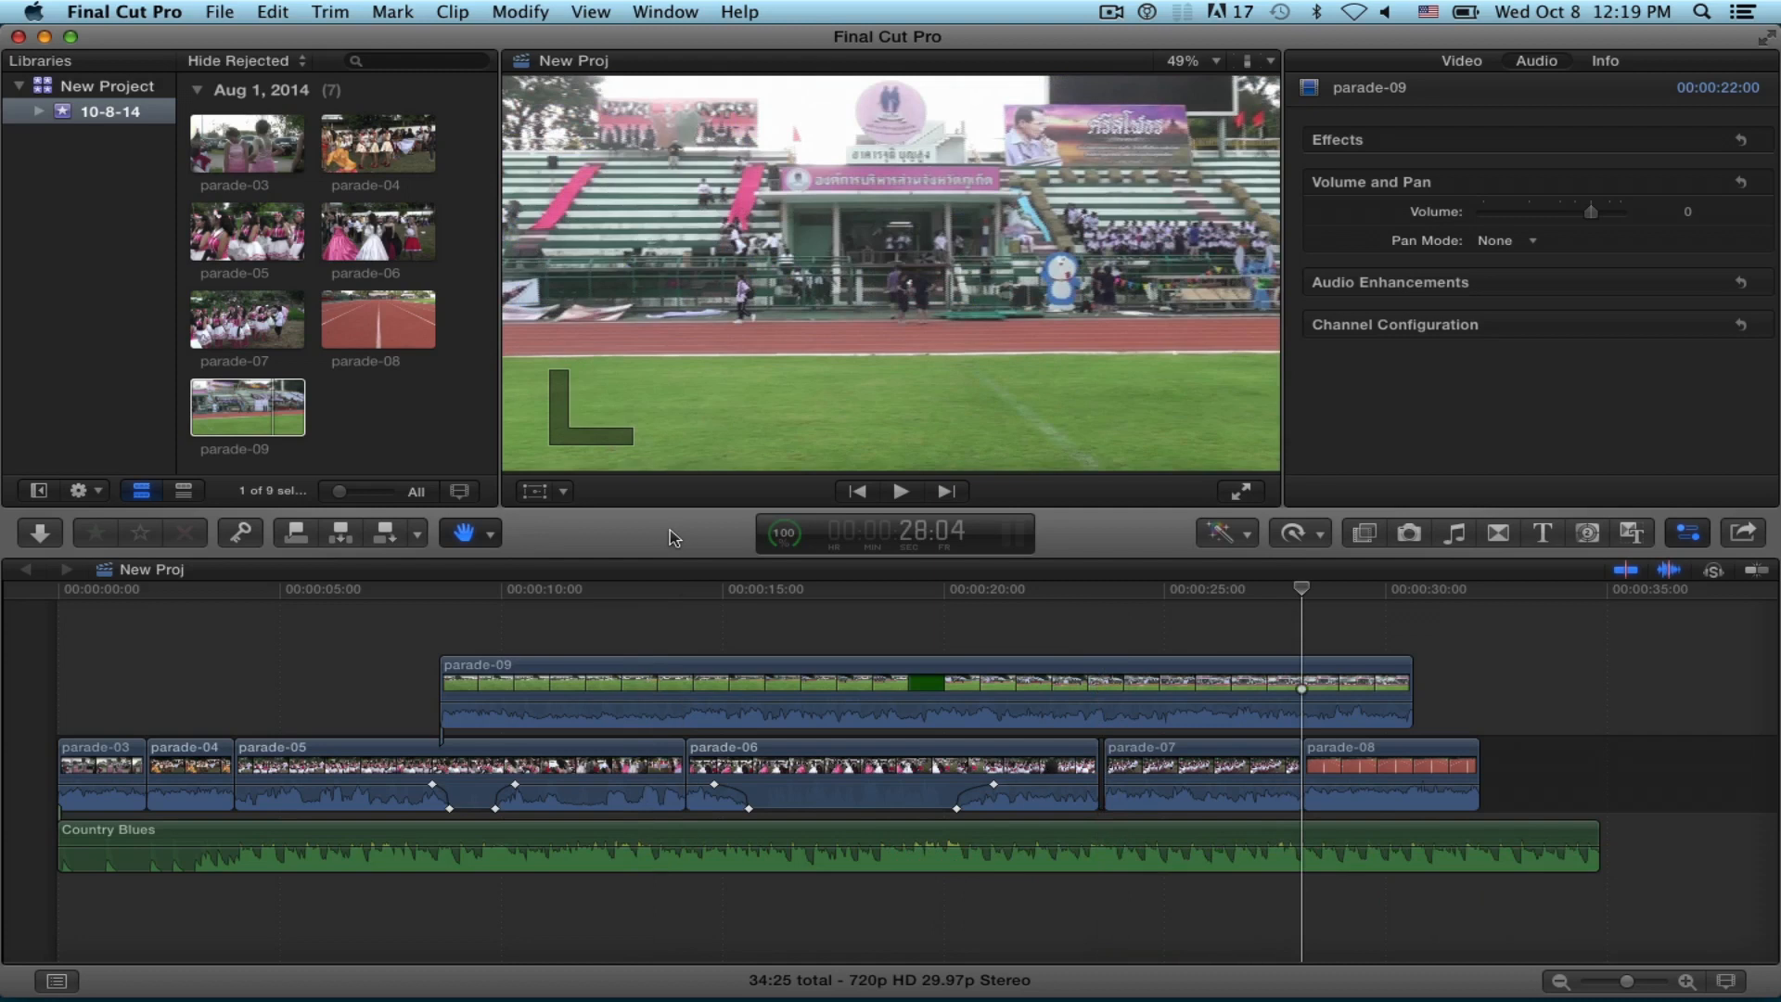
key("Left")
key("Up")
key("Up")
key("Up")
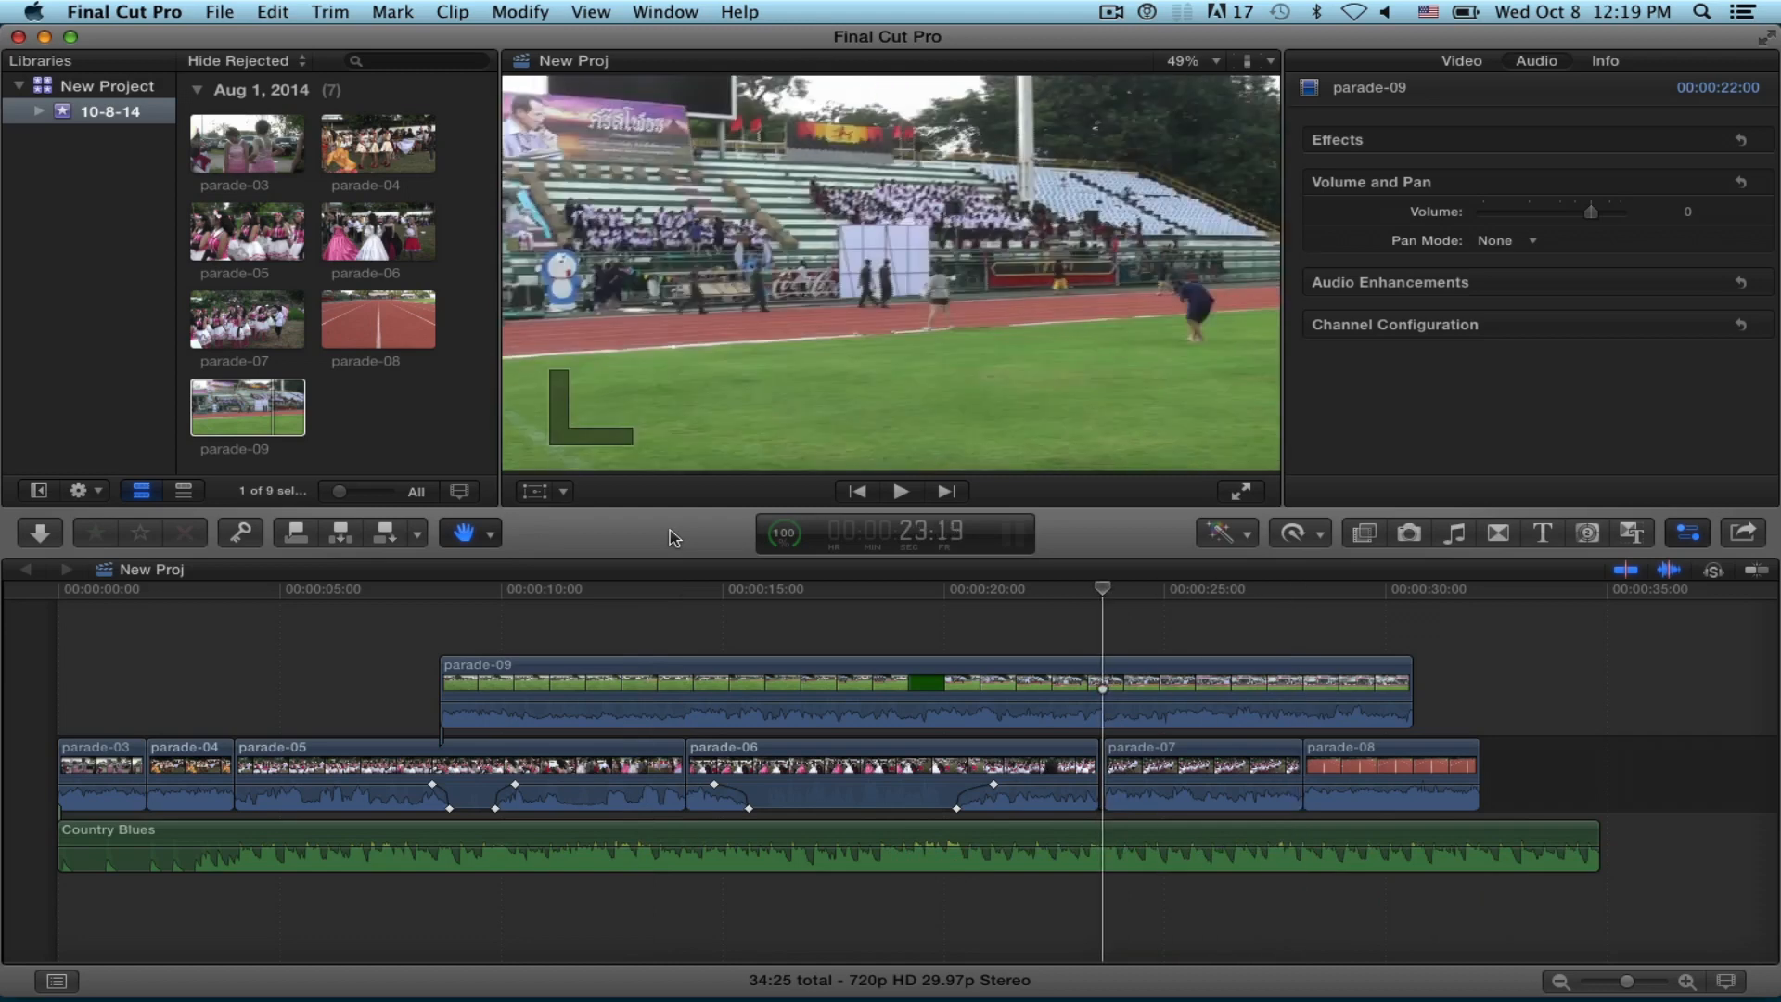
key("Up")
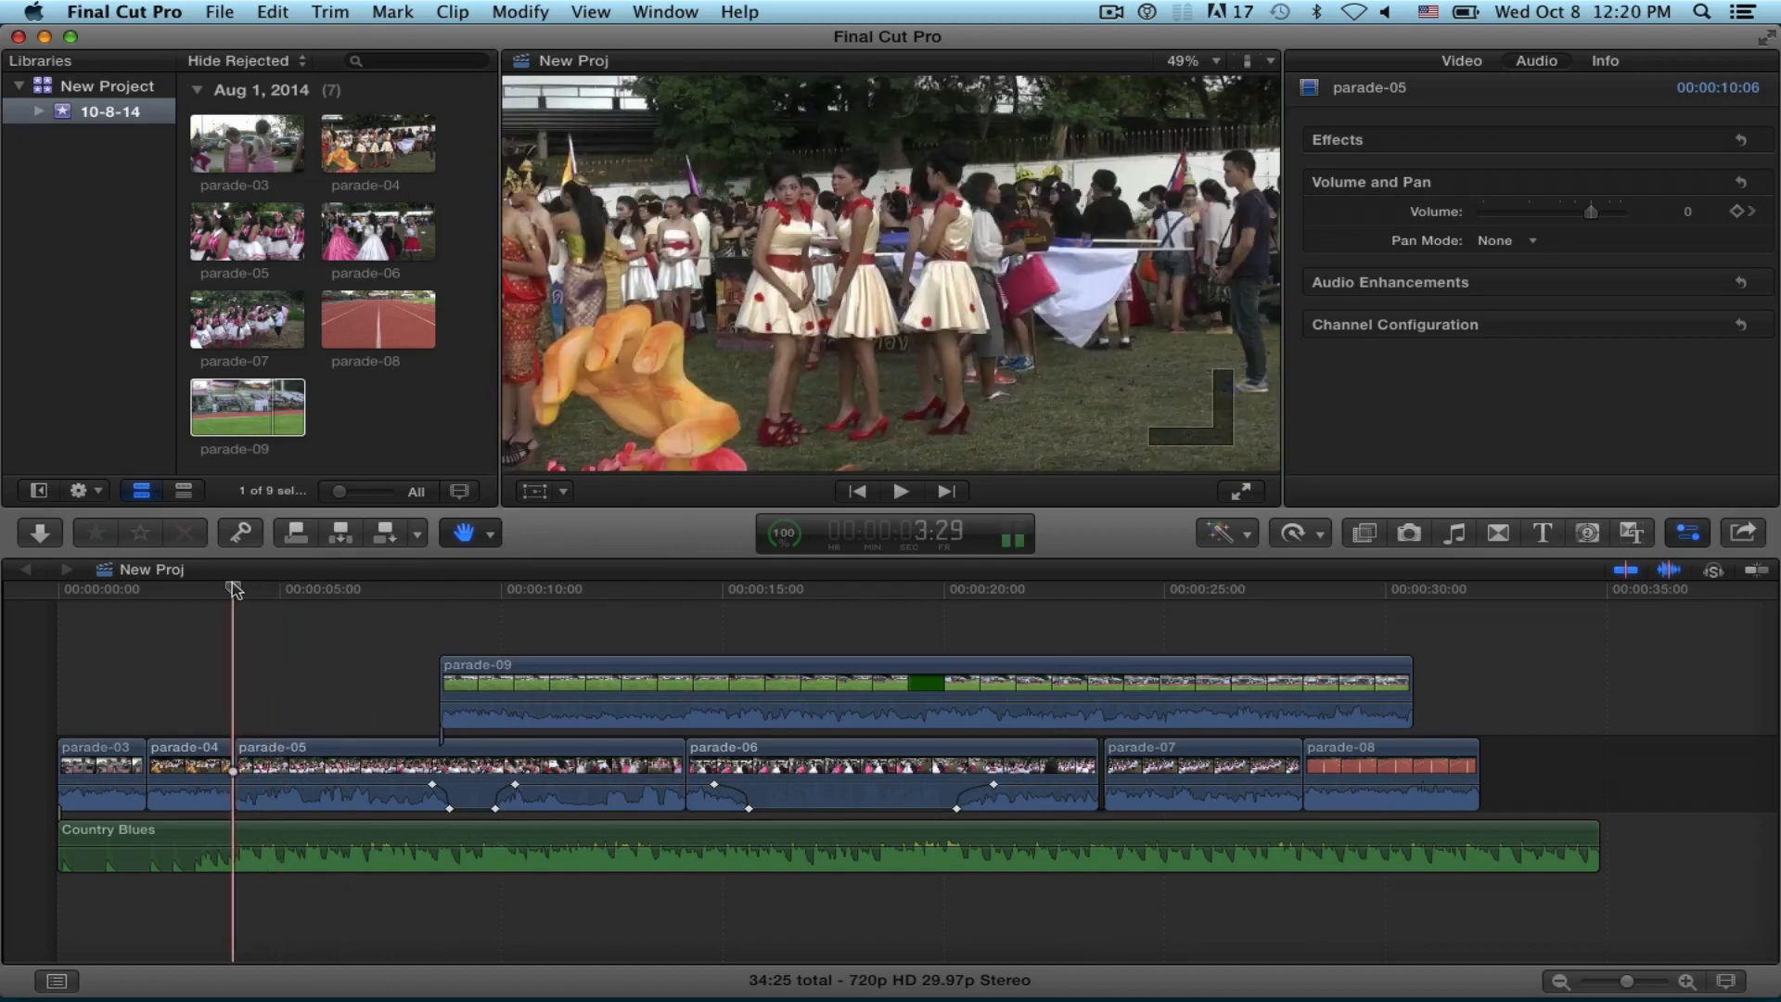
Step: Examine the last frame of parade-04 and the first frame of parade-05 by moving the playhead frame by frame across their cut
left_click_drag(234, 590, 252, 596)
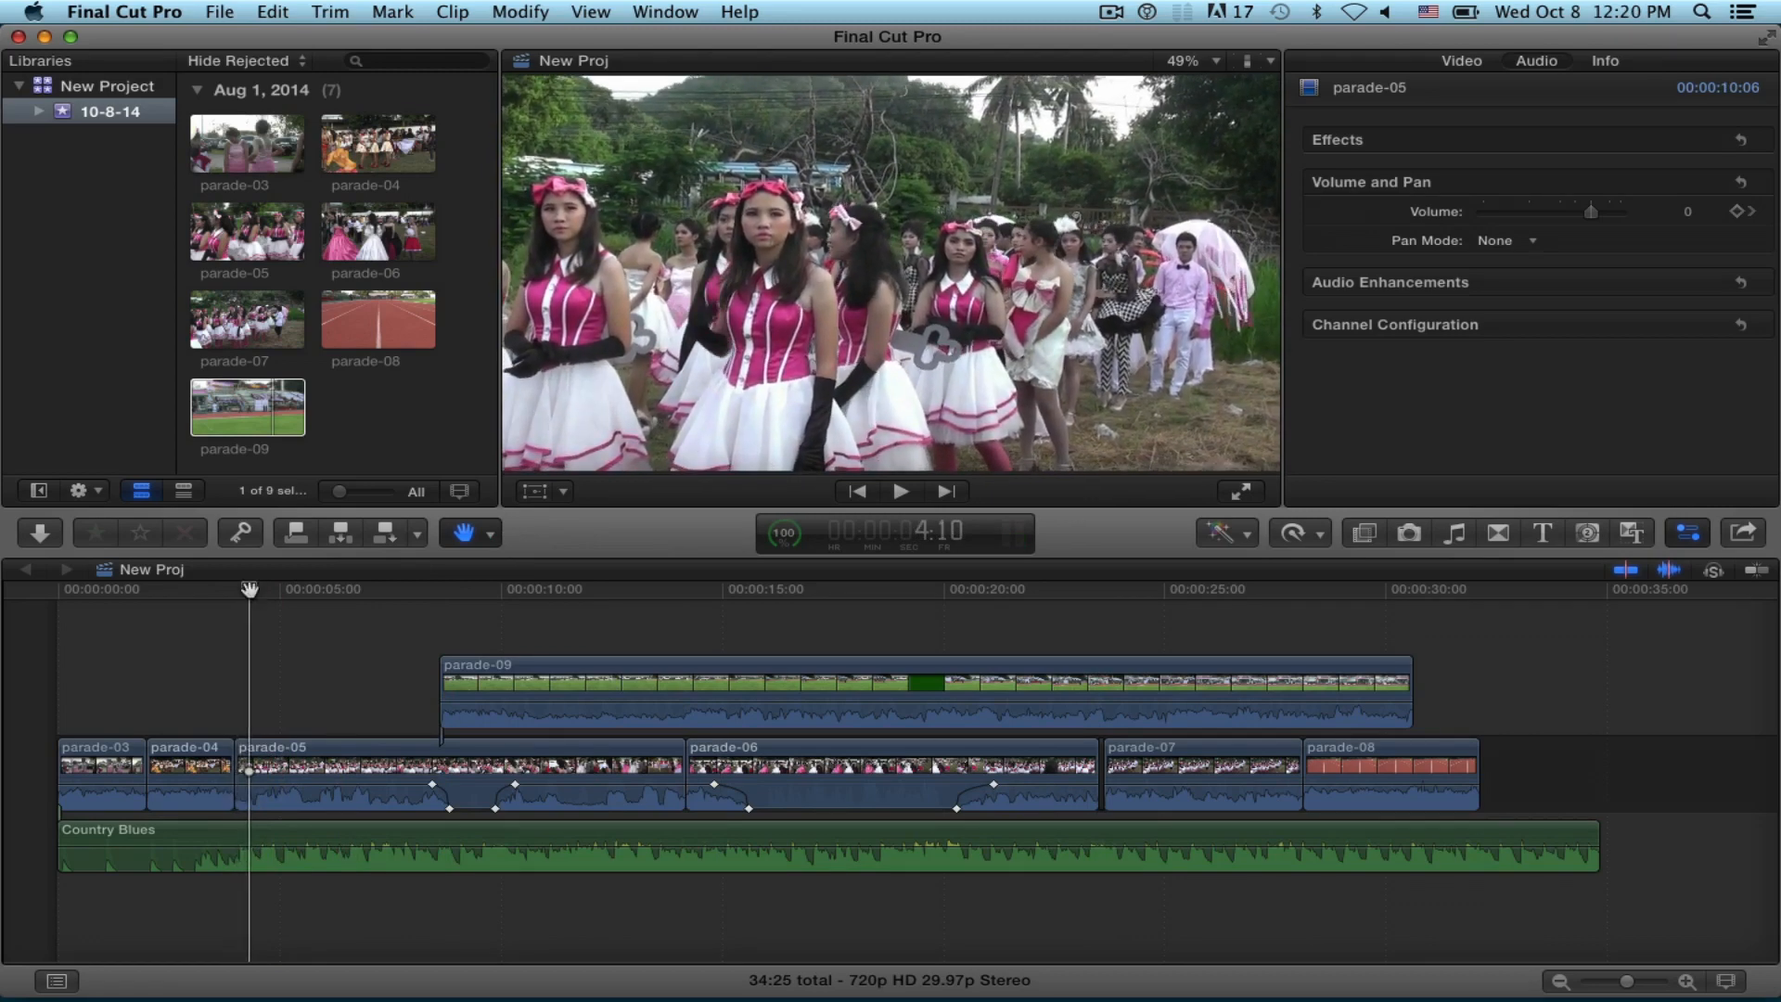
key("Up")
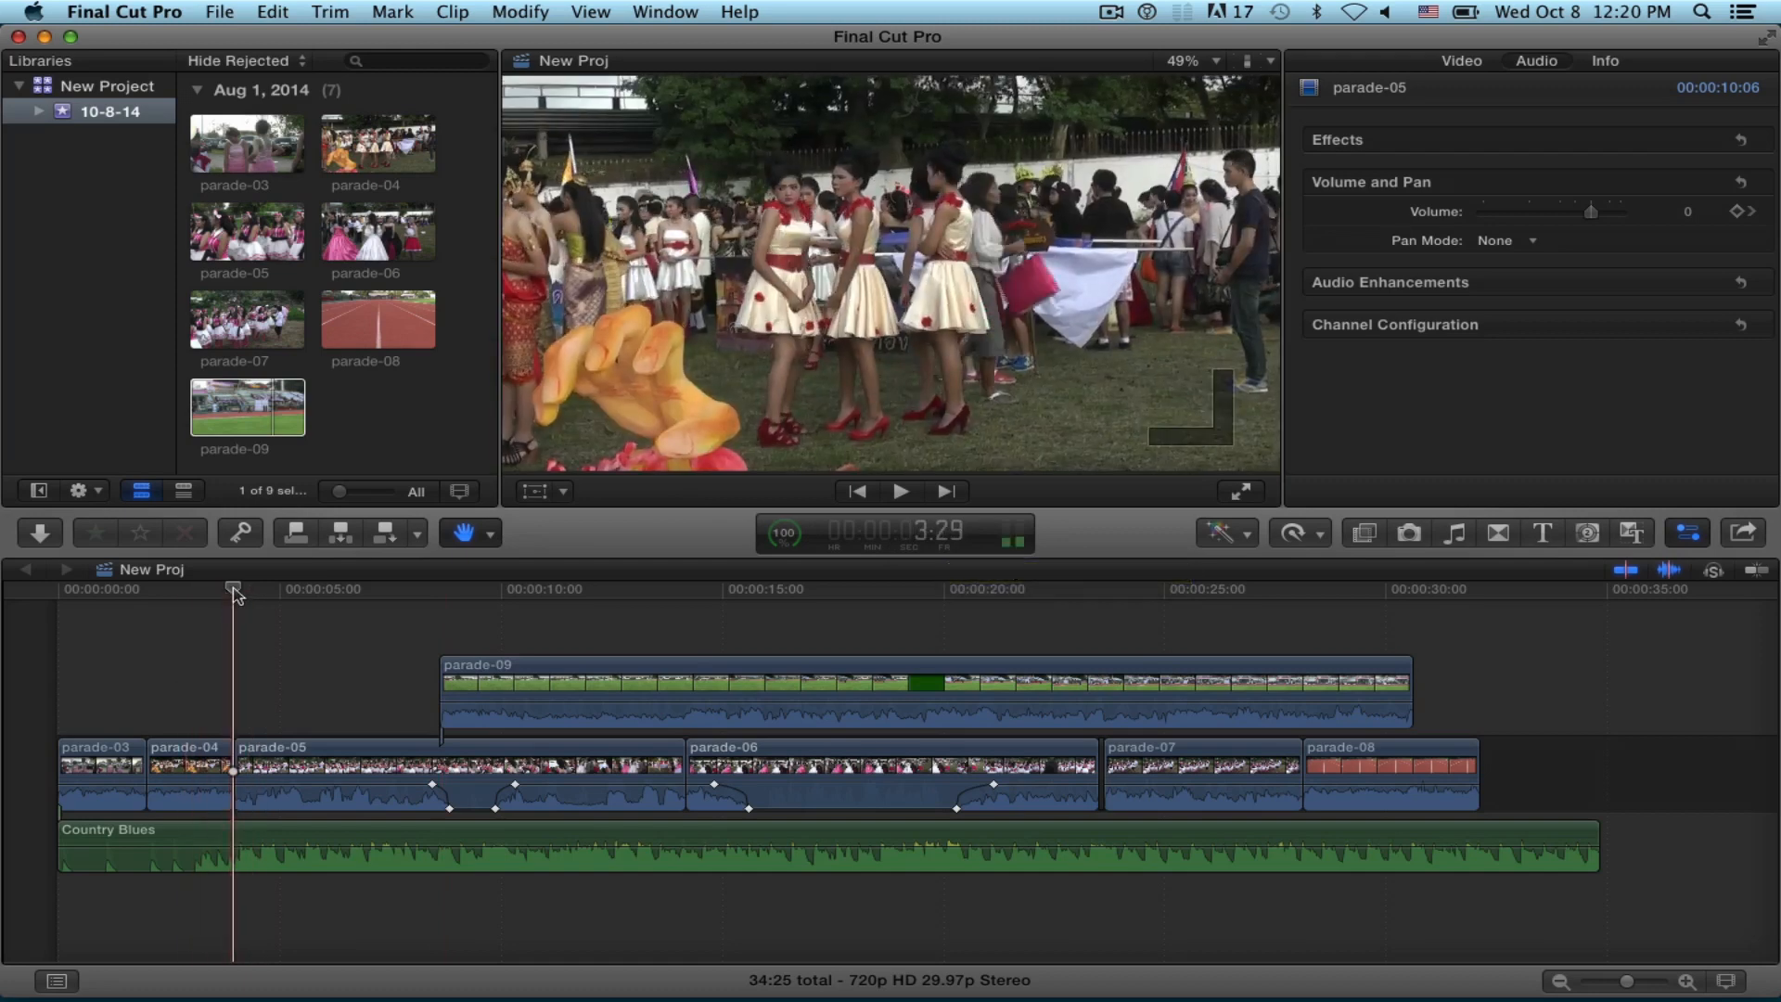
left_click_drag(233, 592, 230, 590)
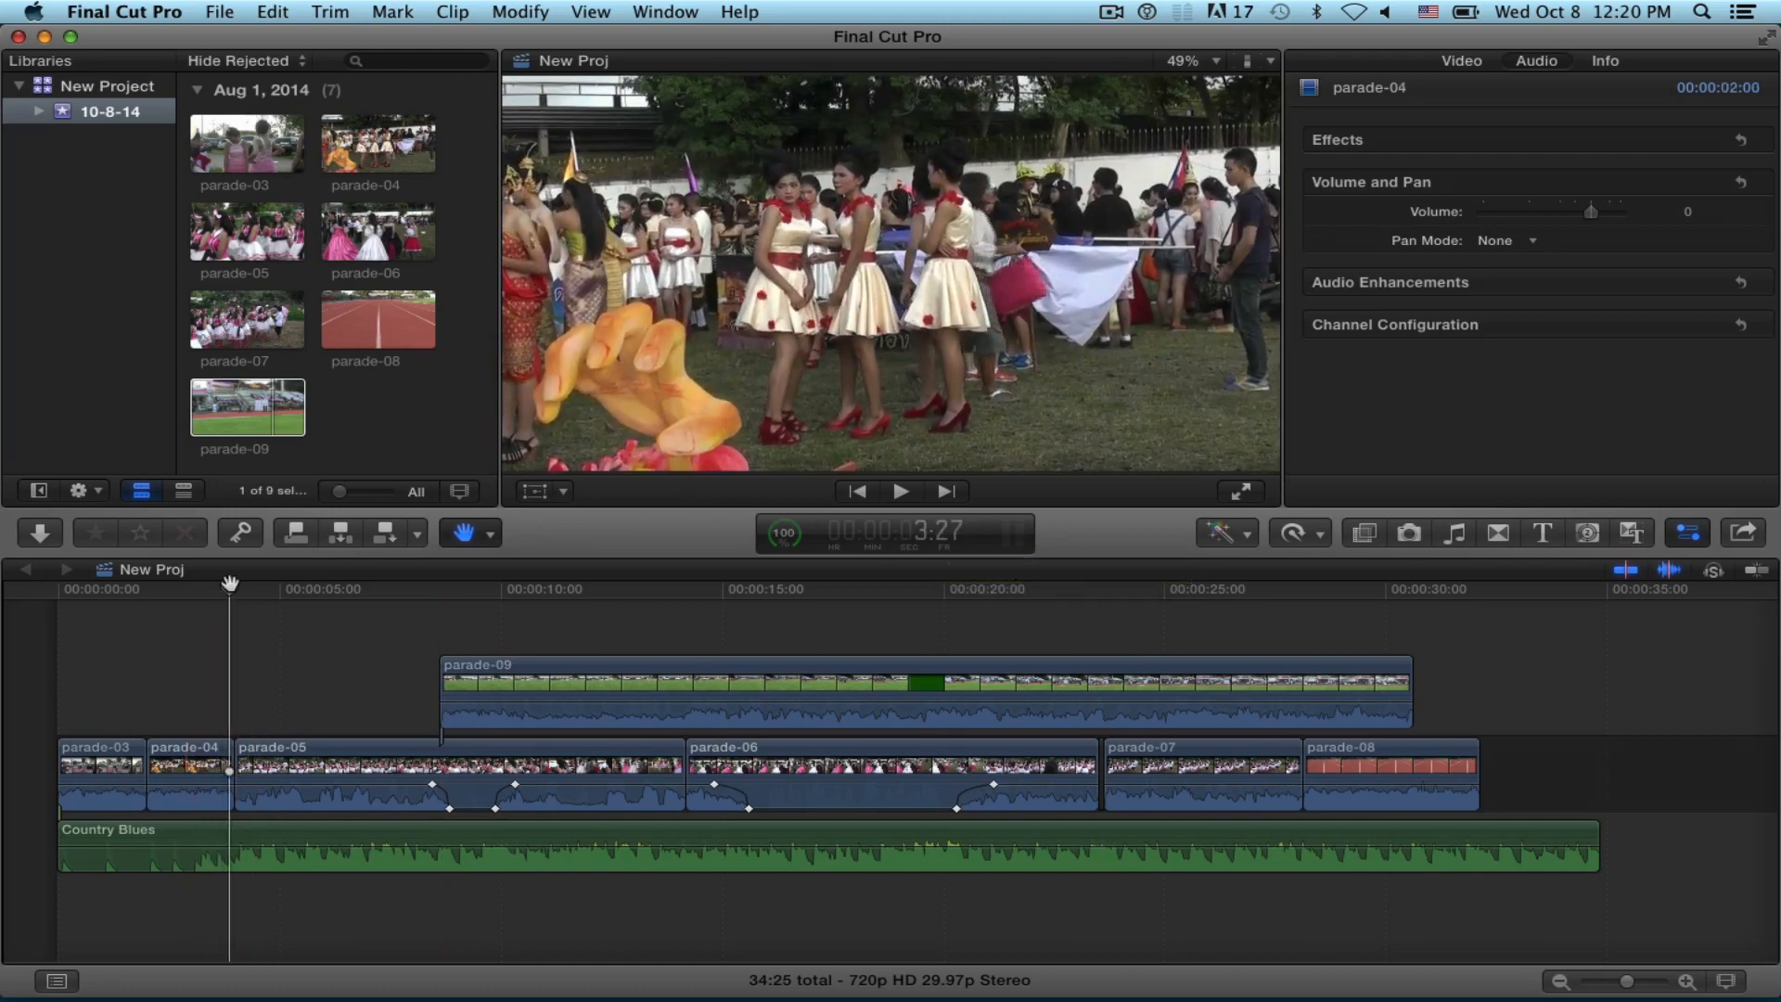
key("Right")
key("Right")
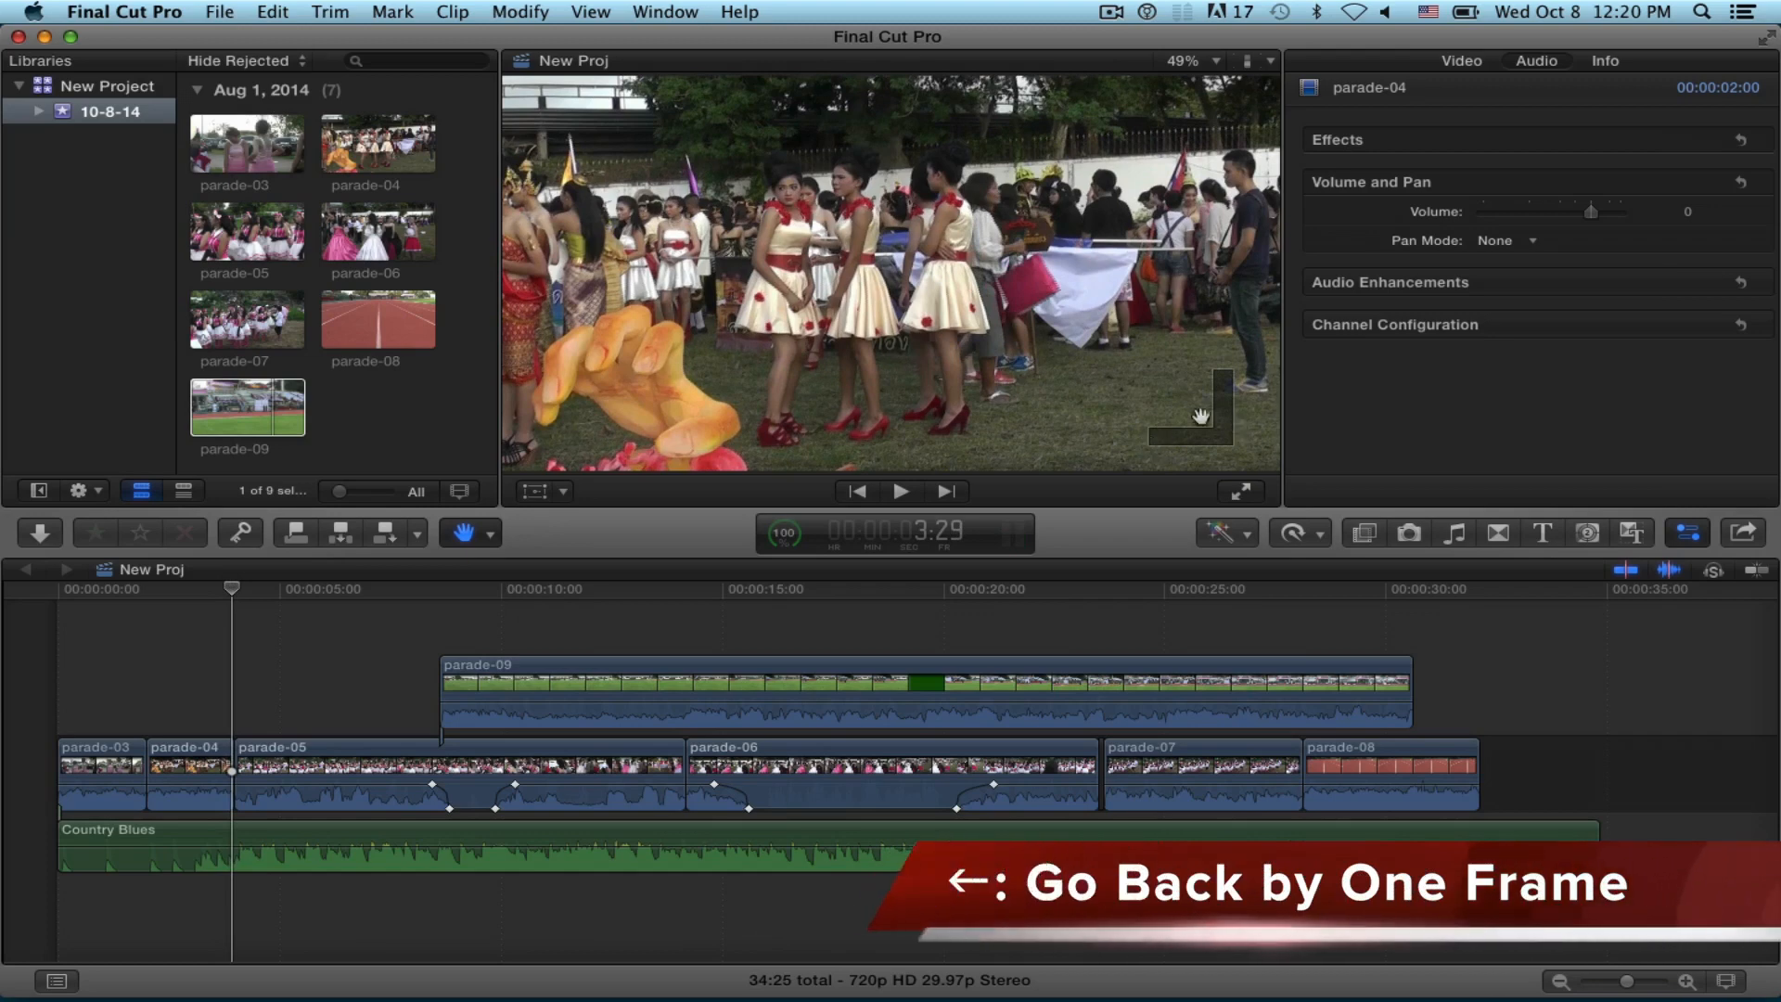
key("Right")
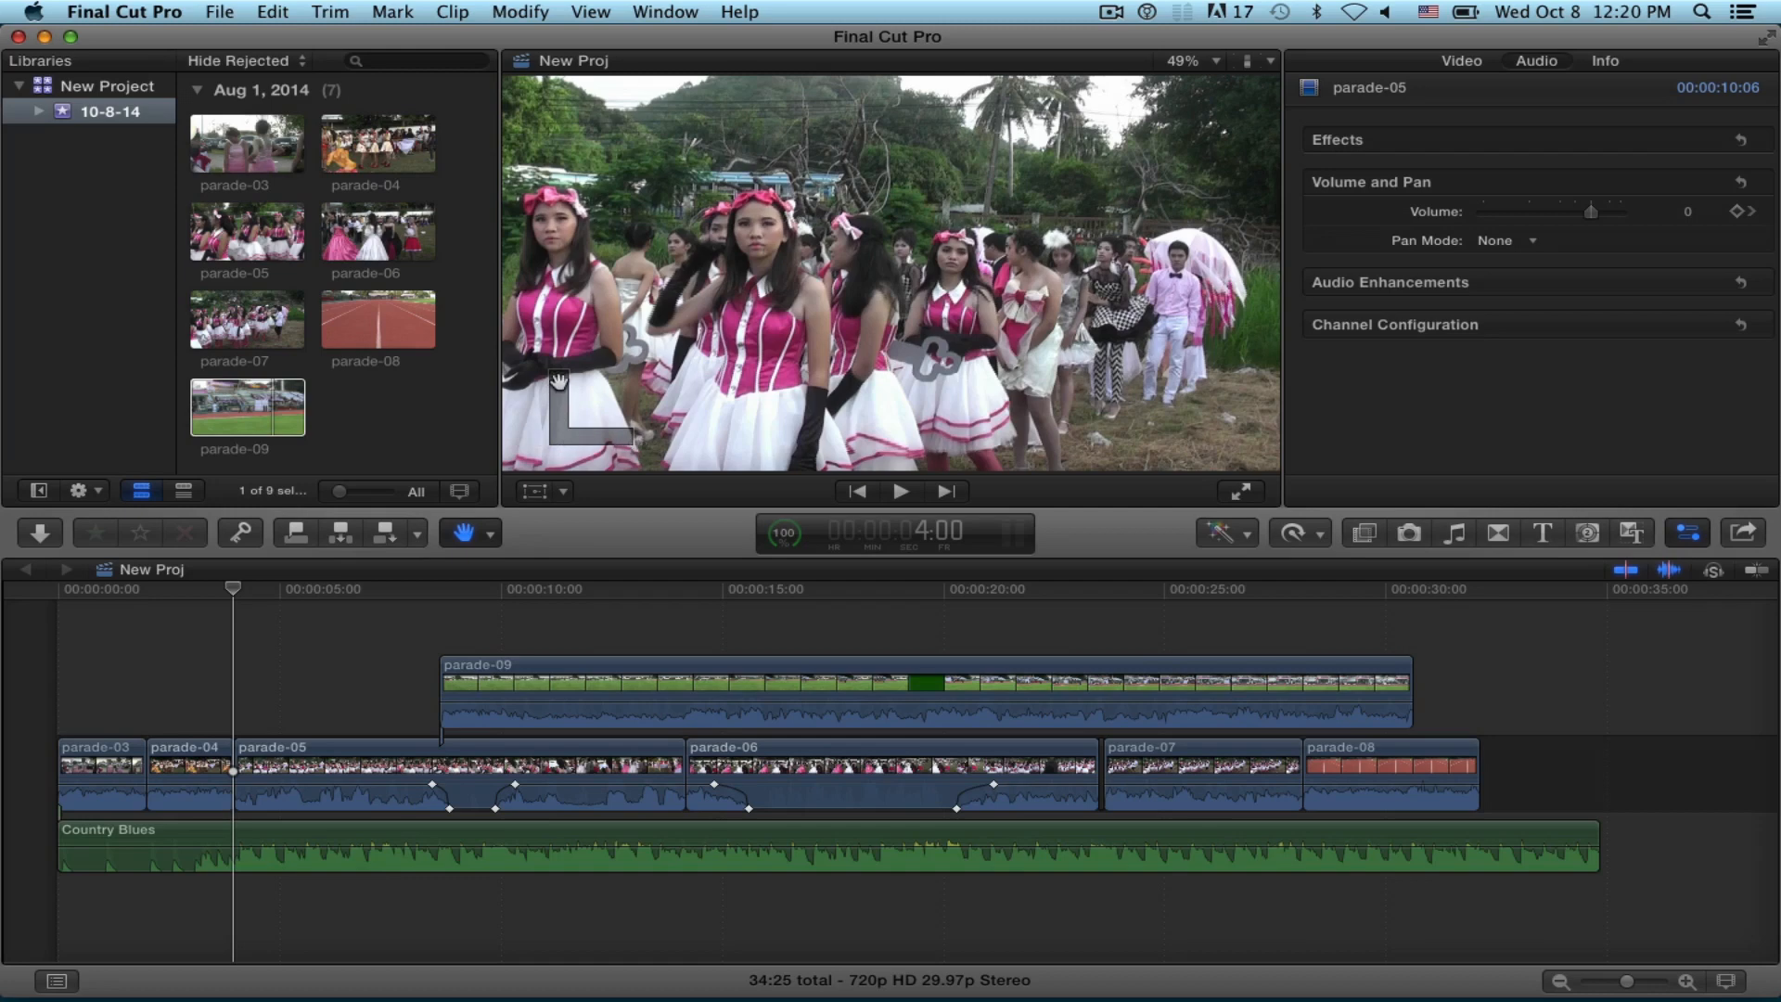
Step: Insert the parade-07 browser clip at the 4:00 edit point between parade-04 and parade-05
key("Up")
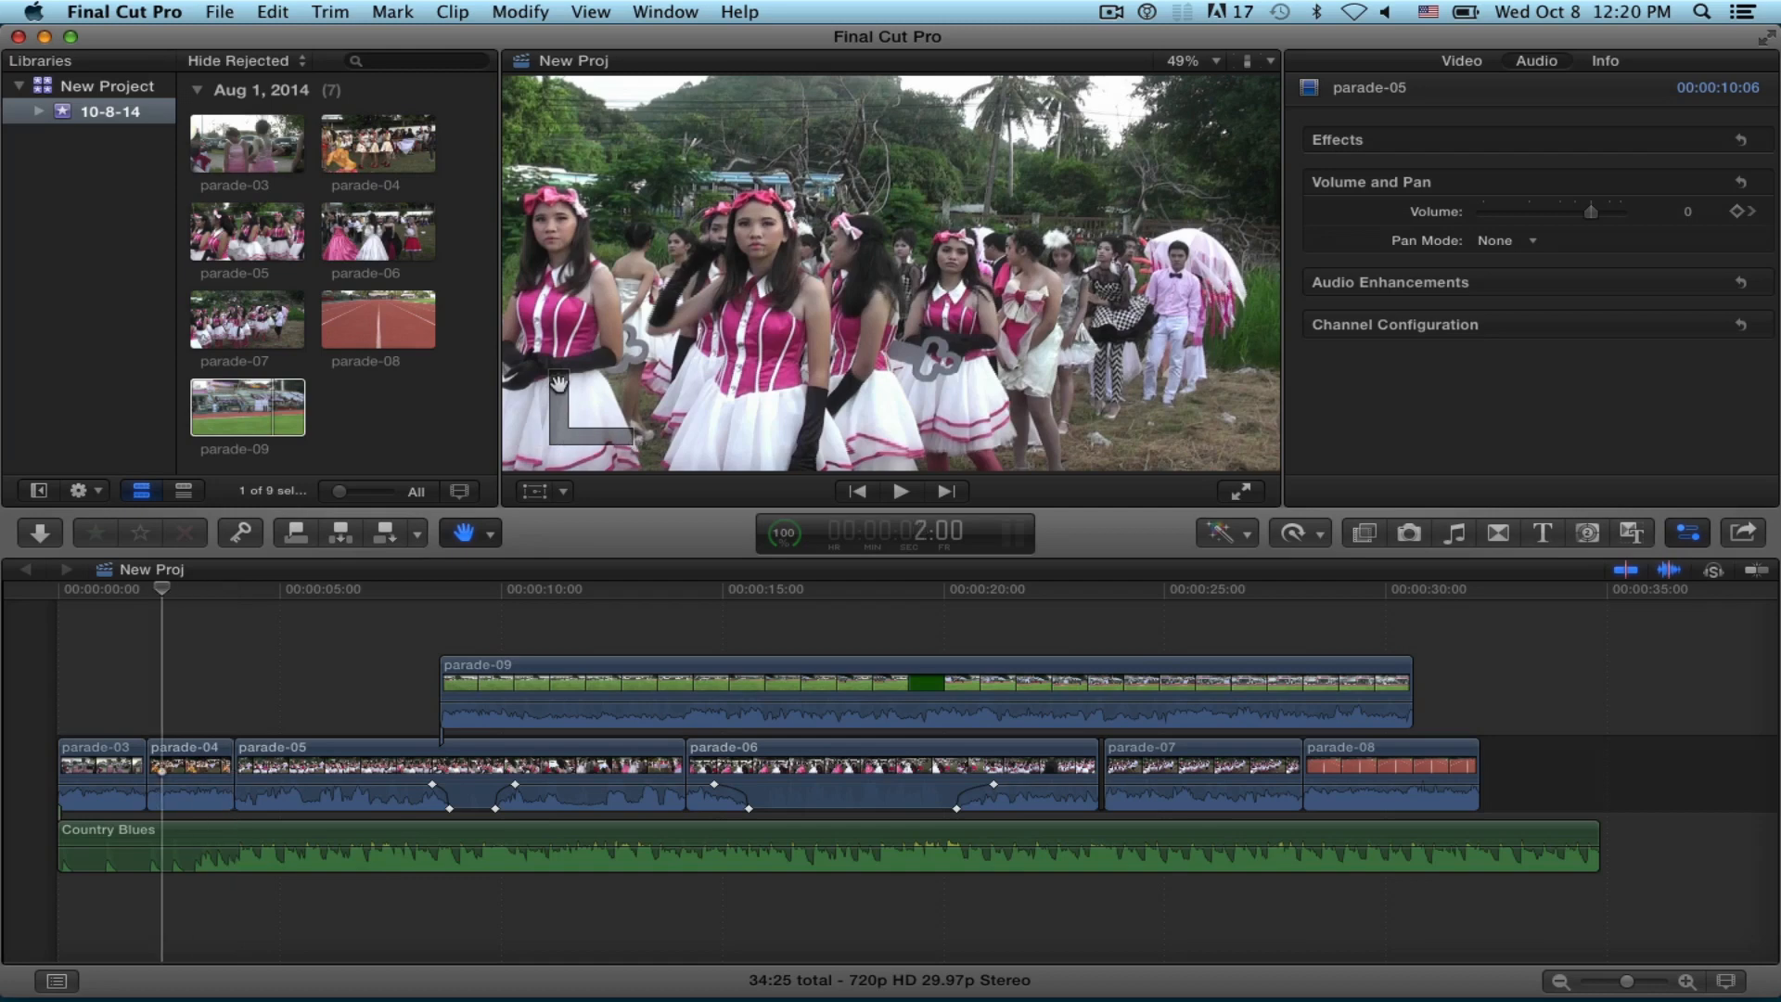
key("Down")
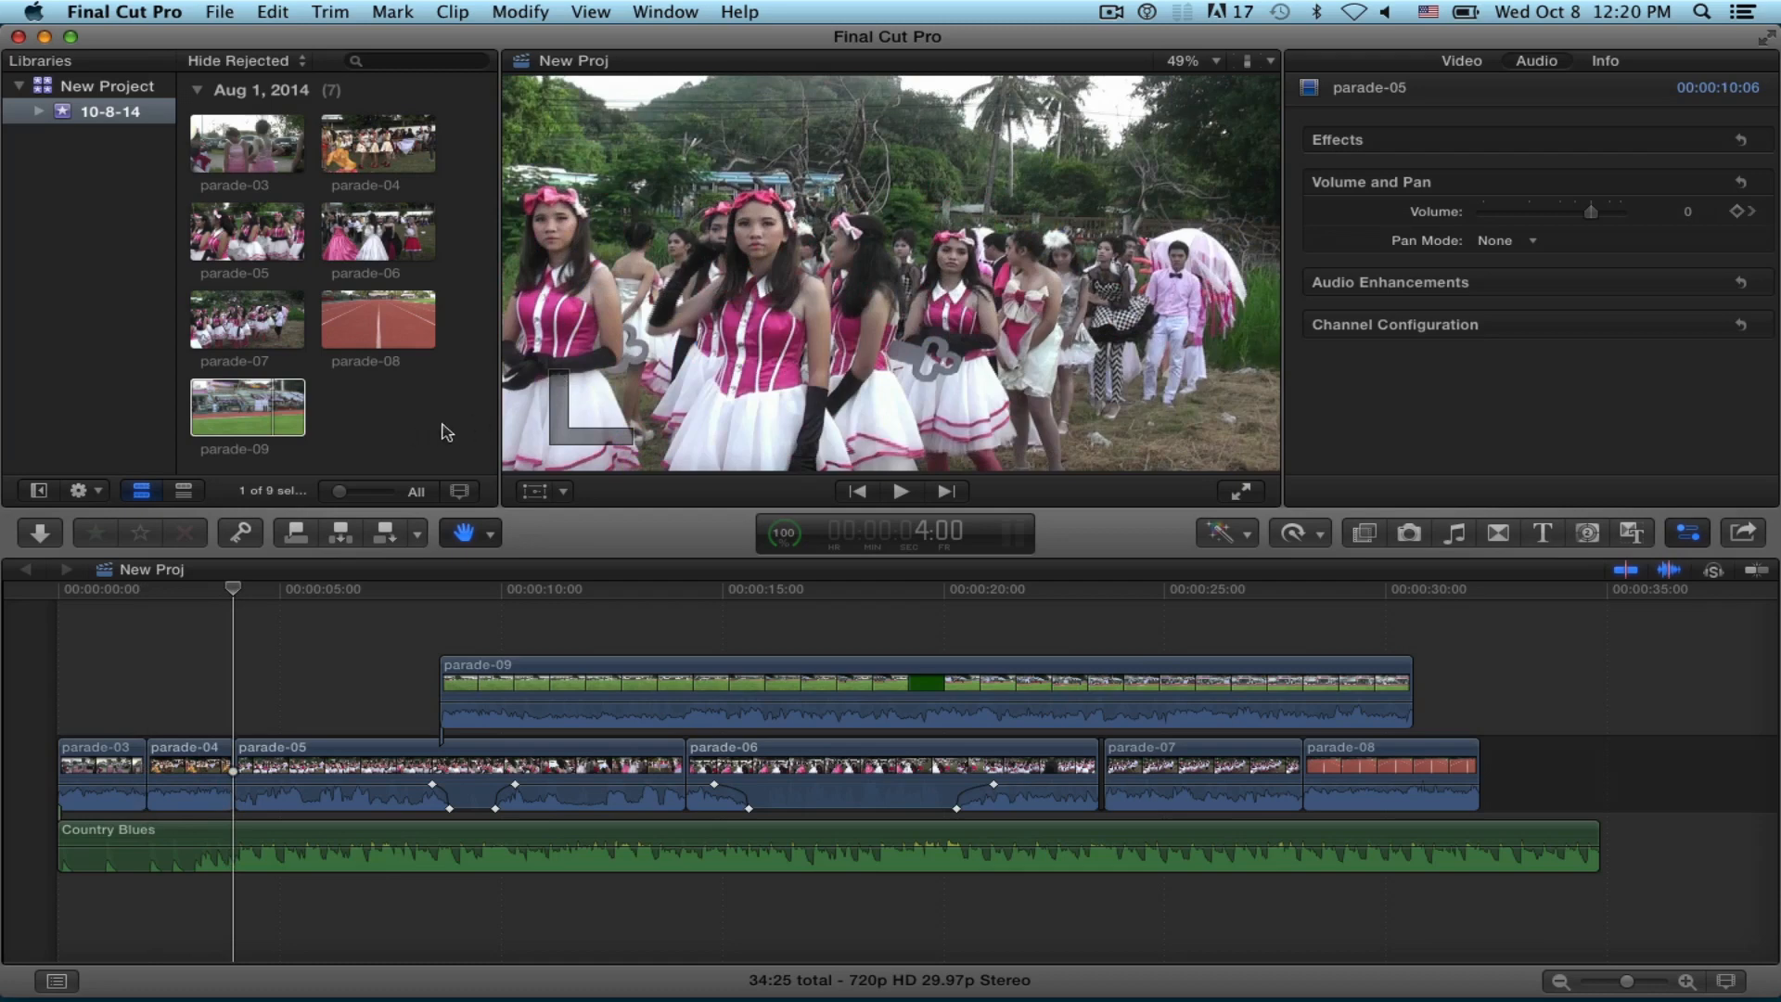
left_click(272, 327)
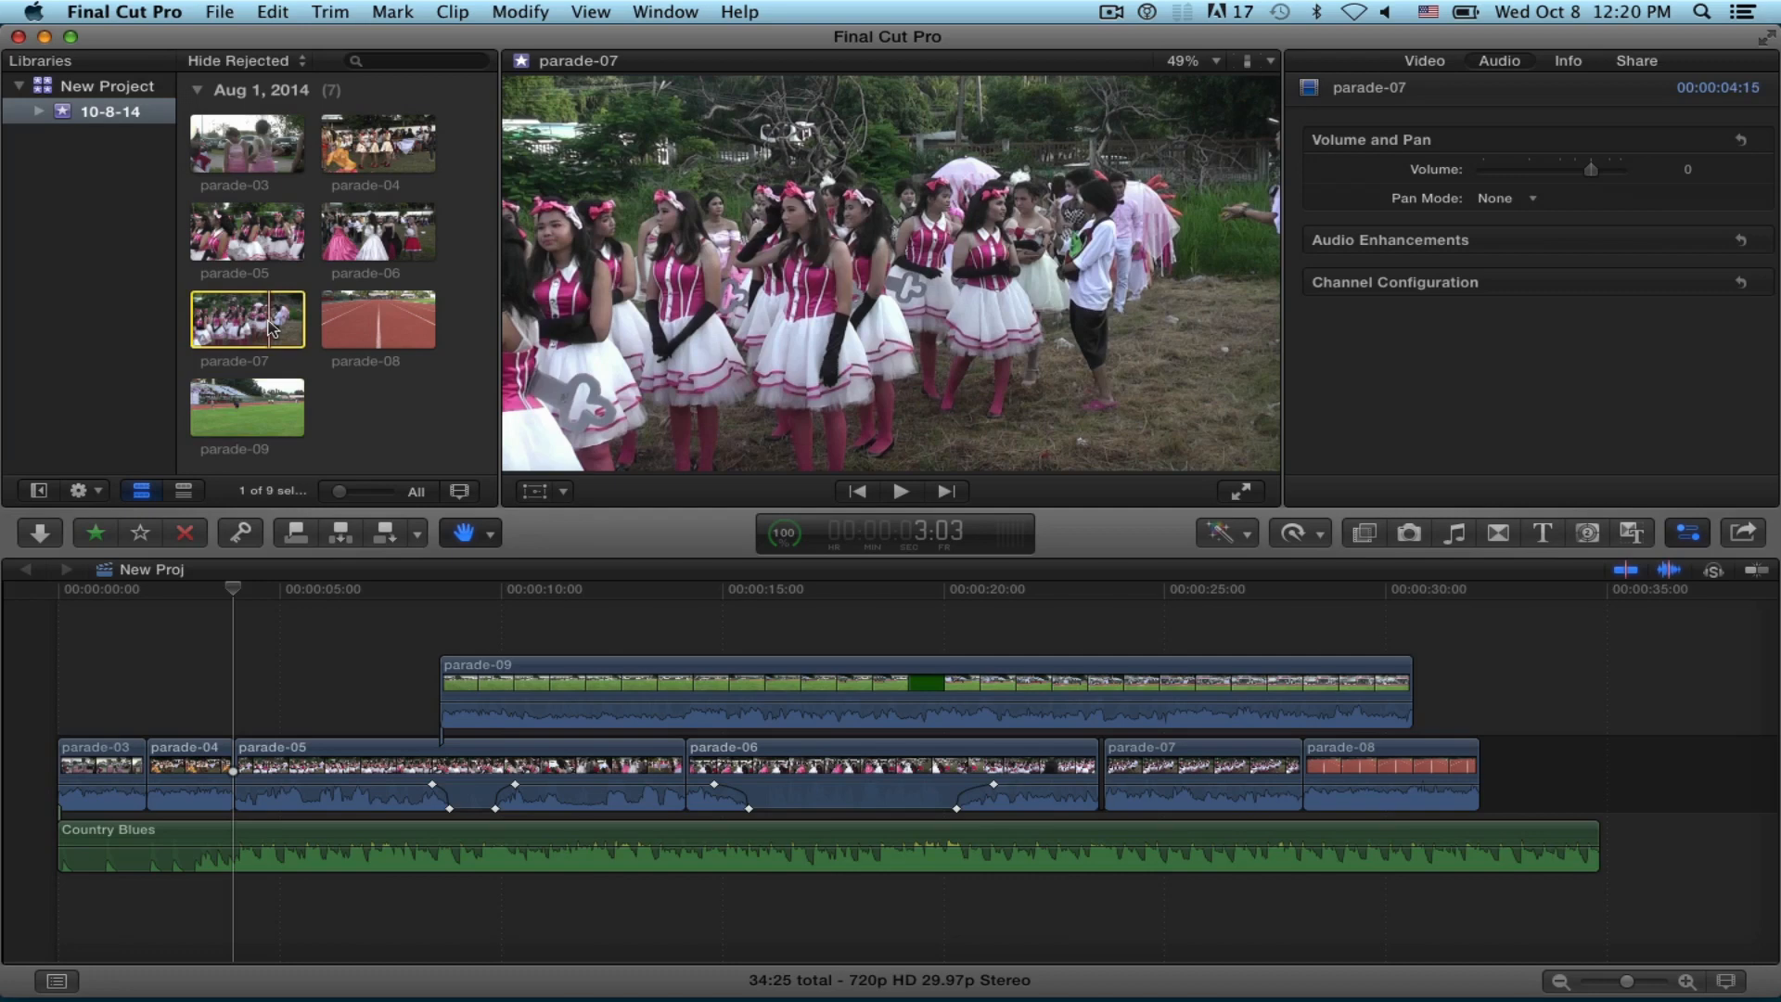
key("w")
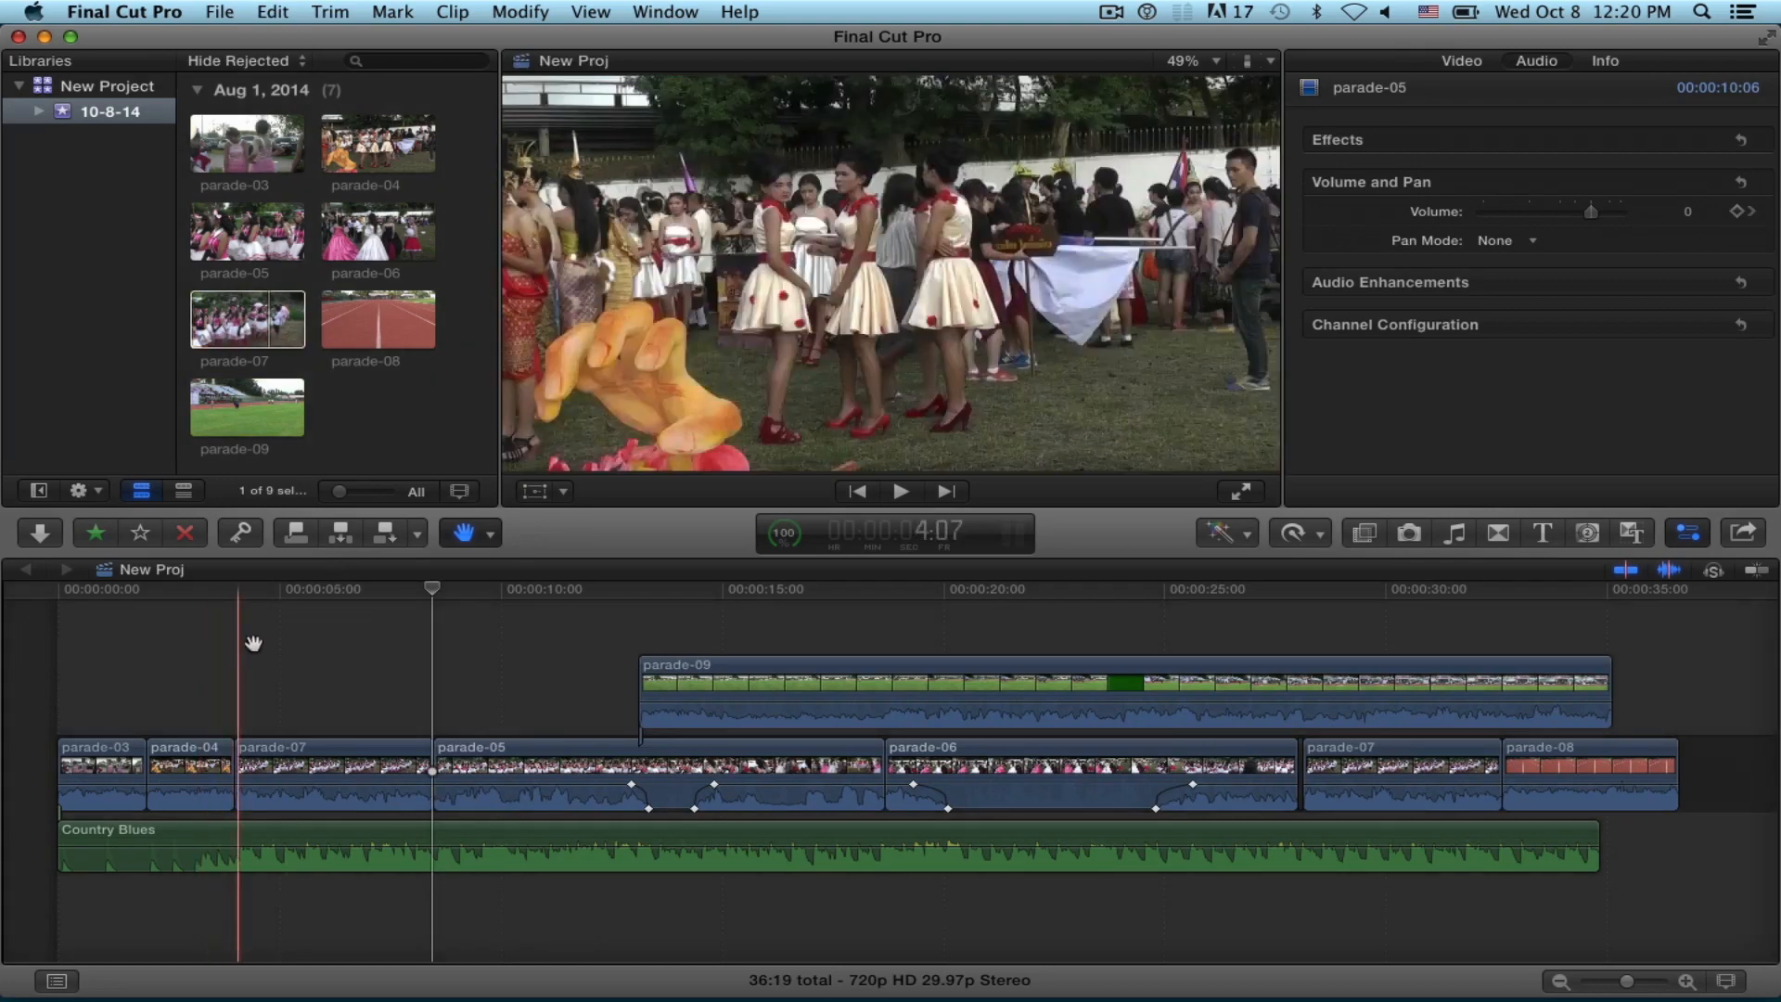
Step: Move the playhead to the exact timecode 3:25
left_click(937, 538)
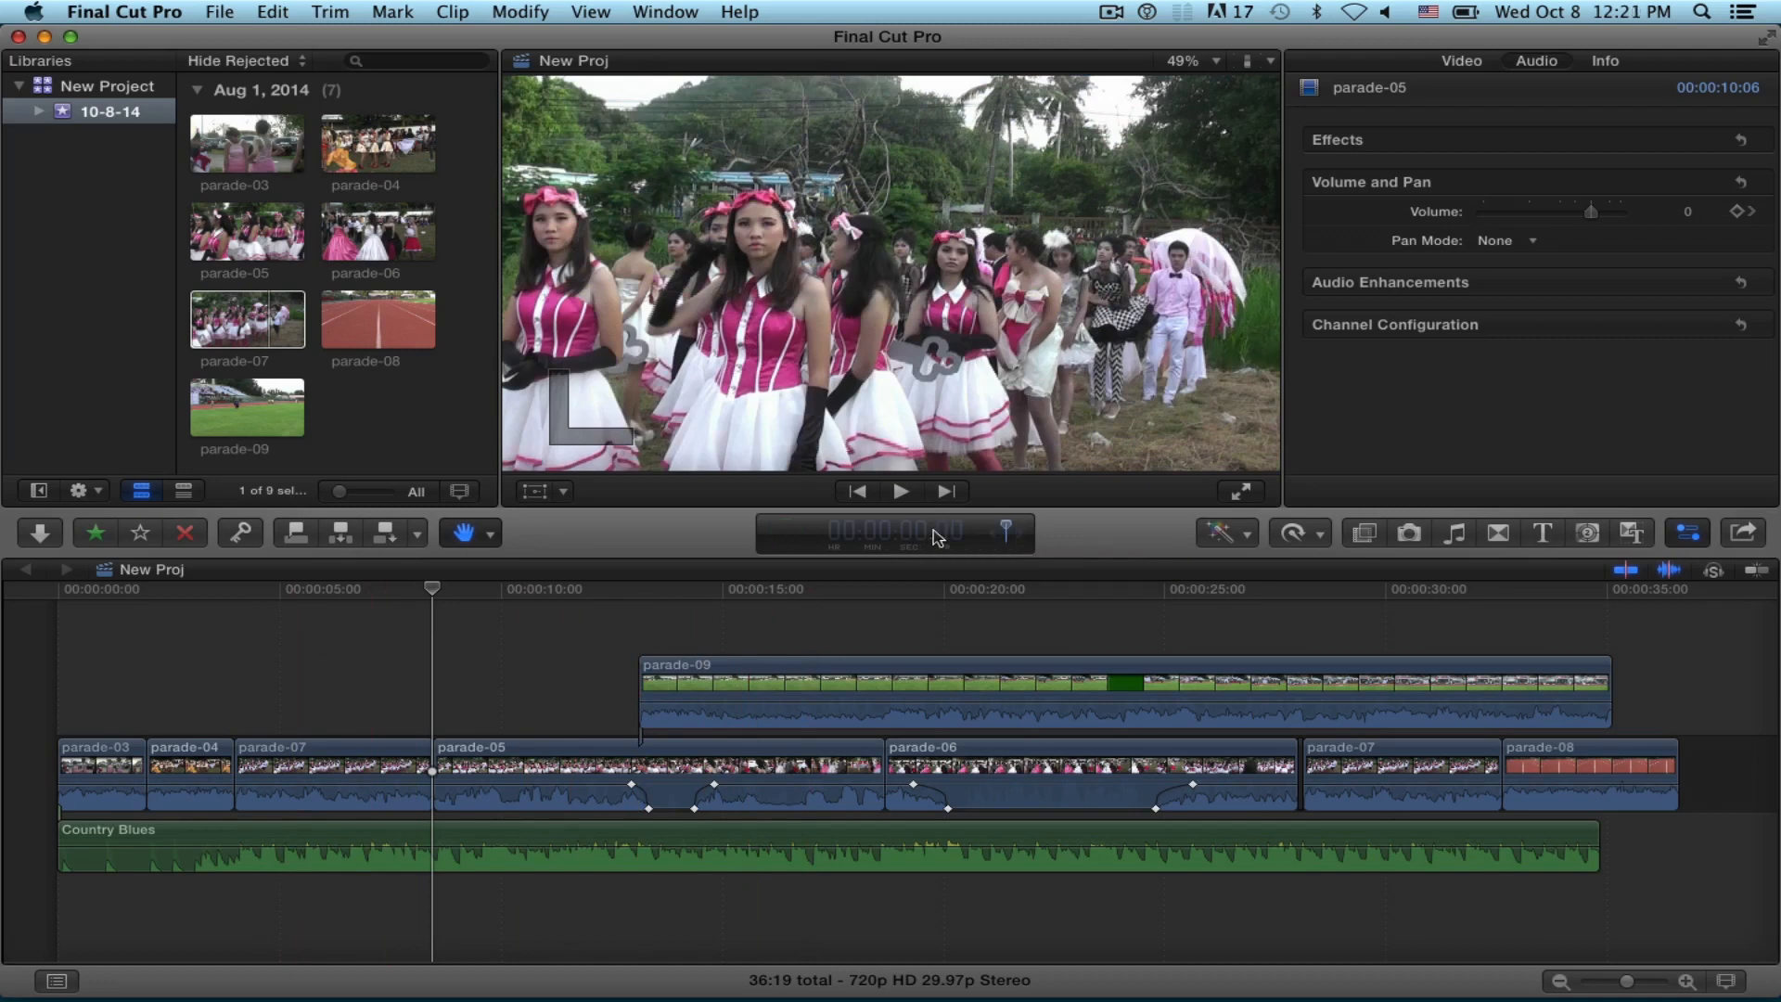
type("3:25")
key("Return")
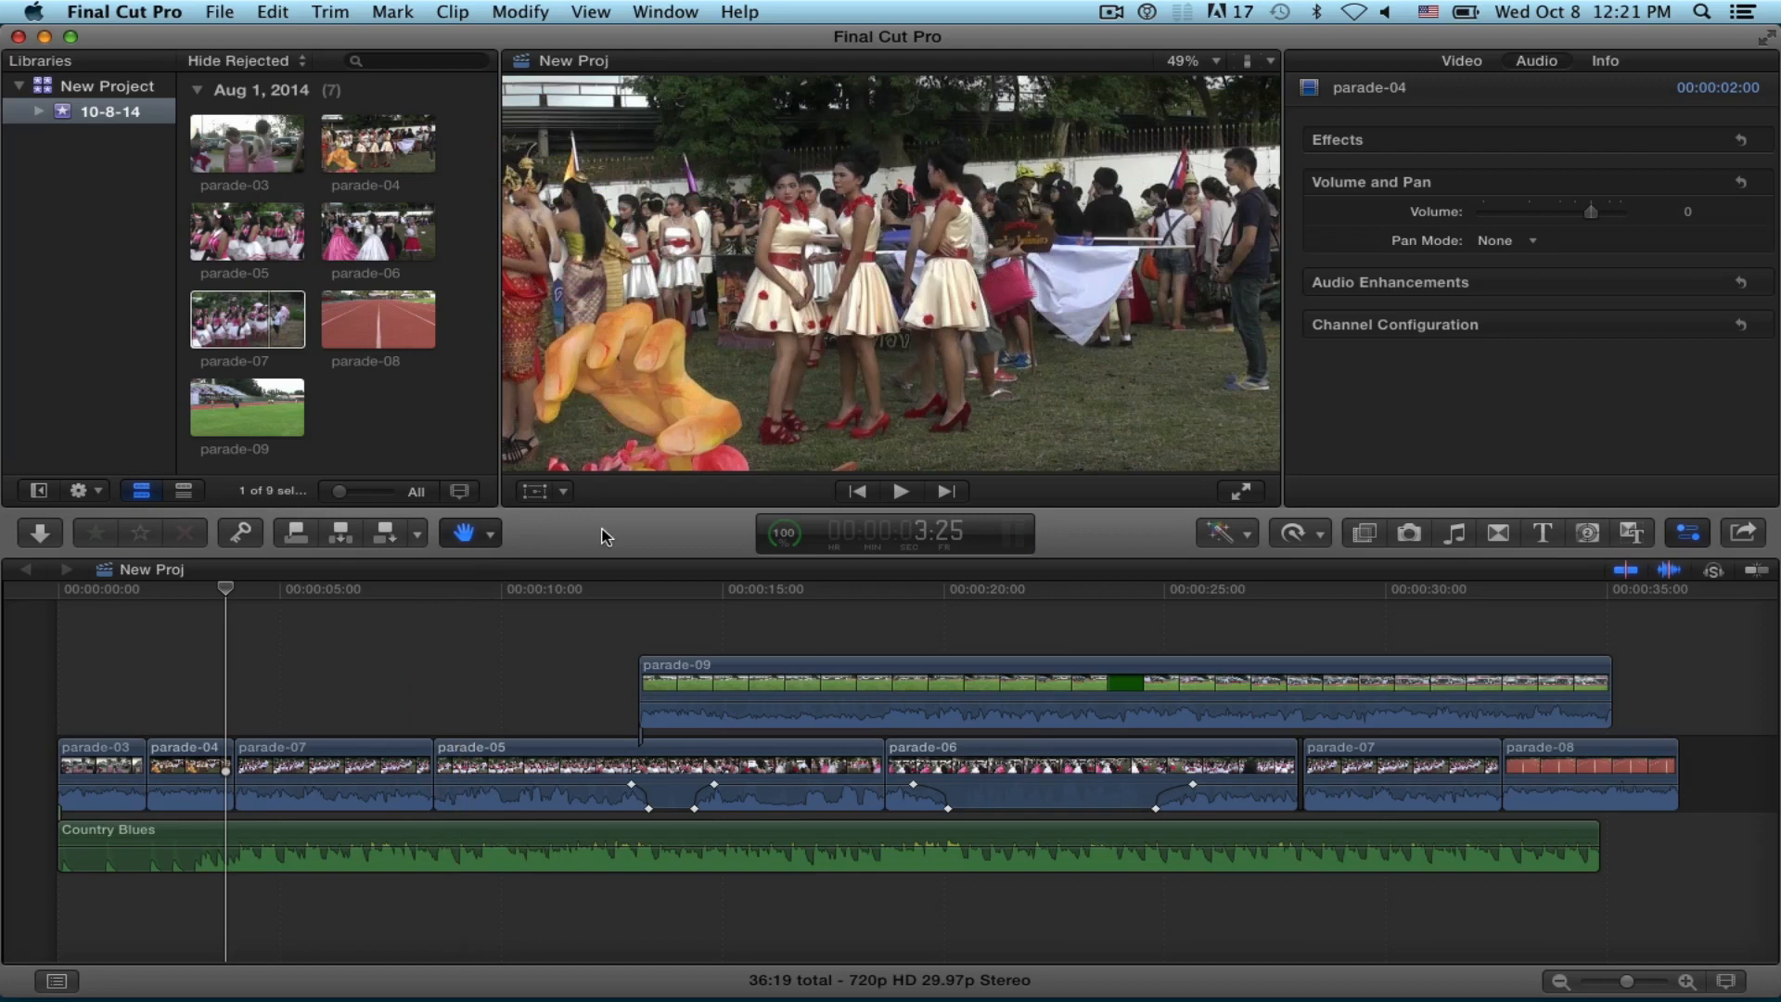
Step: Advance the playhead in four 10-frame jumps to 5:05 in the inserted parade-07 clip
key("shift+Right")
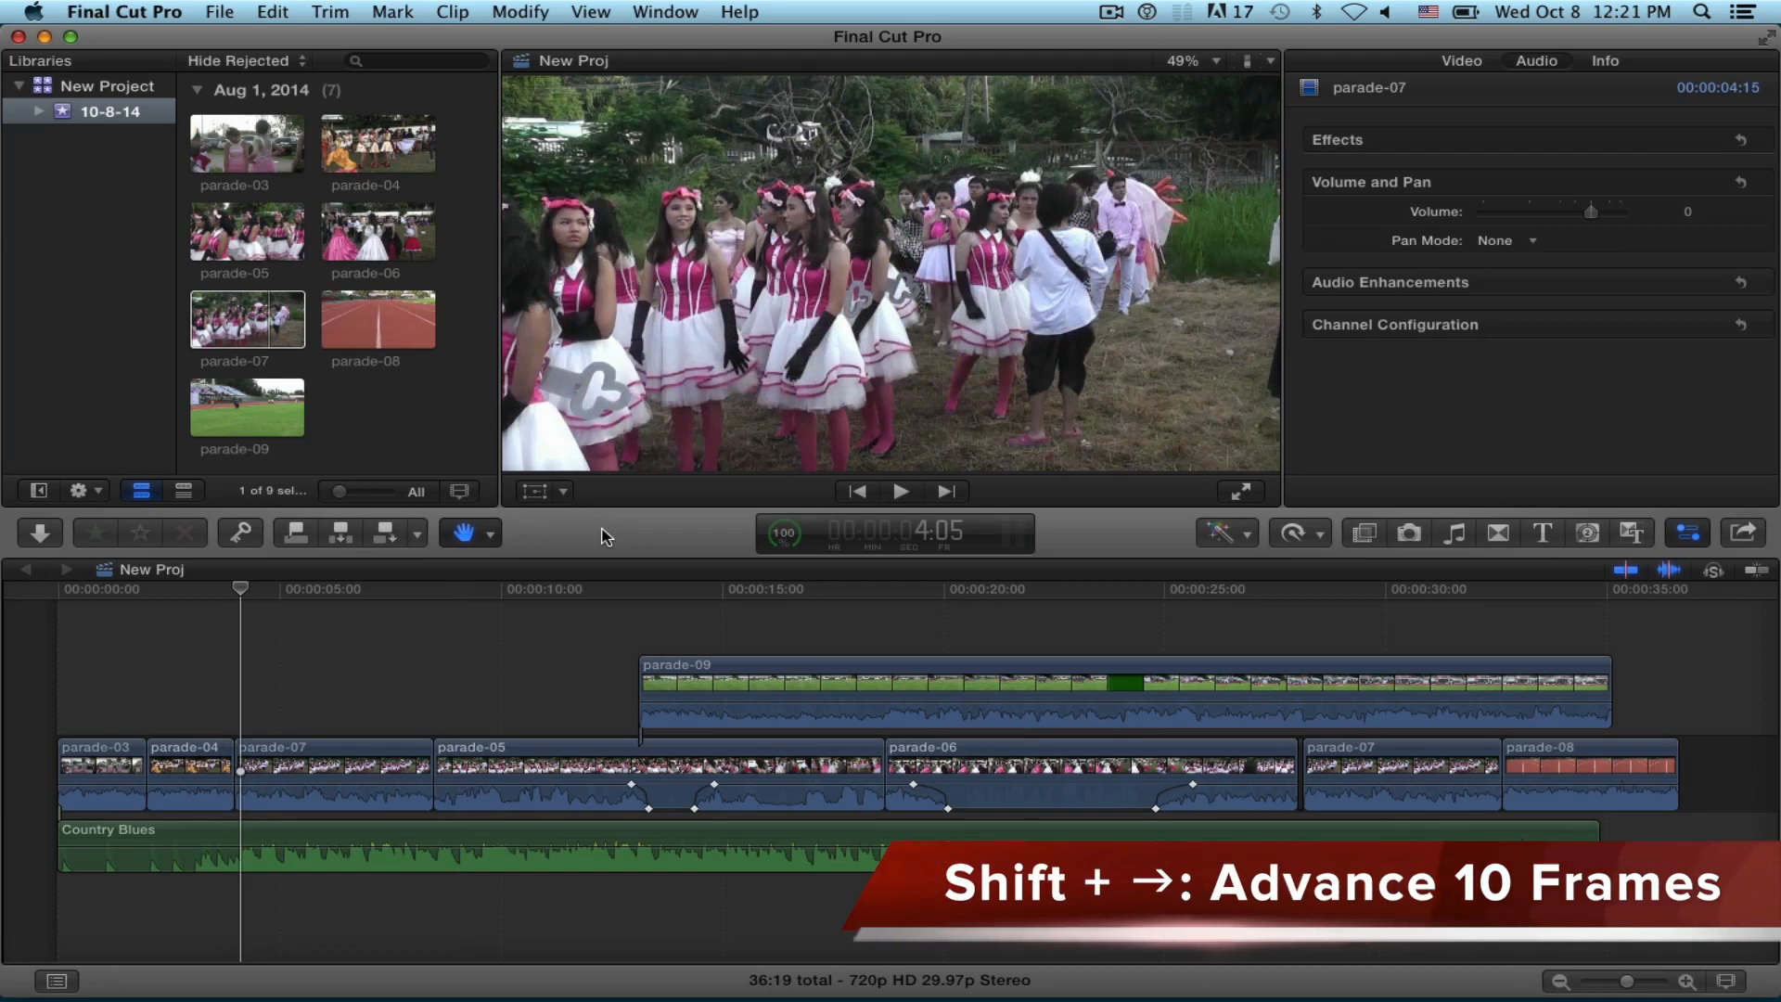
key("shift+Right")
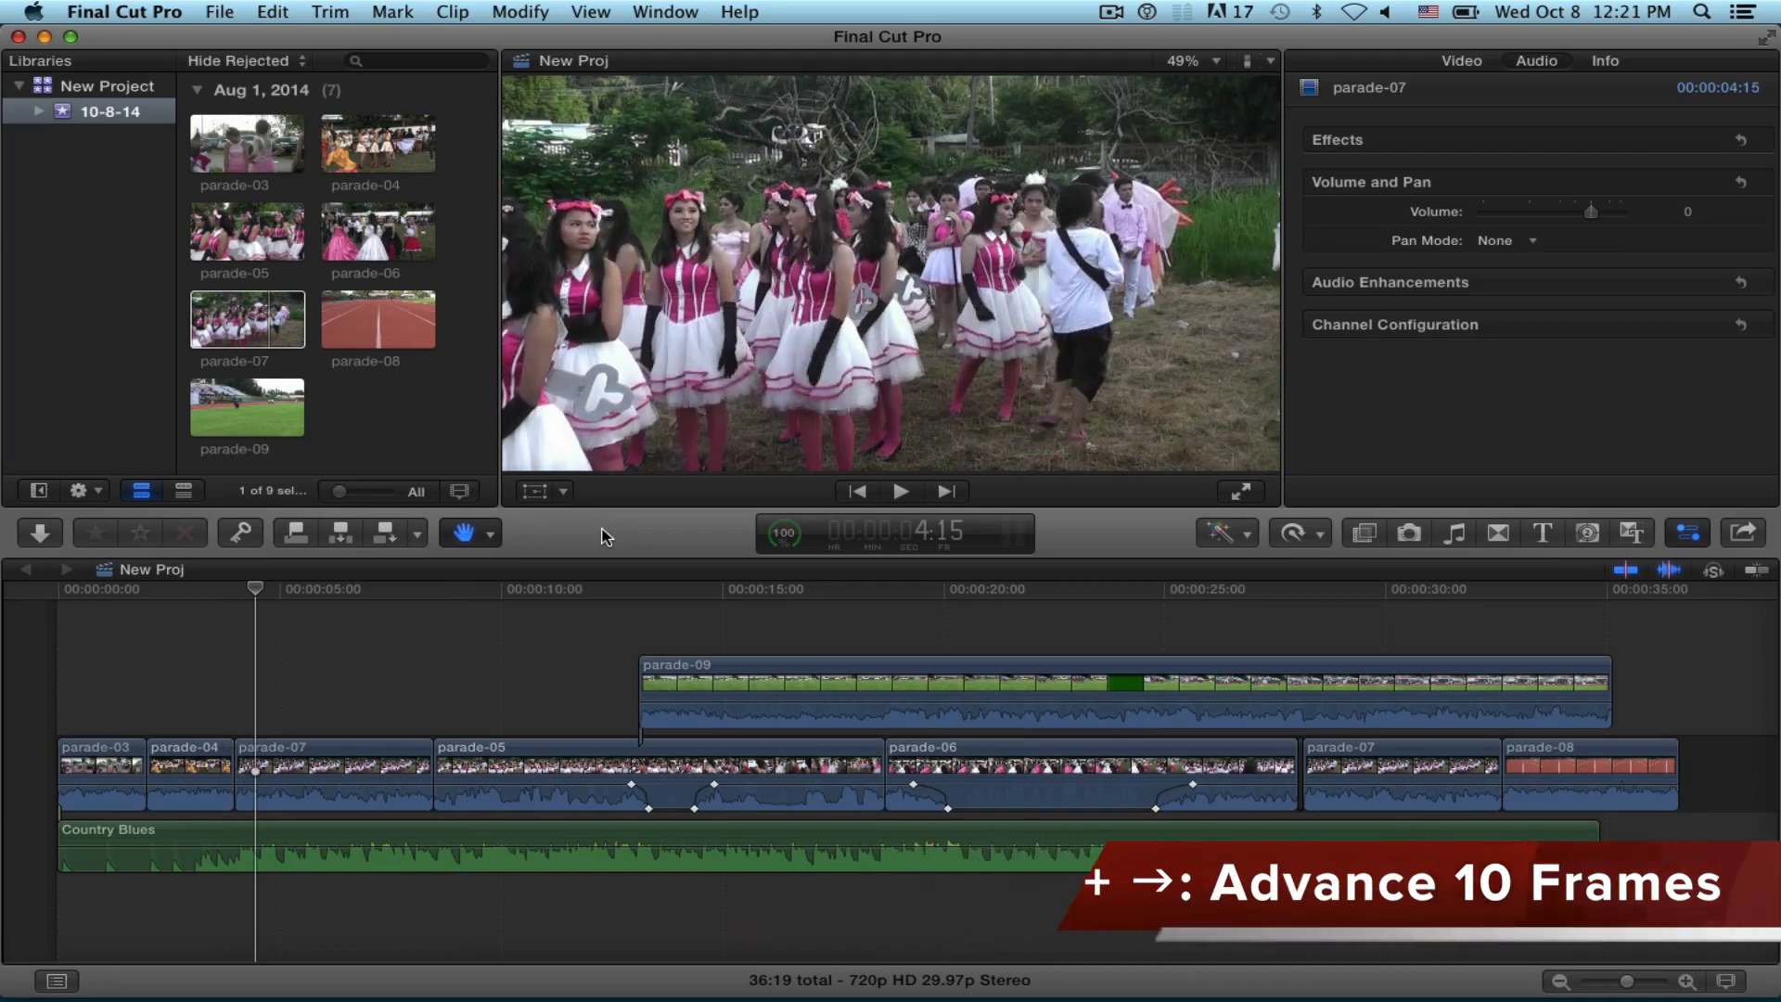
key("shift+Right")
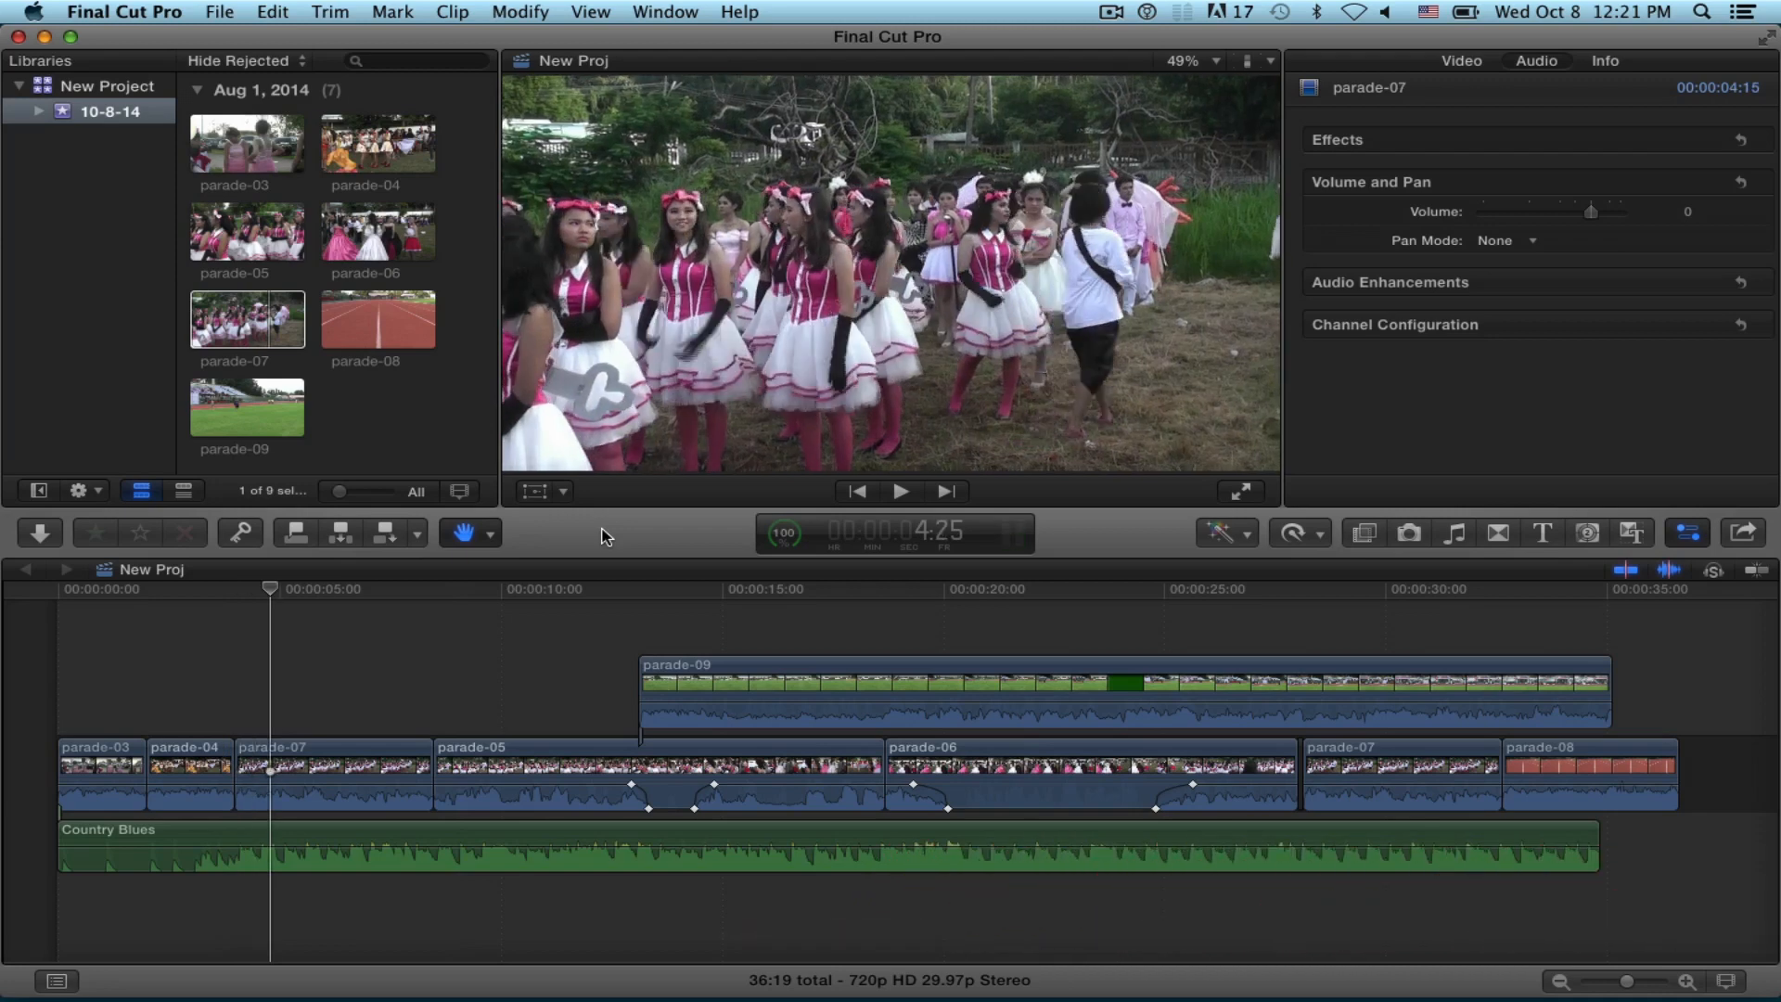
key("shift+Right")
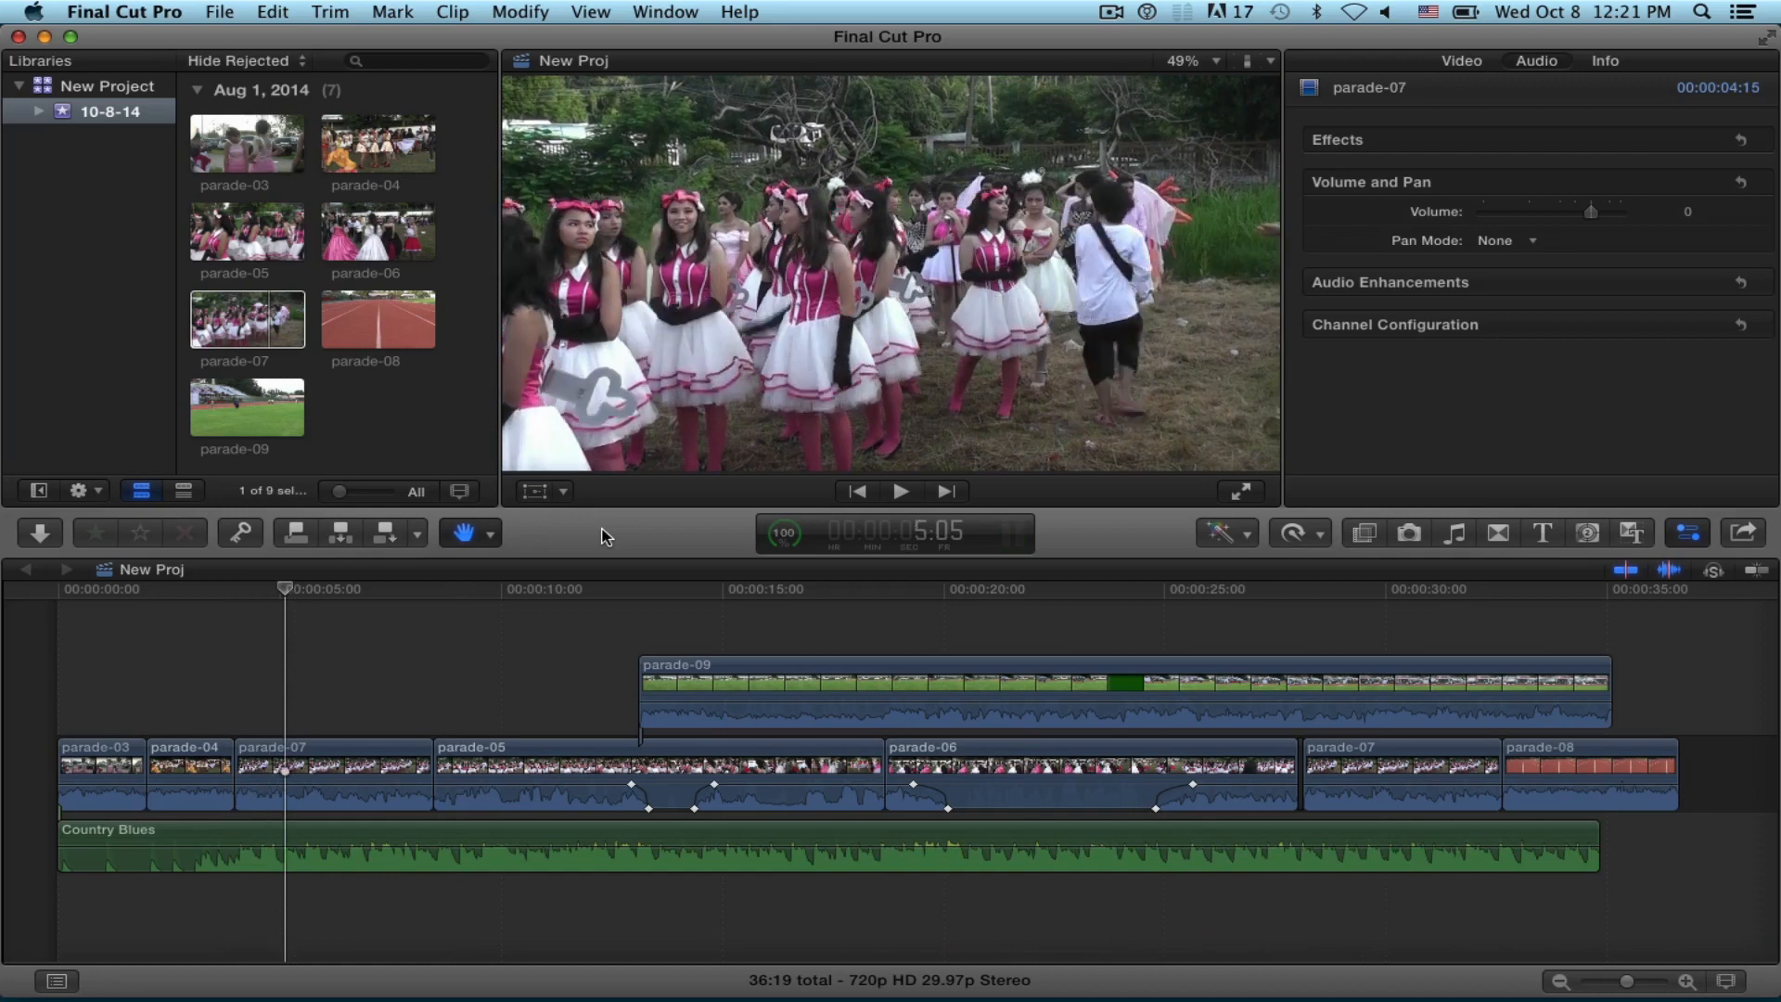